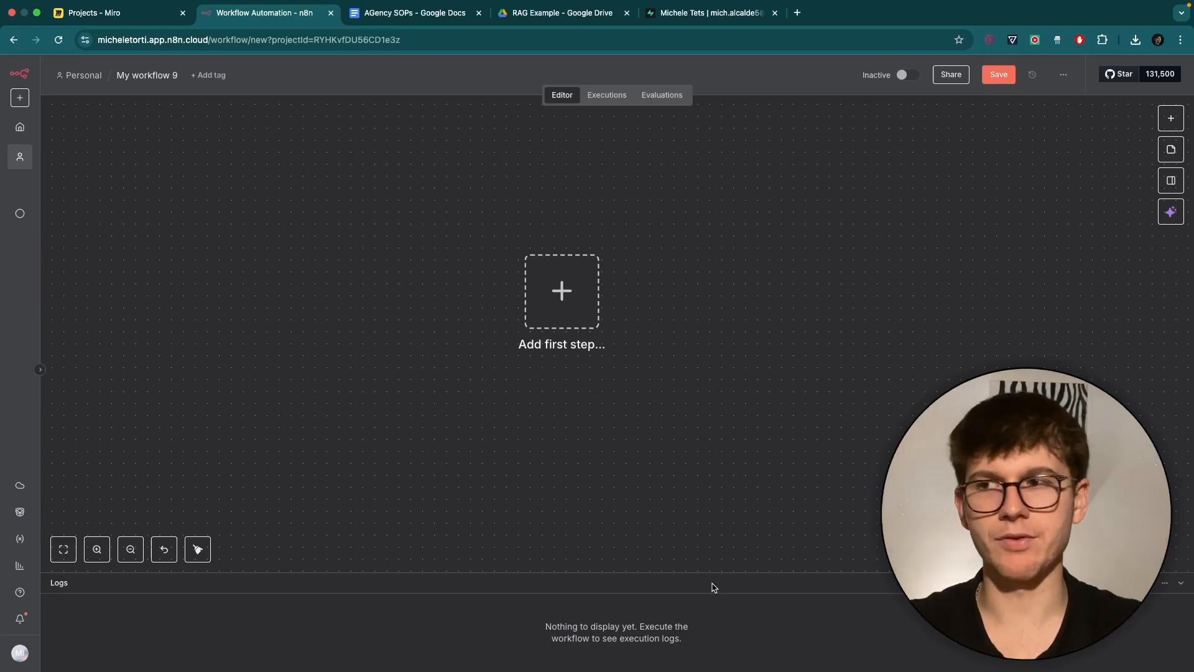
Add a Google Drive Trigger that fires on changes involving a specific folder.
scroll(656, 423, up, 1)
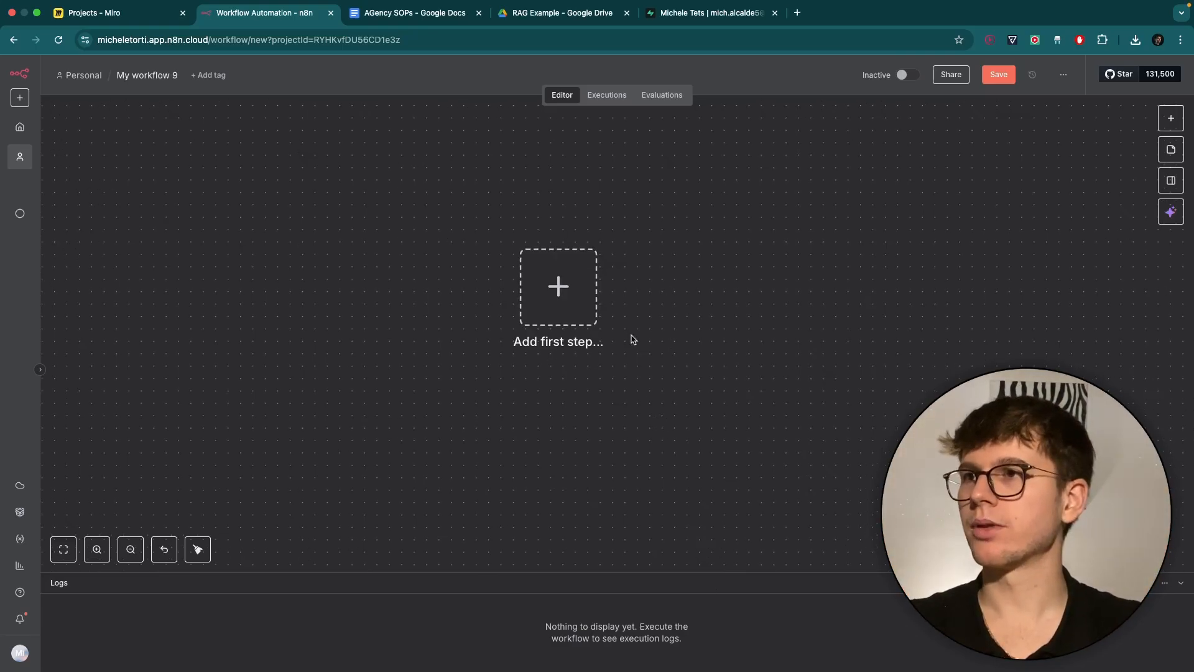
click(533, 20)
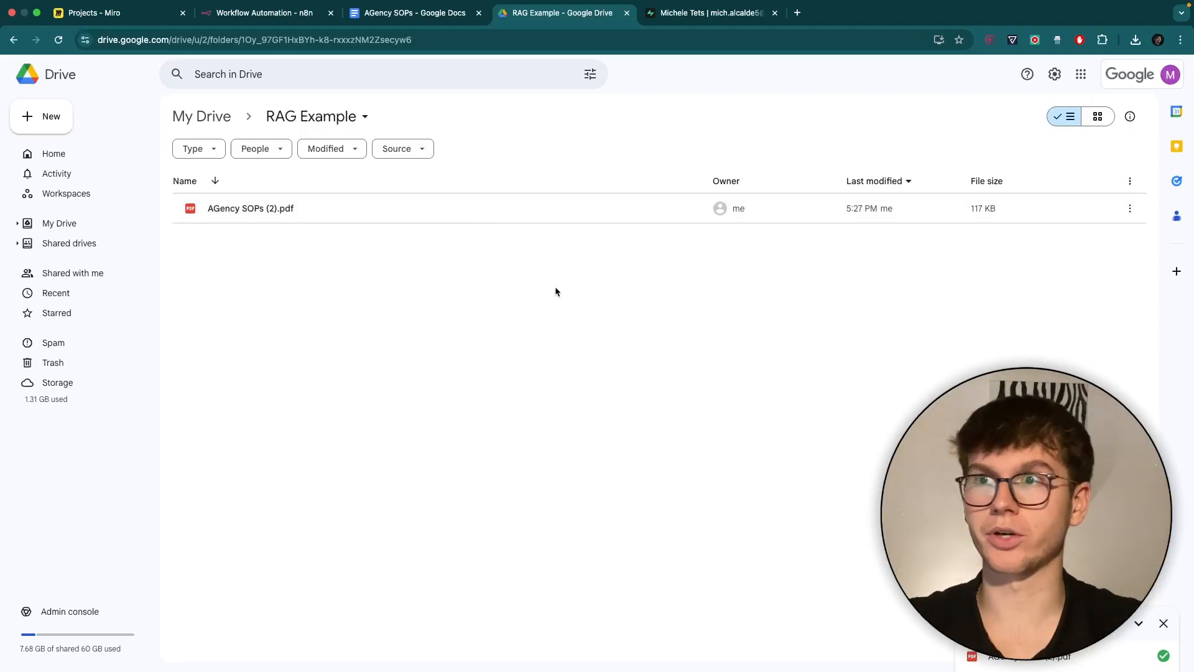
click(260, 18)
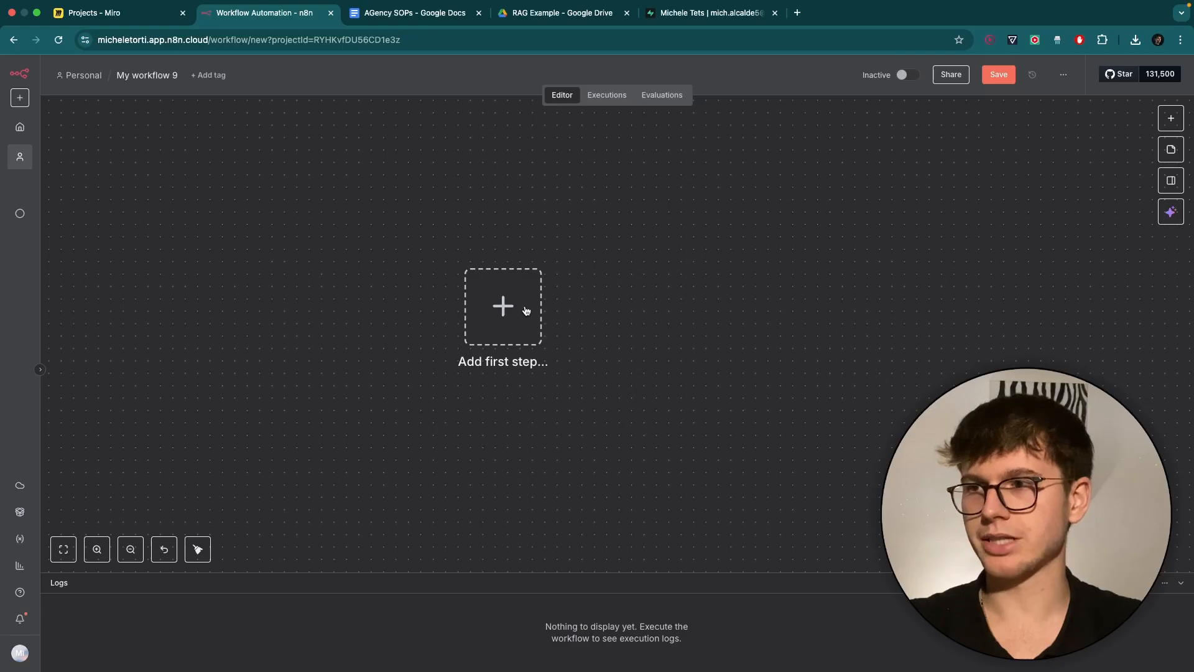
click(525, 311)
text(drive)
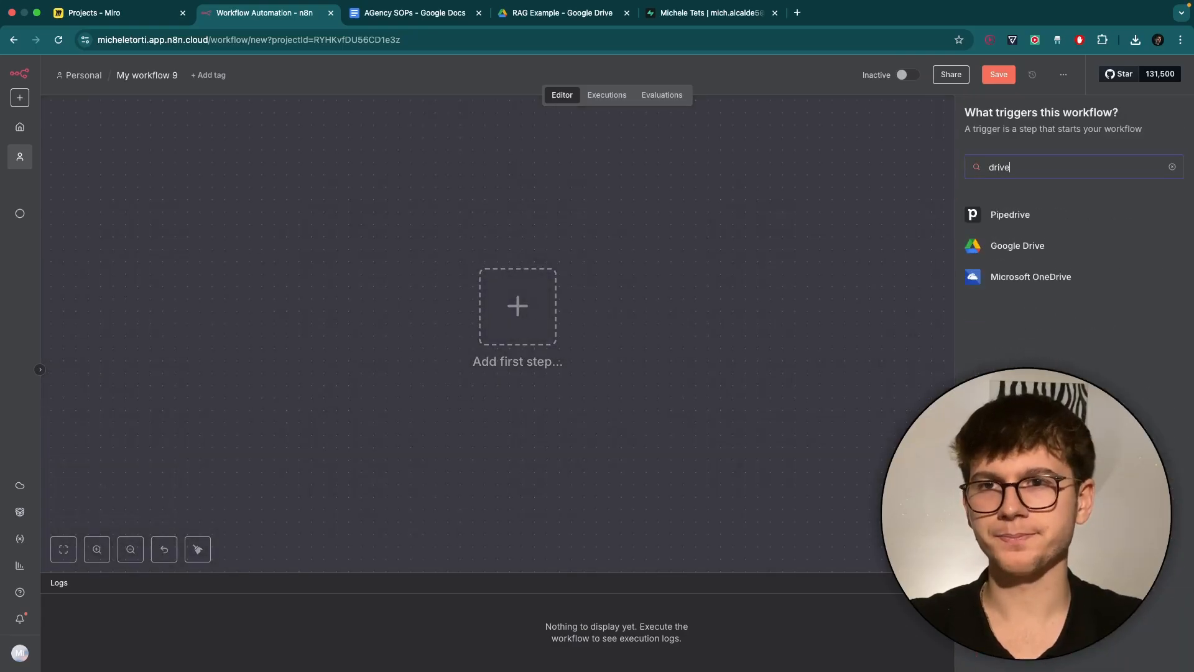
click(1051, 246)
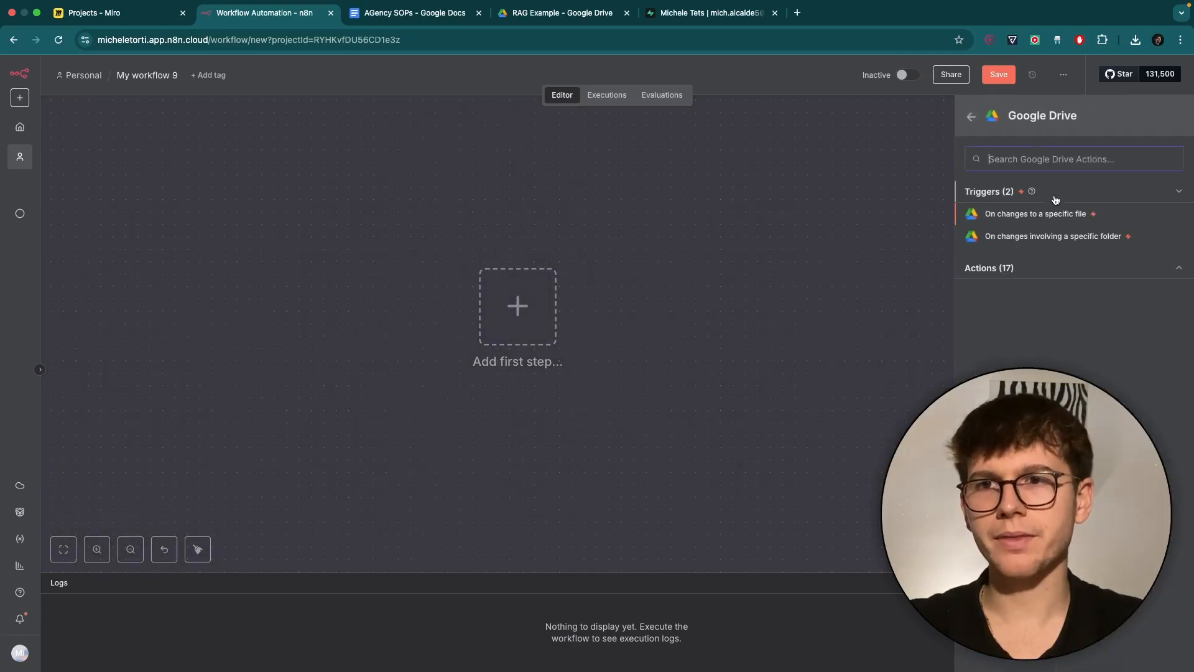
click(1078, 238)
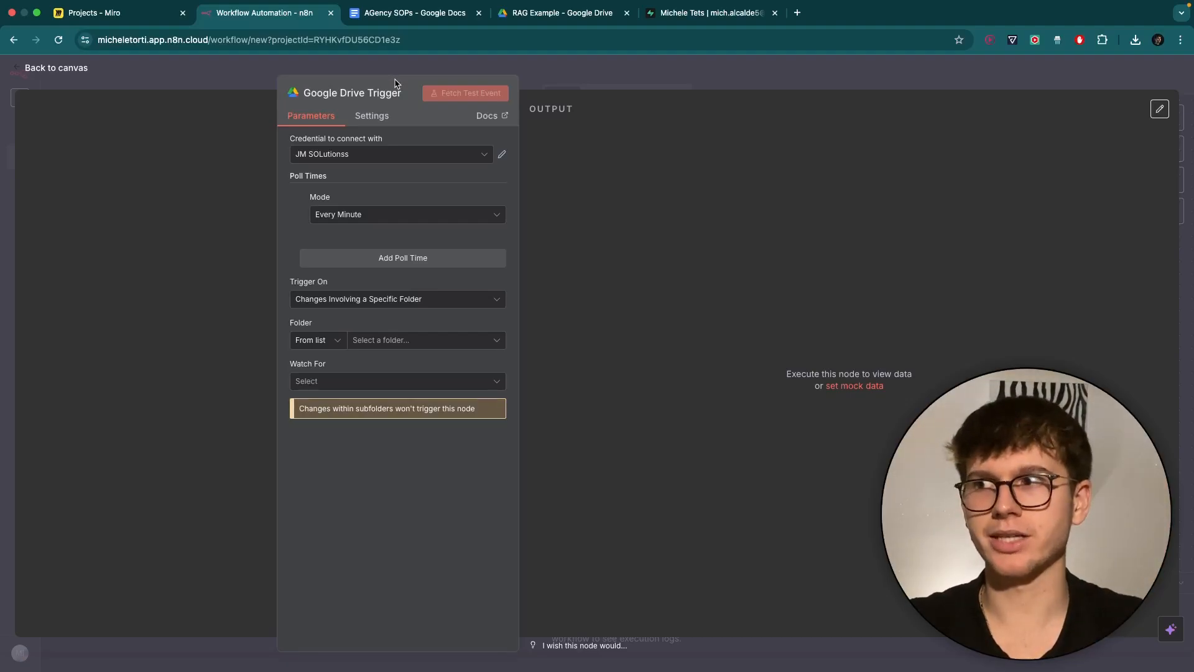
Start a new Google Drive credential, then dismiss the form without connecting.
click(346, 155)
click(367, 309)
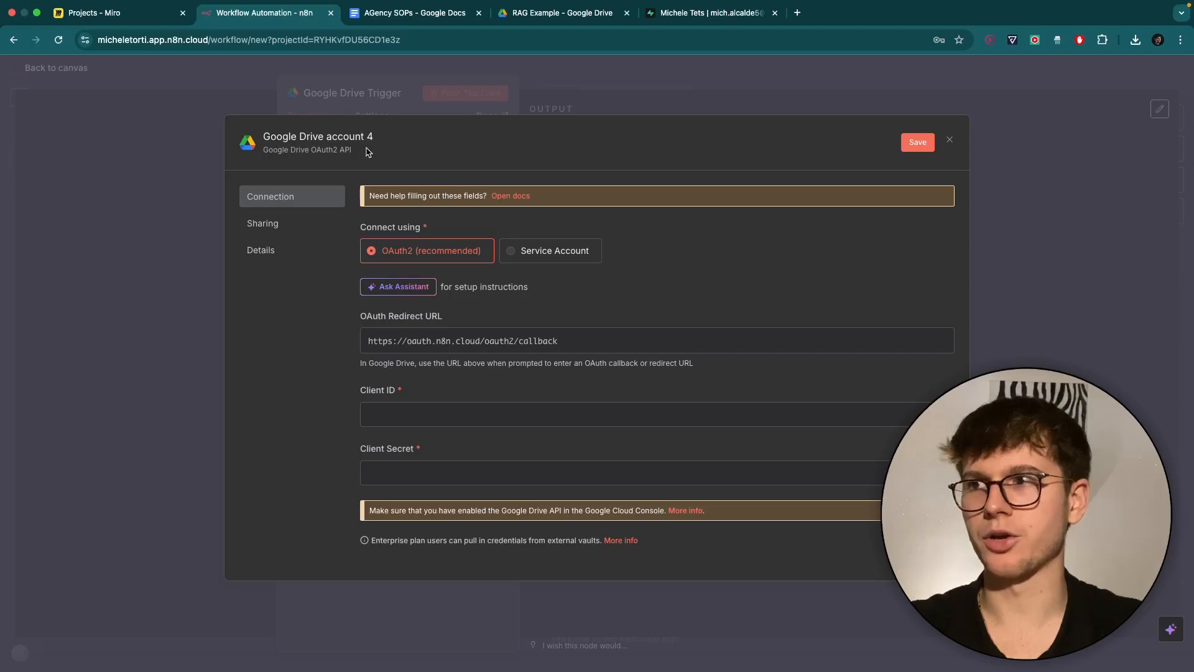
click(460, 103)
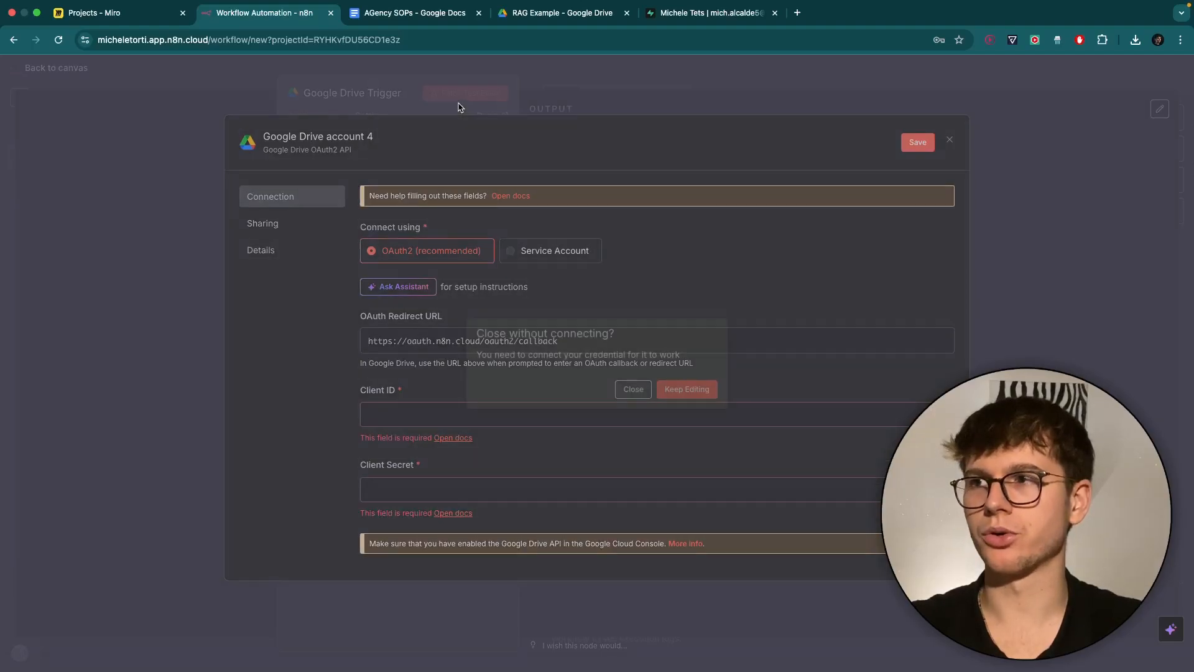
click(639, 391)
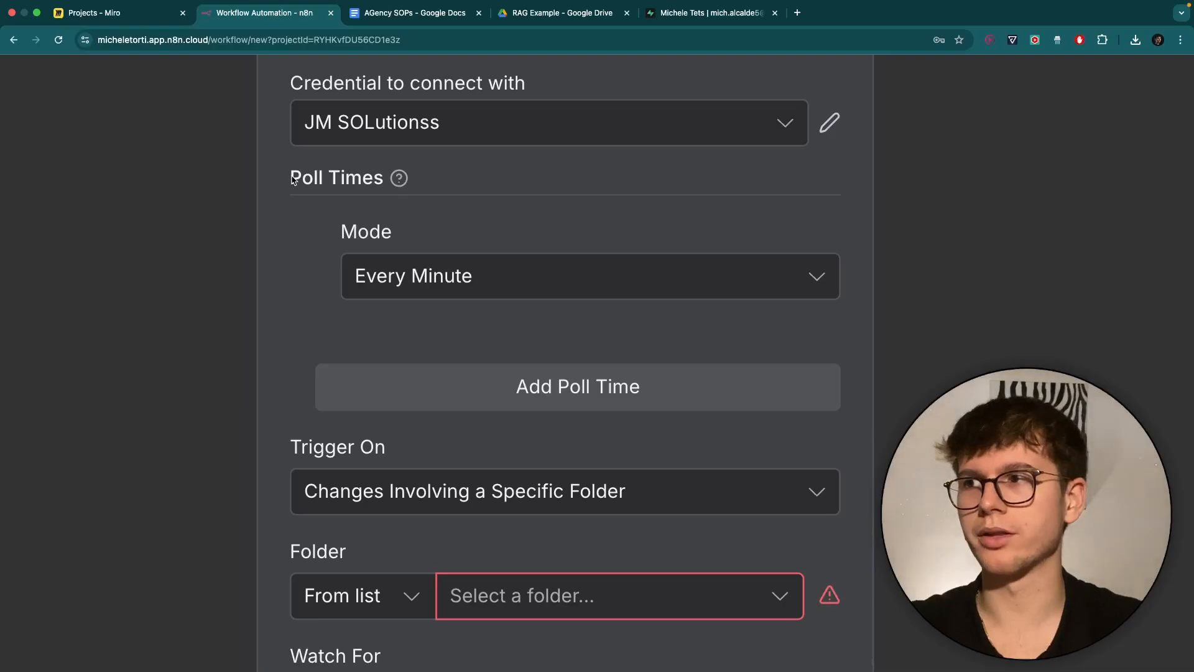
Keep polling at Every Minute and leave the trigger-on option unchanged.
click(481, 287)
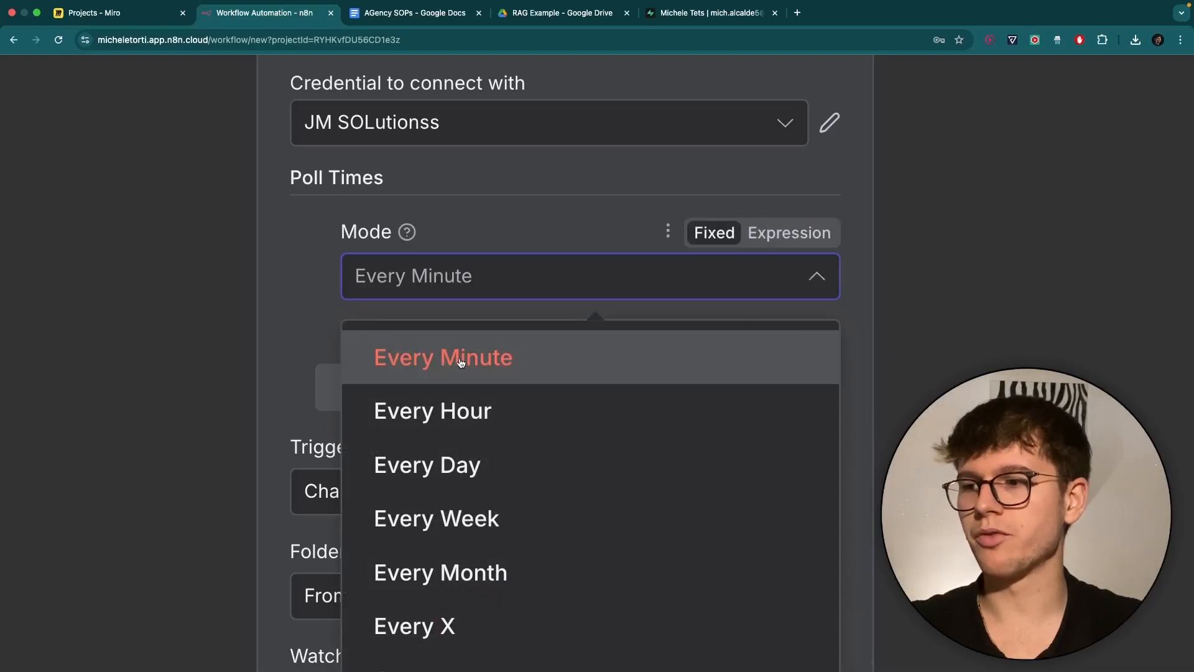
scroll(461, 363, down, 5)
click(516, 304)
scroll(290, 283, up, 5)
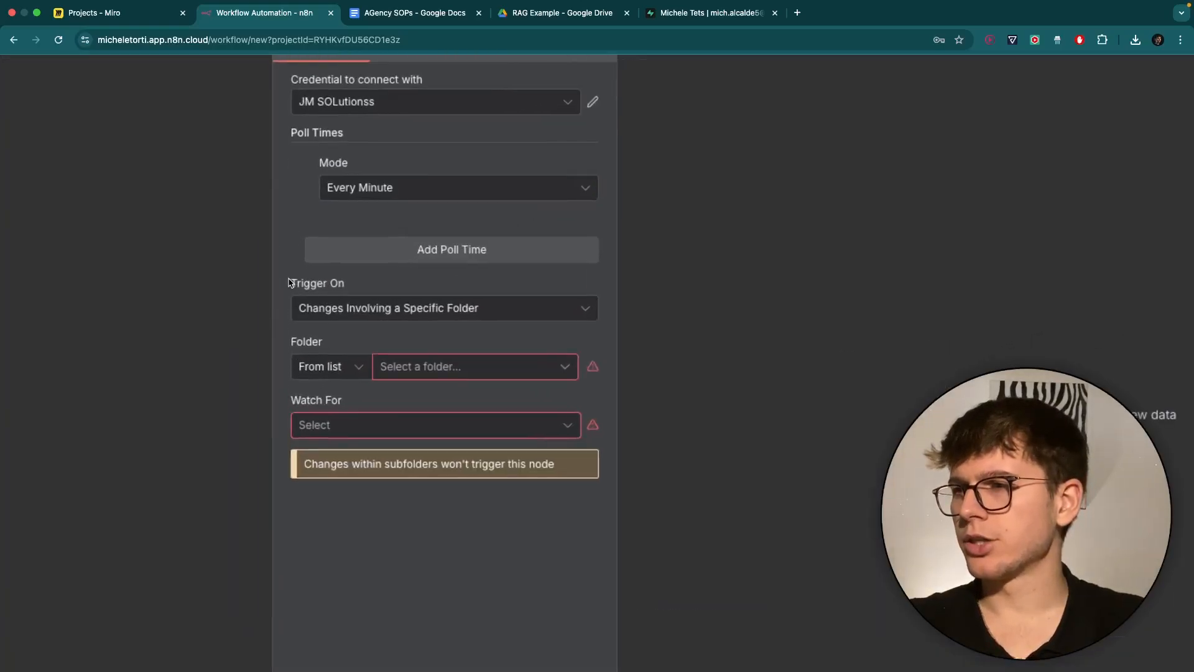
click(365, 312)
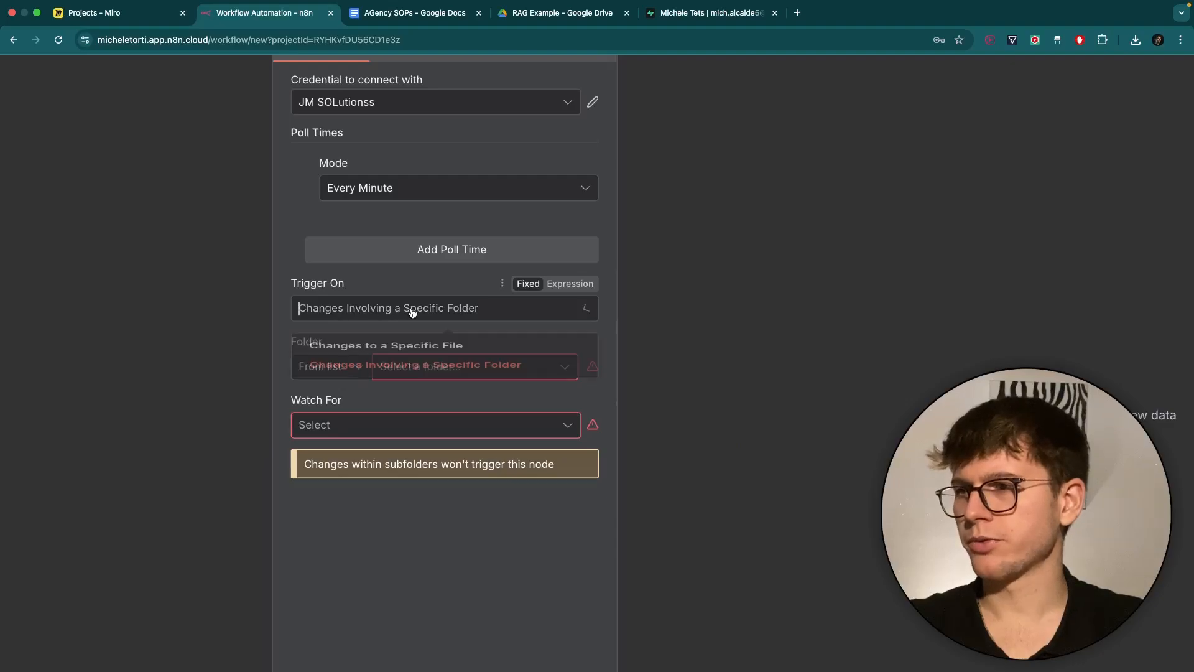
click(224, 342)
scroll(382, 358, down, 1)
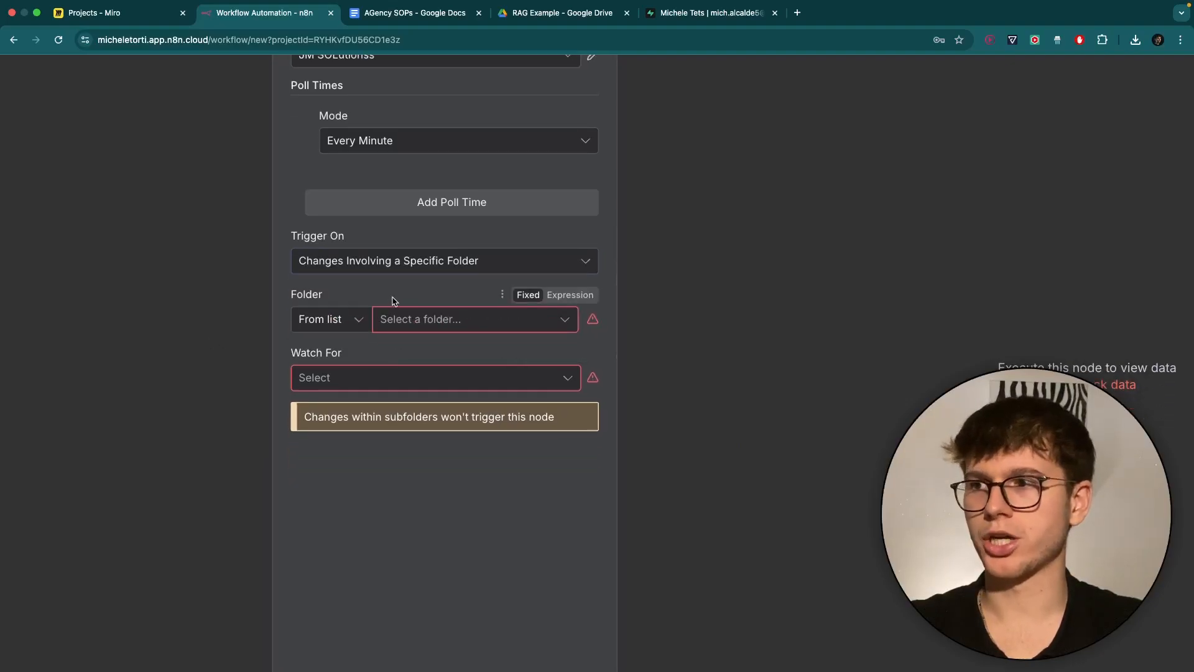
scroll(405, 292, down, 1)
Watch the RAG Example folder for File Created events.
click(413, 287)
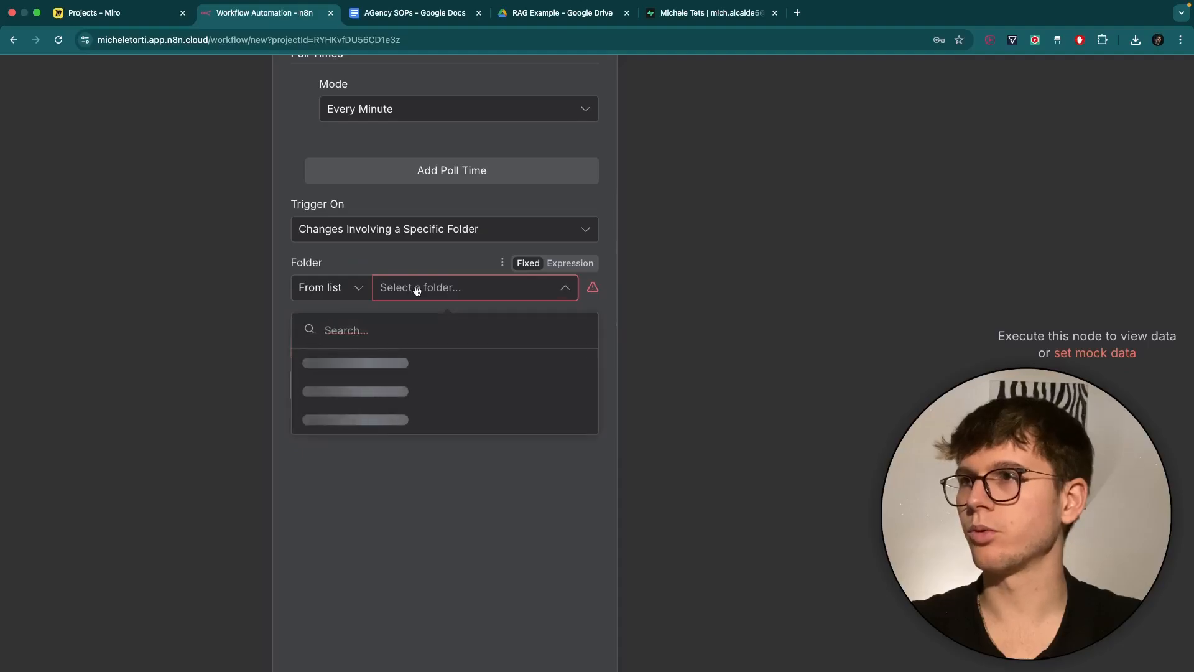
text(rag ex)
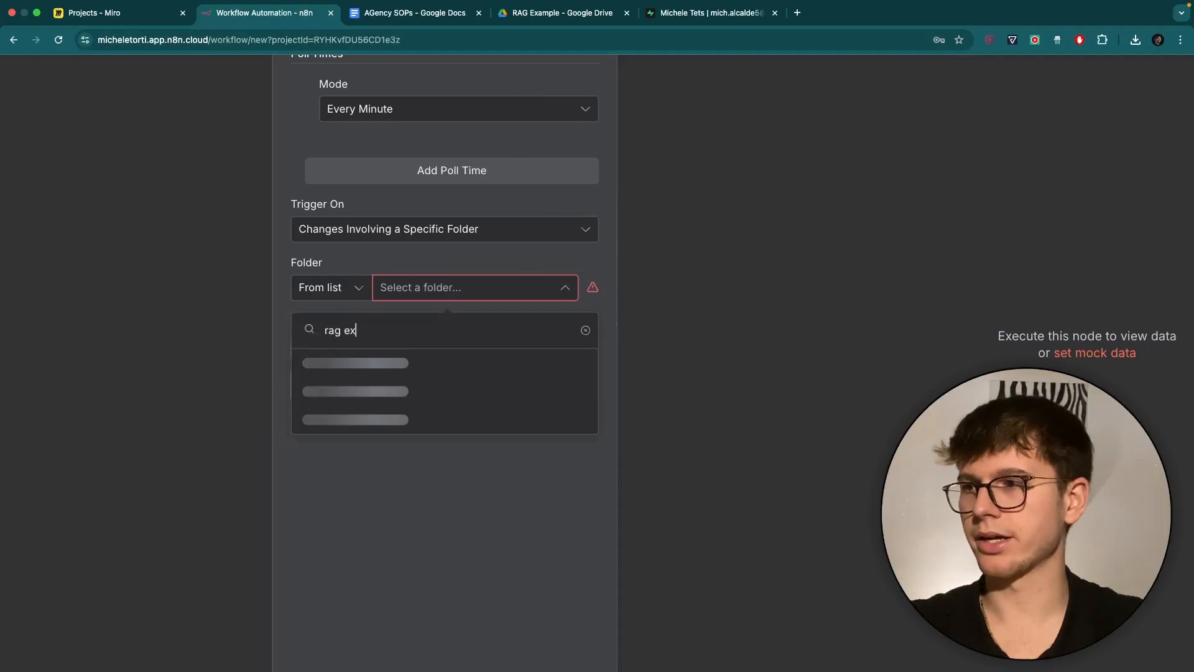
click(375, 362)
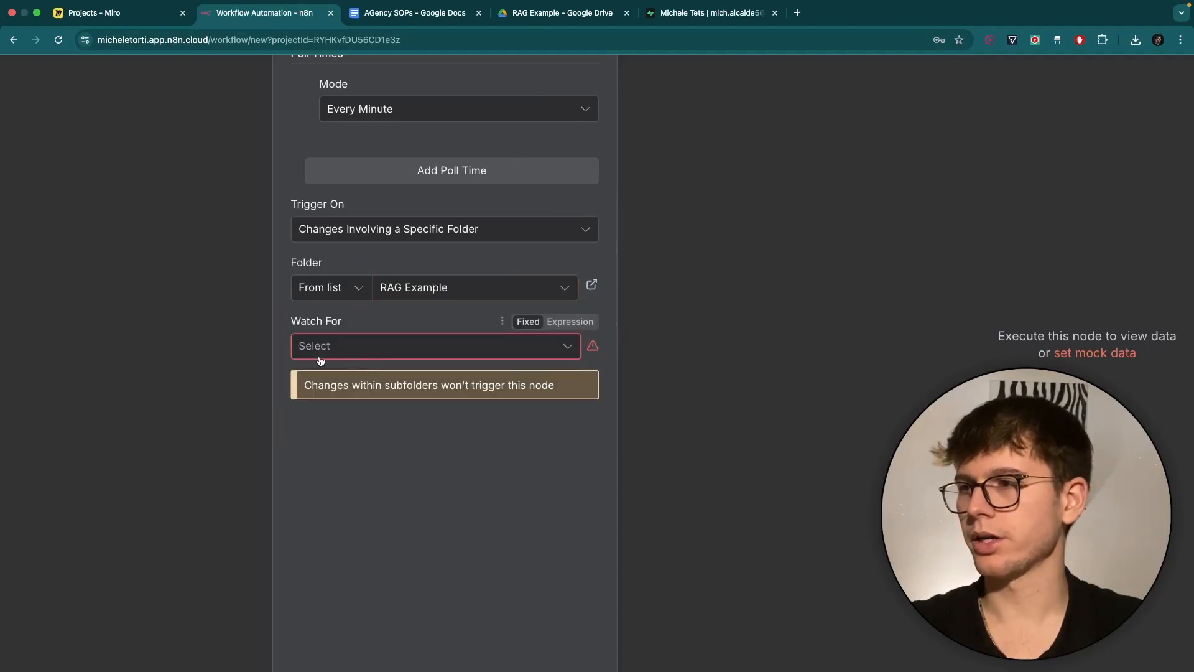
click(369, 346)
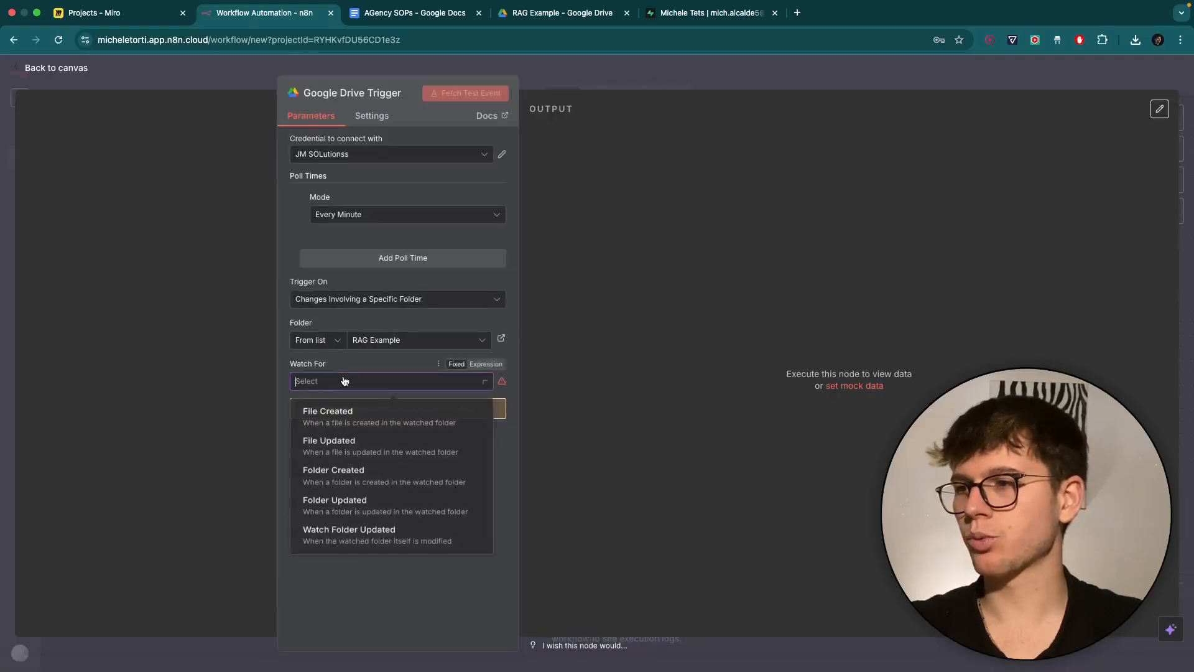
click(343, 421)
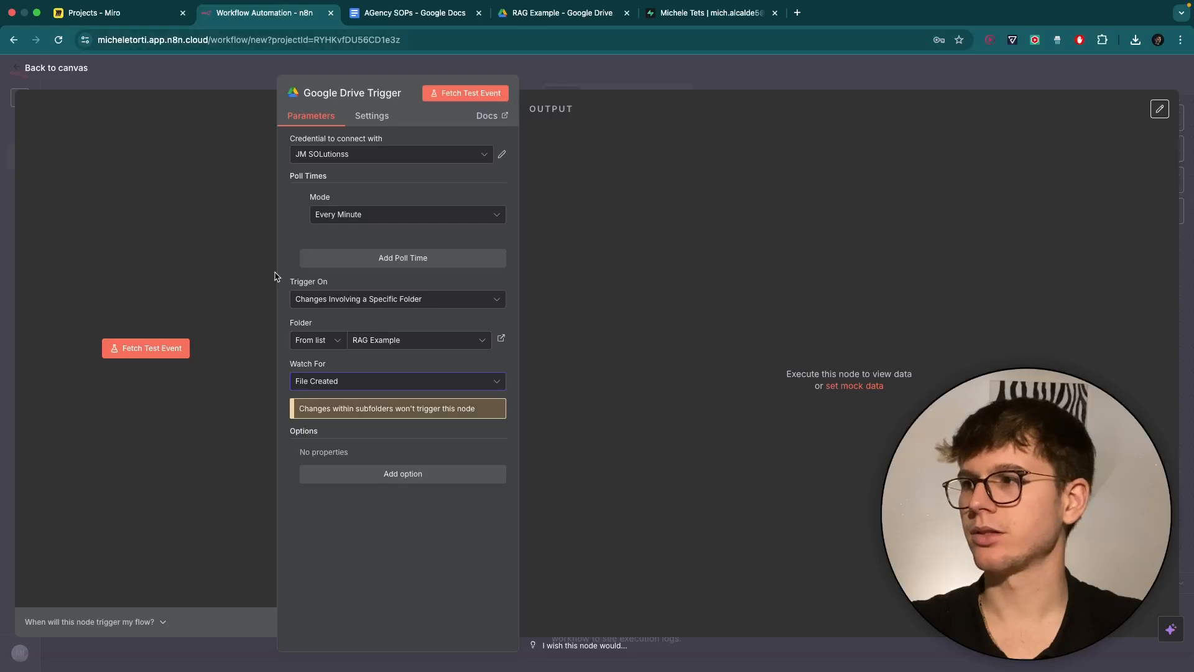
Fetch a test event from the watched folder and scroll through its output.
click(153, 350)
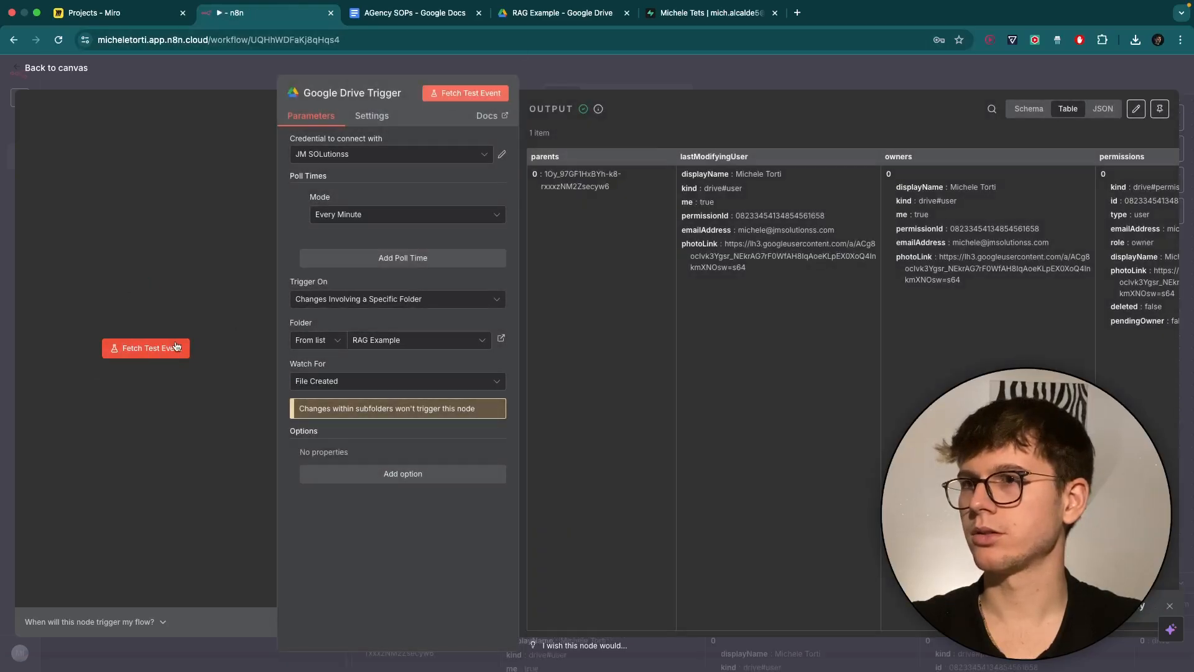
scroll(819, 304, right, 10)
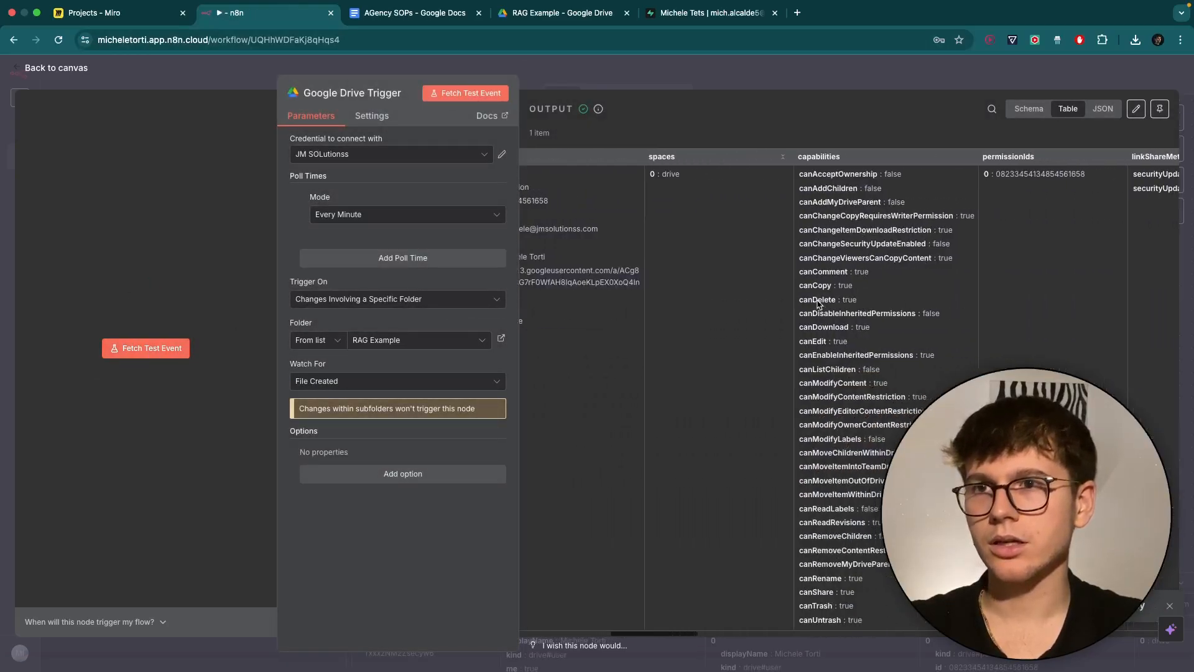
scroll(819, 304, right, 15)
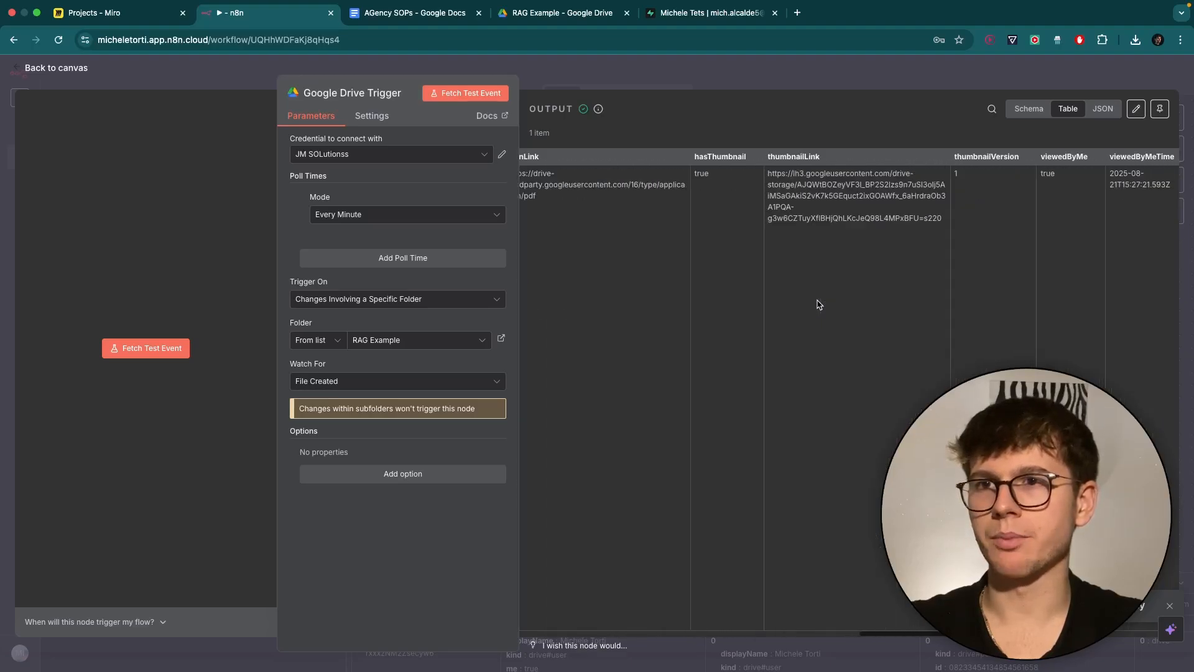
scroll(818, 304, left, 15)
In Google Drive, trash AGency SOPs (2).pdf and re-upload it into the RAG Example folder.
click(568, 13)
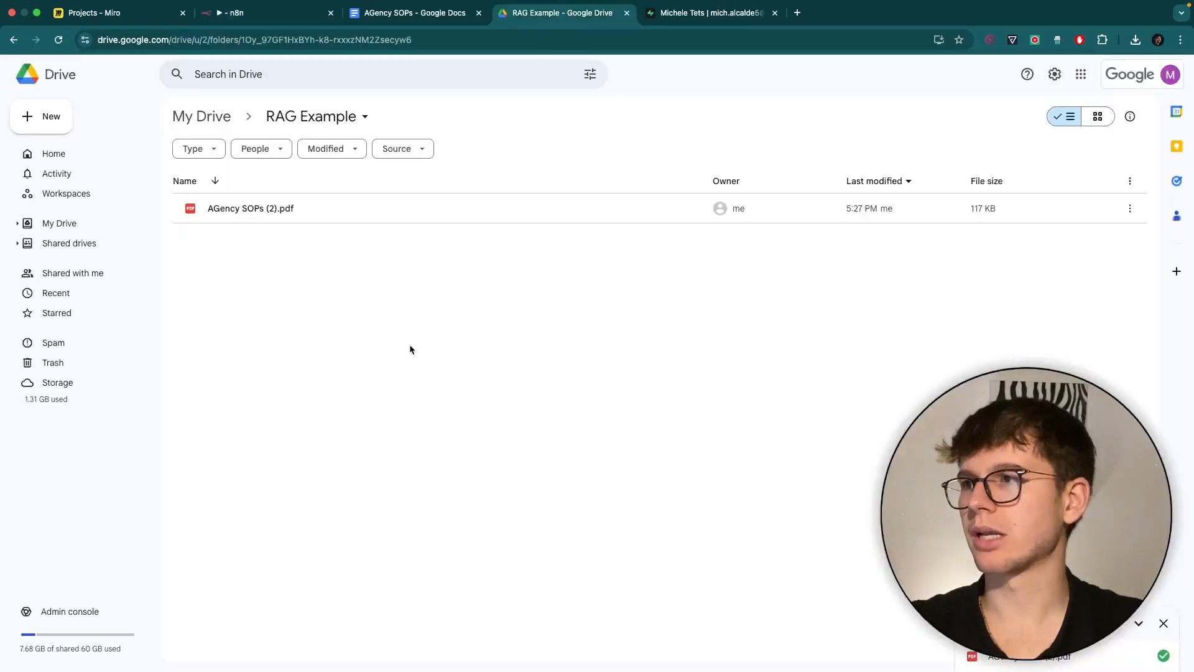
click(406, 205)
click(341, 148)
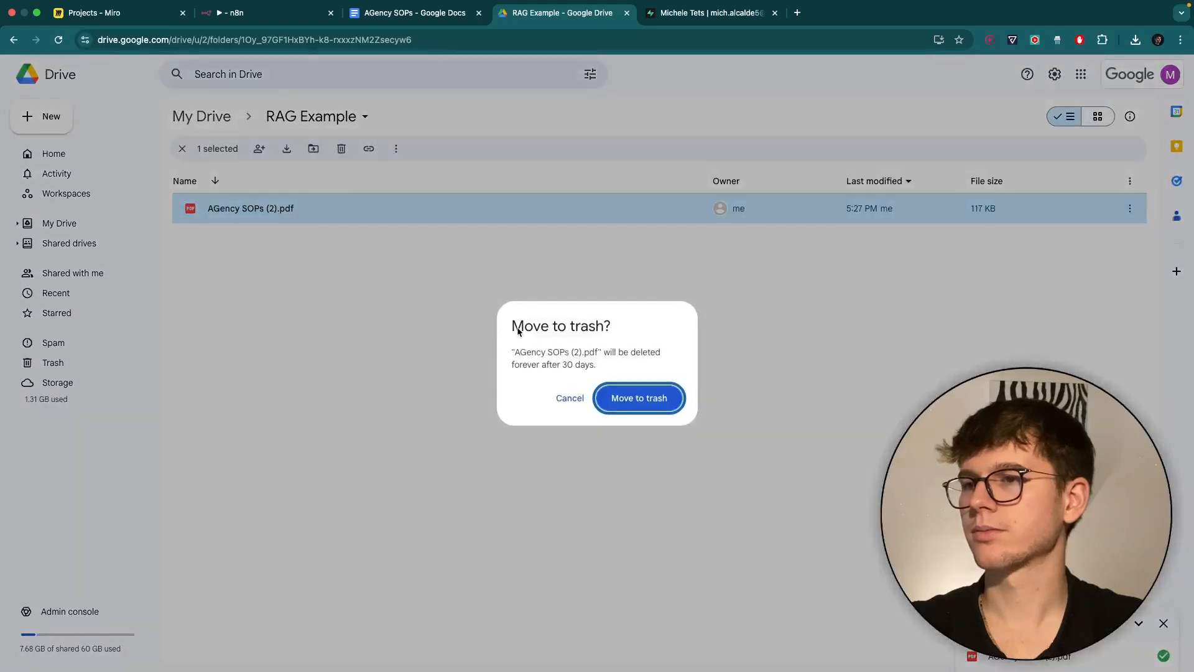
click(658, 405)
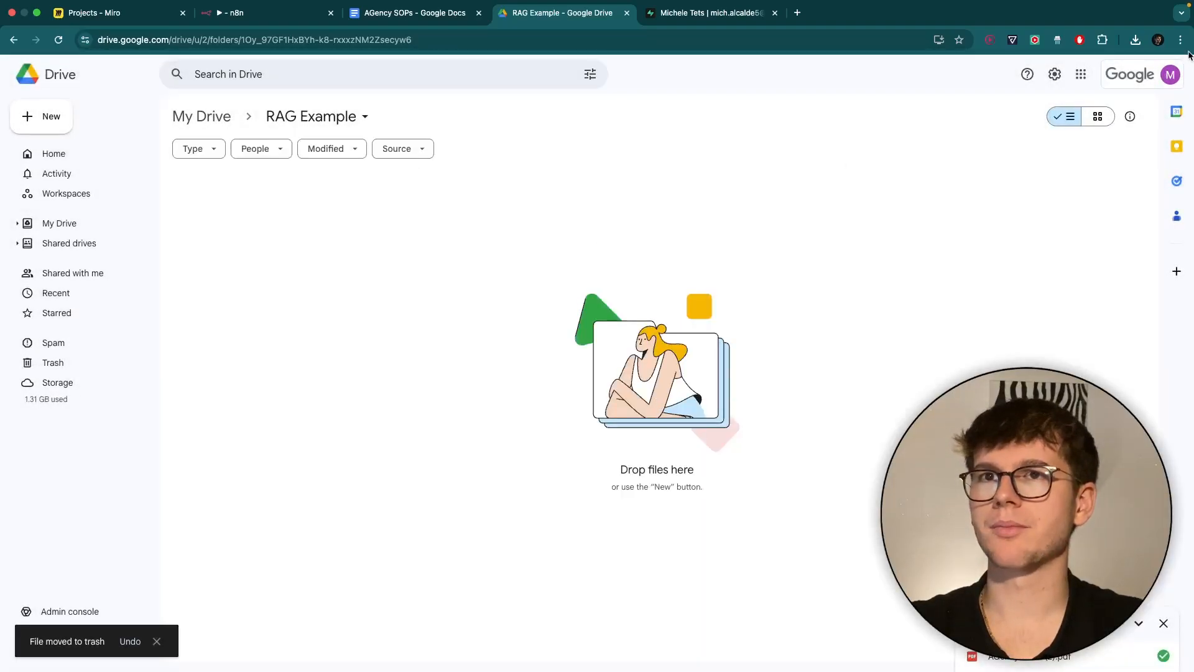
click(1136, 39)
drag(1001, 96, 417, 344)
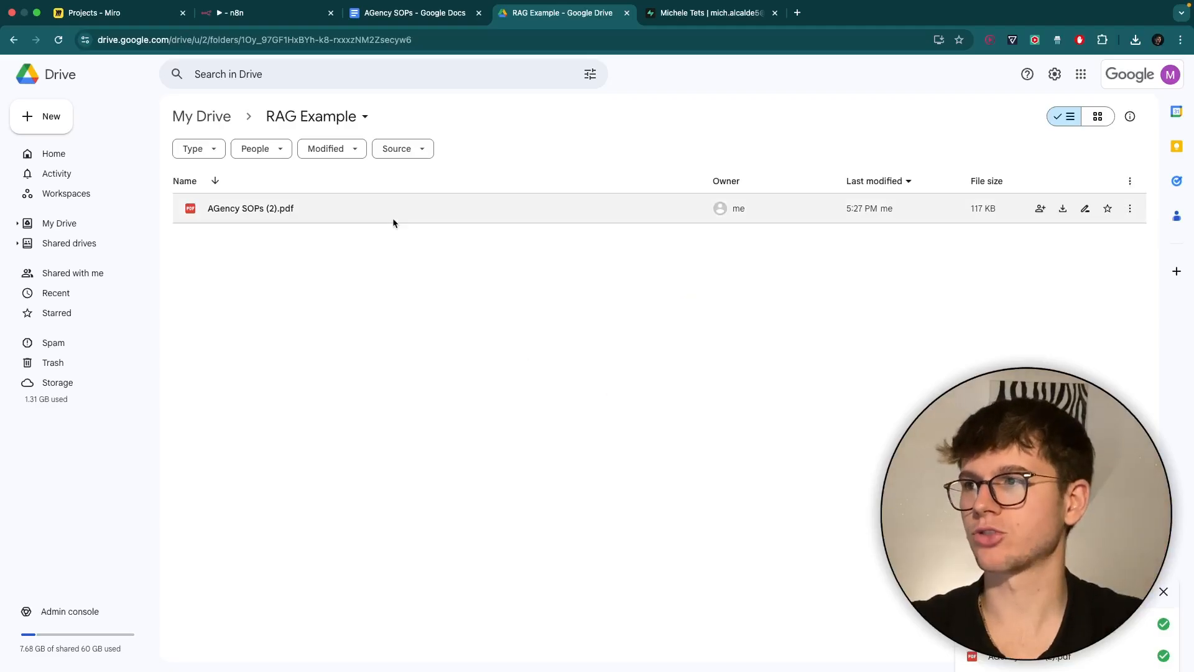
Fetch a fresh test event returning AGency SOPs (2).pdf, review it, and return to the canvas.
click(271, 24)
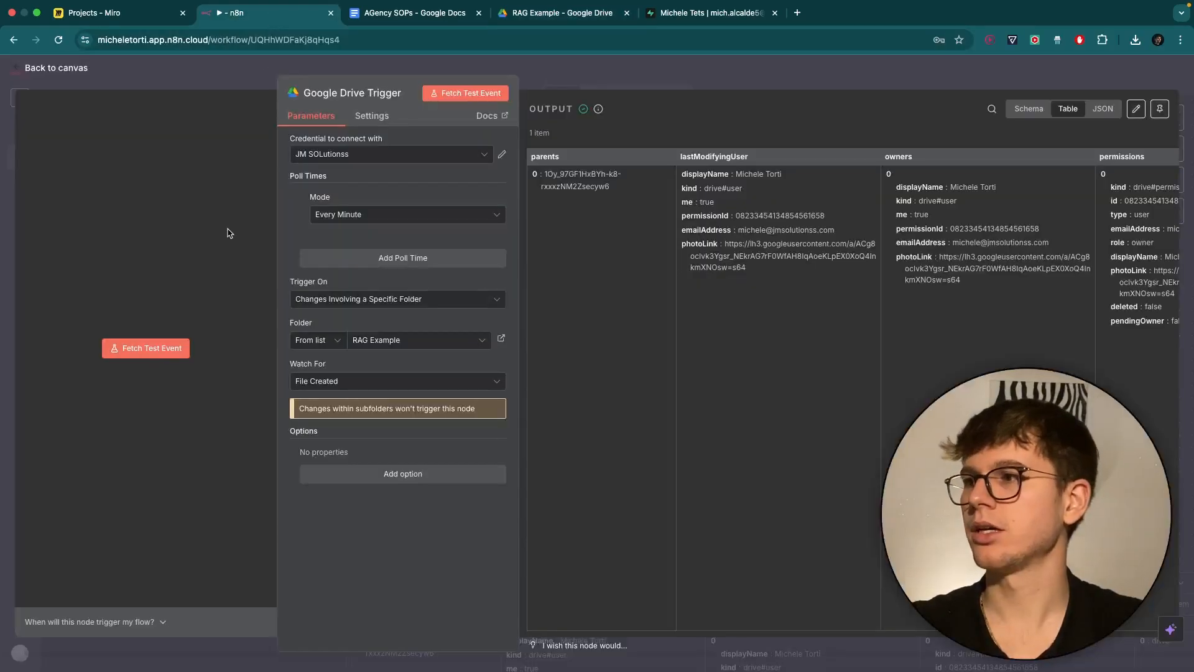
click(159, 346)
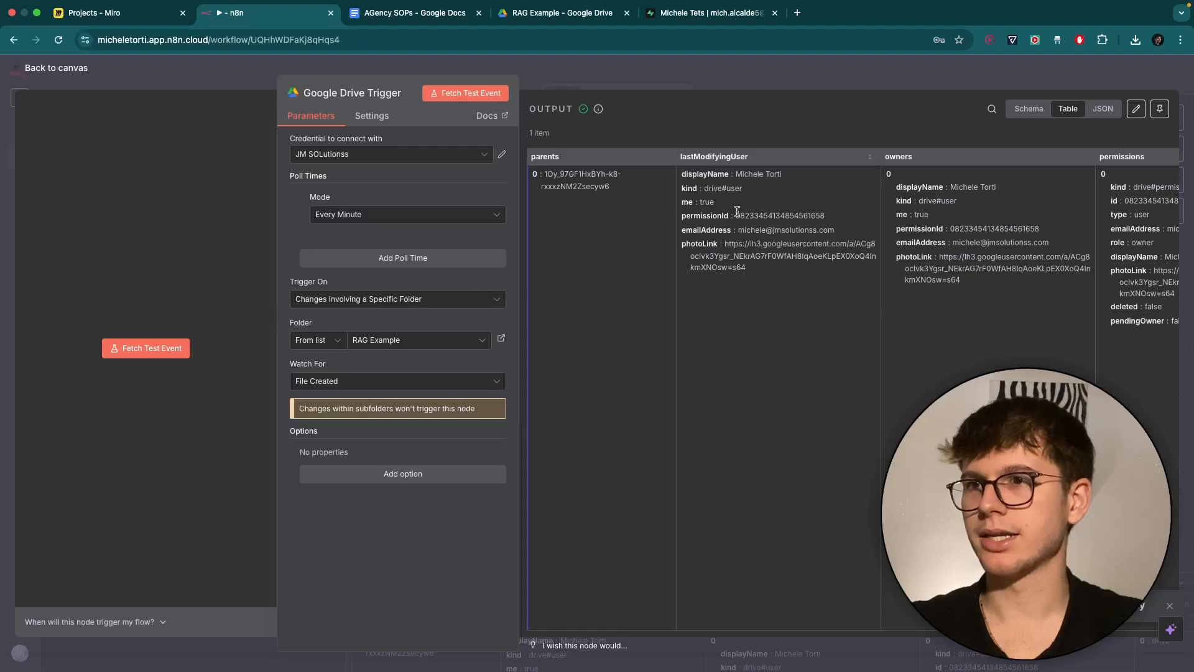
scroll(743, 251, right, 5)
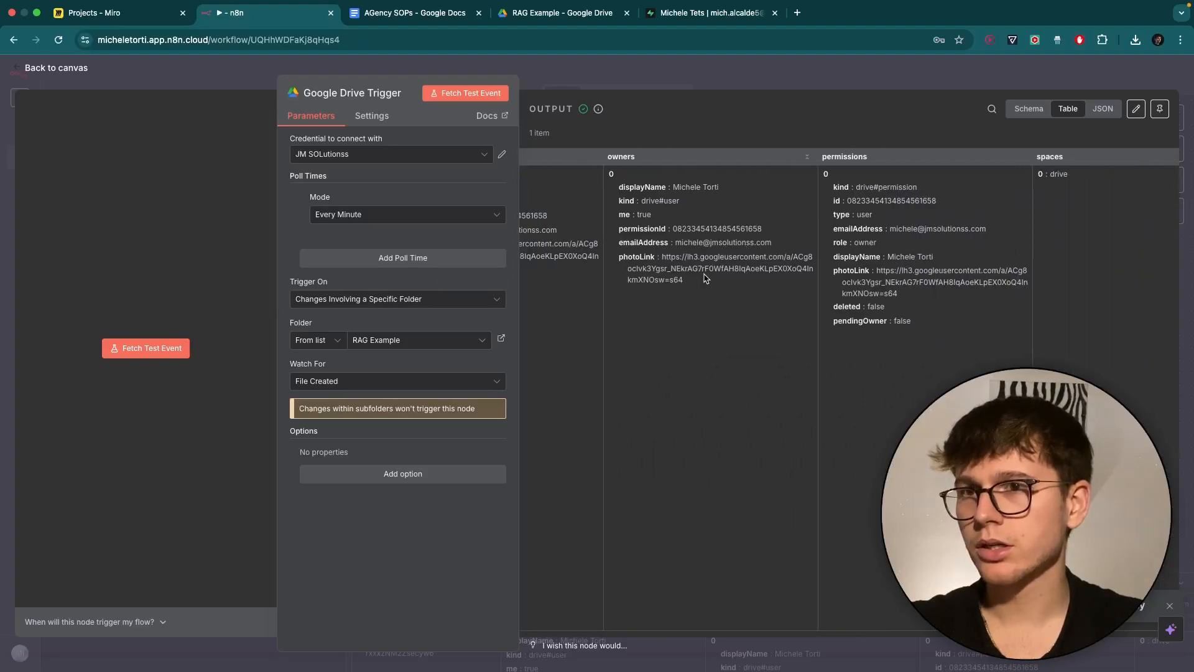
scroll(704, 274, right, 5)
scroll(709, 279, right, 10)
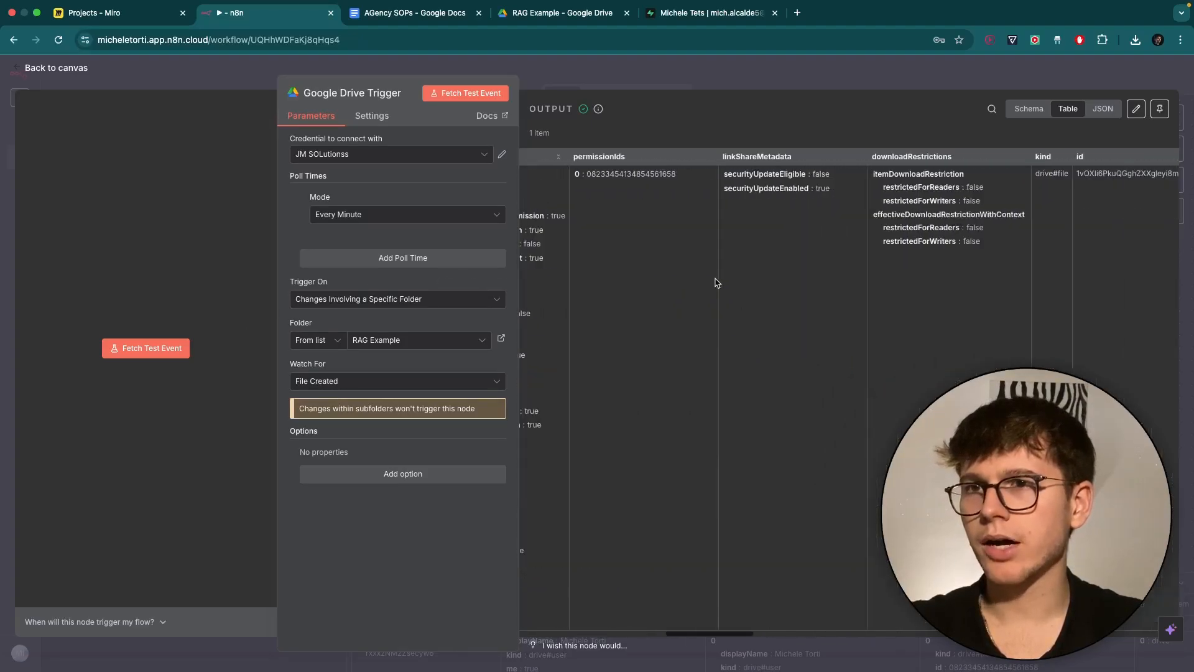
scroll(716, 283, right, 10)
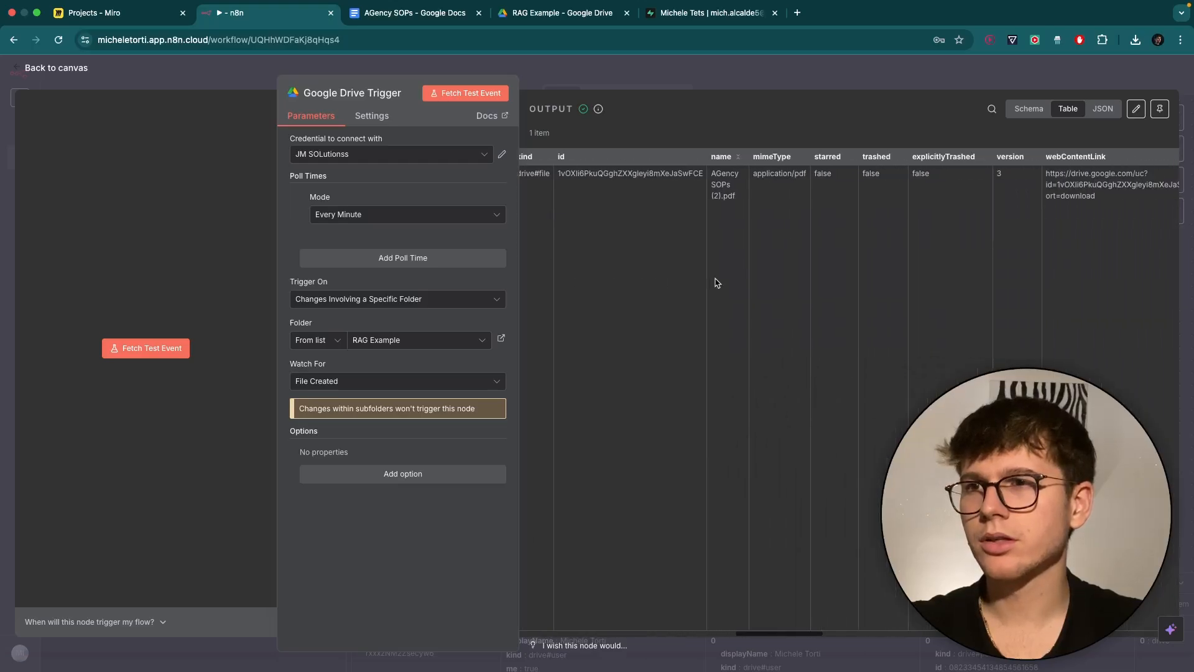
scroll(691, 249, right, 2)
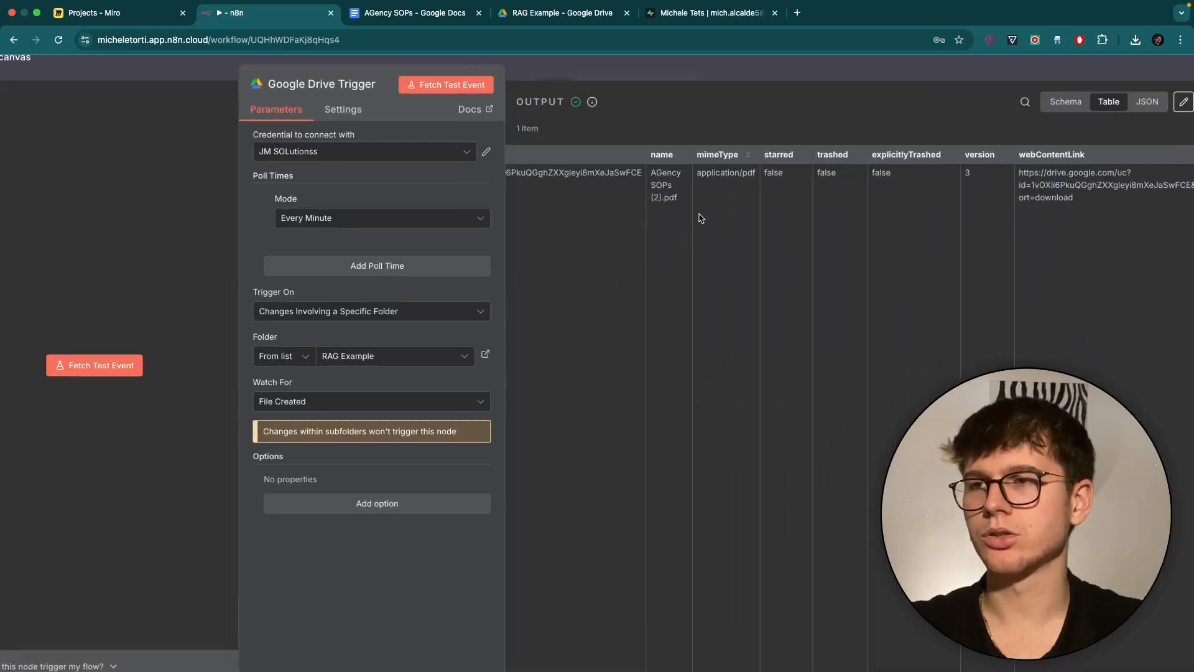
click(1135, 40)
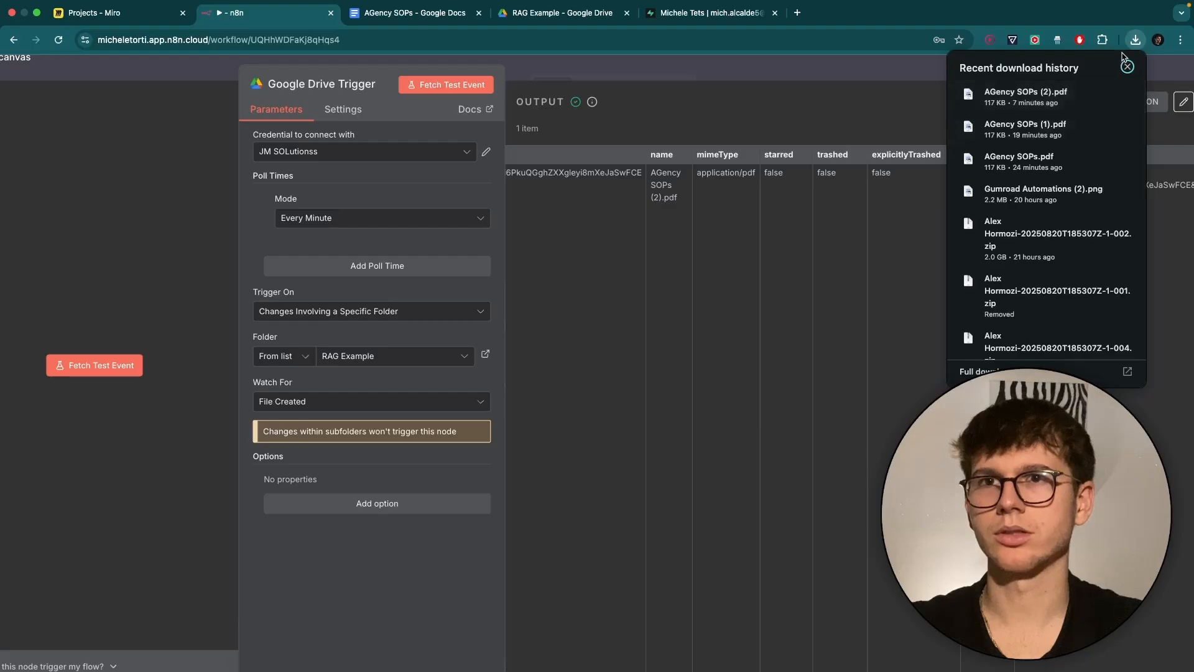
click(1136, 40)
scroll(665, 285, left, 6)
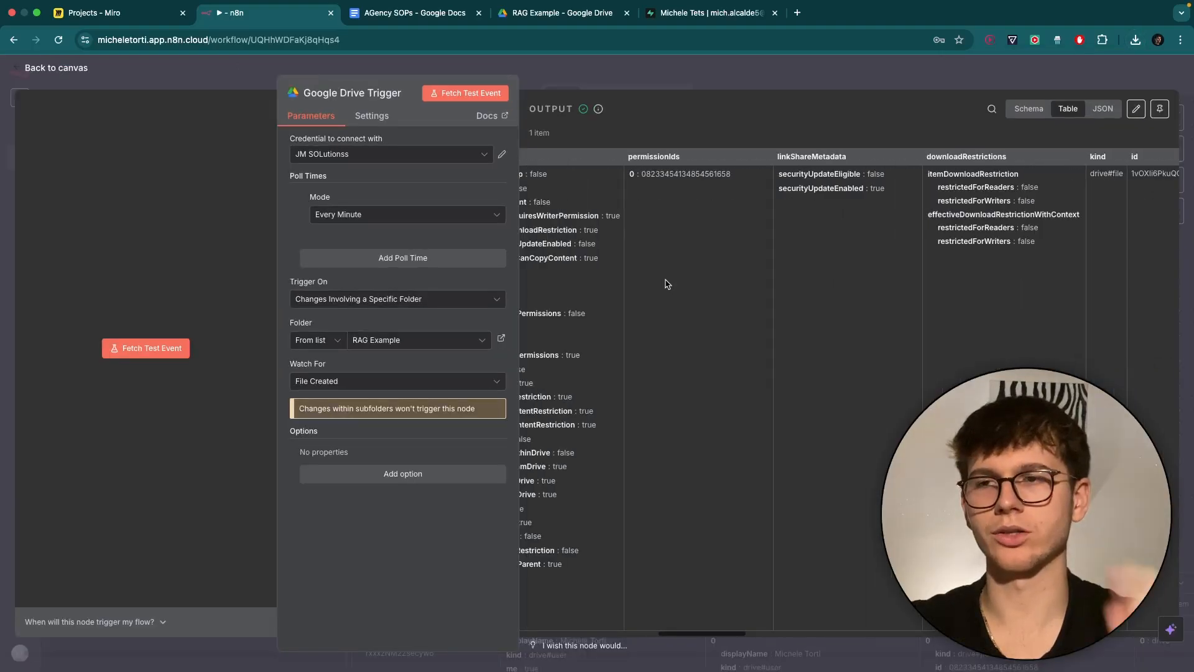
scroll(665, 284, left, 4)
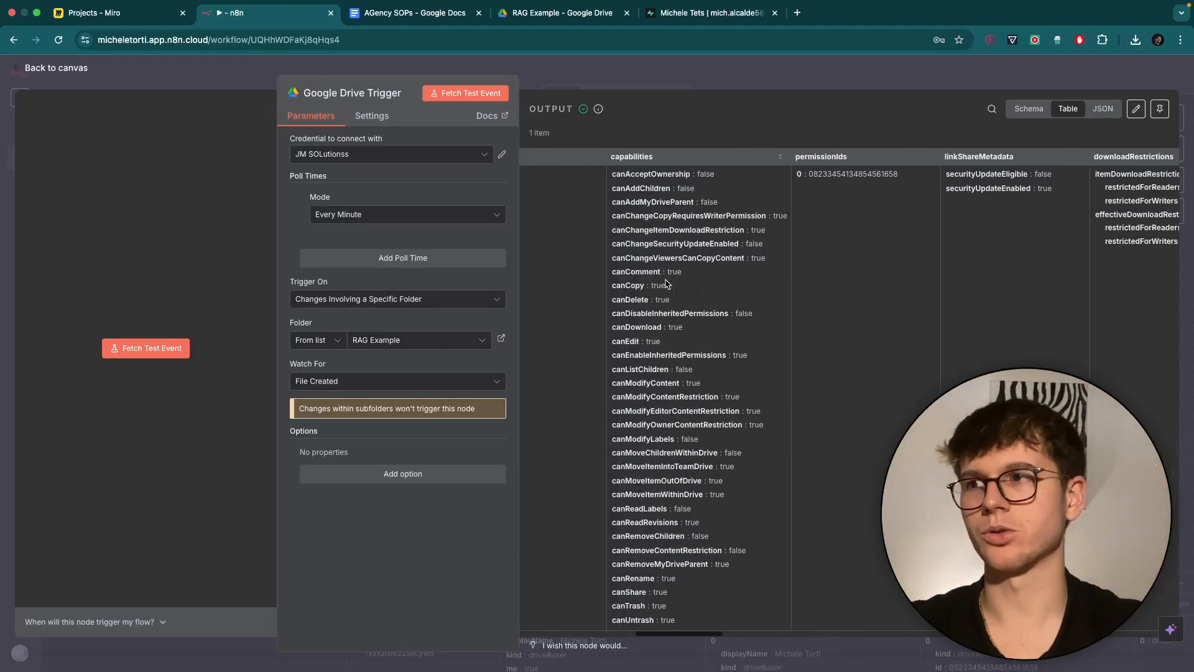
click(630, 87)
scroll(590, 324, right, 2)
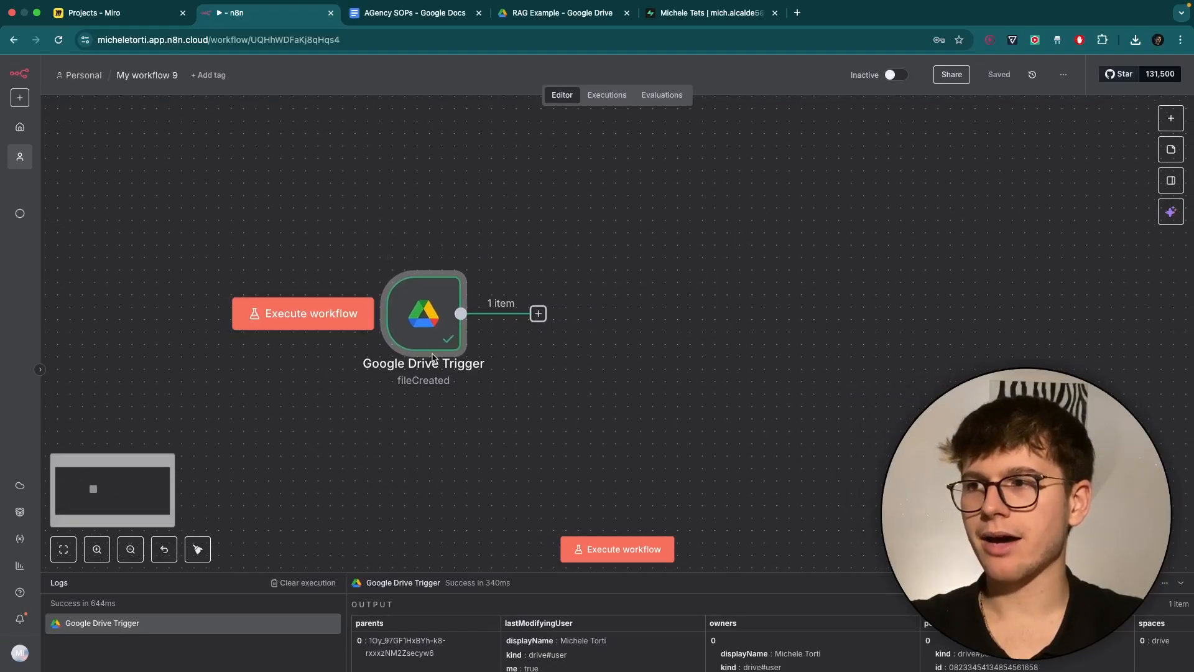
Deselect the trigger, drag it left, and bring up the next-node picker from its connector.
scroll(477, 391, right, 2)
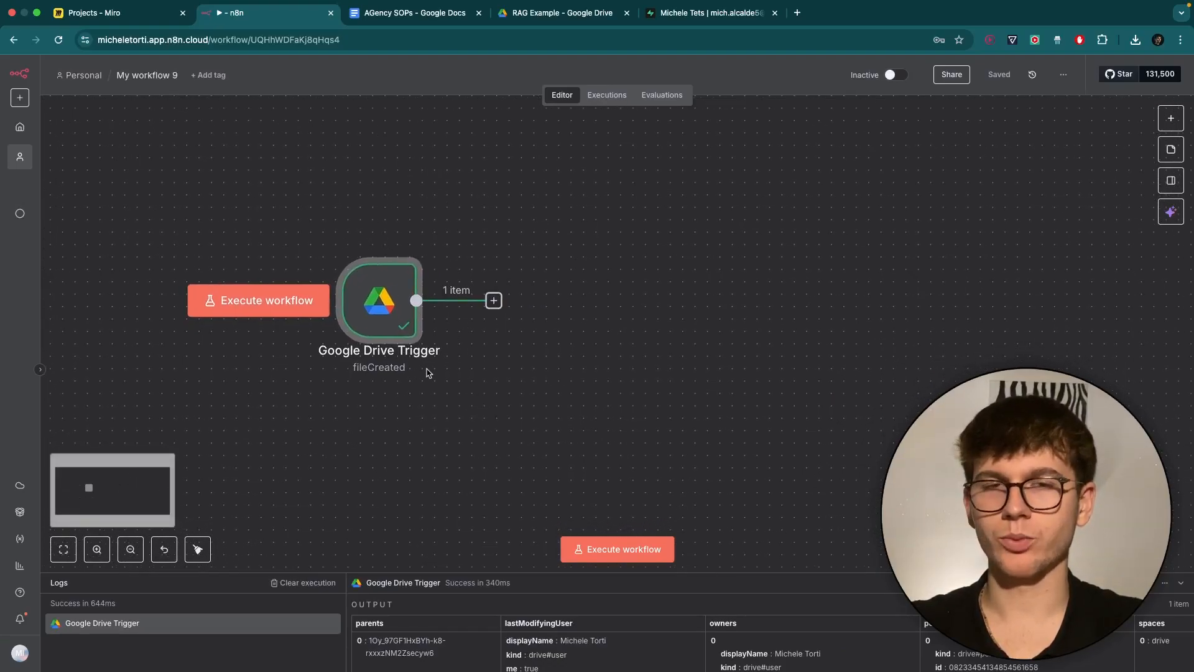
click(572, 315)
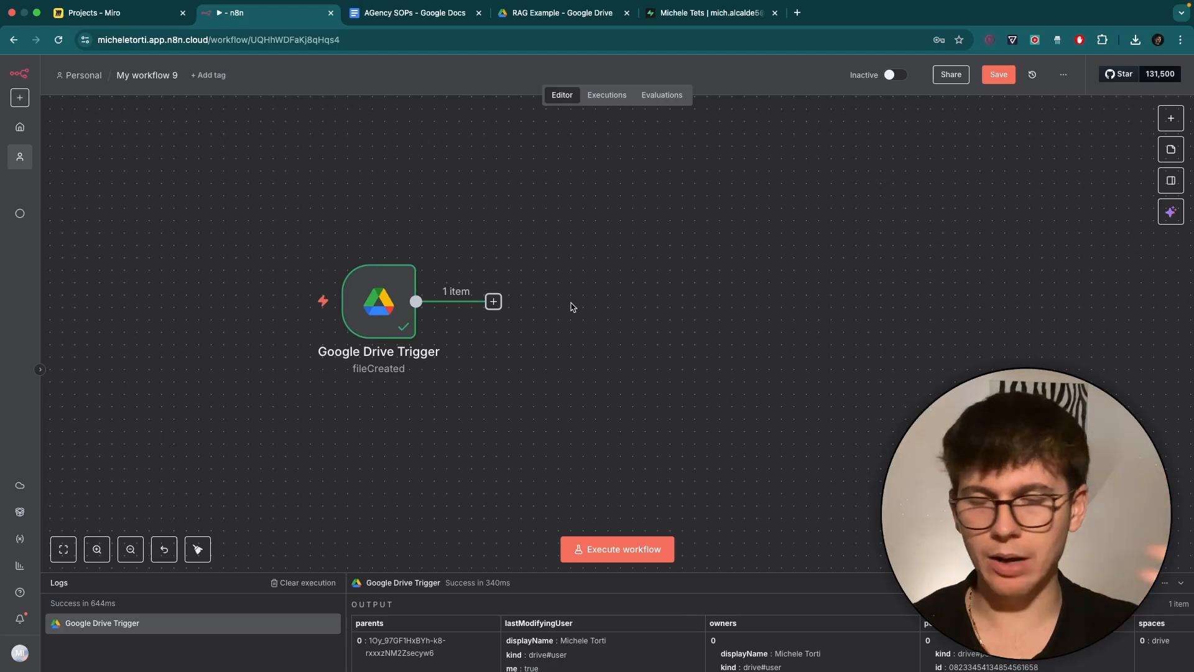
mouse_move(440, 274)
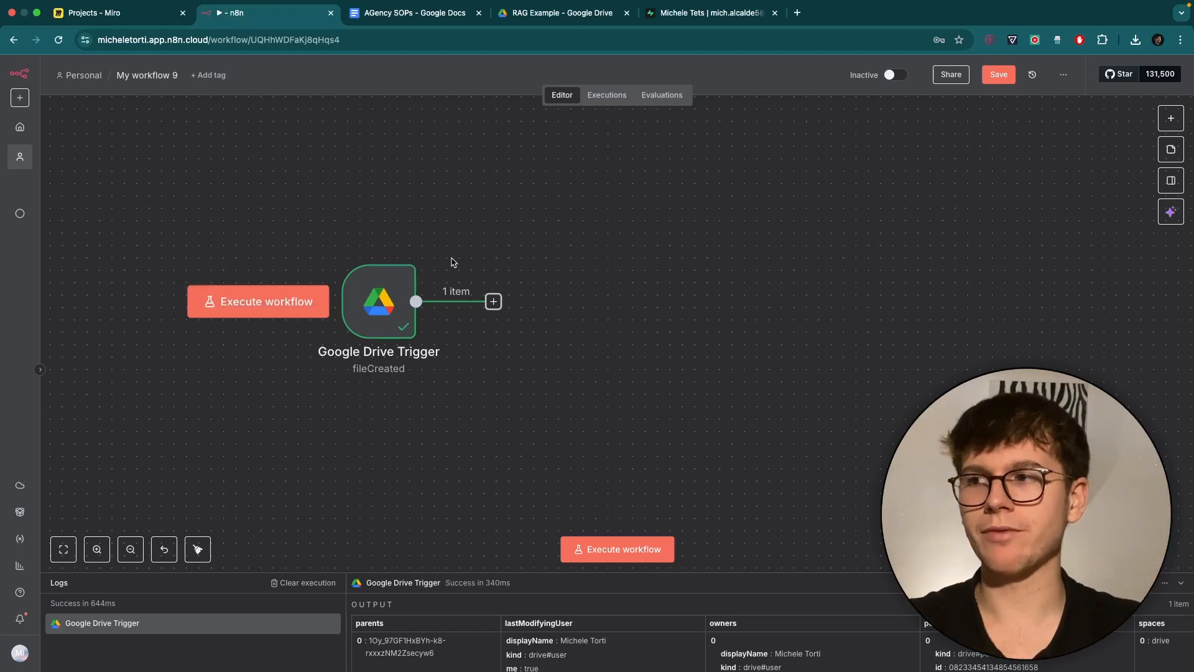
scroll(453, 262, up, 2)
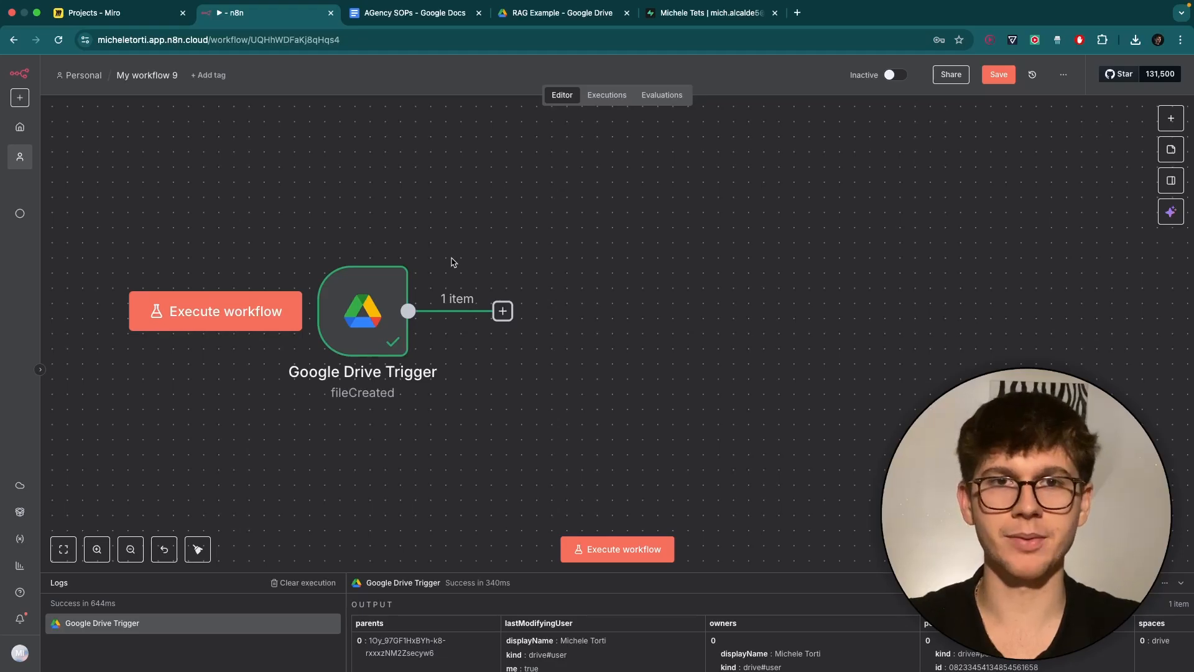
scroll(452, 261, down, 1)
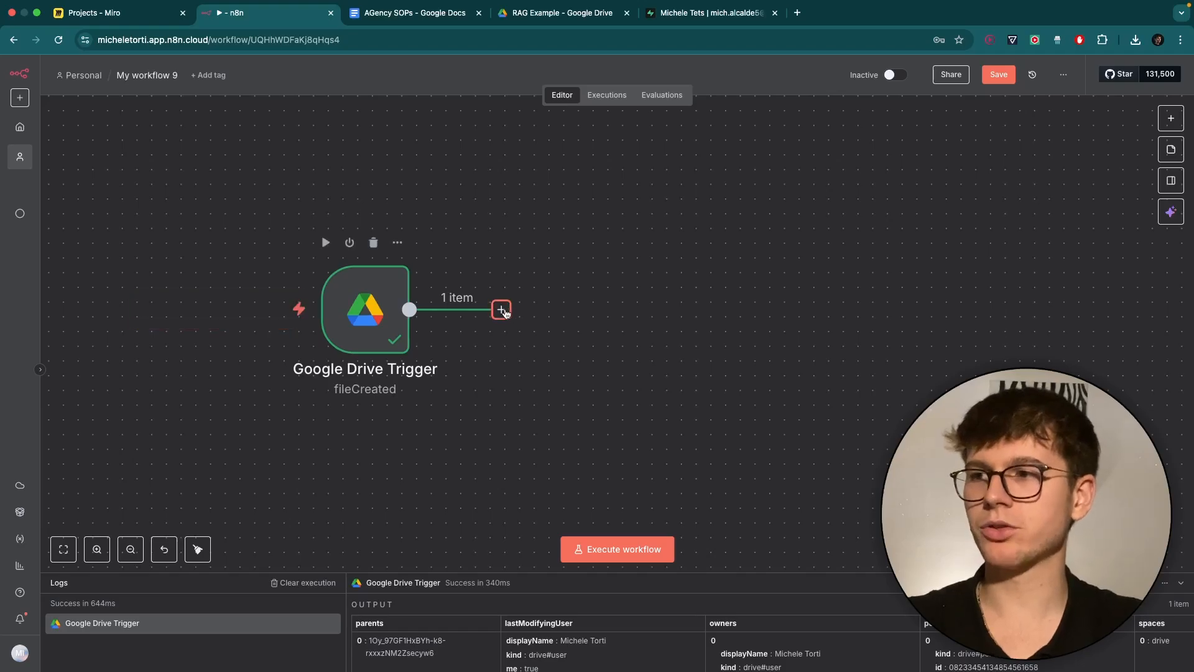
drag(378, 321, 315, 322)
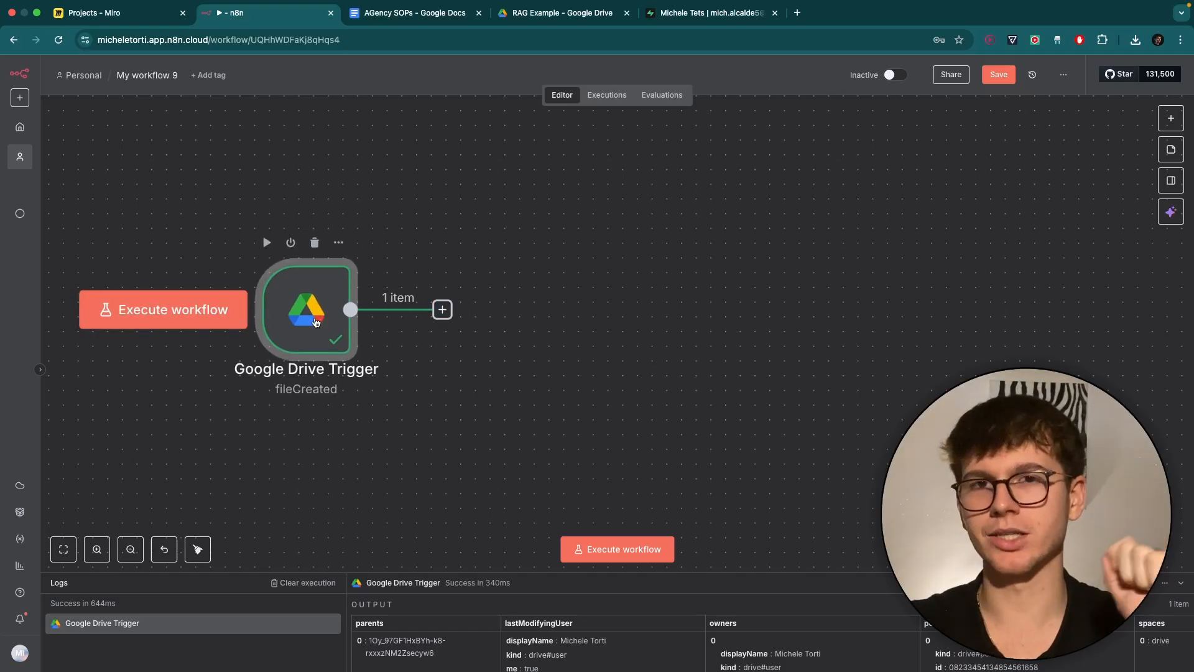
click(442, 309)
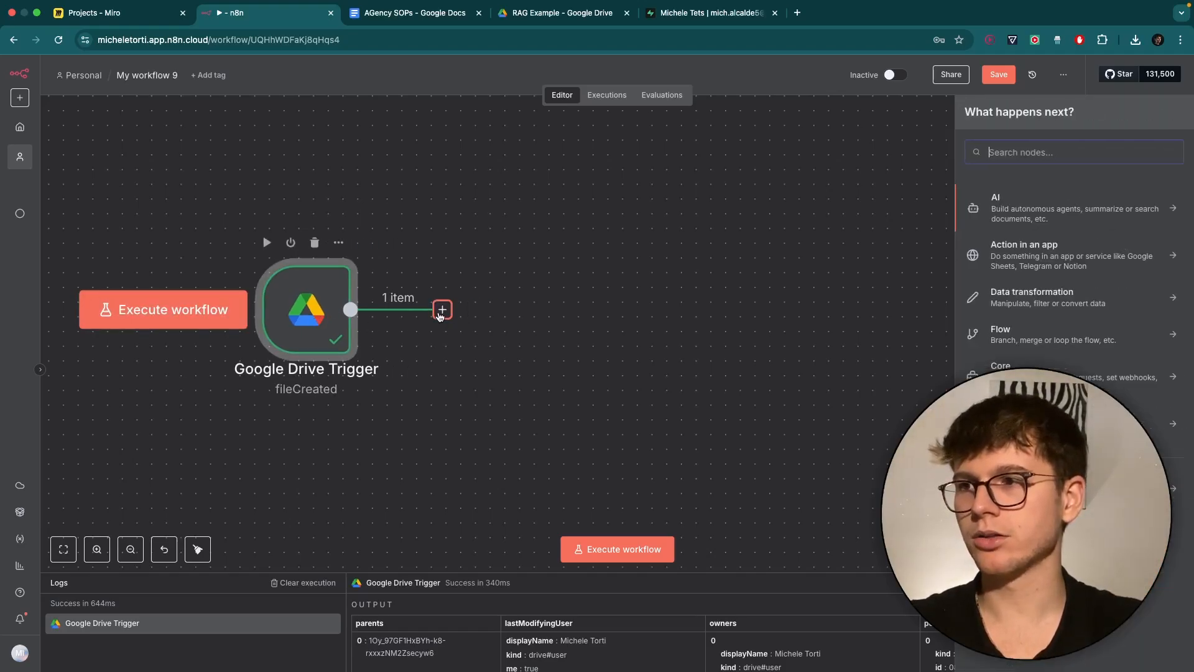
Add a Google Drive 'Download file' step after the trigger.
text(drive)
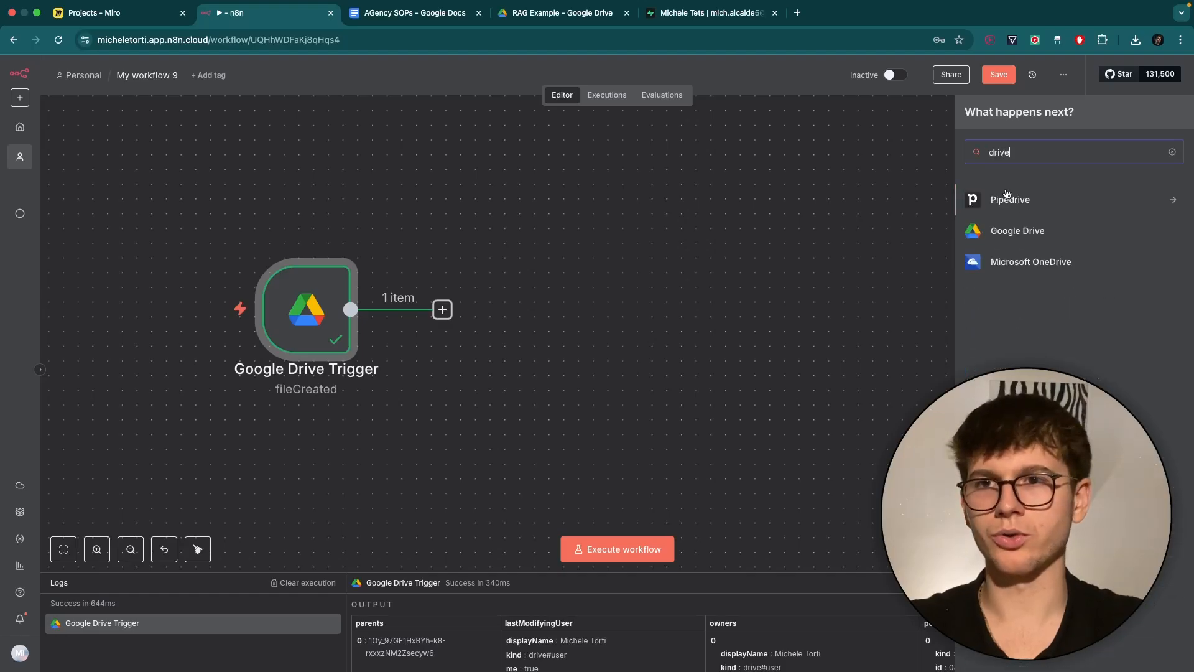
click(1010, 233)
text(down)
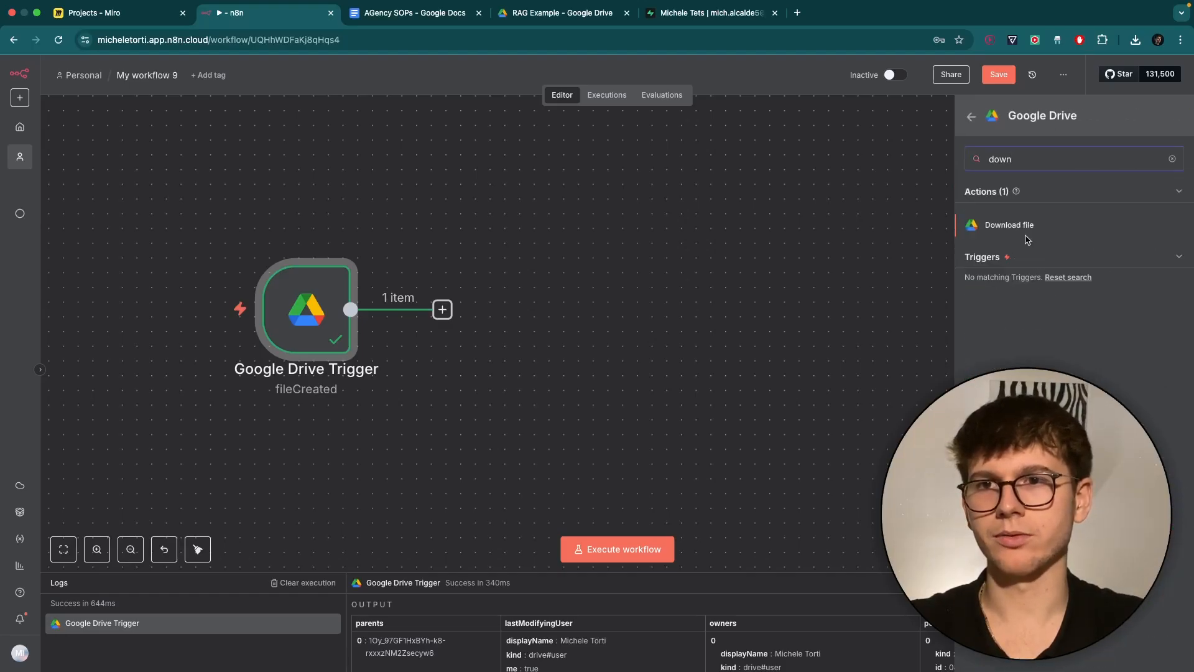
click(1025, 231)
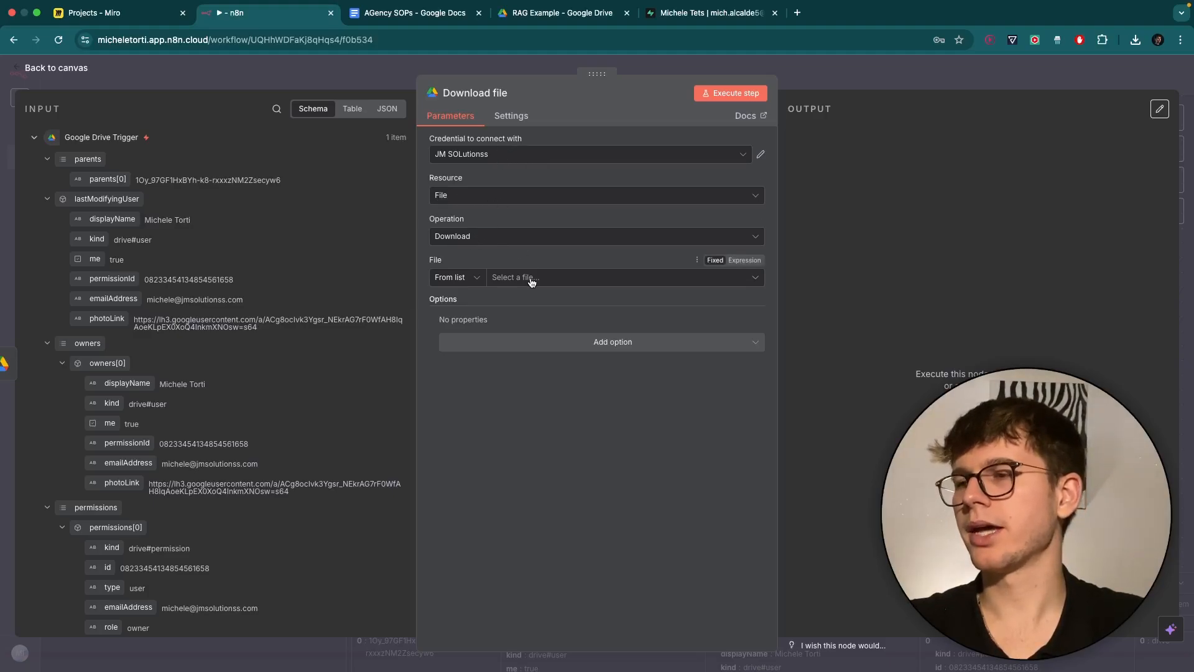
Specify the file By ID, mapping the trigger's {{ $json.id }} into File ID.
click(479, 277)
click(457, 349)
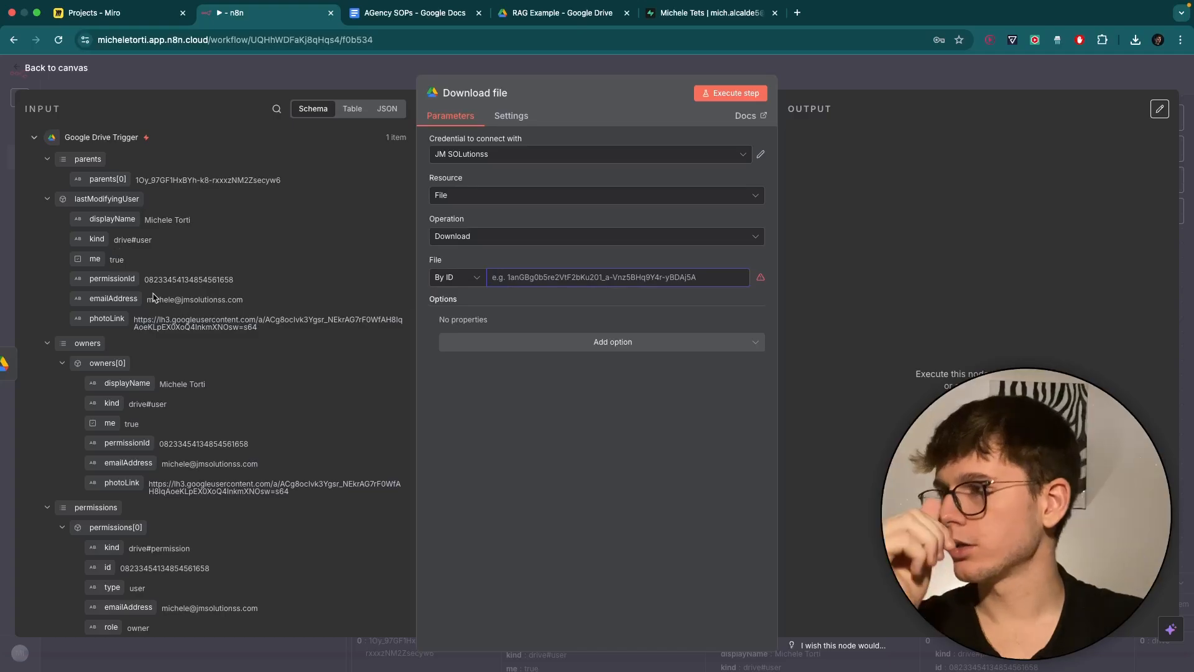
scroll(178, 318, down, 5)
scroll(179, 318, down, 15)
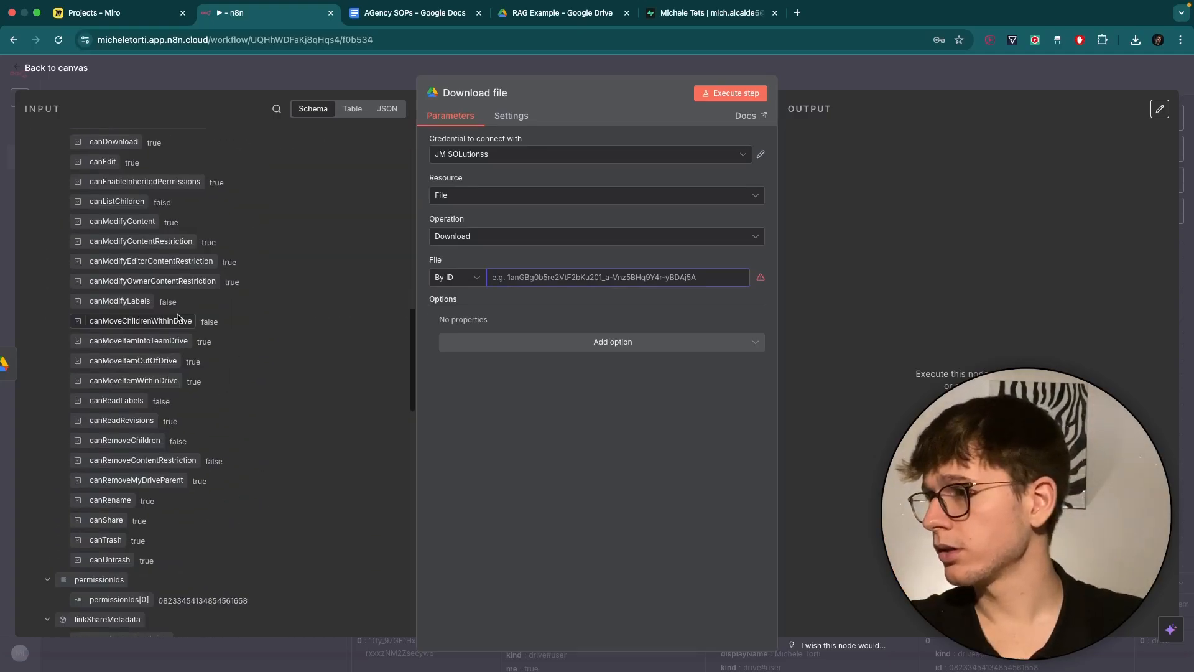
drag(80, 268, 554, 274)
click(554, 258)
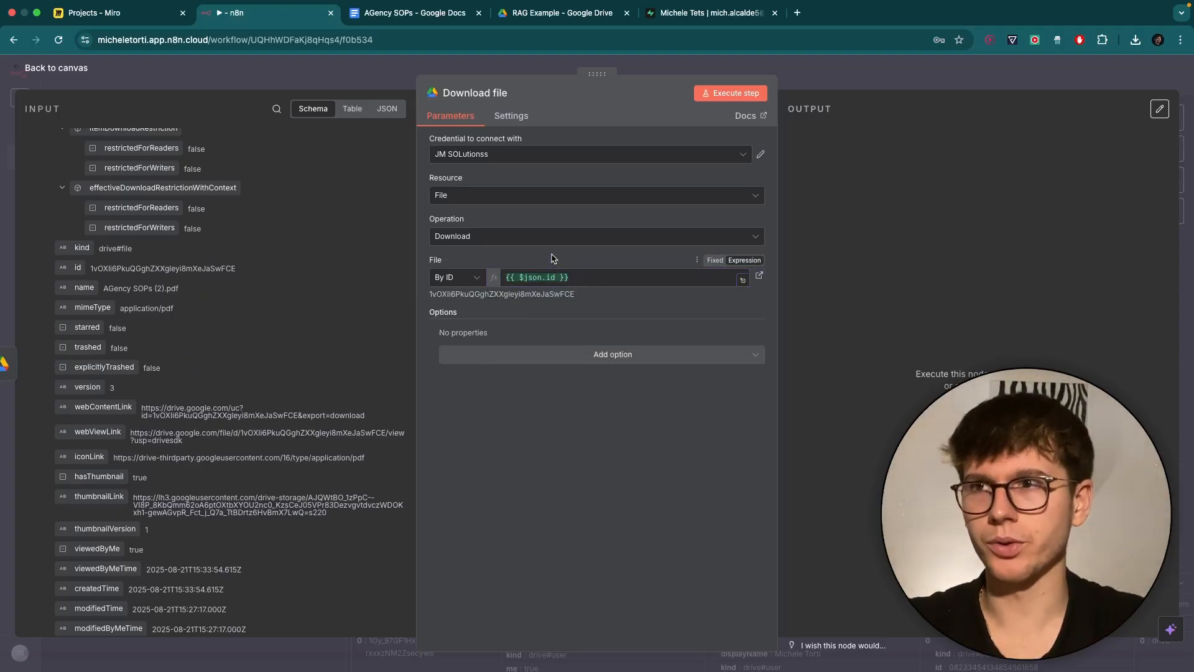
Pin the Google Drive Trigger's test output data.
click(796, 65)
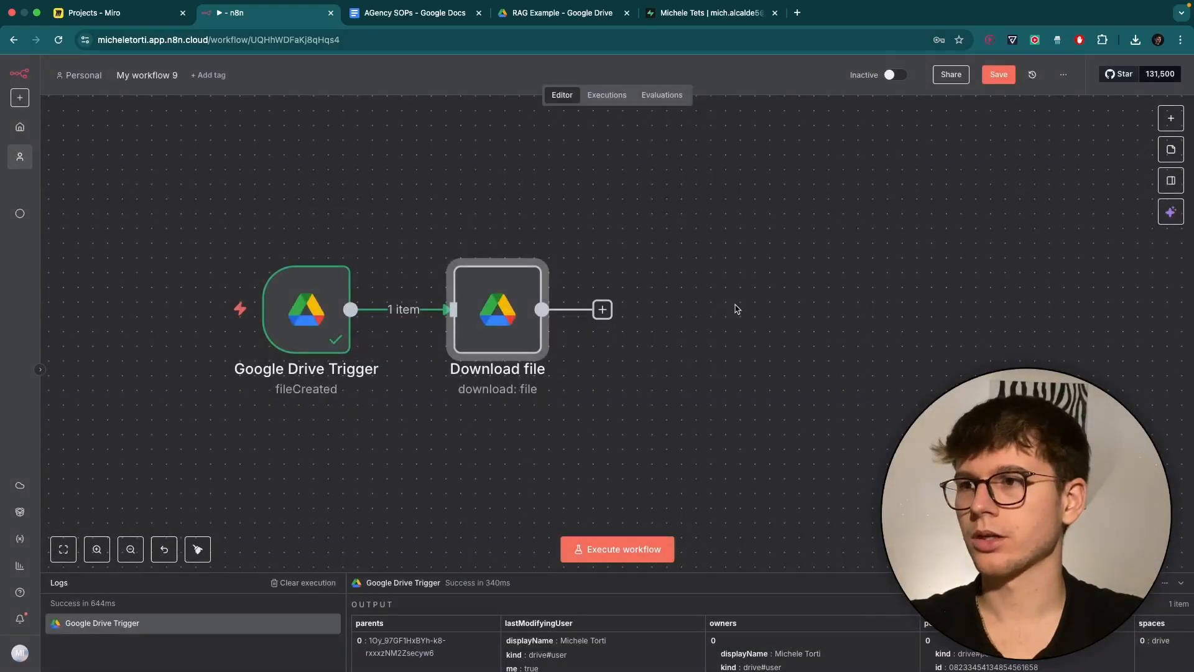
double_click(259, 274)
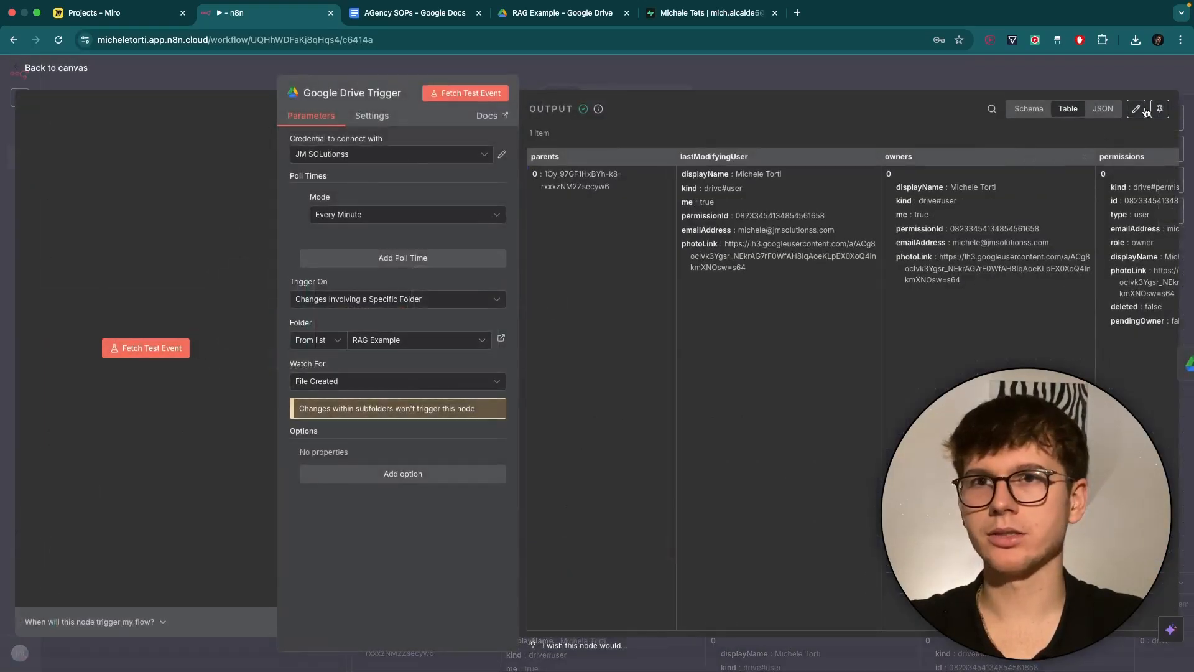
click(1155, 109)
key(Escape)
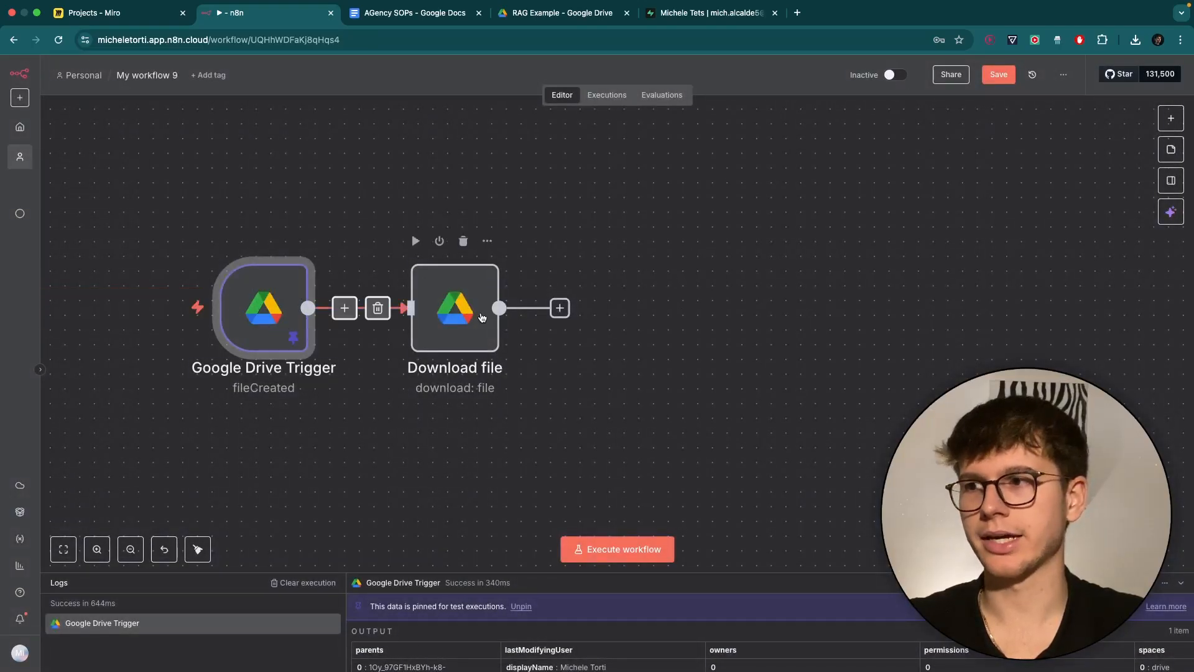
Execute the Download file step, returning the 120 kB AGency SOPs (2).pdf as binary data.
double_click(455, 298)
click(751, 92)
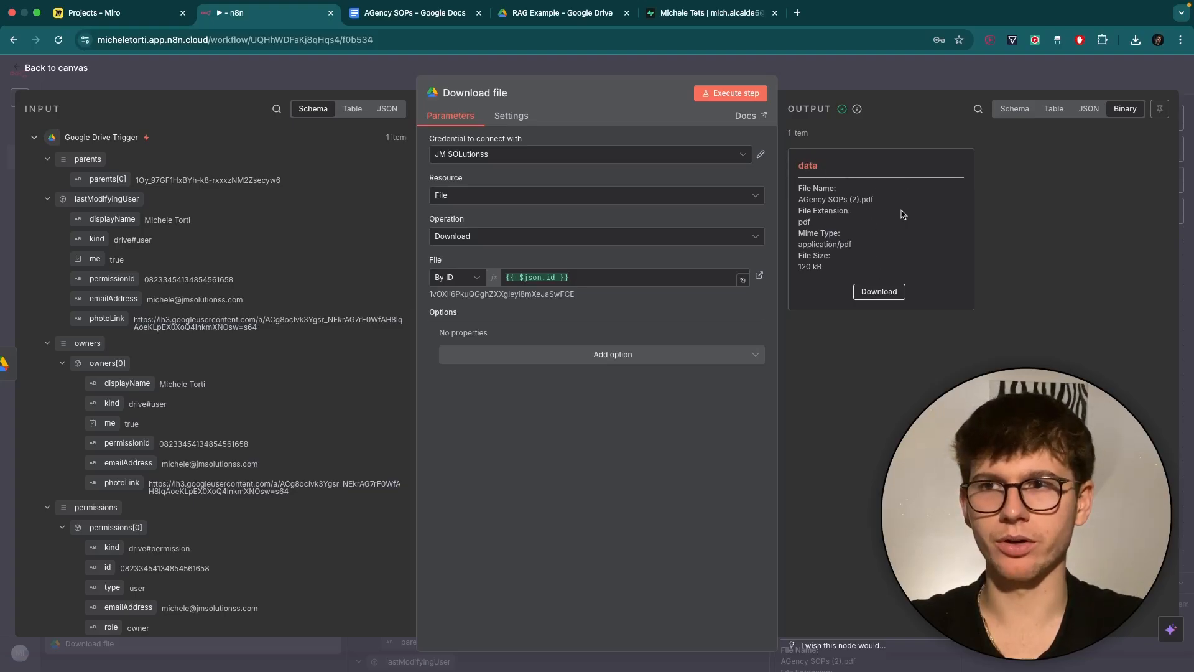
click(984, 86)
scroll(752, 267, right, 2)
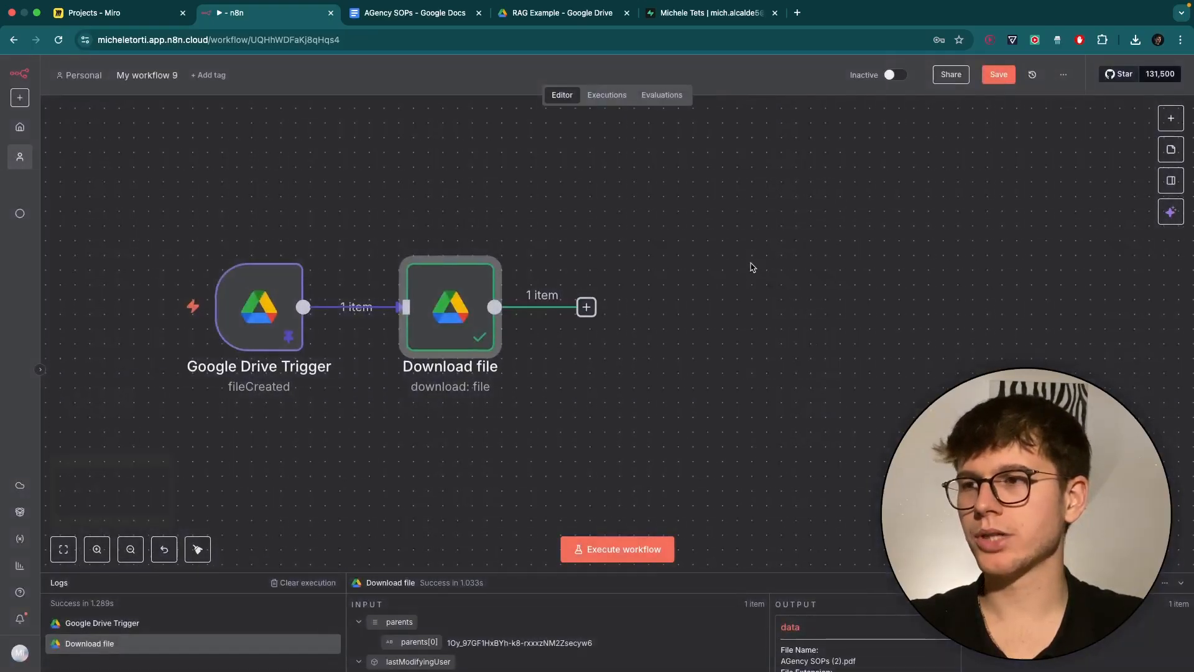
Add a Supabase Vector Store 'Add documents to vector store' step and start a new Supabase credential.
click(510, 306)
text(super)
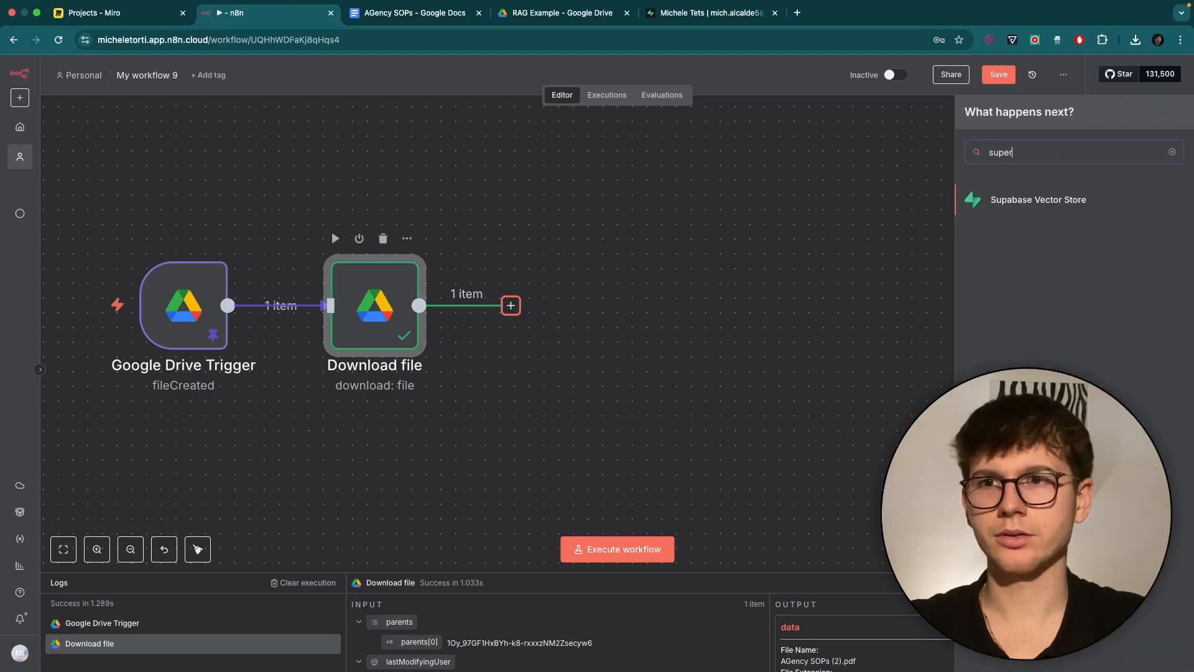
click(1045, 205)
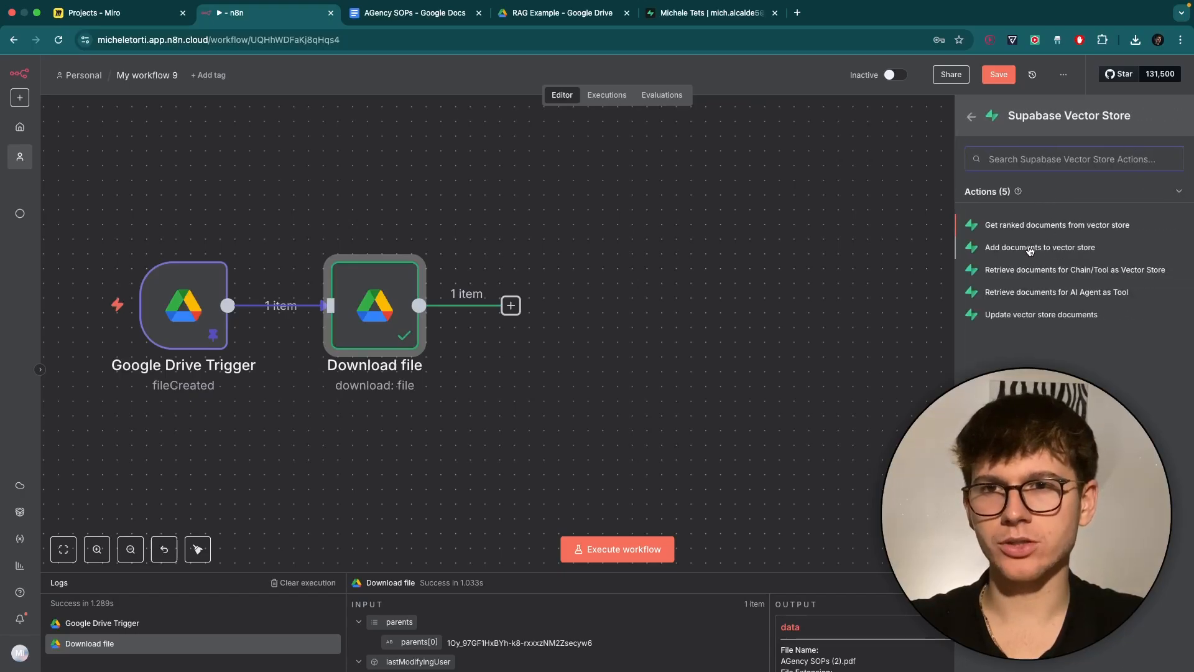
click(1052, 248)
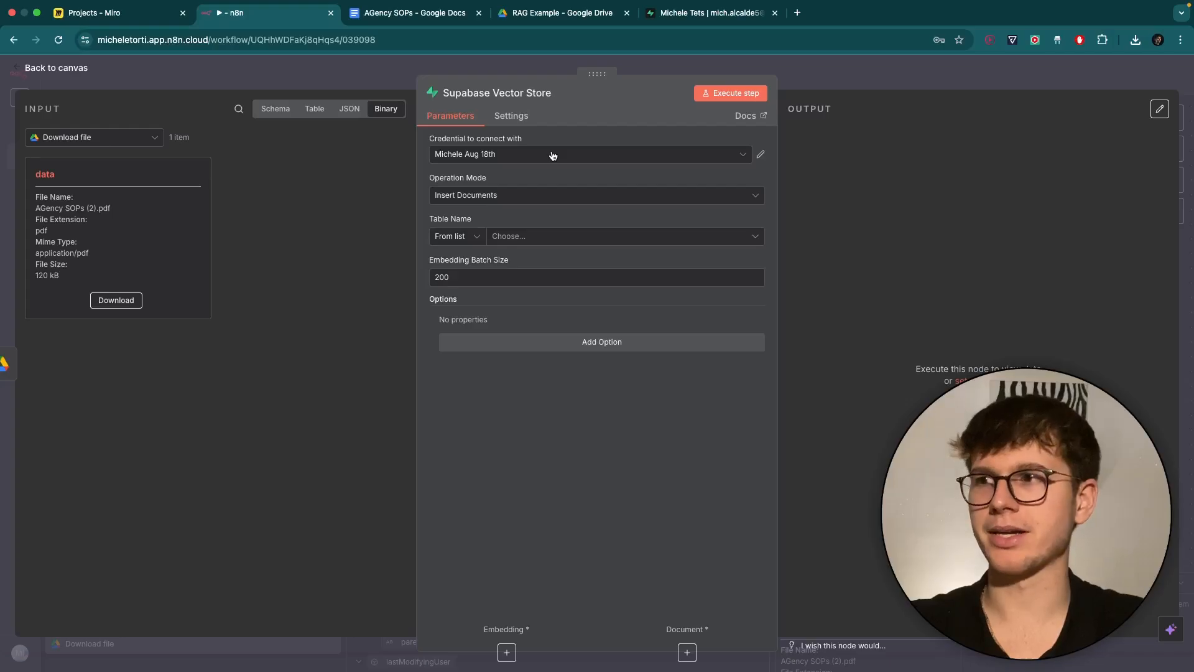
click(497, 157)
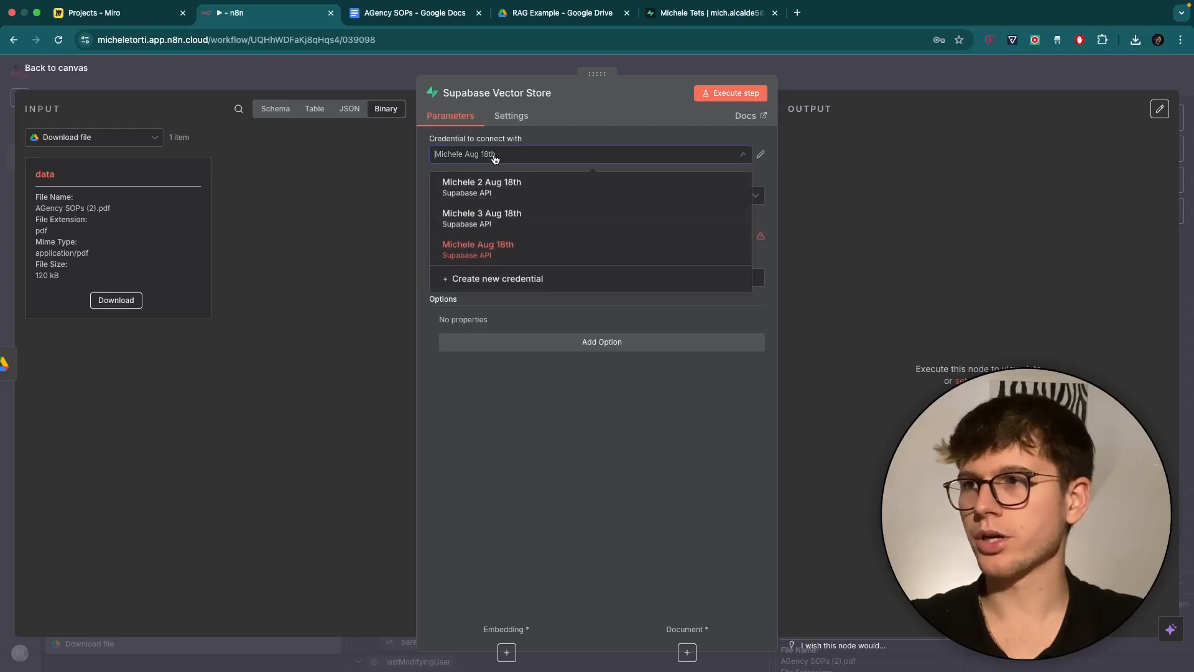
click(519, 281)
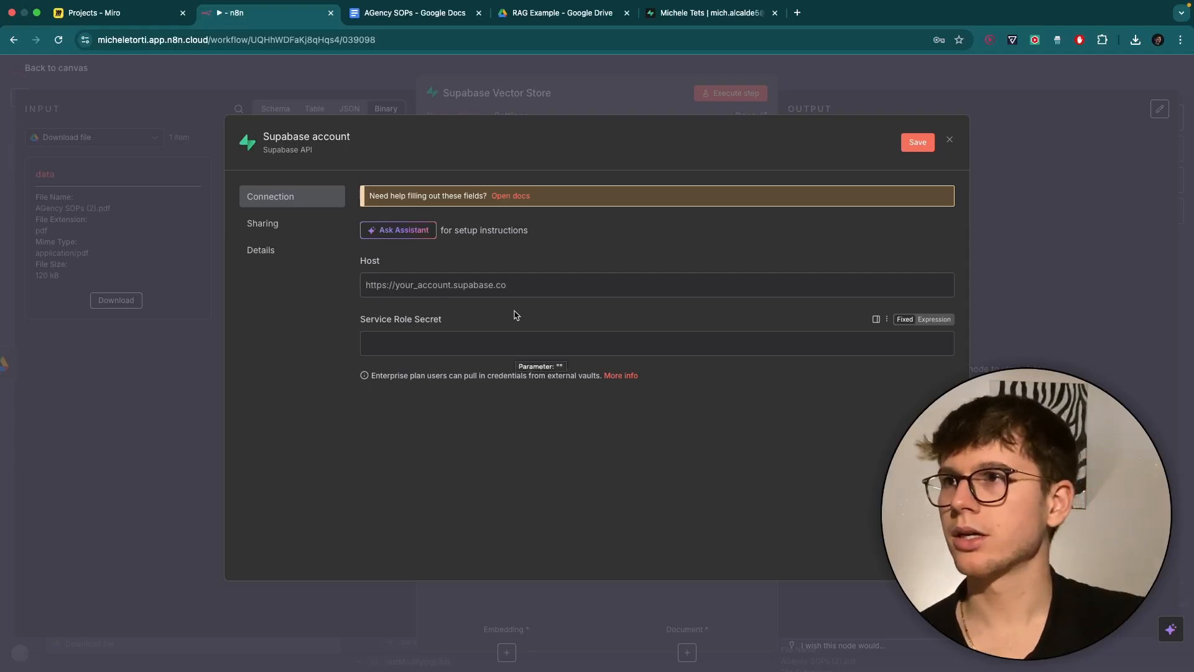
Log out of the current Supabase account and switch to the sign-up form.
click(715, 15)
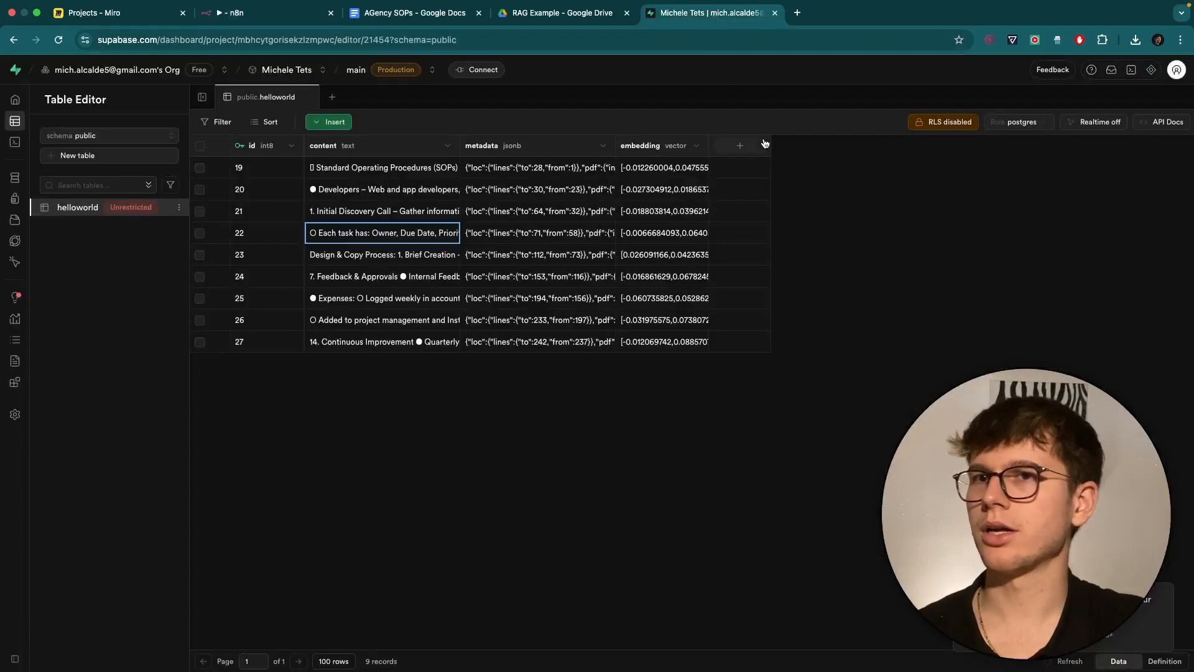
click(1177, 73)
click(1067, 269)
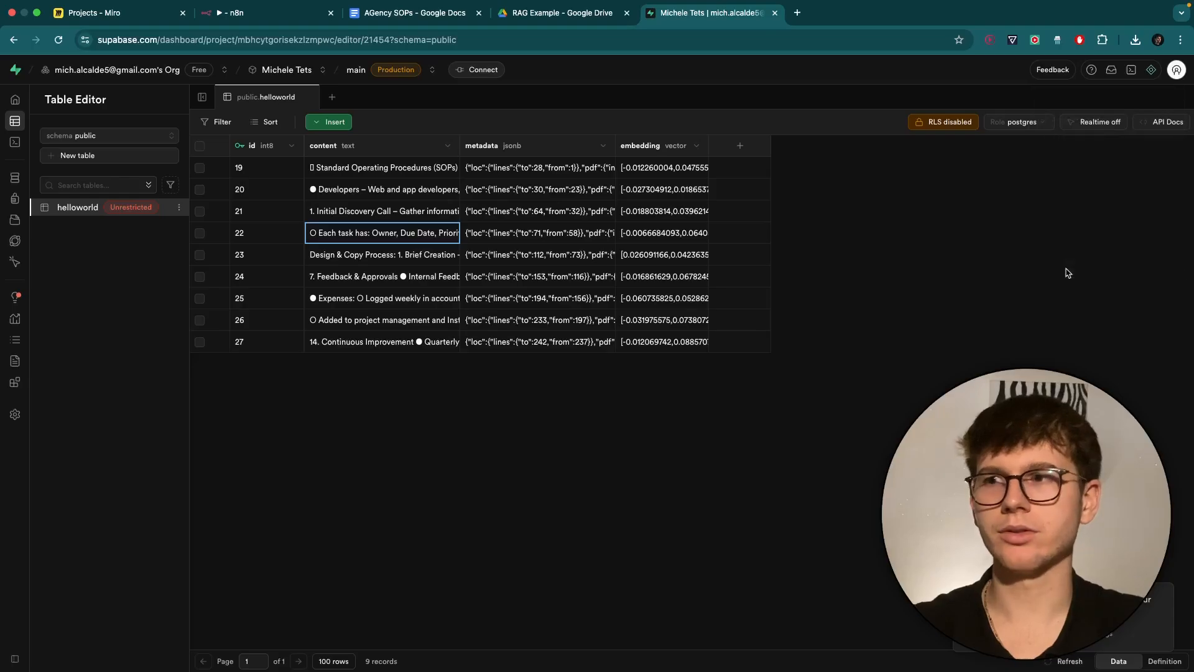
click(249, 385)
text(michele.tor)
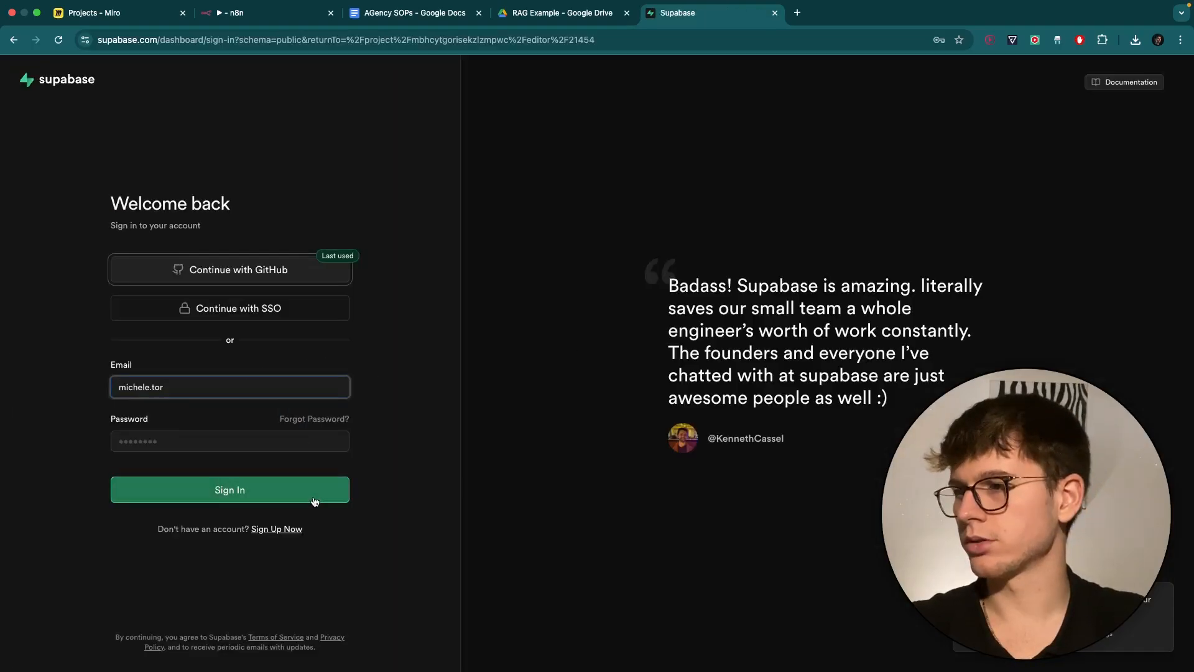
click(282, 533)
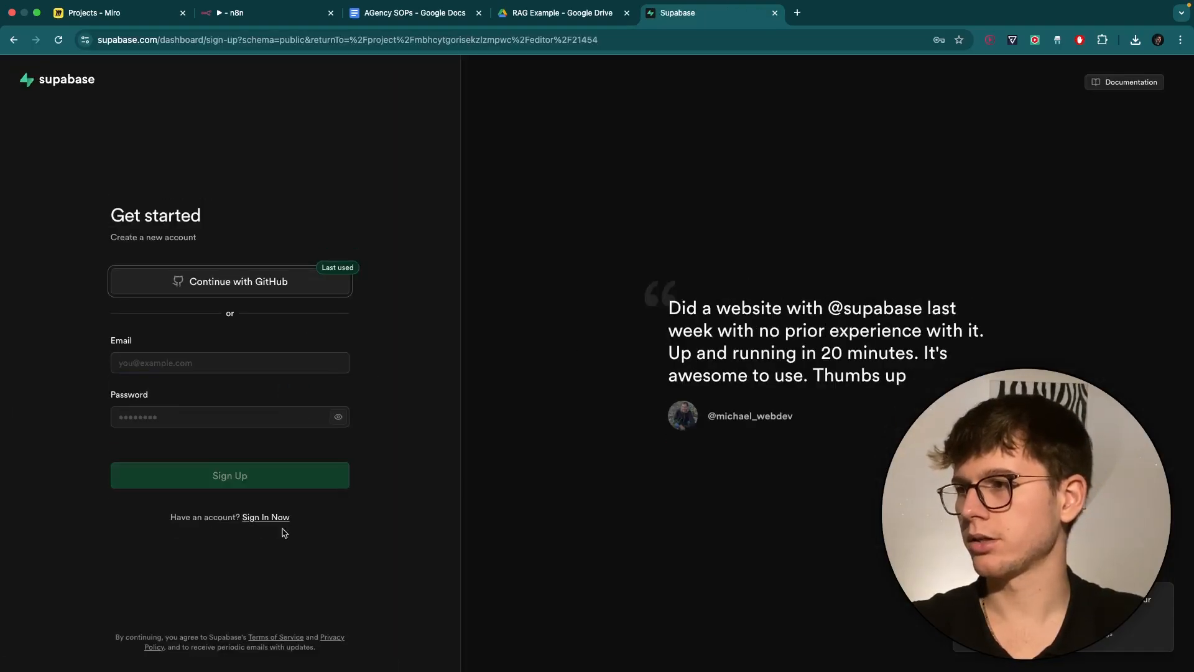
Register a new Supabase account with an e-mail address and password.
click(218, 365)
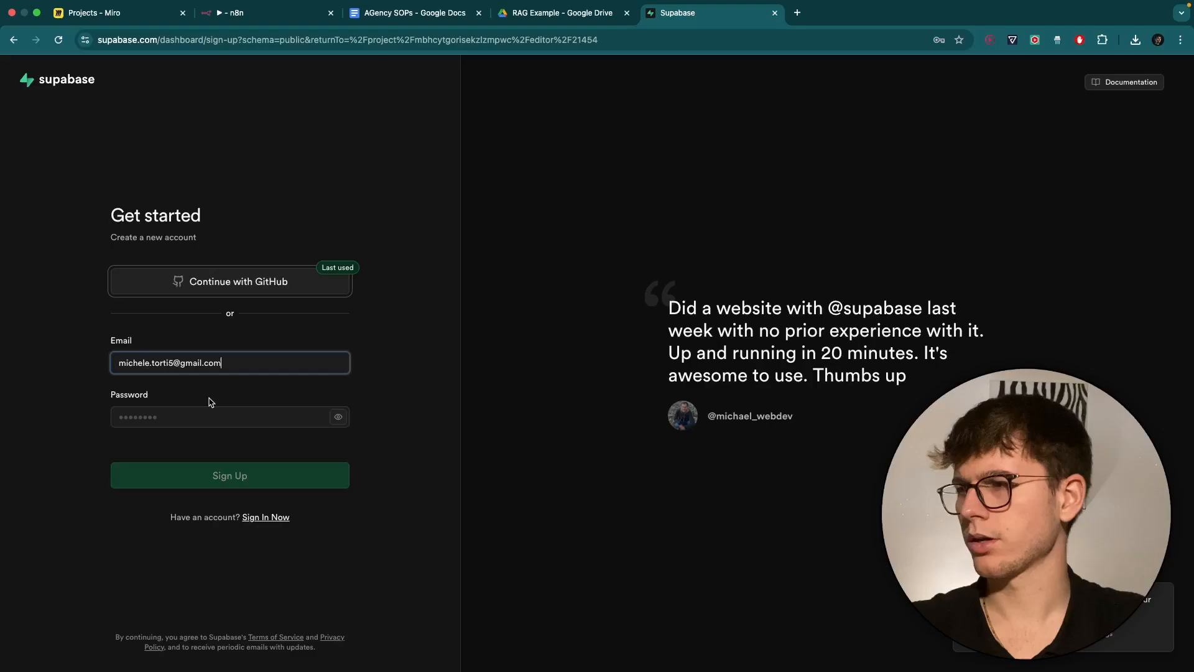
click(200, 416)
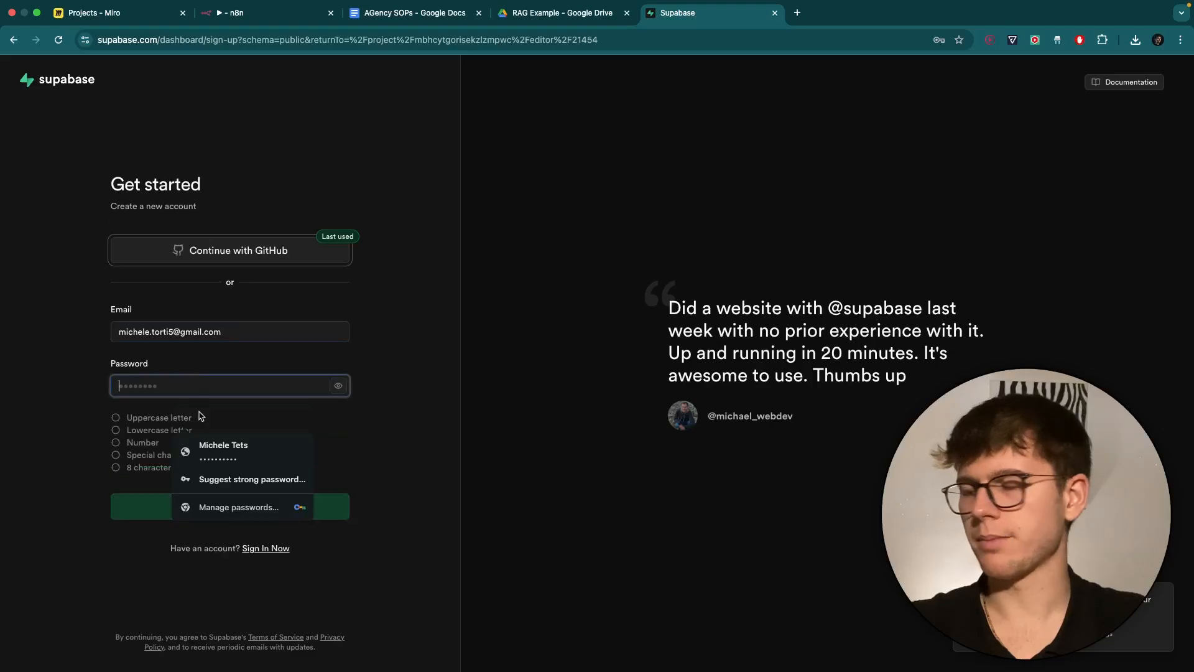
text(M)
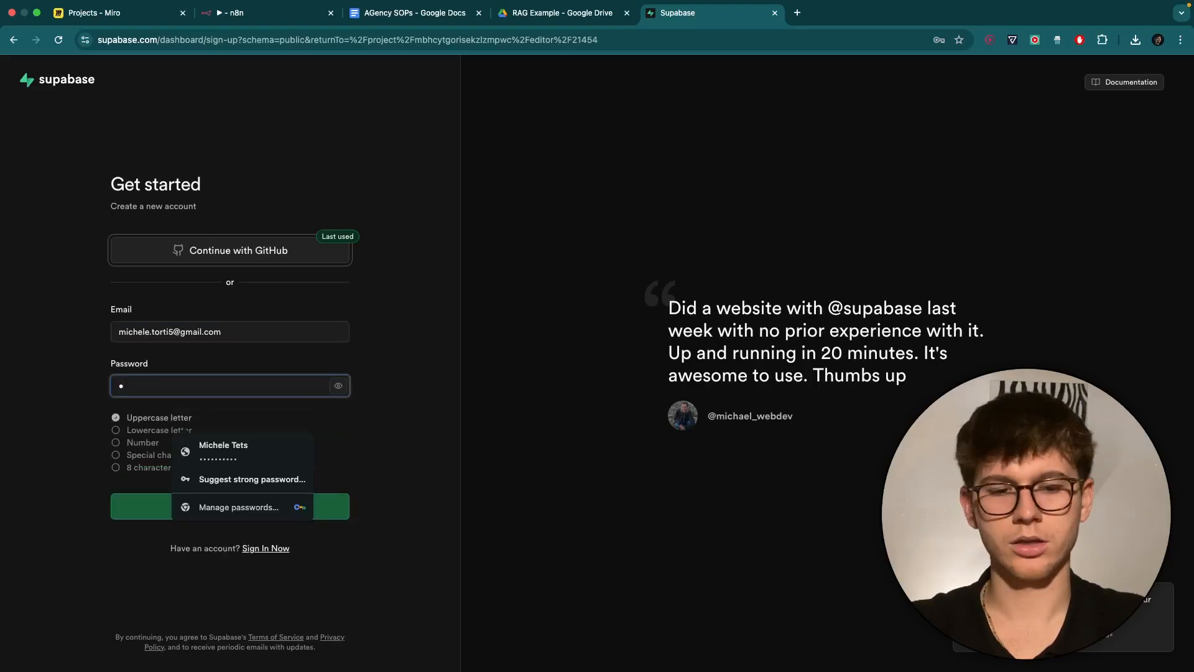
text(•••••••••)
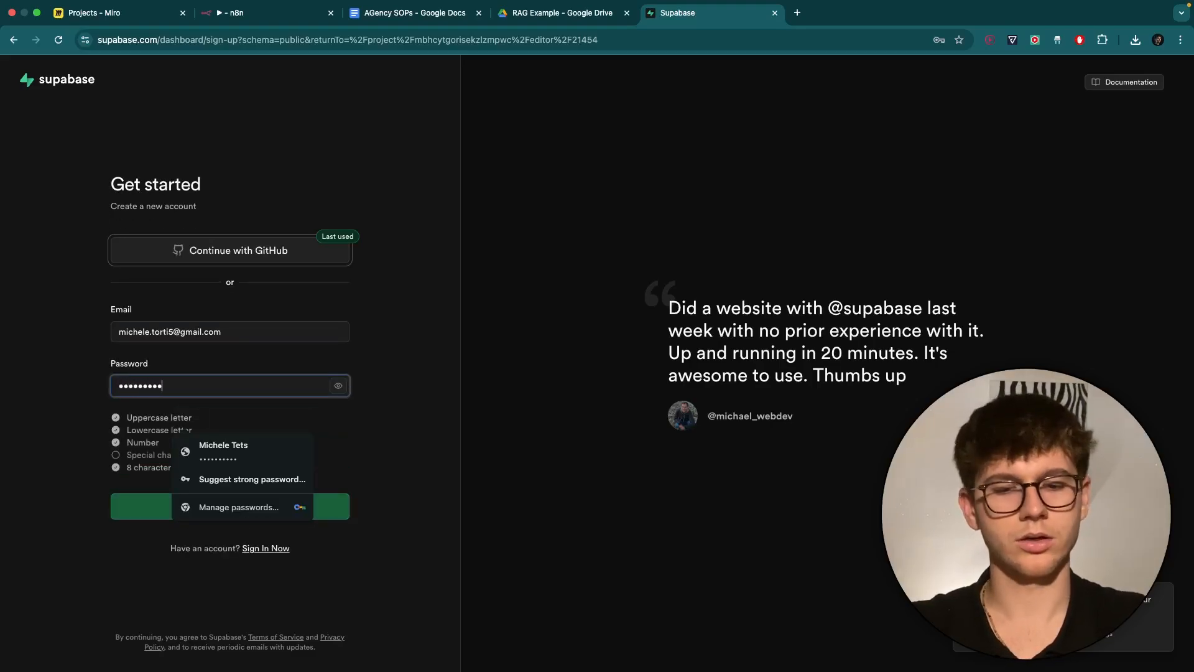
click(180, 434)
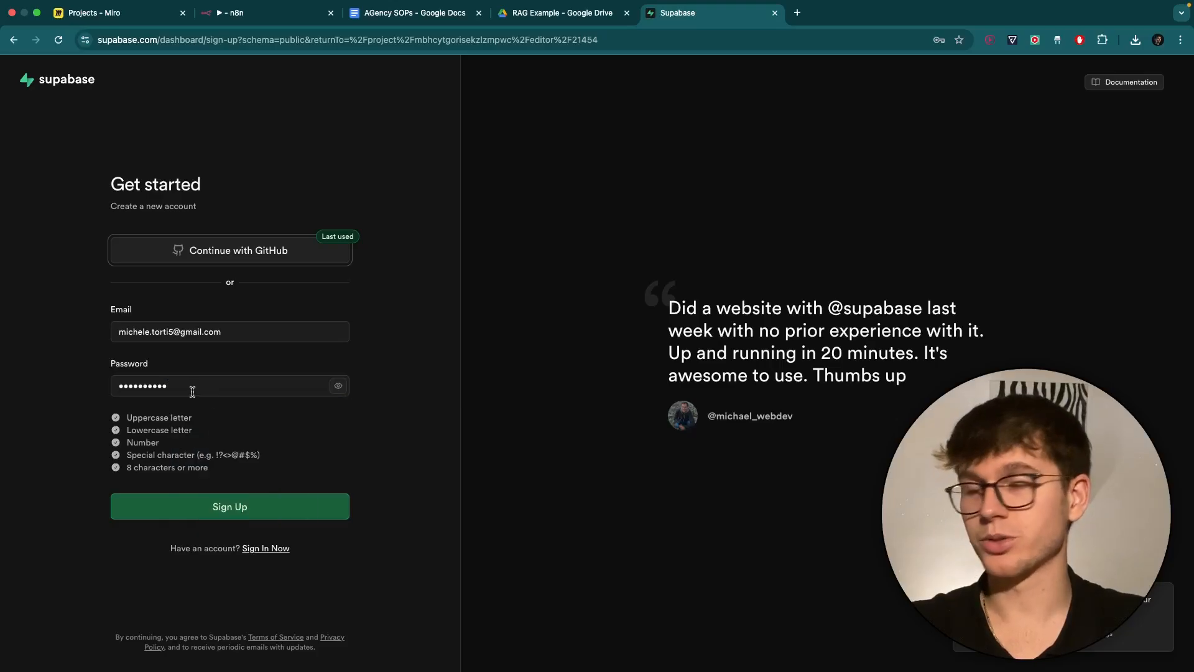
click(226, 507)
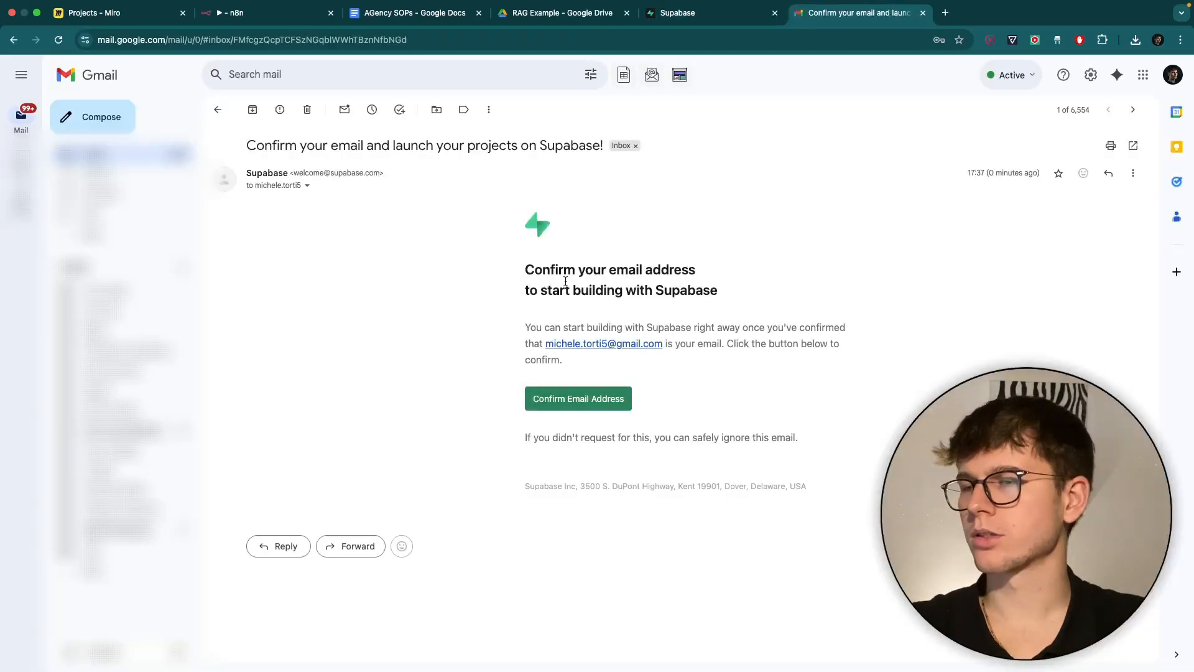
Confirm the e-mail address from Supabase's confirmation message in Gmail.
click(602, 398)
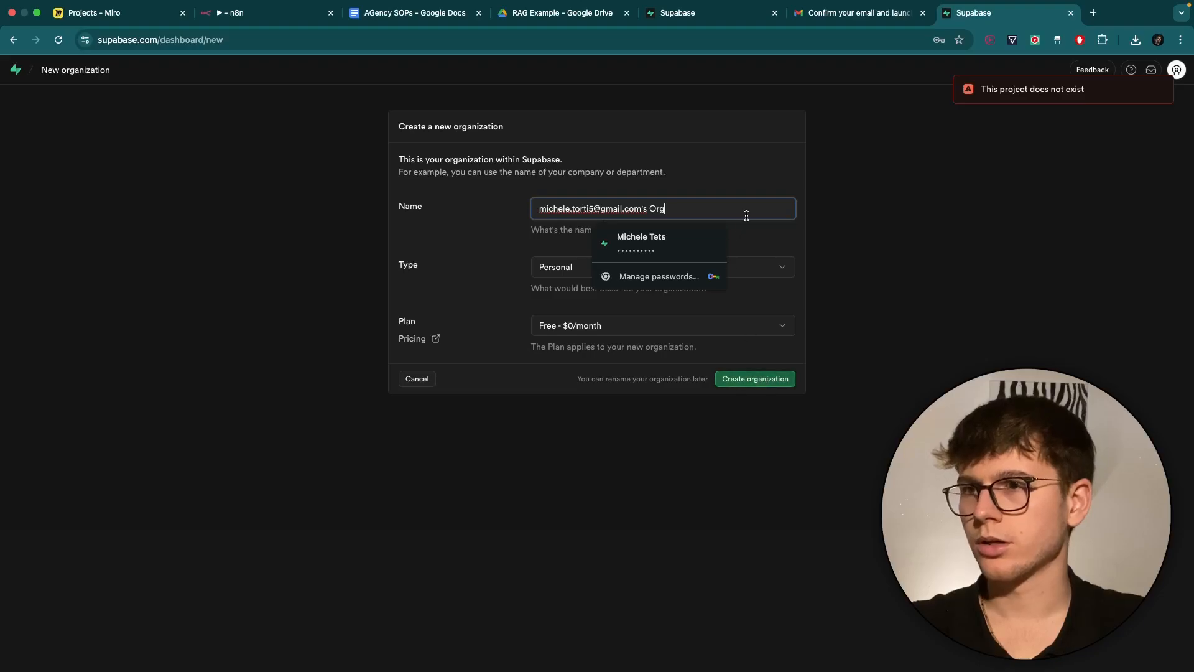
Create the free personal organization with its suggested name and start a fresh new project.
click(765, 233)
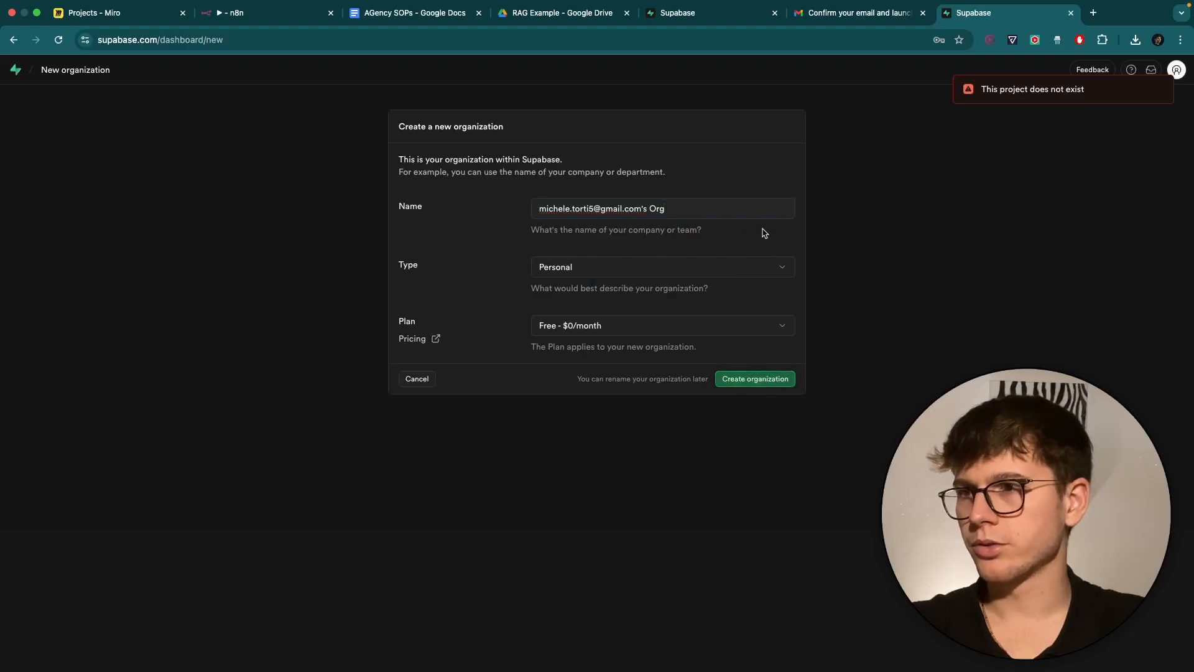
click(740, 381)
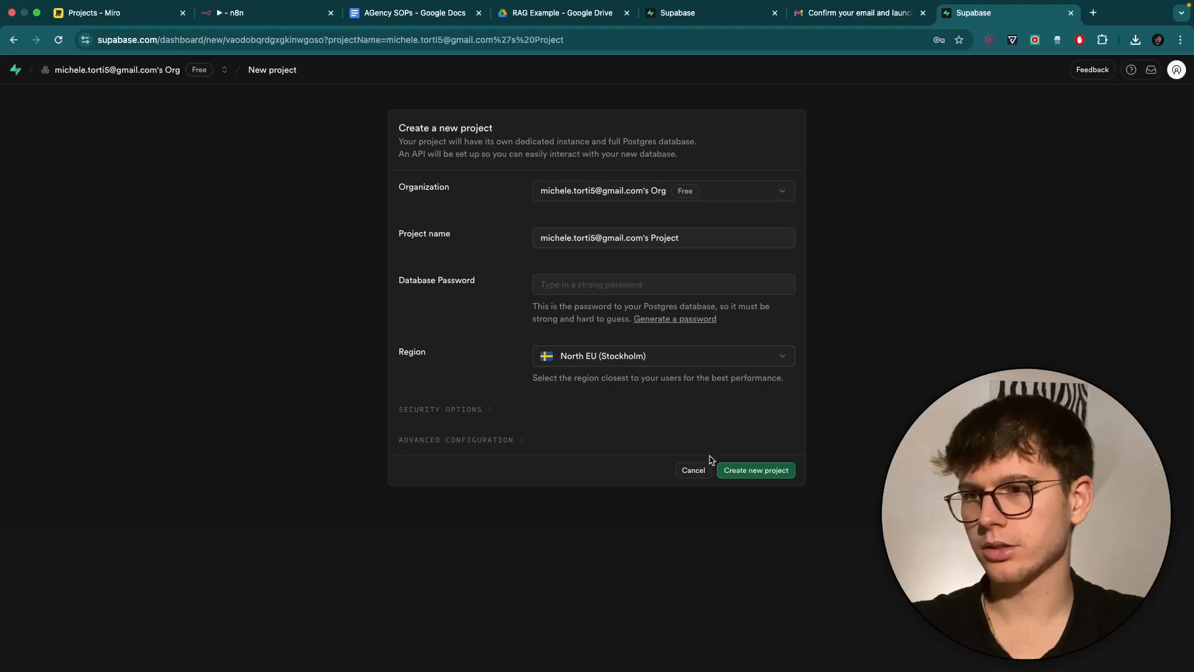
click(694, 471)
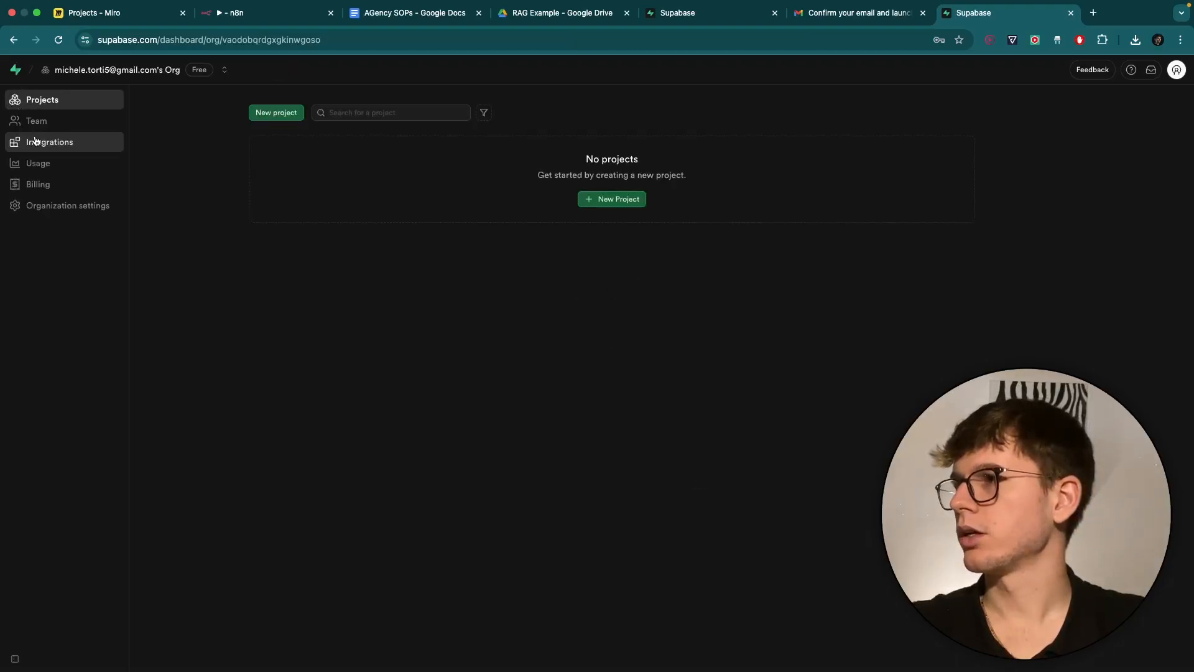
click(633, 200)
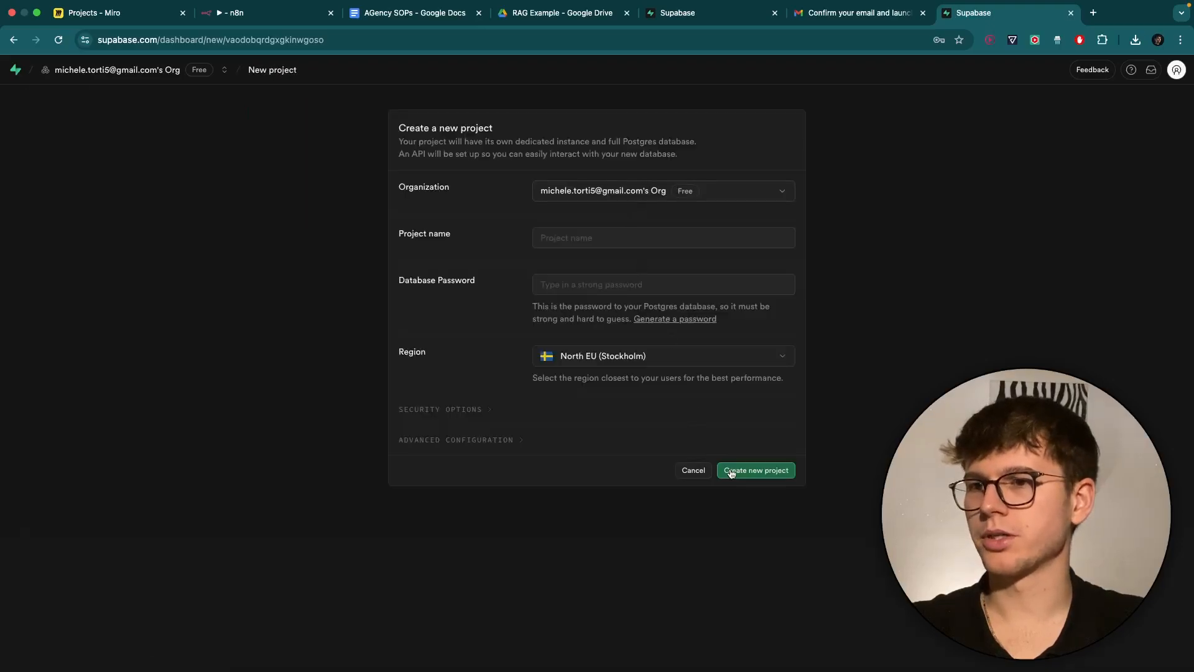
click(754, 473)
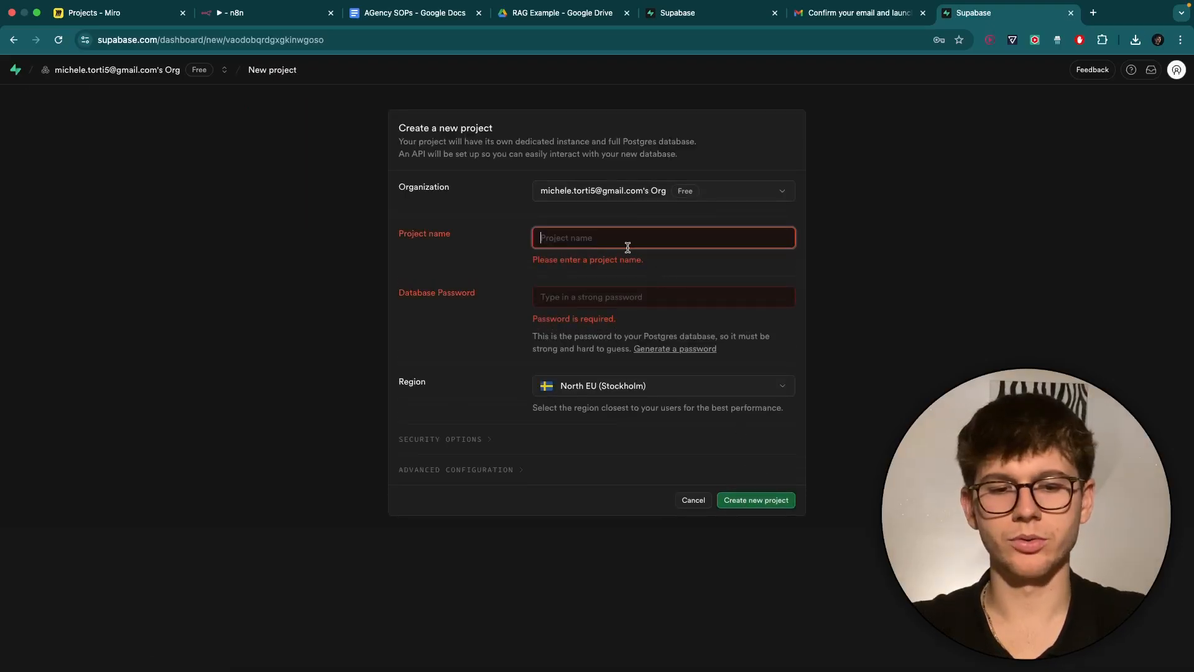
Create project N8N YT RAG AGENT with a database password, declining Chrome's password save.
text(N8N YT RAG AGENT)
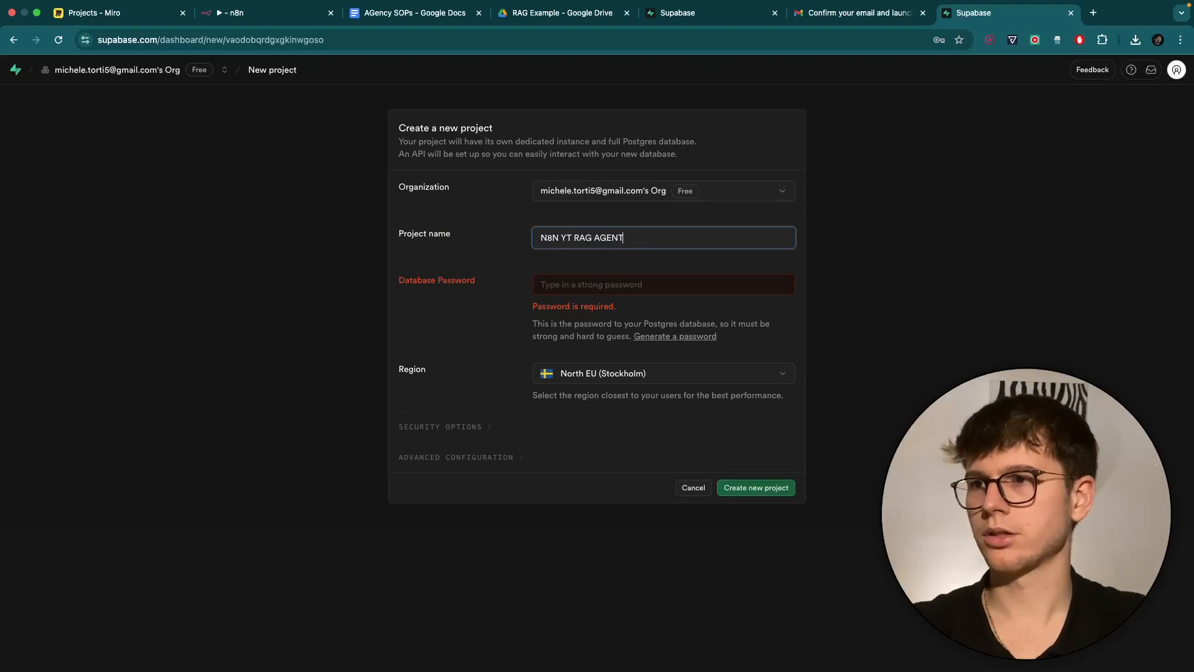
click(638, 283)
text(****)
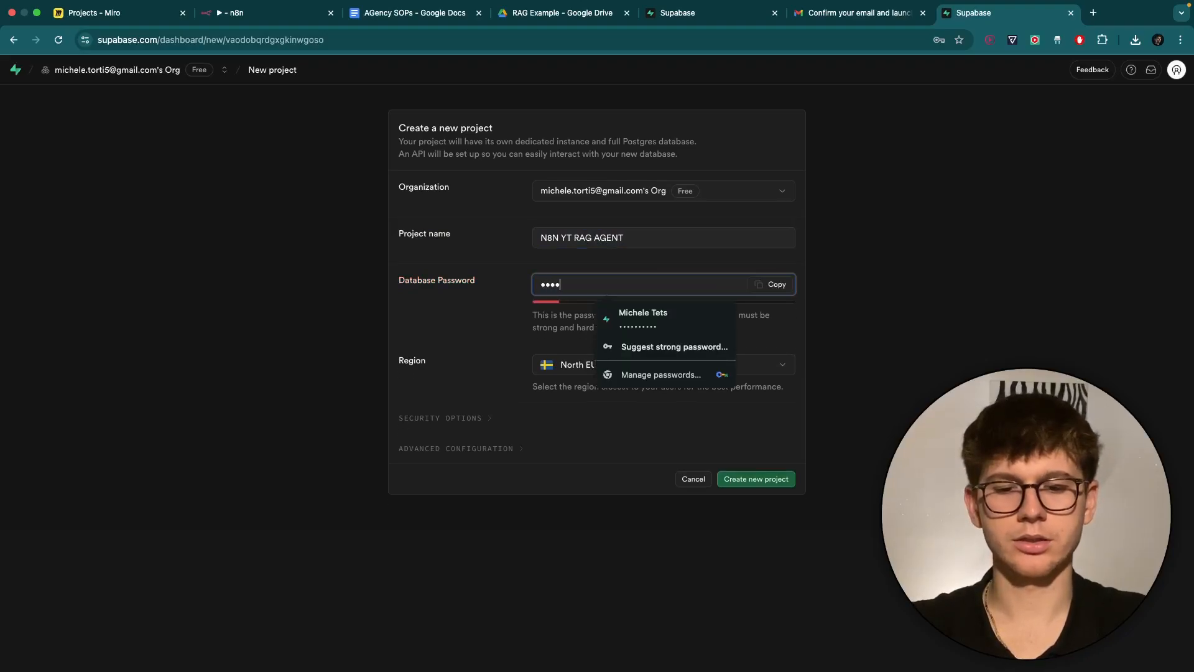
text(******)
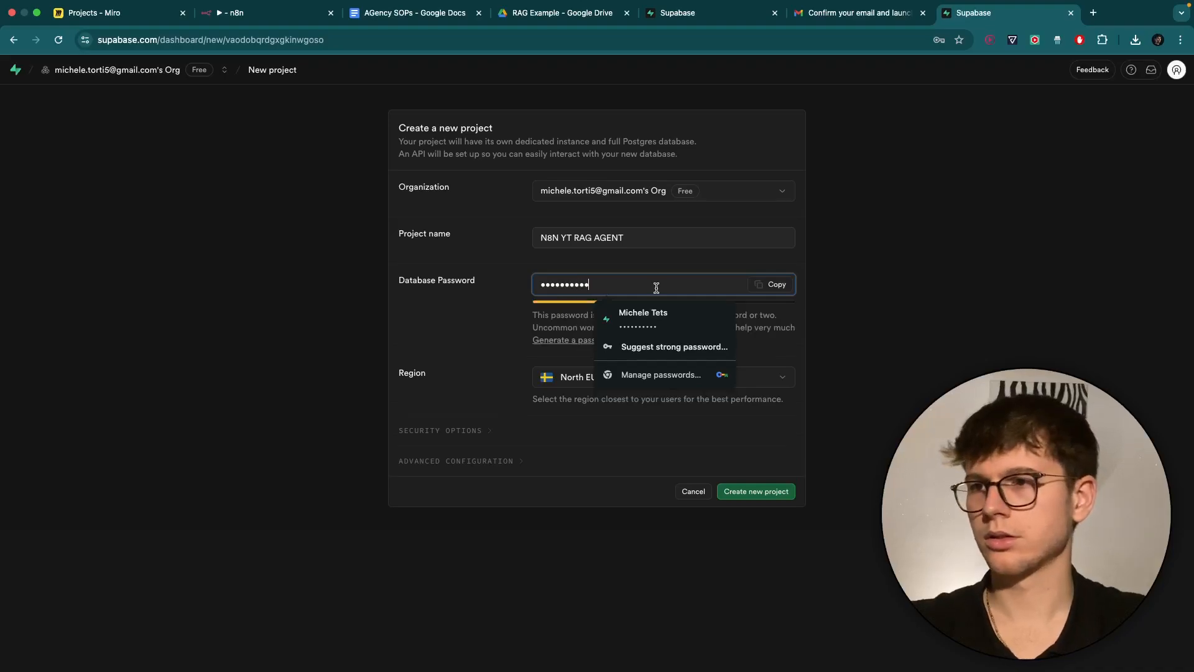
click(772, 437)
click(759, 488)
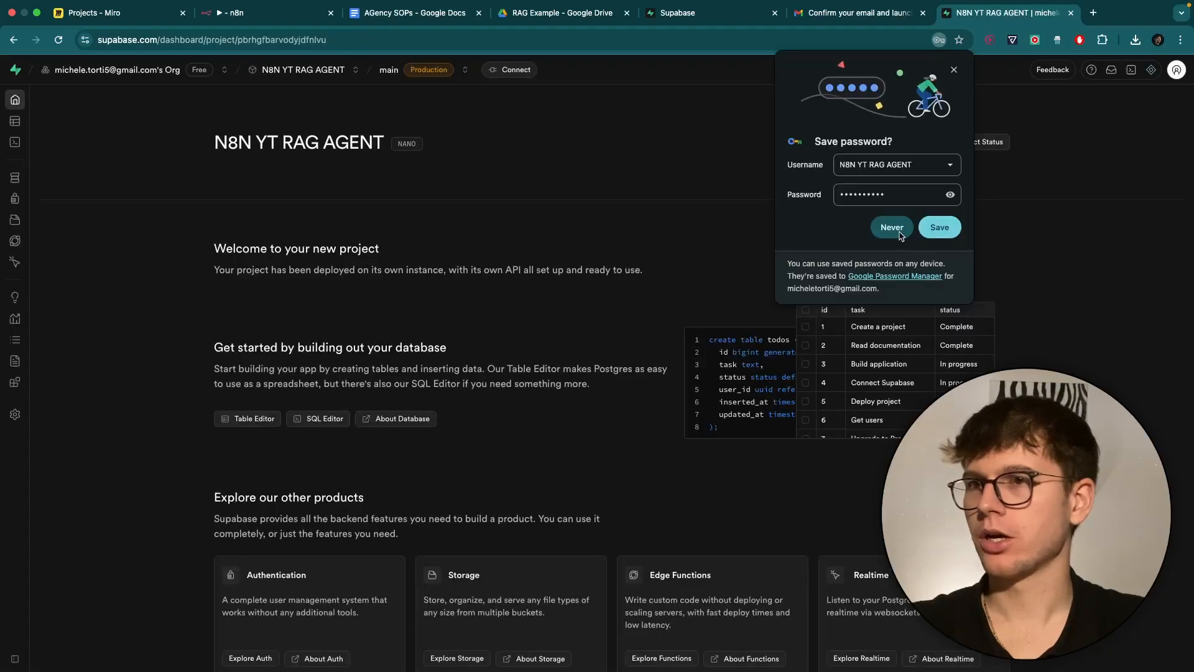
click(892, 228)
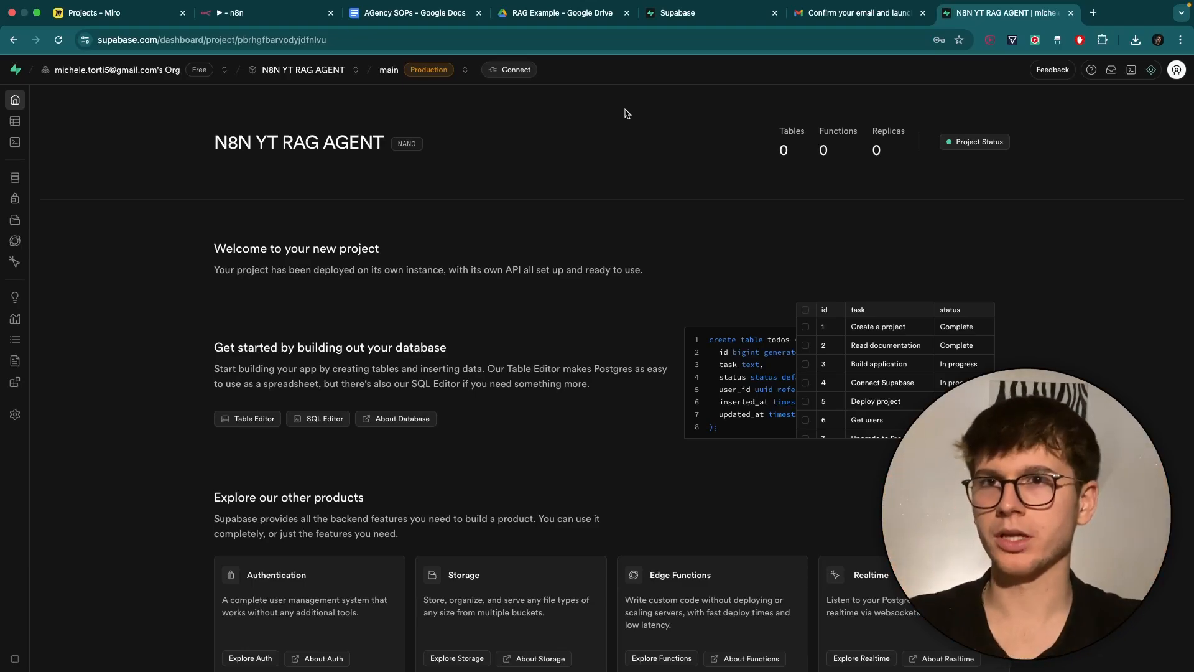
Reveal and copy the service_role secret from the Supabase project's API Keys settings.
click(277, 17)
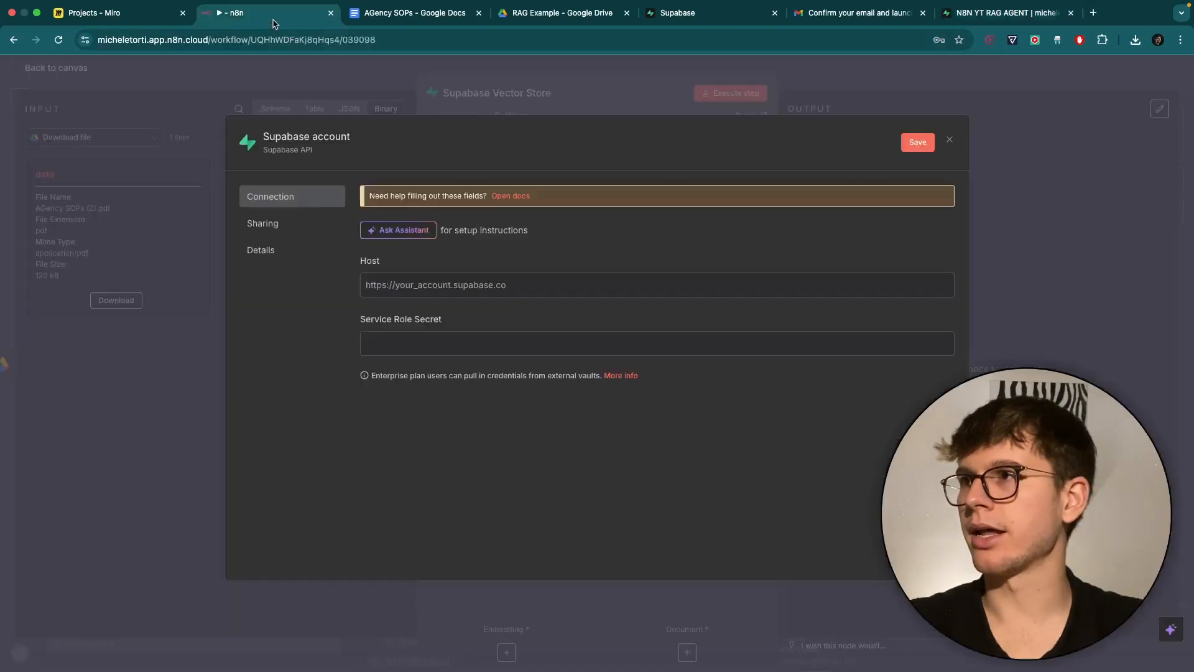
drag(358, 321, 481, 322)
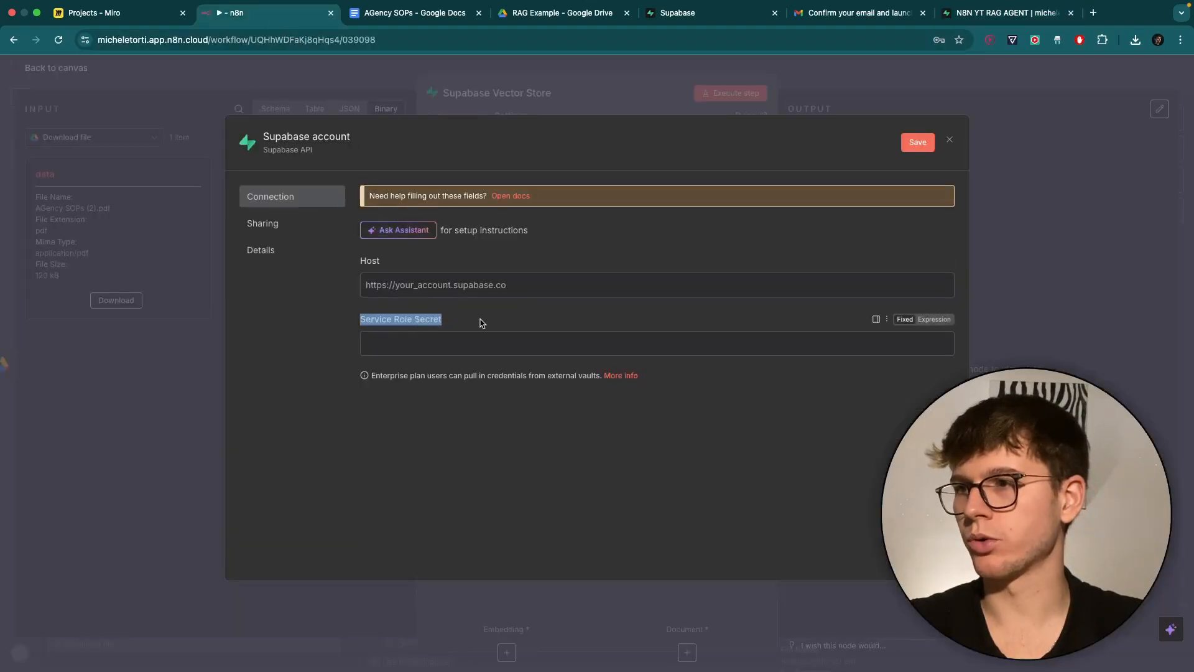
click(481, 322)
click(972, 18)
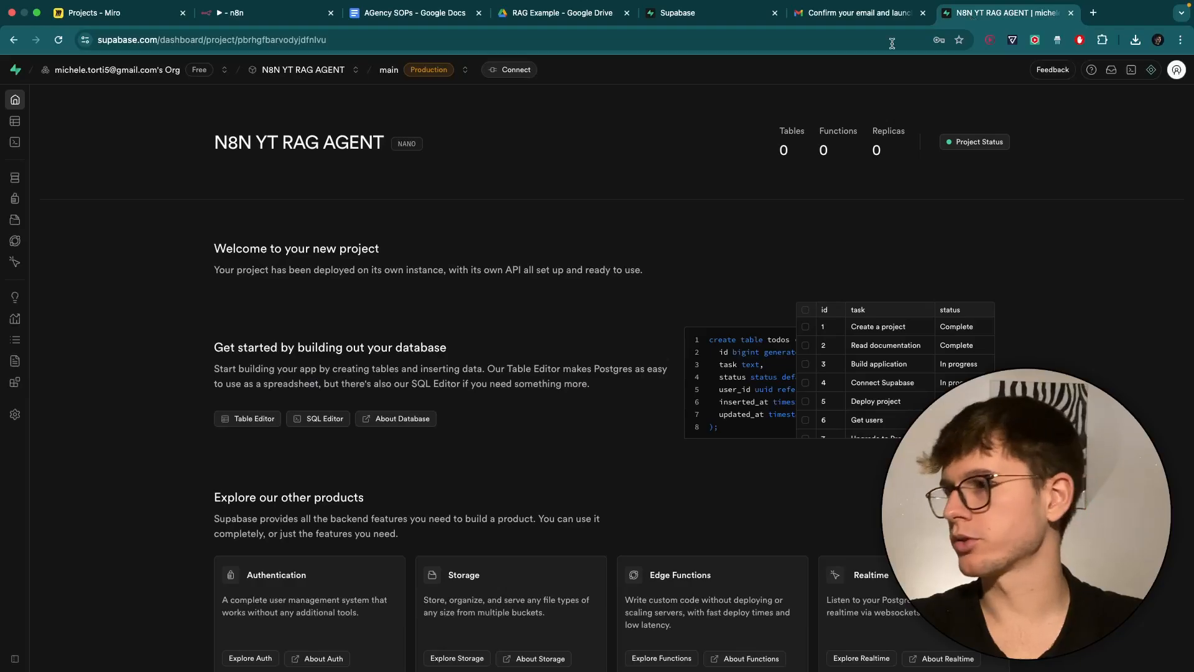
click(18, 414)
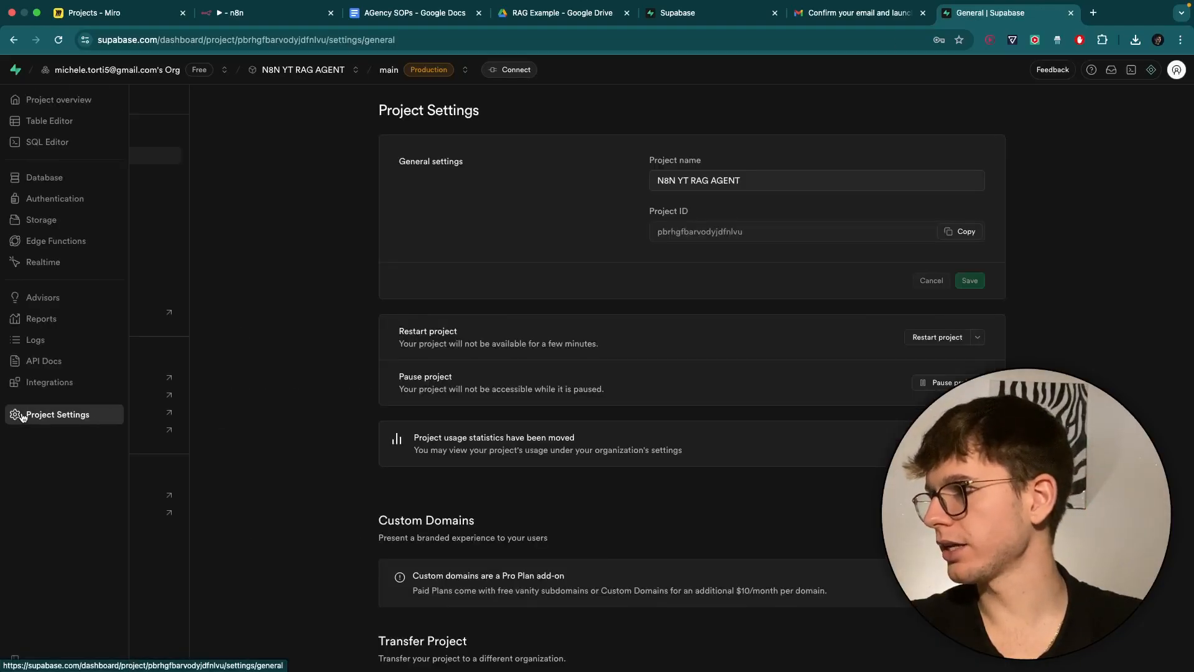
click(66, 261)
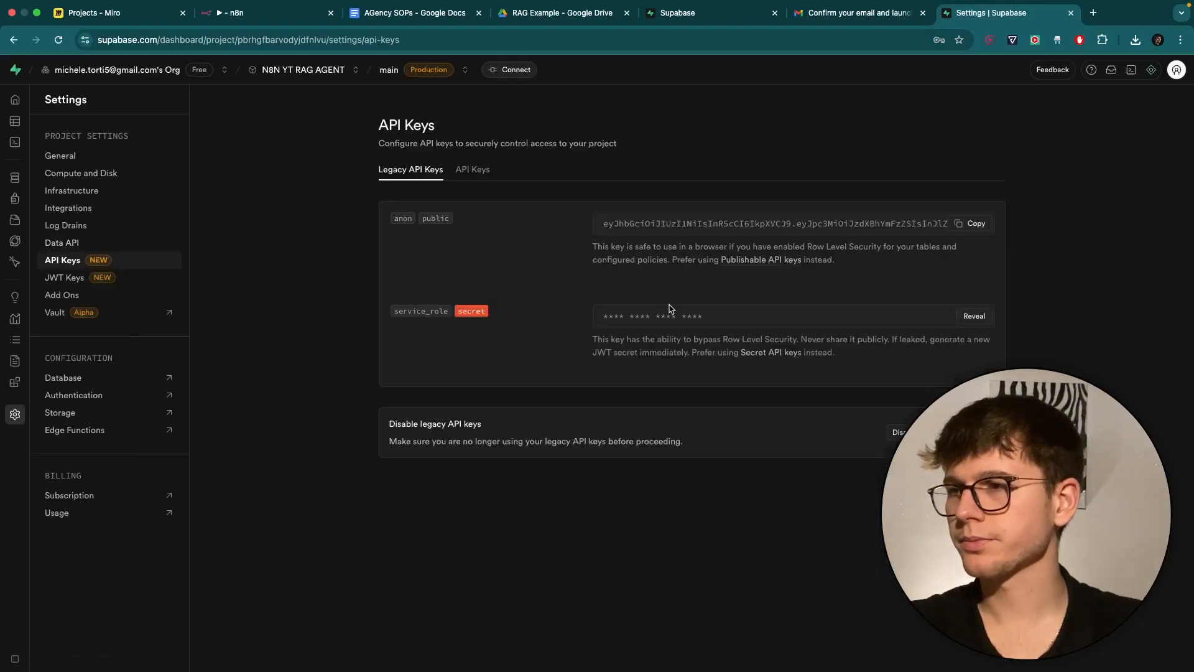
click(975, 316)
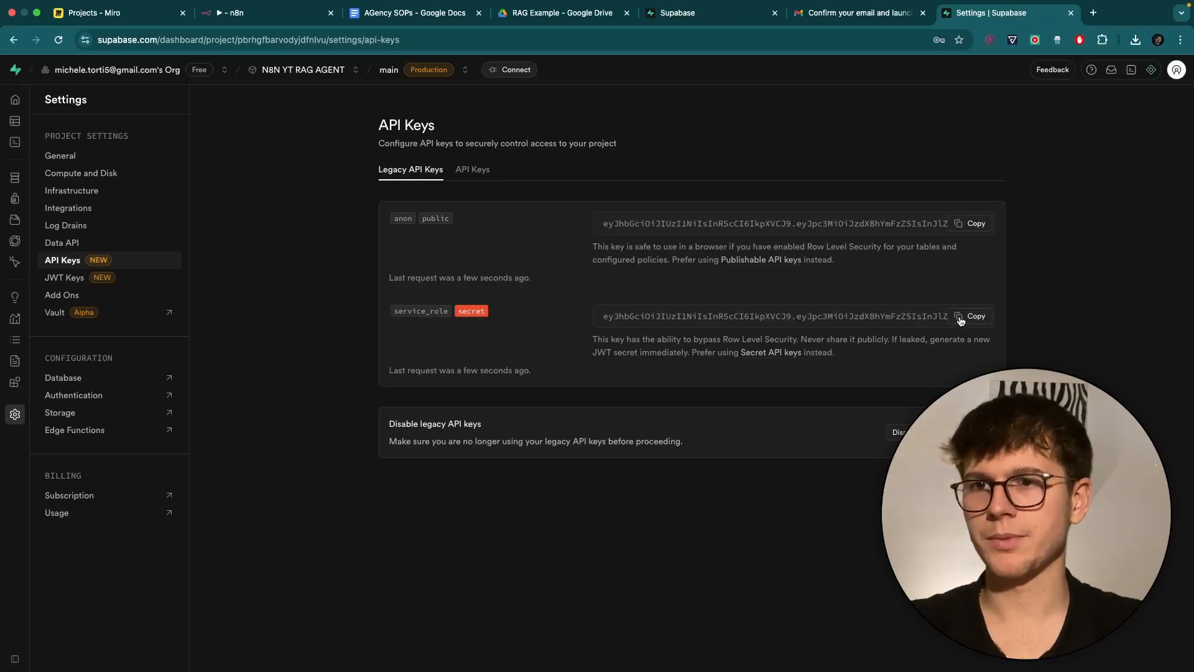
click(961, 319)
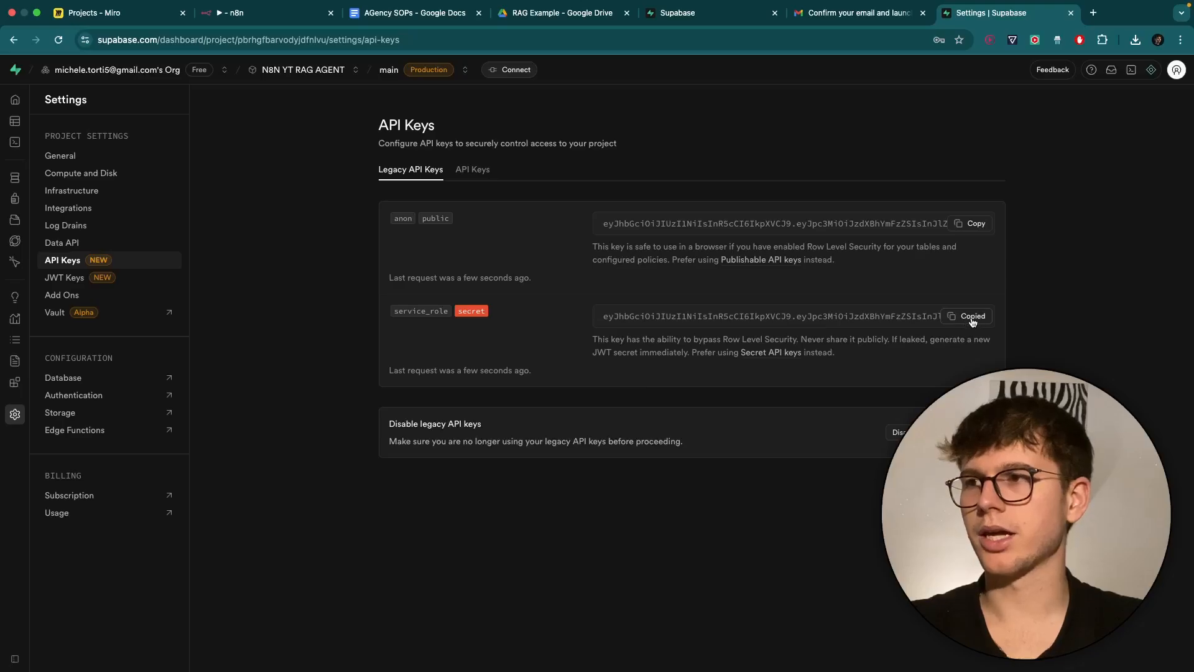
Paste the service_role key into the n8n Service Role Secret field and save the credential.
click(268, 12)
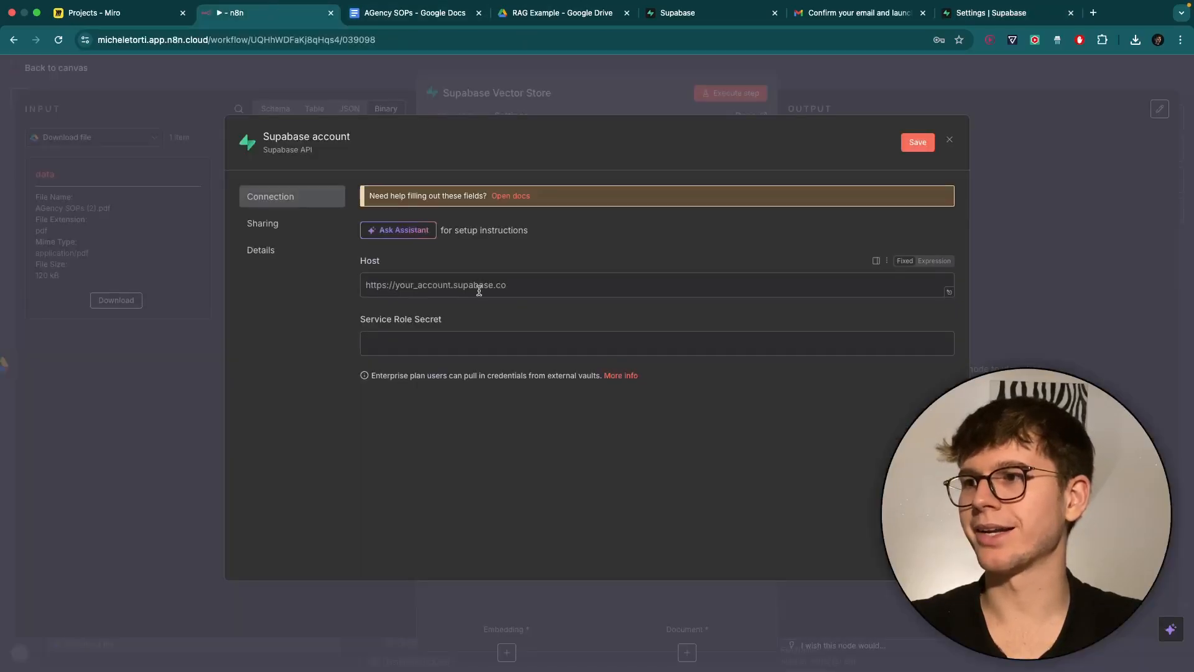
click(436, 344)
key(super+v)
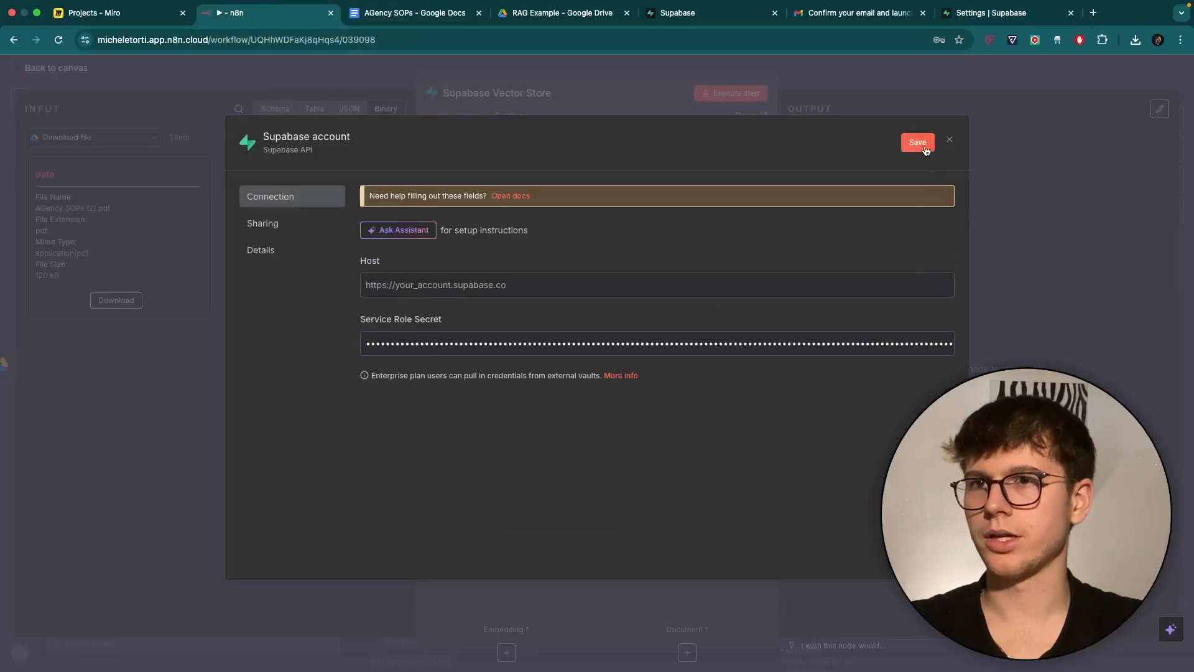
click(918, 142)
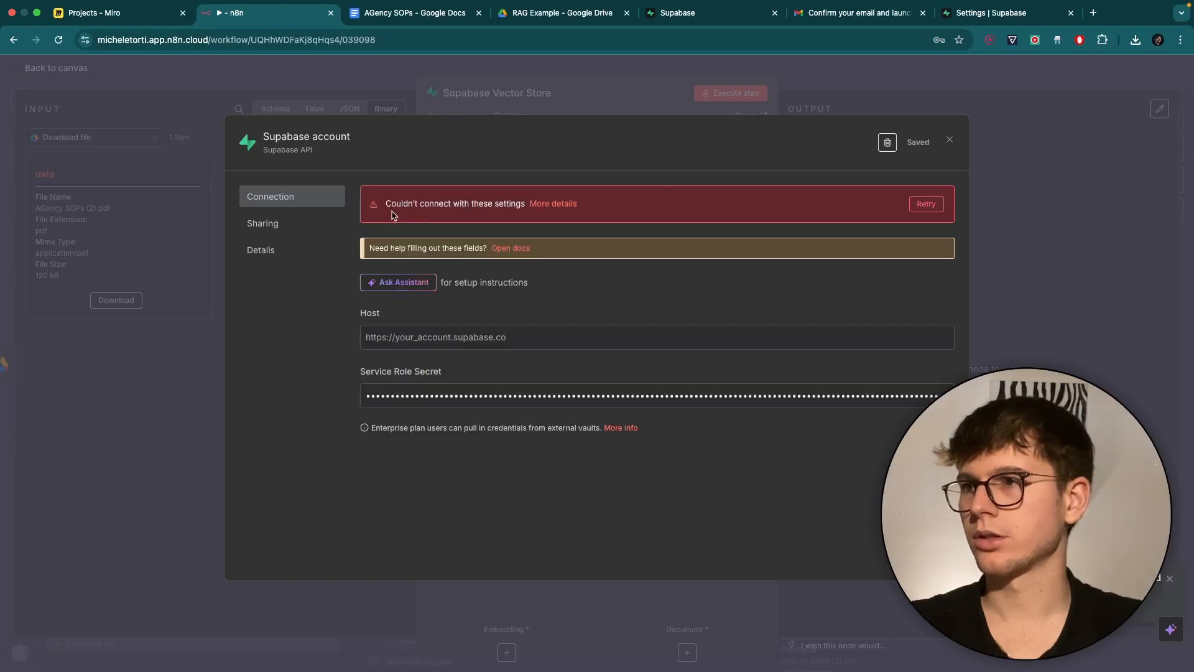
Review the 'Couldn't connect' error and Host field, then go to Supabase's General project settings.
drag(386, 203, 527, 204)
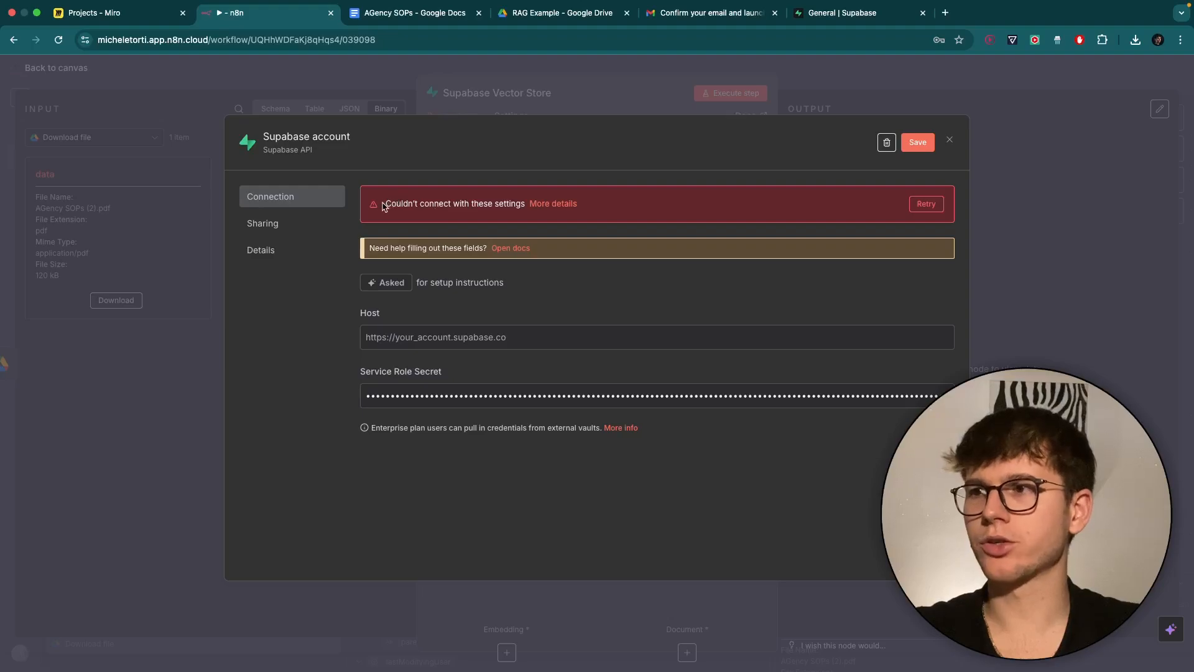
drag(384, 206, 534, 209)
click(459, 323)
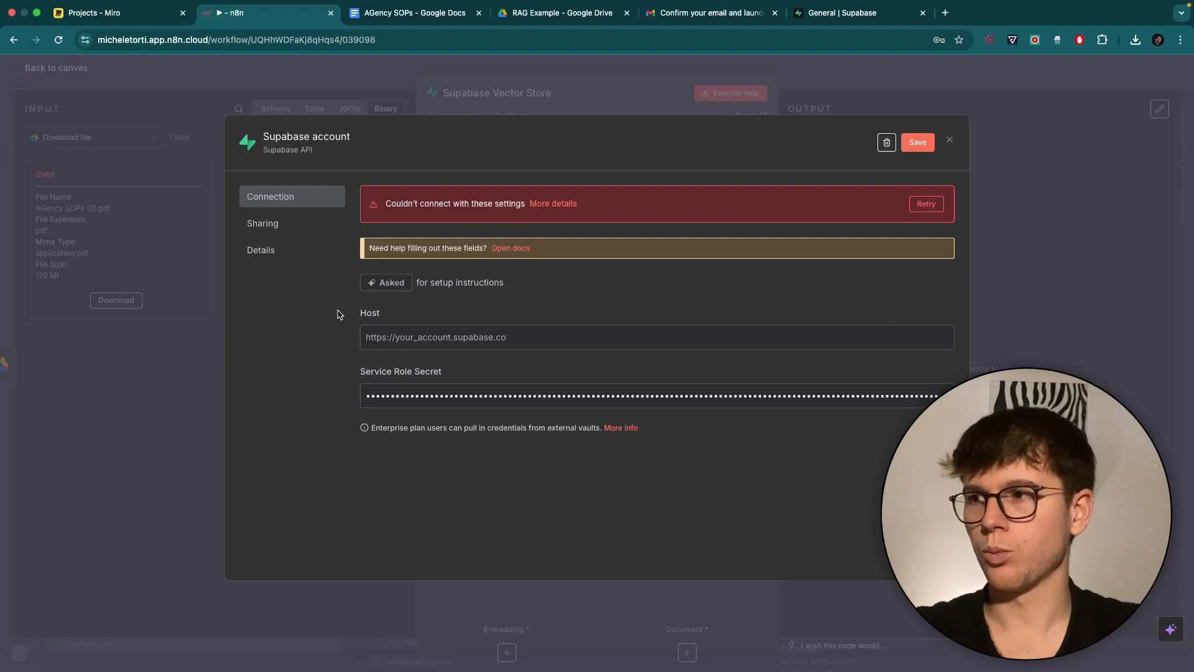
drag(339, 314, 400, 314)
click(434, 312)
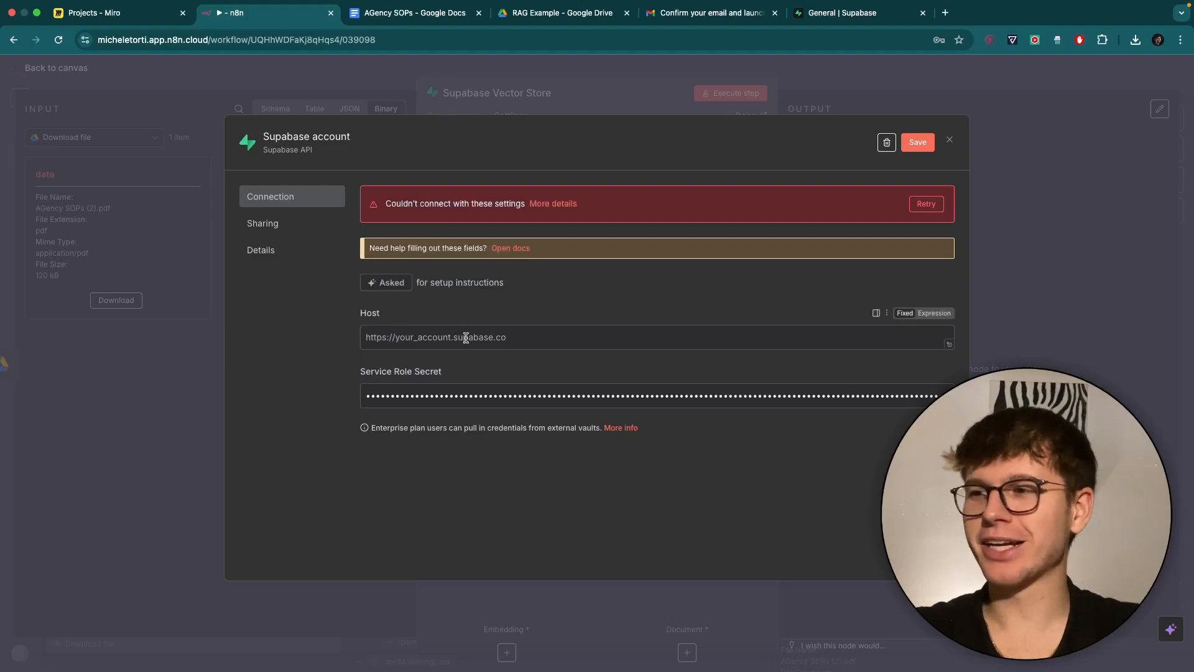
click(841, 16)
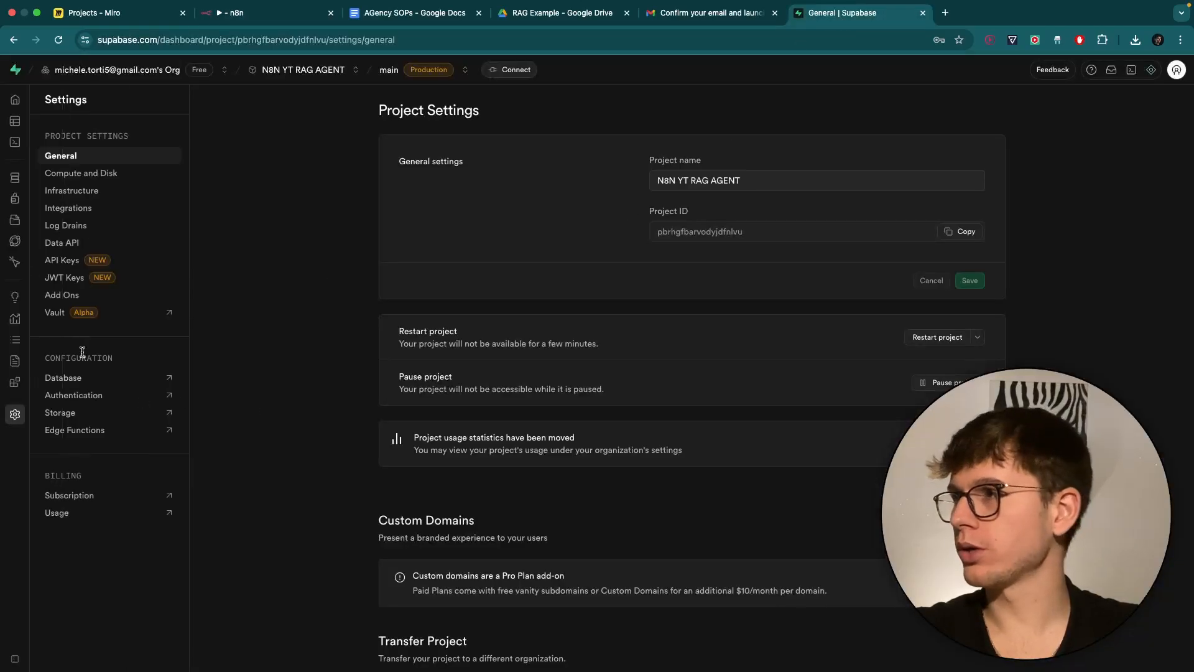
Copy the Supabase Project URL into the credential's Host field and save, confirming a successful connection.
click(48, 102)
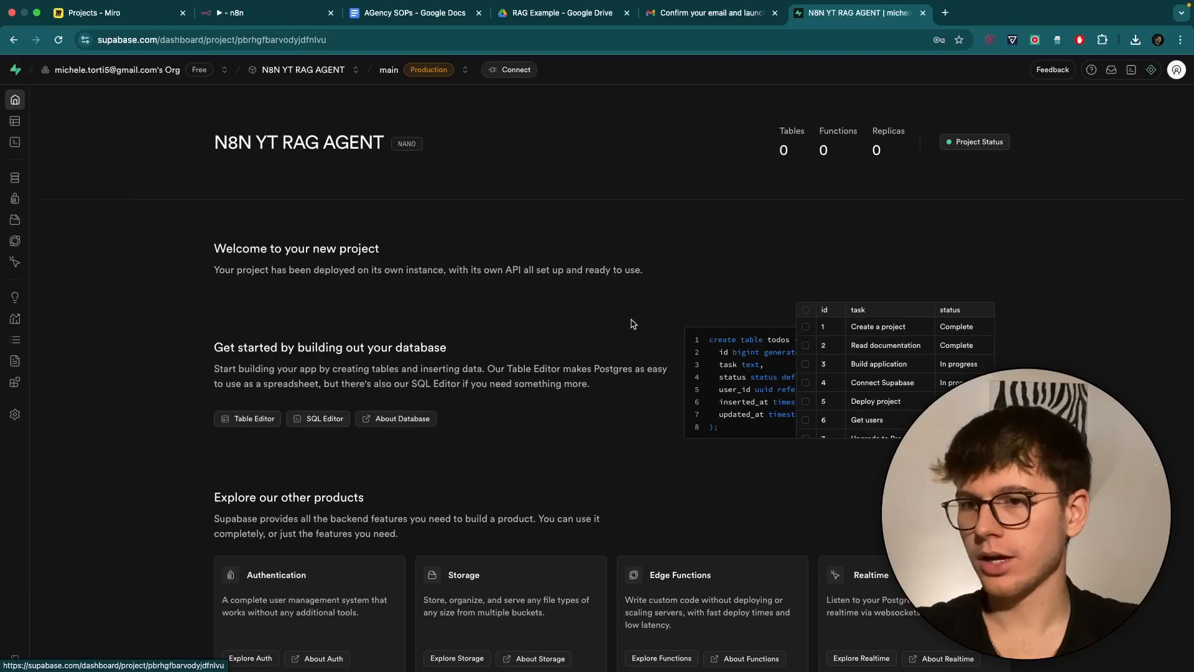
scroll(632, 322, down, 8)
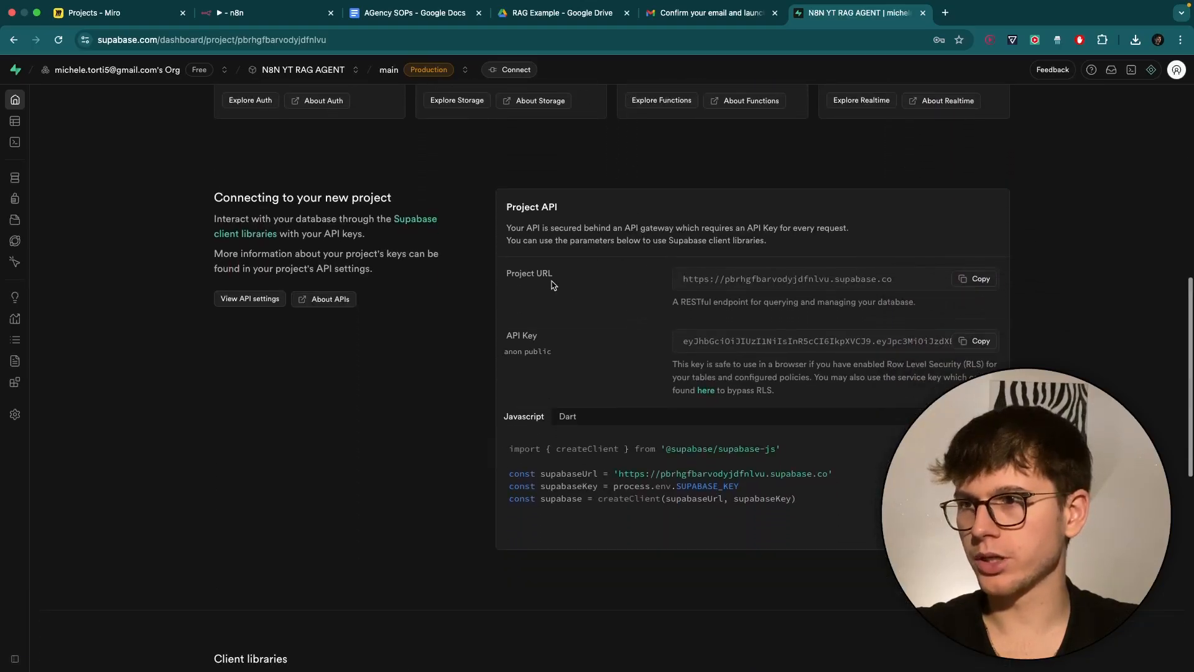
drag(686, 281, 876, 280)
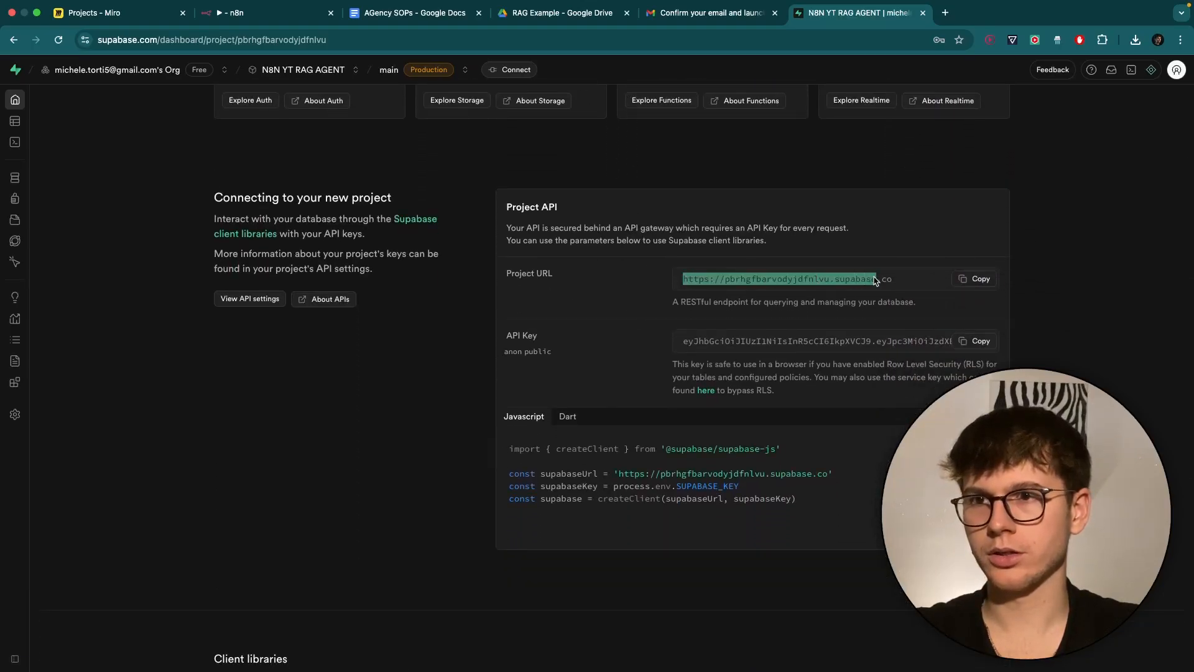
click(962, 284)
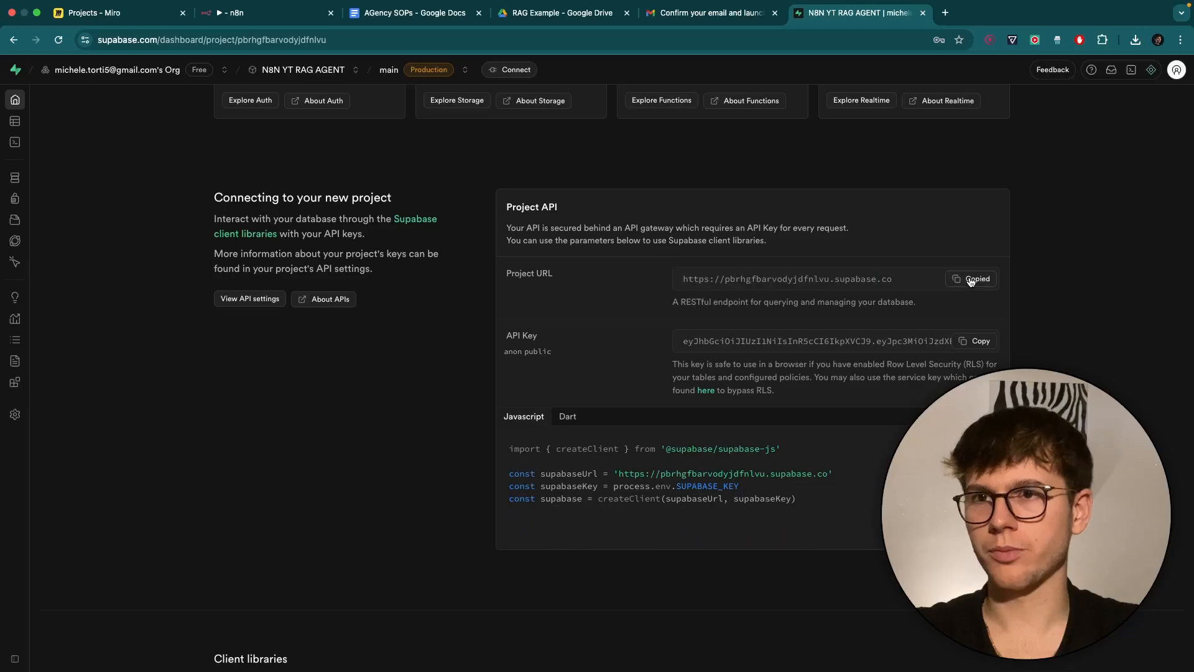
click(268, 15)
click(525, 334)
key(ctrl+v)
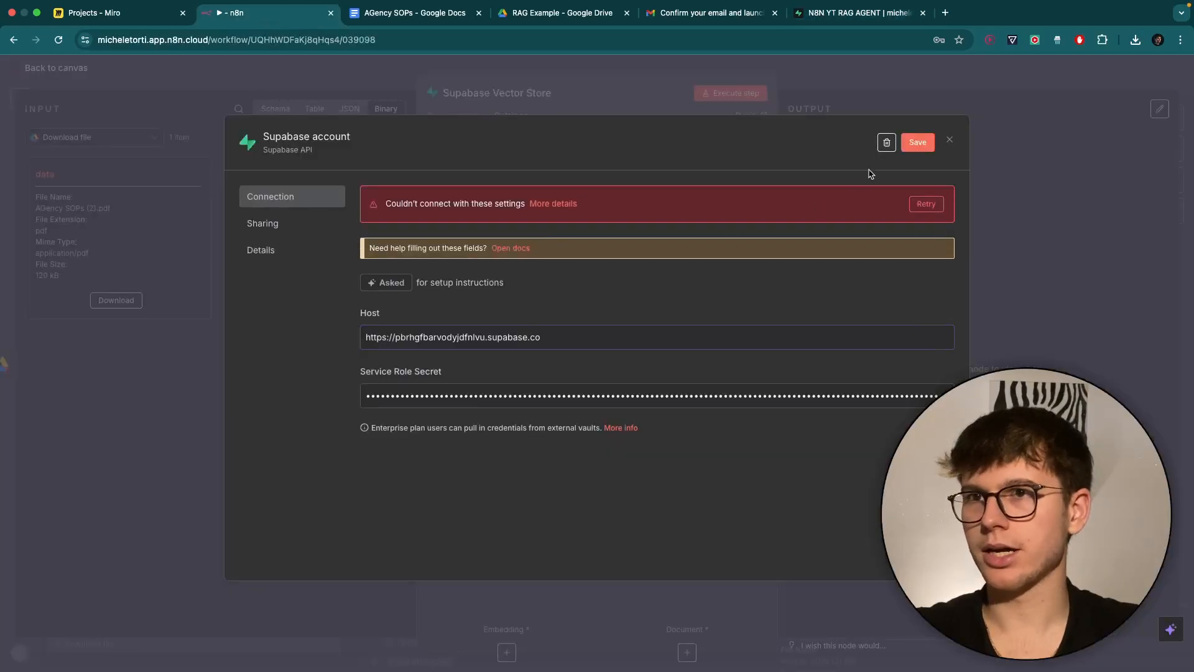
click(915, 144)
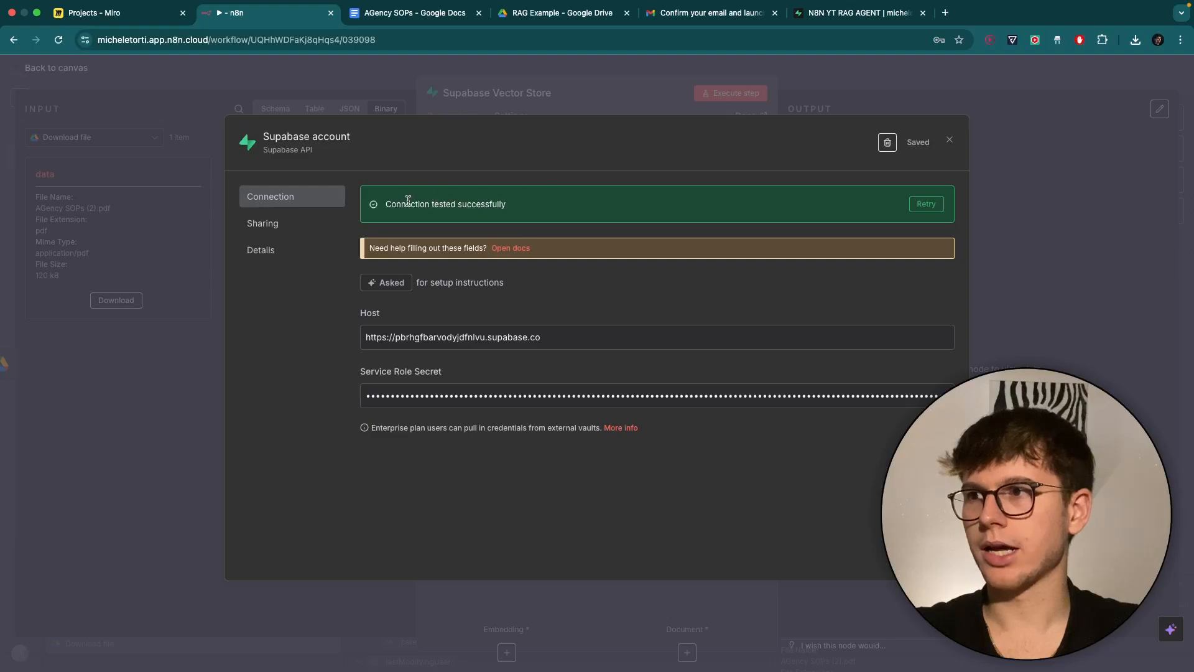
drag(390, 205, 550, 205)
Rename the Supabase credential to 'N8N YT 21st Aug' and save it.
click(295, 131)
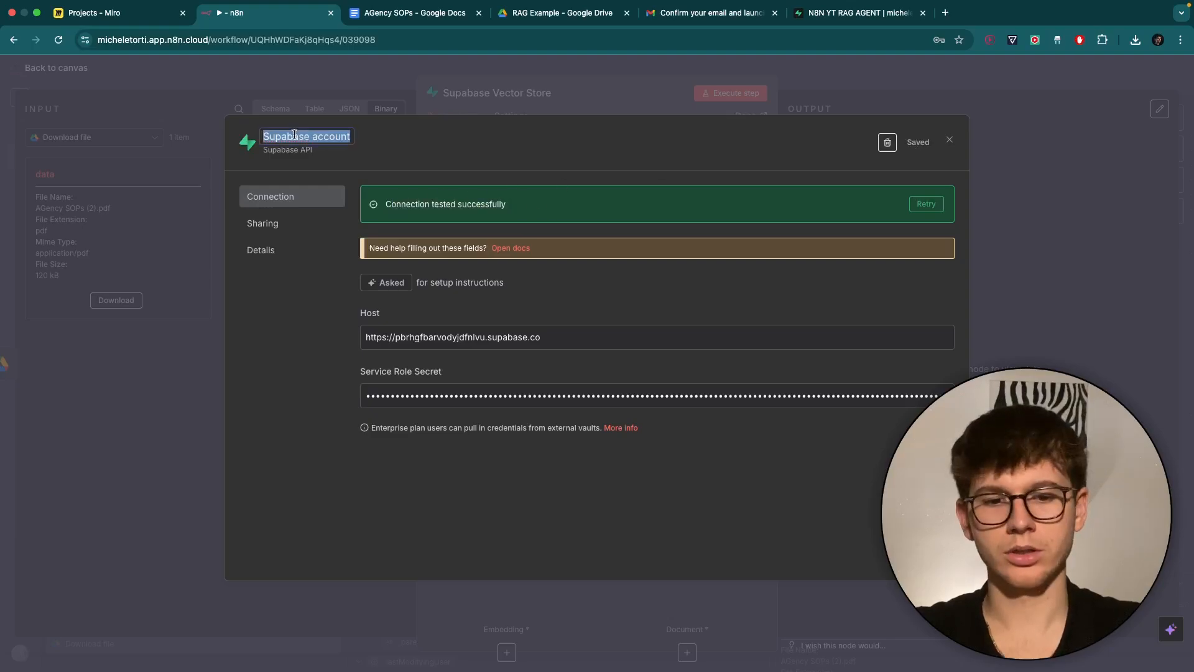
text(N8N YT )
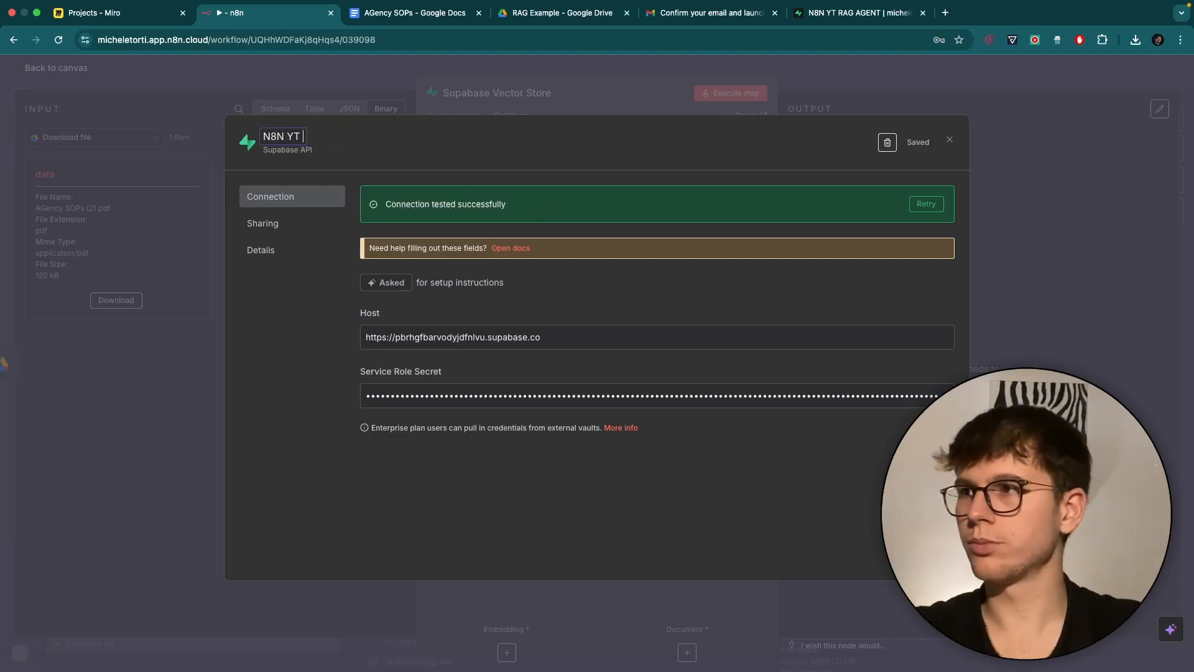
text(21)
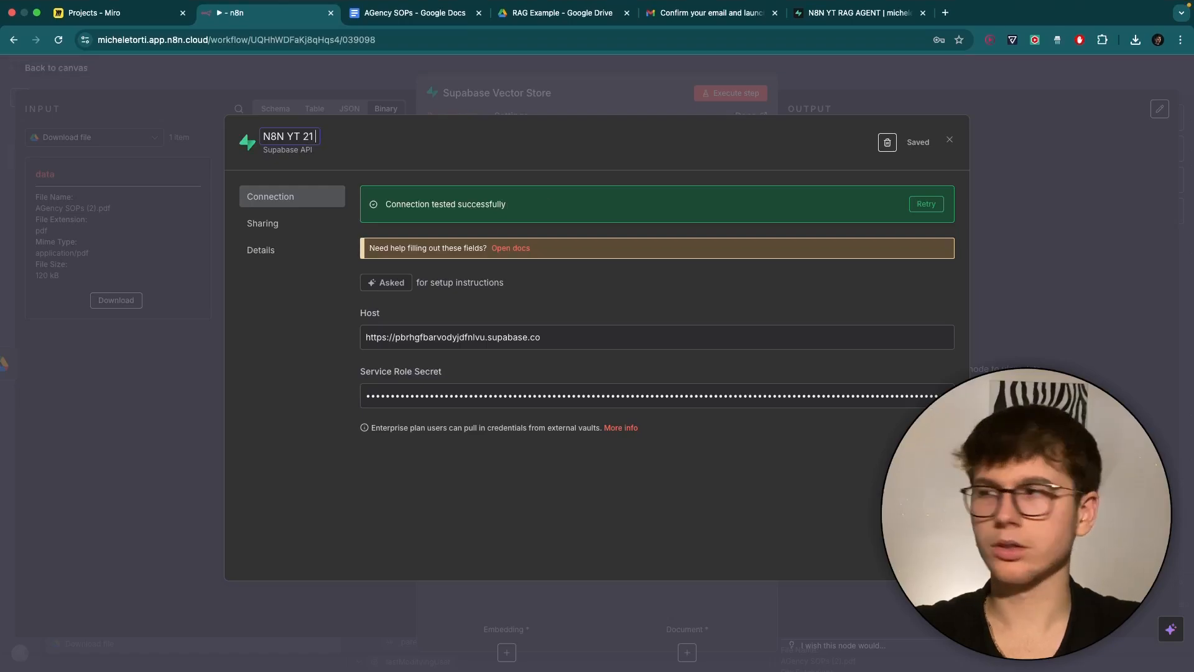
text(st Aug)
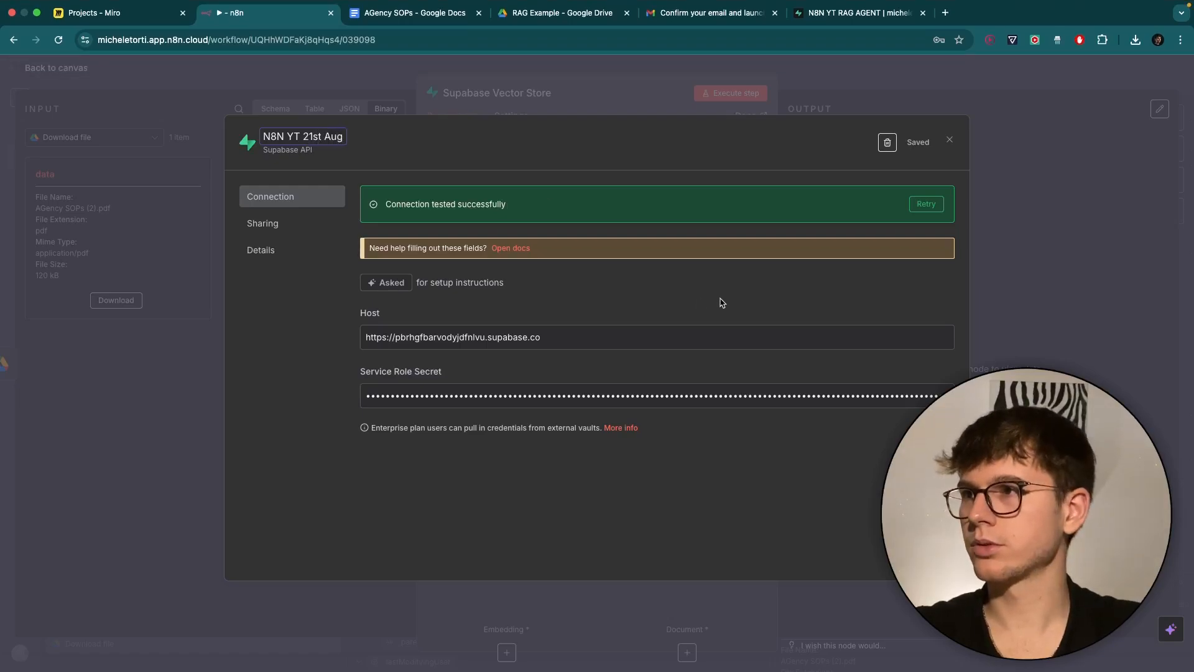
key(Return)
click(919, 143)
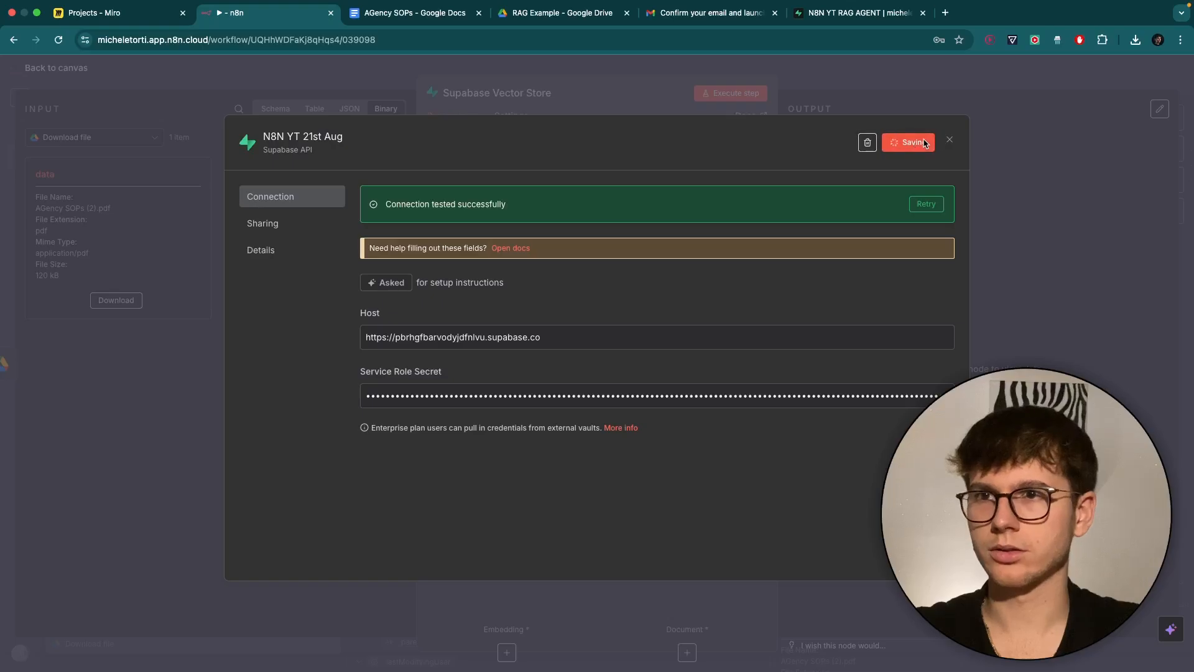
click(949, 140)
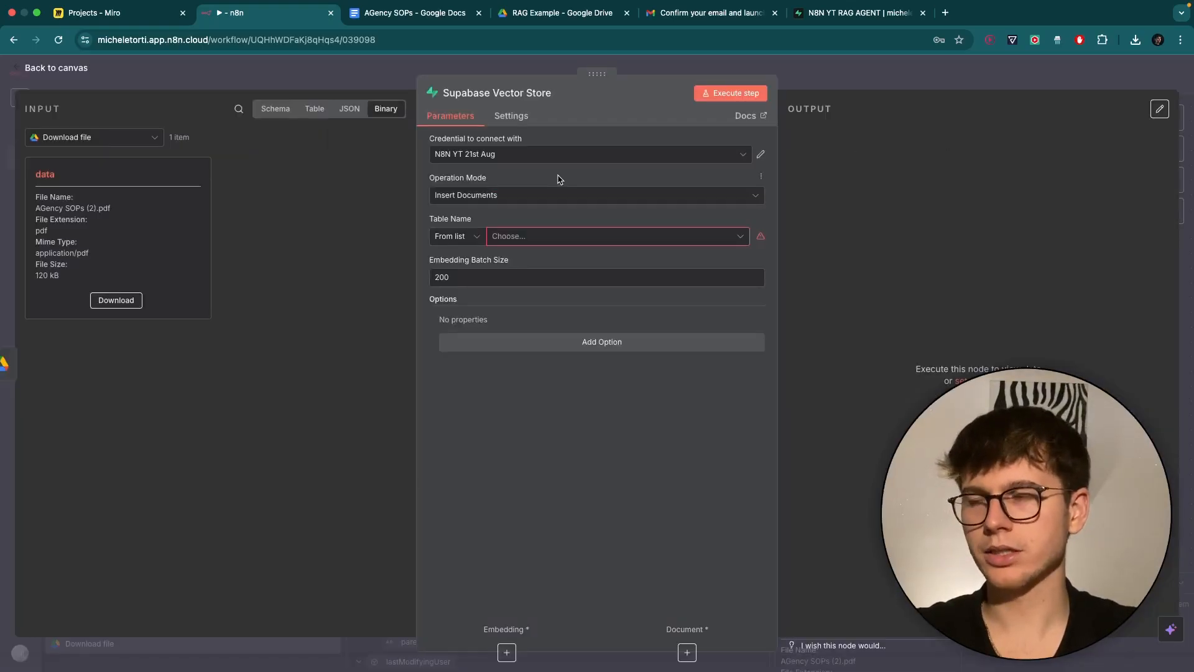
Check the Vector Store's Table Name 'From list' dropdown, which shows no results yet.
drag(431, 182, 506, 181)
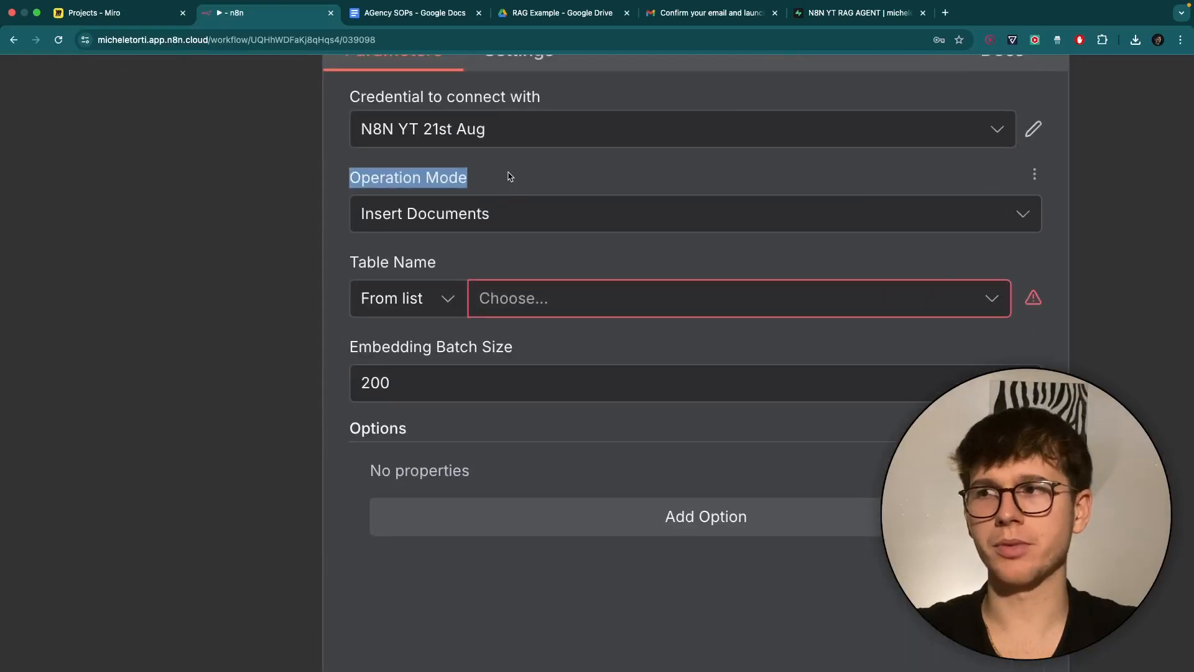
click(510, 176)
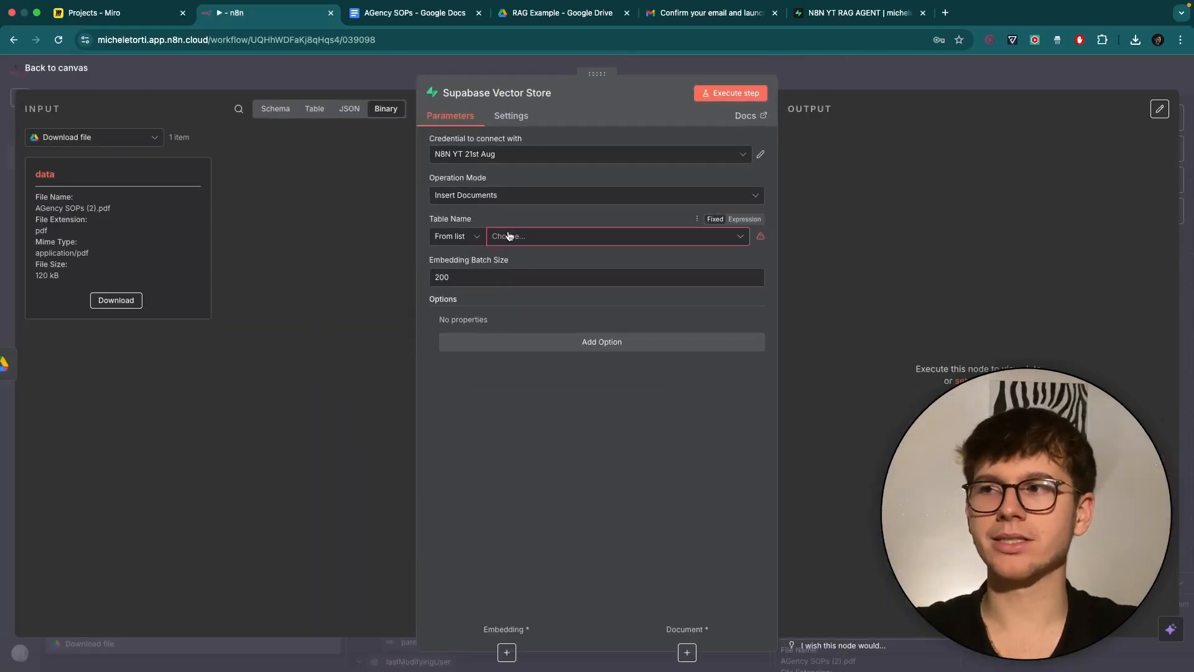
click(513, 298)
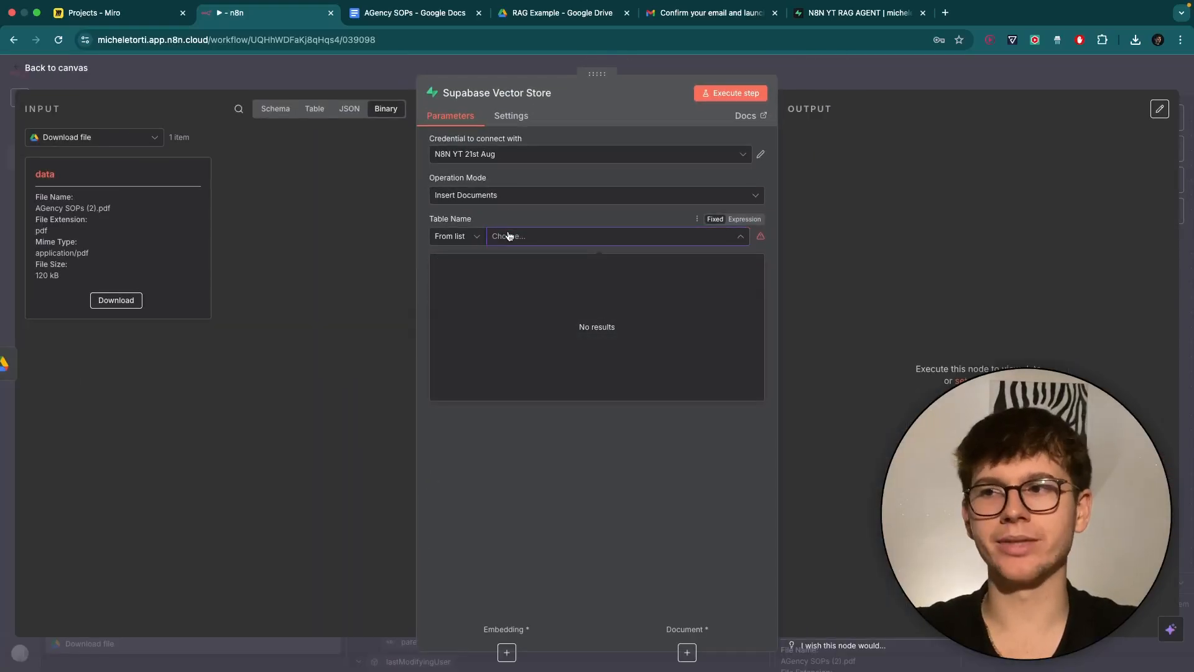
drag(579, 330, 622, 330)
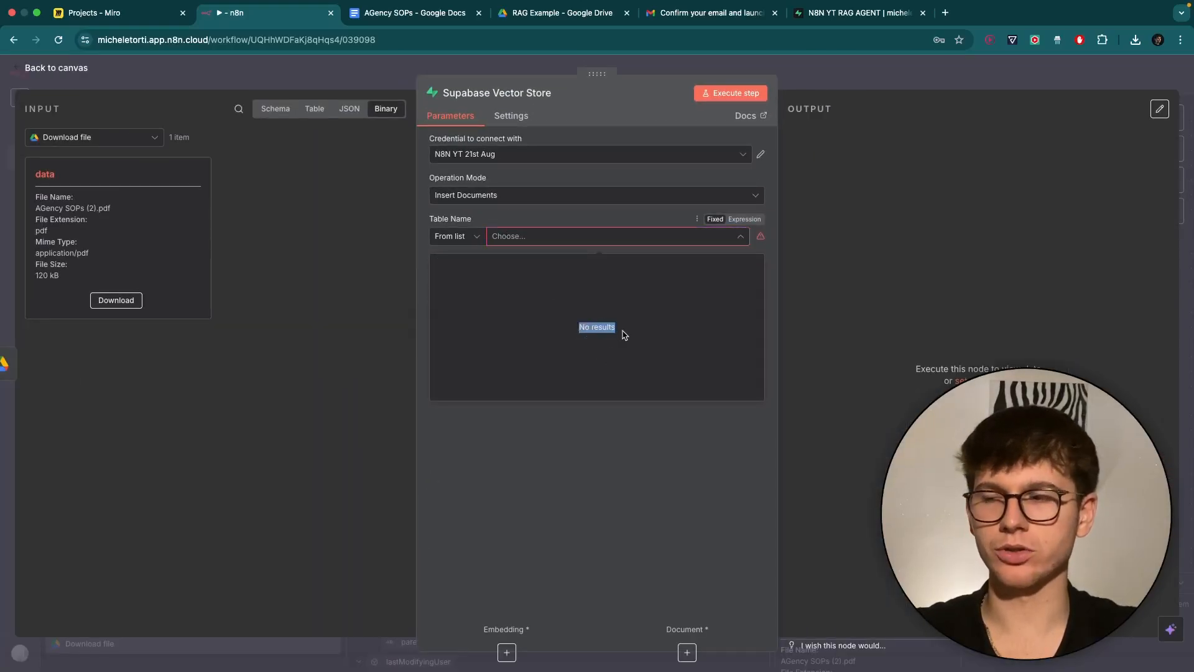
click(610, 384)
click(605, 428)
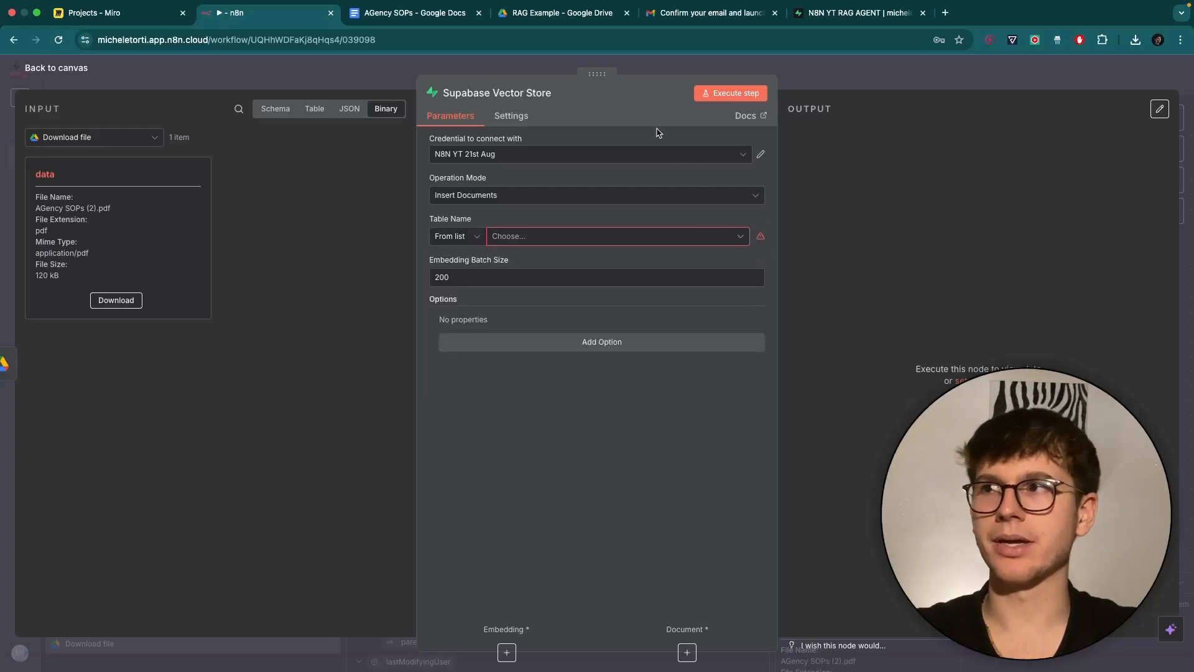
Copy the documents table and match_documents setup SQL from the node docs' Supabase vector store quickstart.
click(745, 116)
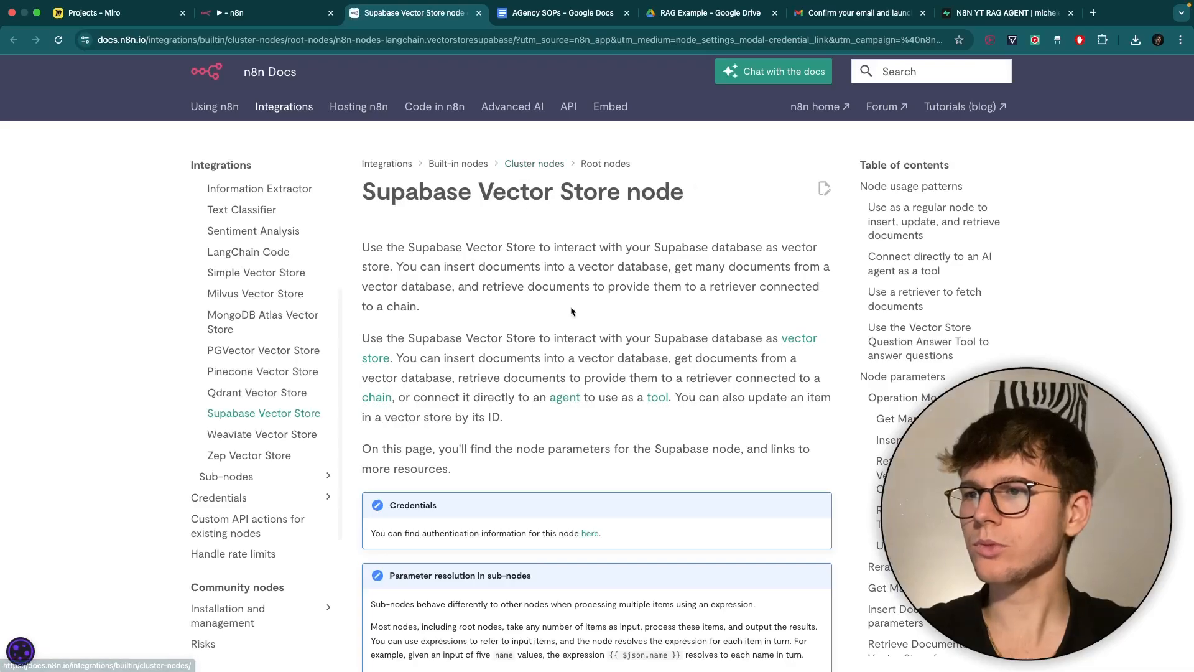
scroll(571, 311, down, 10)
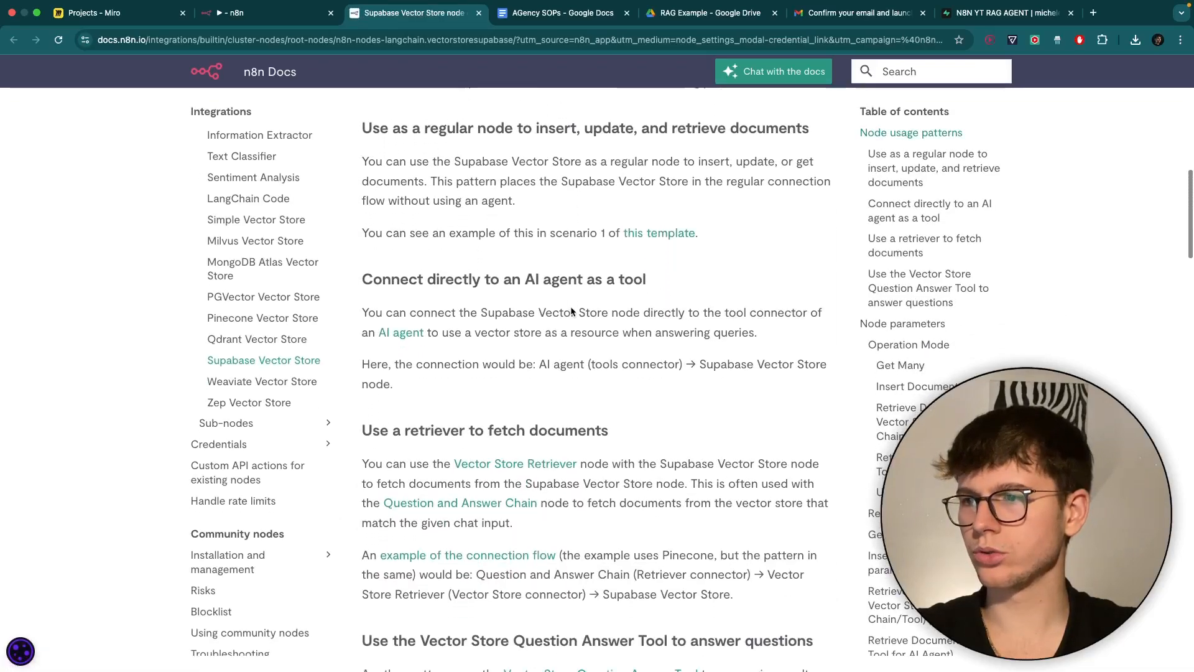
scroll(572, 311, down, 5)
scroll(572, 311, up, 10)
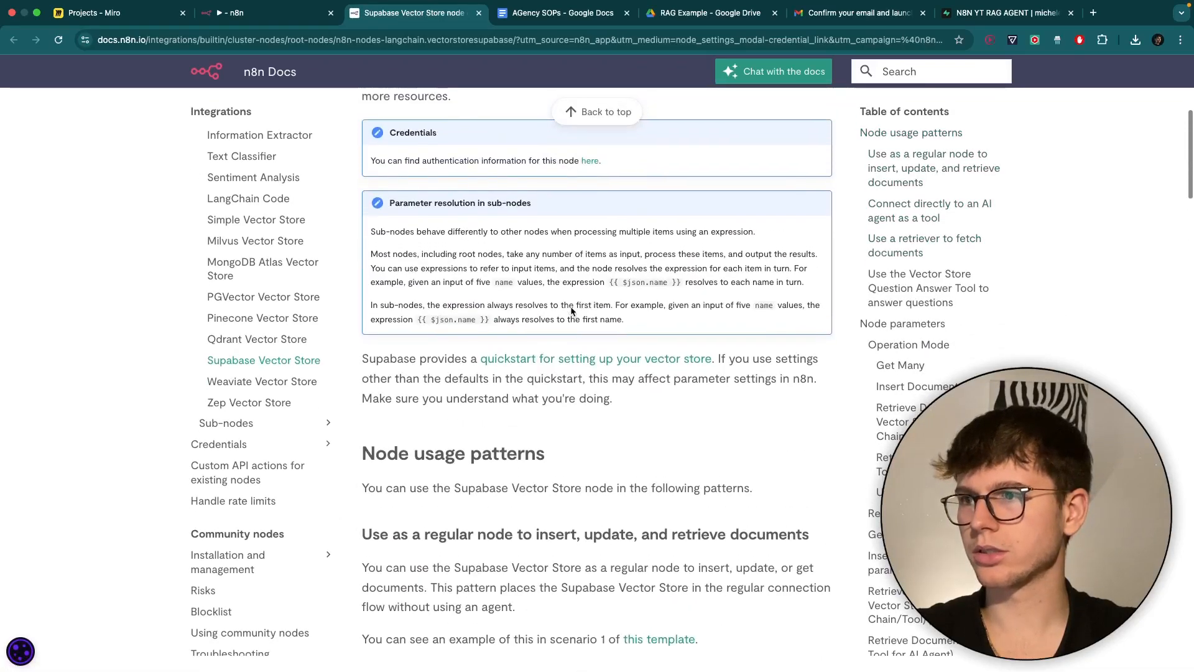
drag(470, 361, 684, 364)
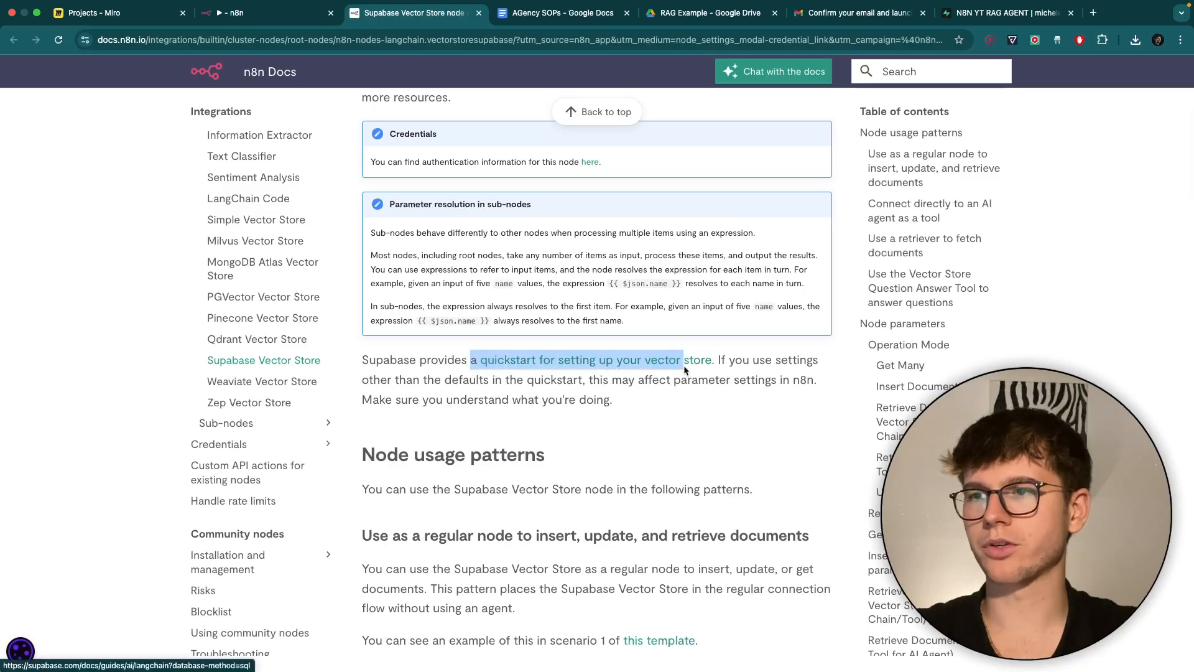
click(728, 366)
click(642, 363)
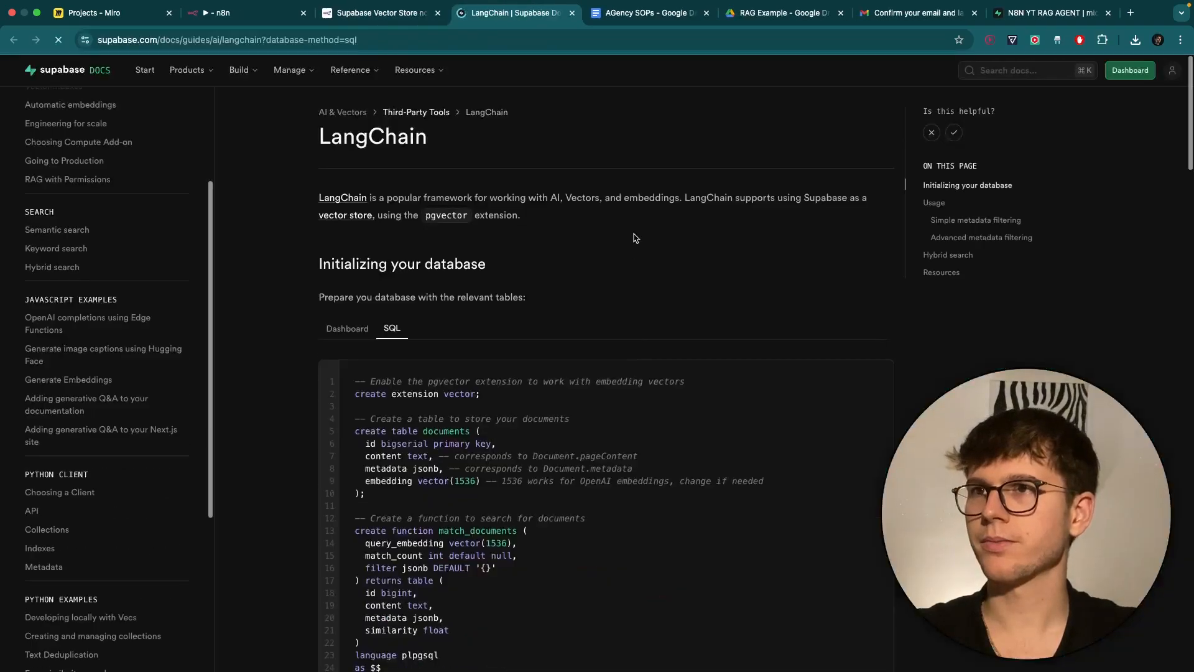
scroll(649, 292, down, 4)
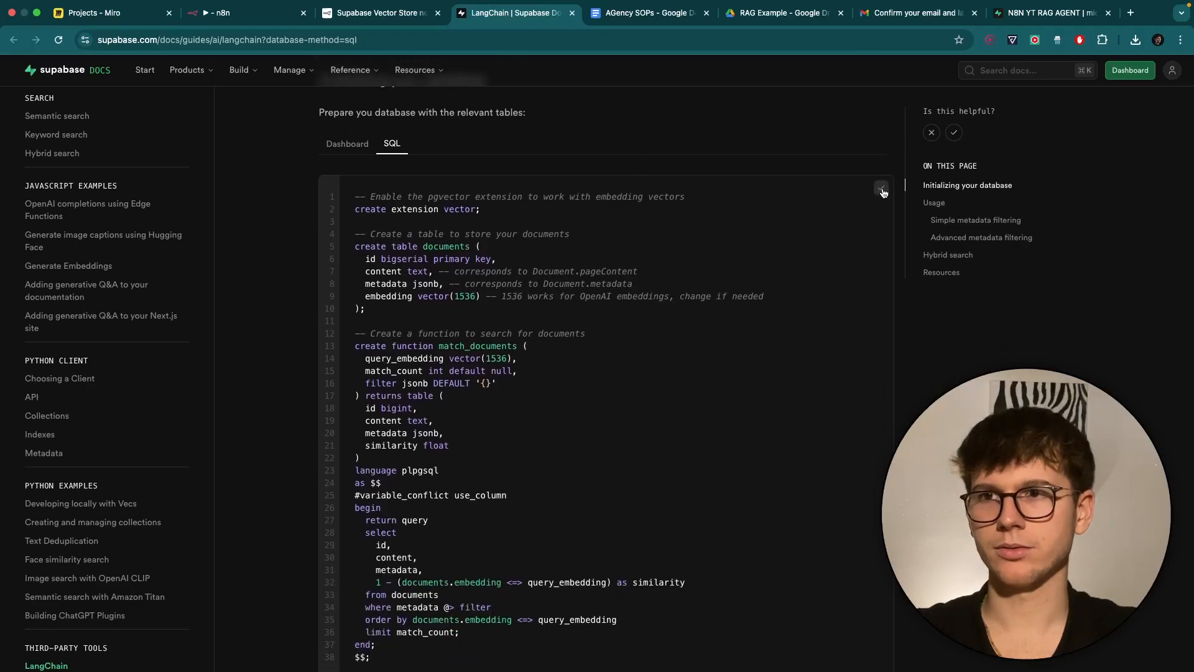
click(881, 187)
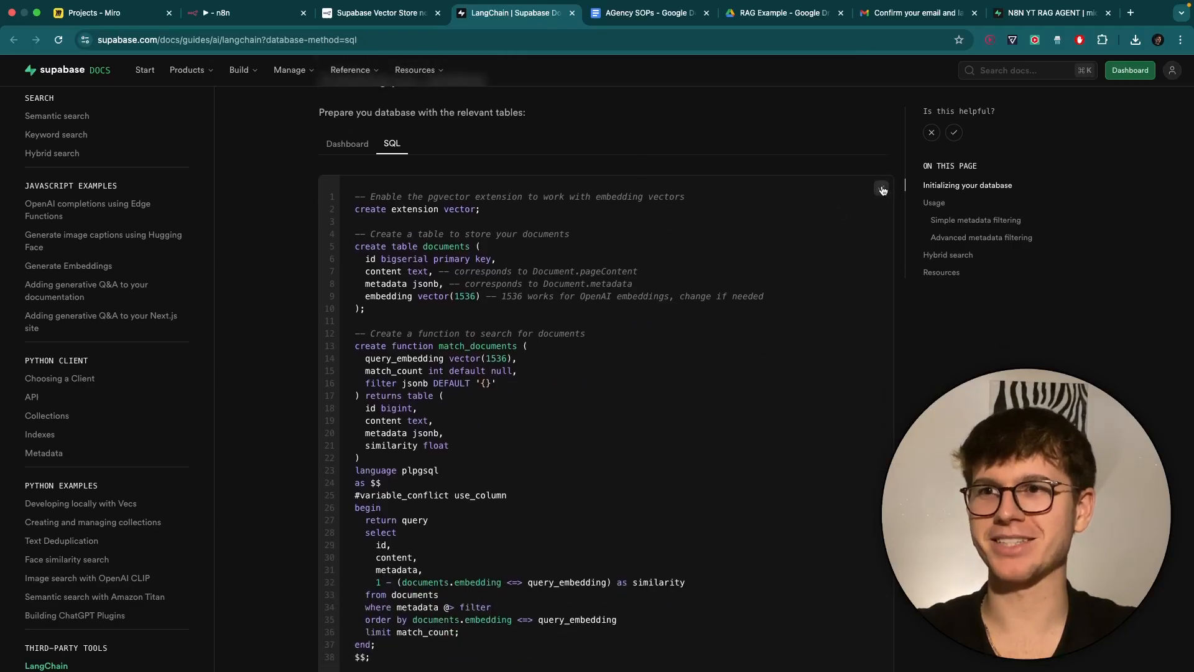
Run the pasted pgvector setup SQL as a new SQL Editor query, getting 'Success. No rows returned'.
click(1066, 14)
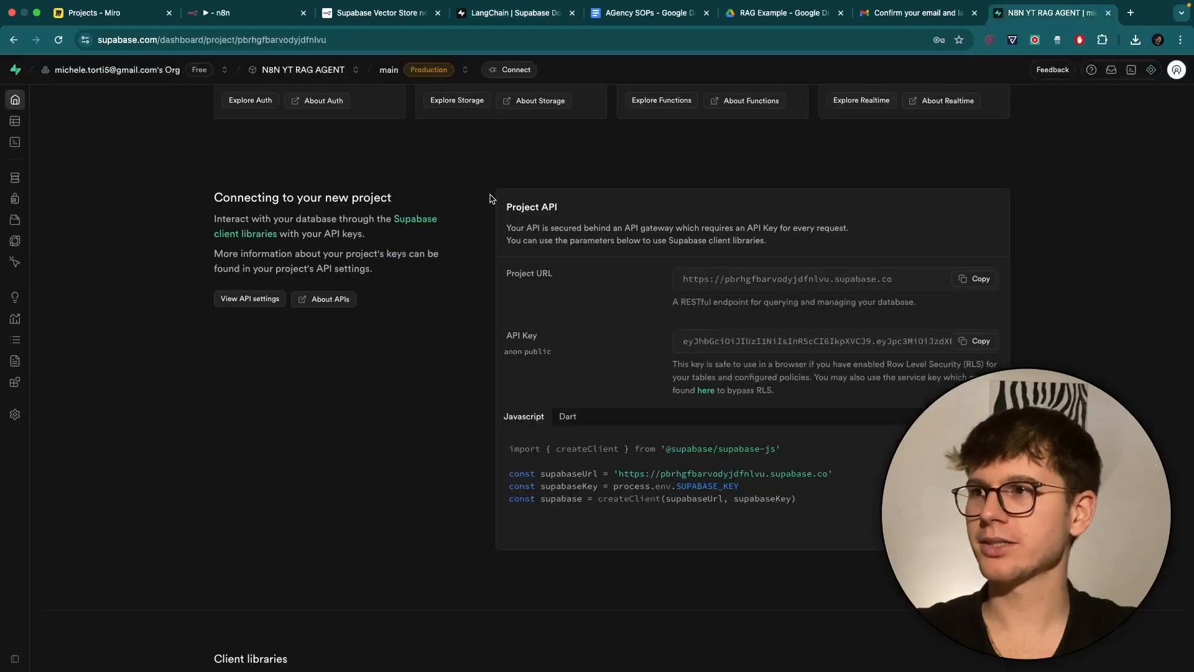
mouse_move(20, 141)
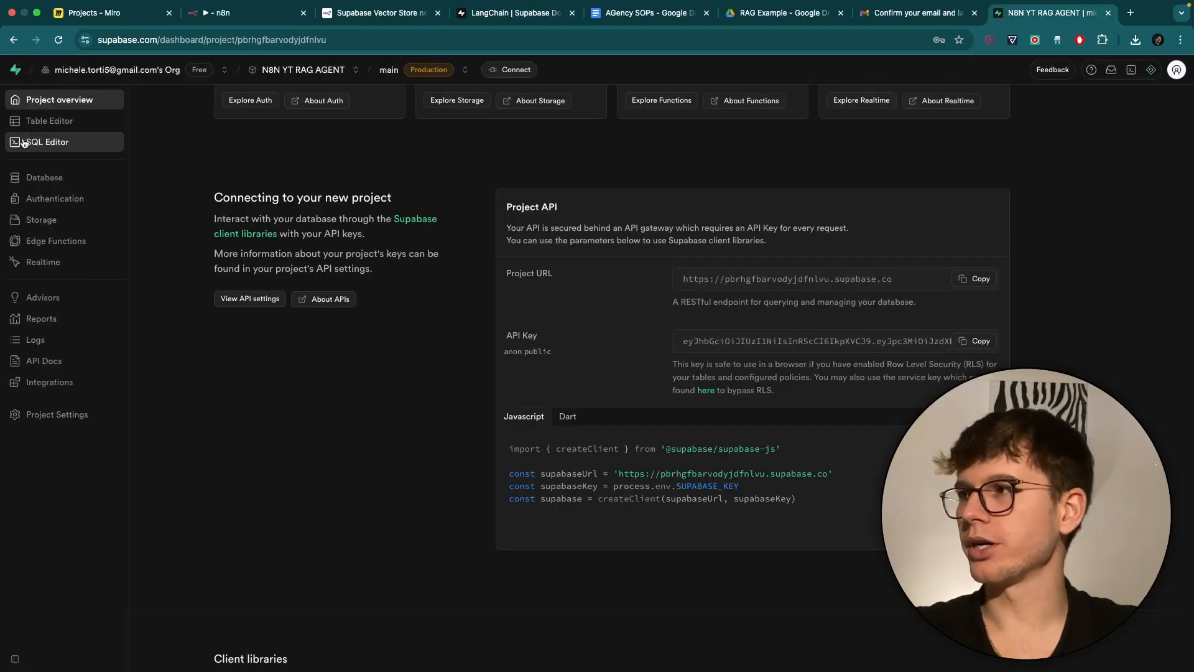
scroll(25, 143, up, 5)
click(80, 148)
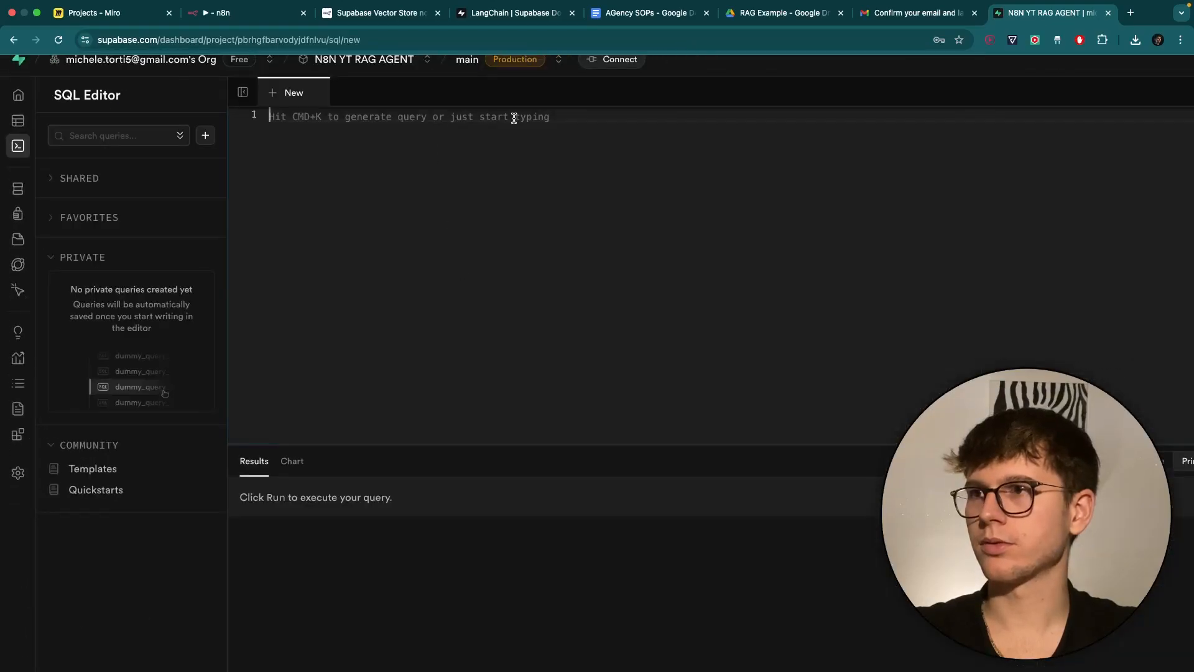
text(-- Enable the pgvector extension to work with embedding vectors create extension vector;  -- Create a table to store your documents create table documents (   id bigserial primary key,   content text, -- corresponds to Document.pageContent   metadata jsonb, -- corresponds to Document.metadata   embedding vector(1536) -- 1536 works for OpenAI embeddings, change if needed );  -- Create a function to search for documents create function match_documents (   query_embedding vector(1536),   match_count int default null,   filter jsonb DEFAULT '{}' ) returns table (   id bigint,   content text,   metadata jsonb,   similarity float ) language plpgsql as $$ #variable_conflict use_column begin   return query   select     id,     content,     metadata,     1 - (documents.embedding <=> query_embedding) as similarity   from documents   where metadata @> filter   order by documents.embedding <=> query_embedding   limit match_count; end; $$;)
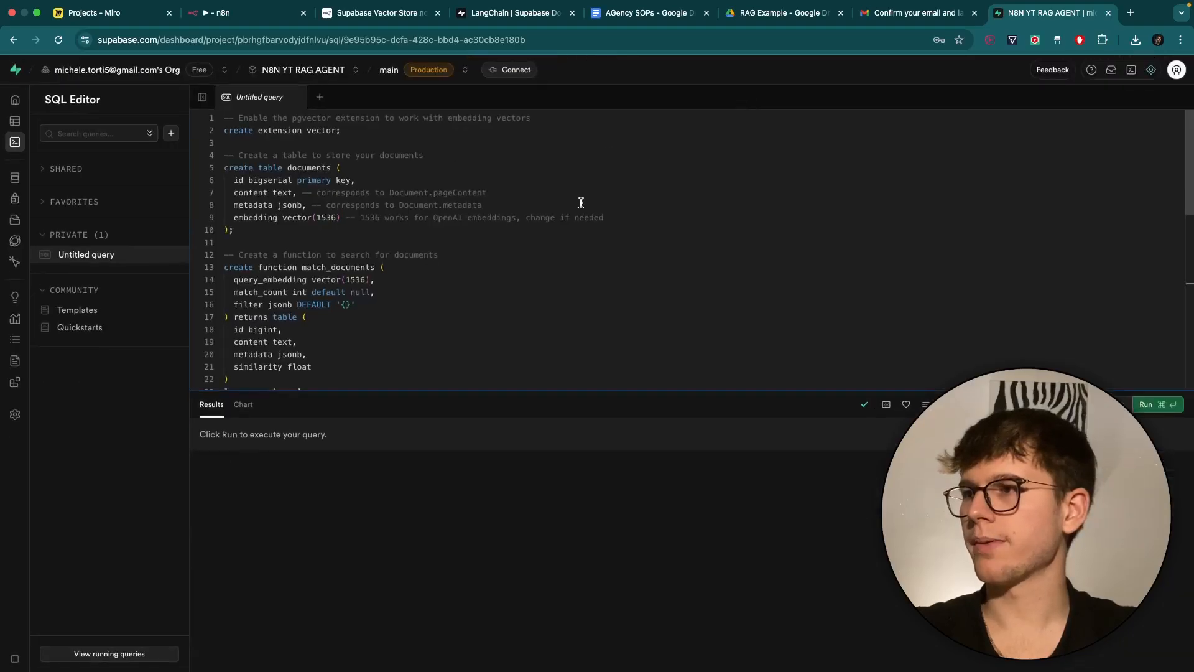
scroll(398, 186, down, 10)
scroll(365, 240, up, 9)
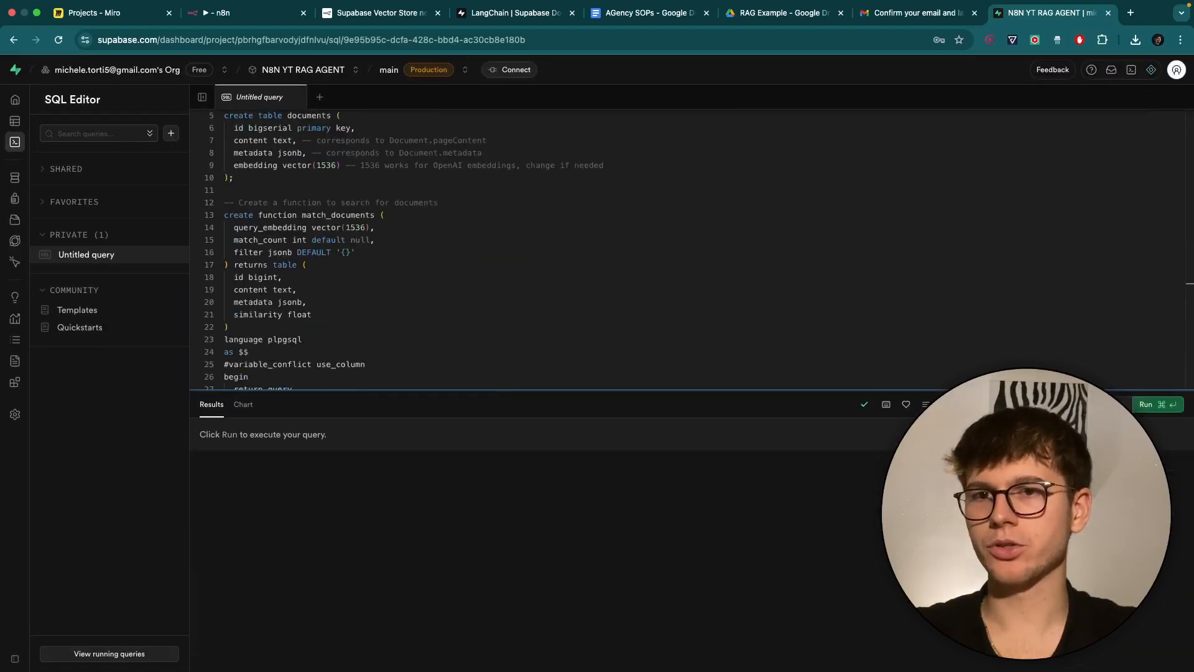
click(1138, 406)
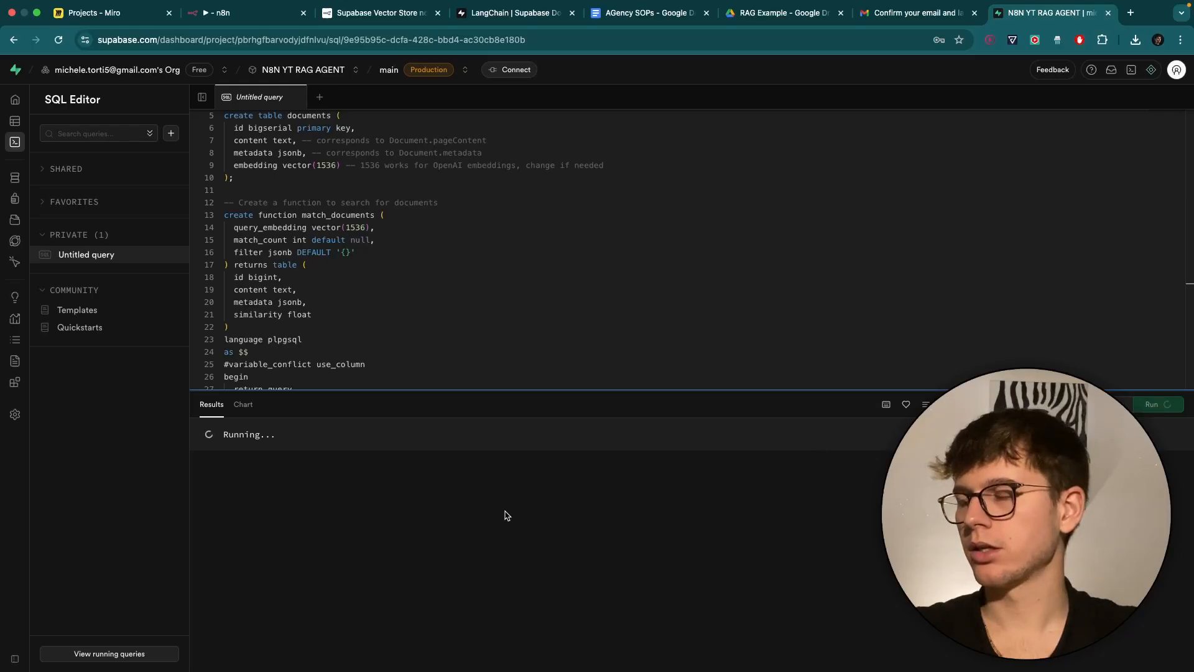
drag(208, 425, 373, 428)
click(373, 428)
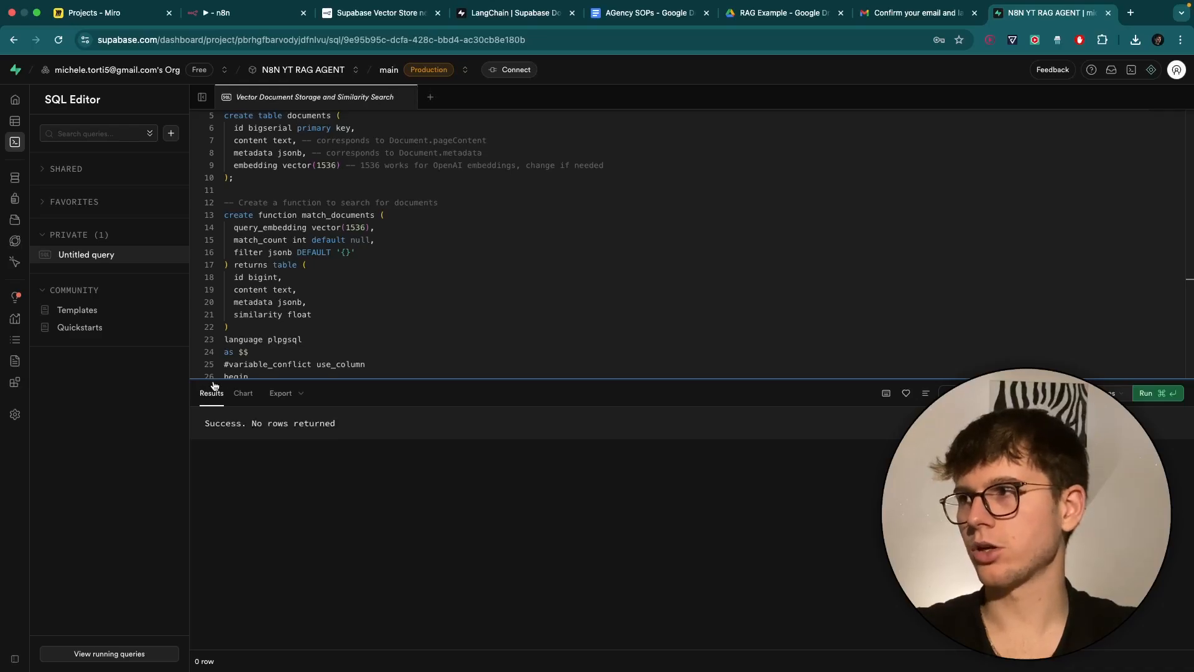
Inspect the empty documents table in Supabase's Table Editor, then recheck n8n's Table Name list.
click(22, 126)
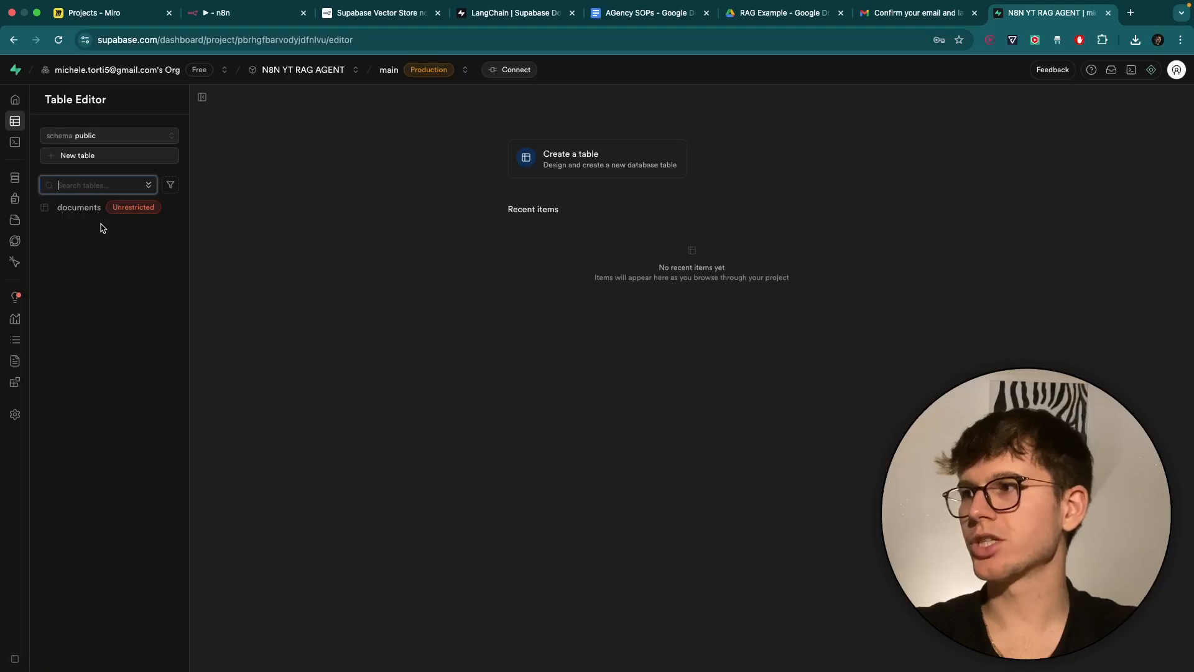
click(79, 210)
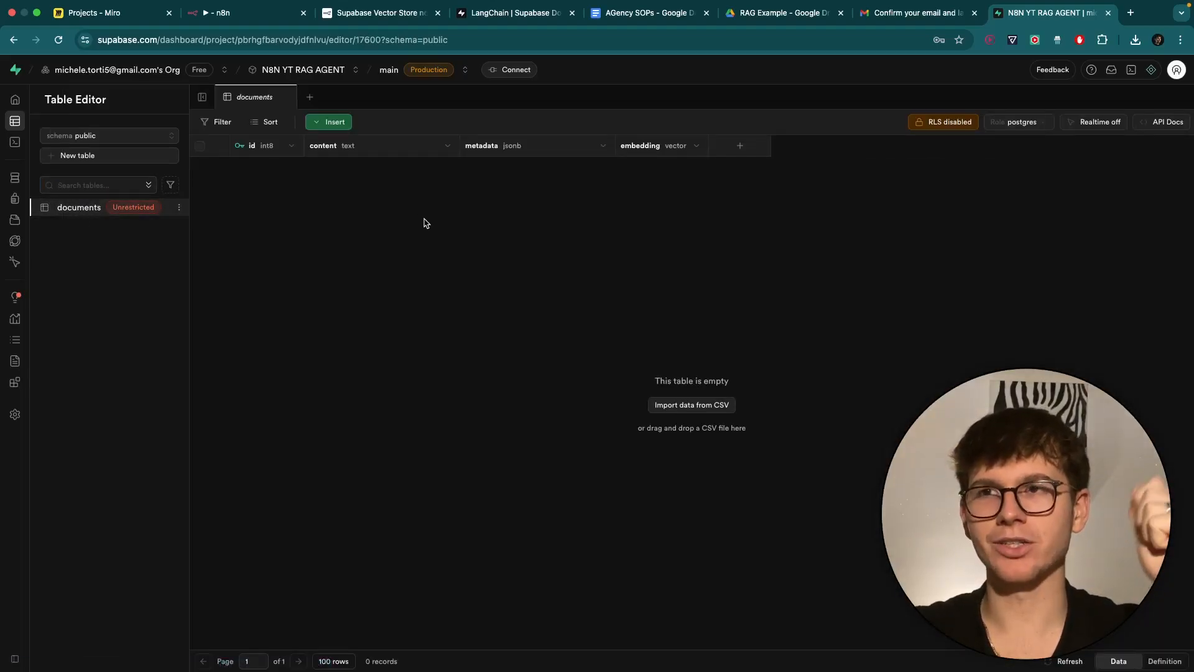
click(256, 14)
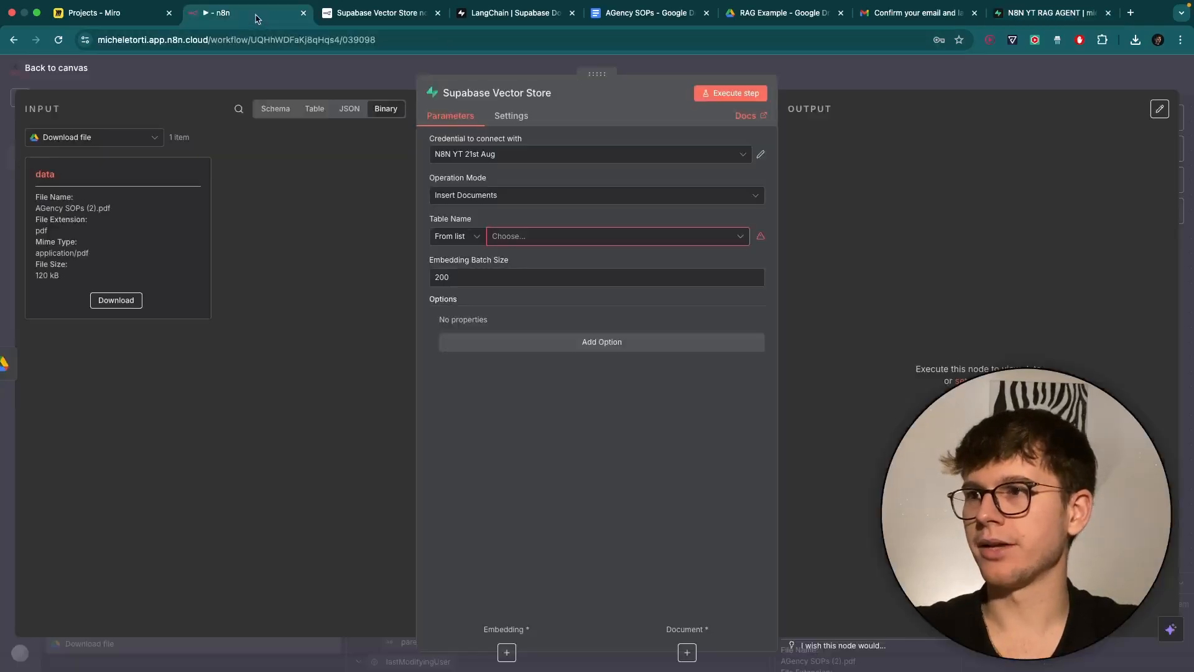
click(544, 238)
click(598, 214)
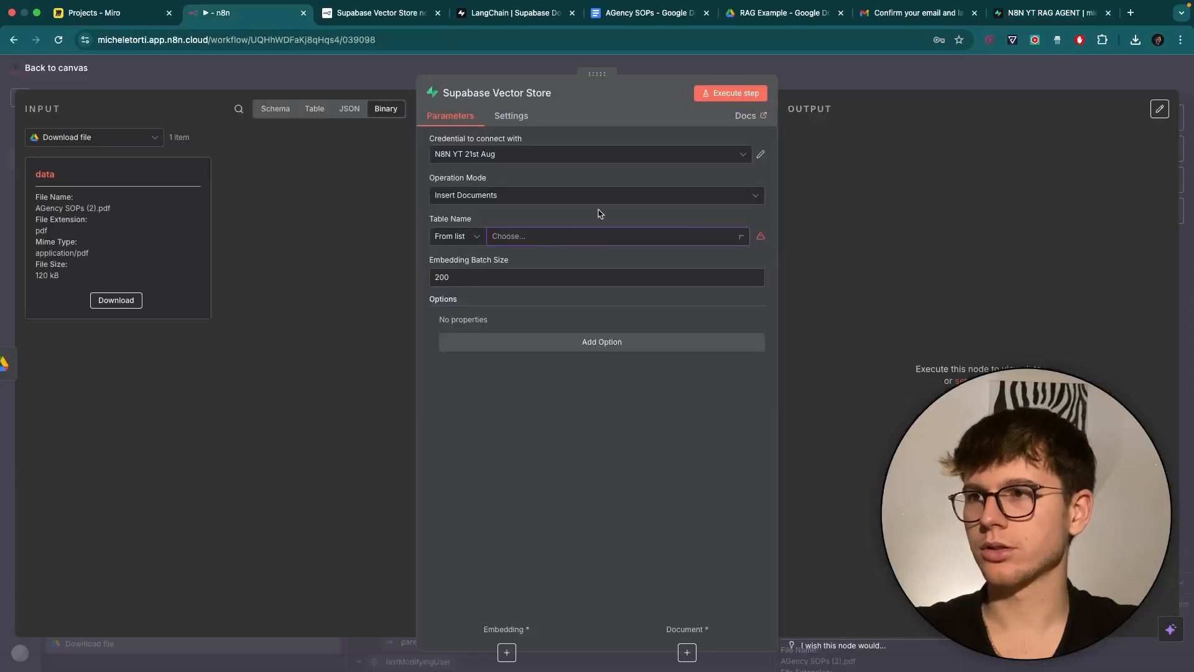
click(582, 244)
Save the workflow and reload the n8n page so the new table appears.
click(586, 216)
click(824, 77)
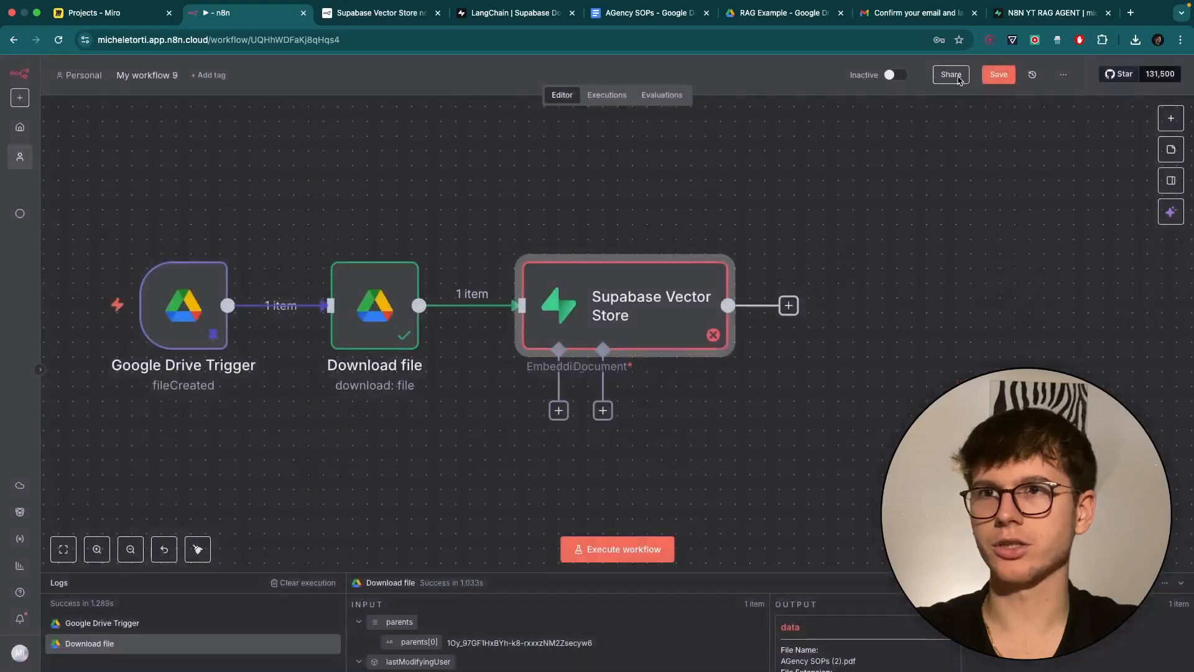
click(1000, 75)
click(842, 186)
key(super+r)
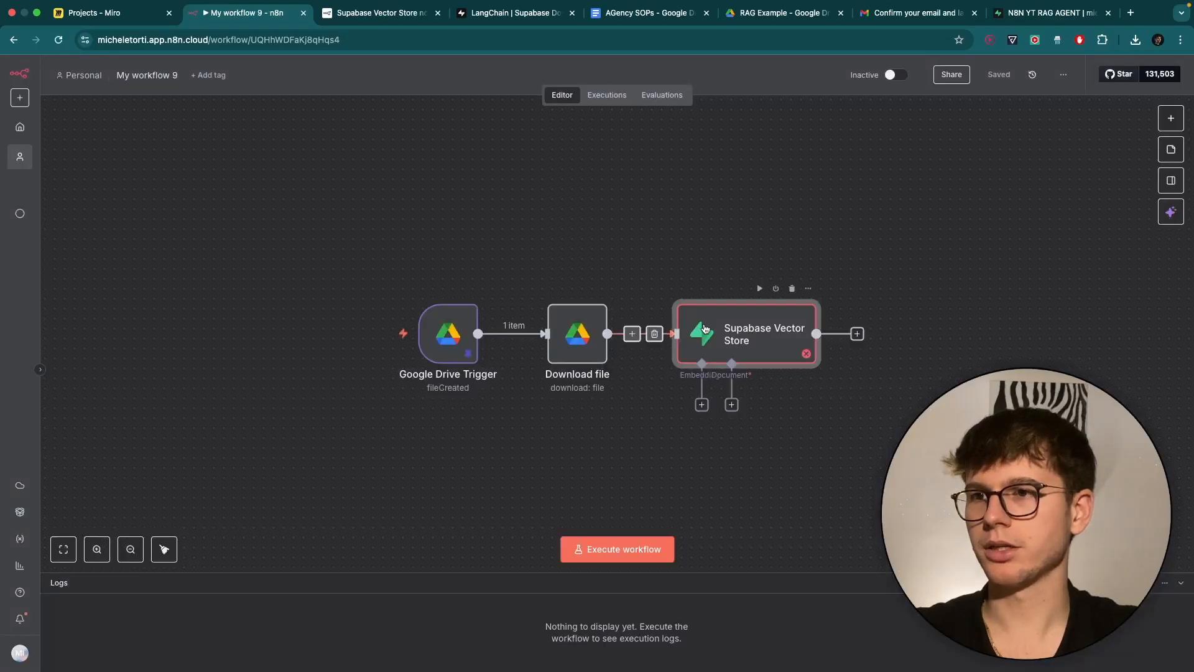
Set the Supabase Vector Store's table to documents with query name match_documents.
double_click(704, 329)
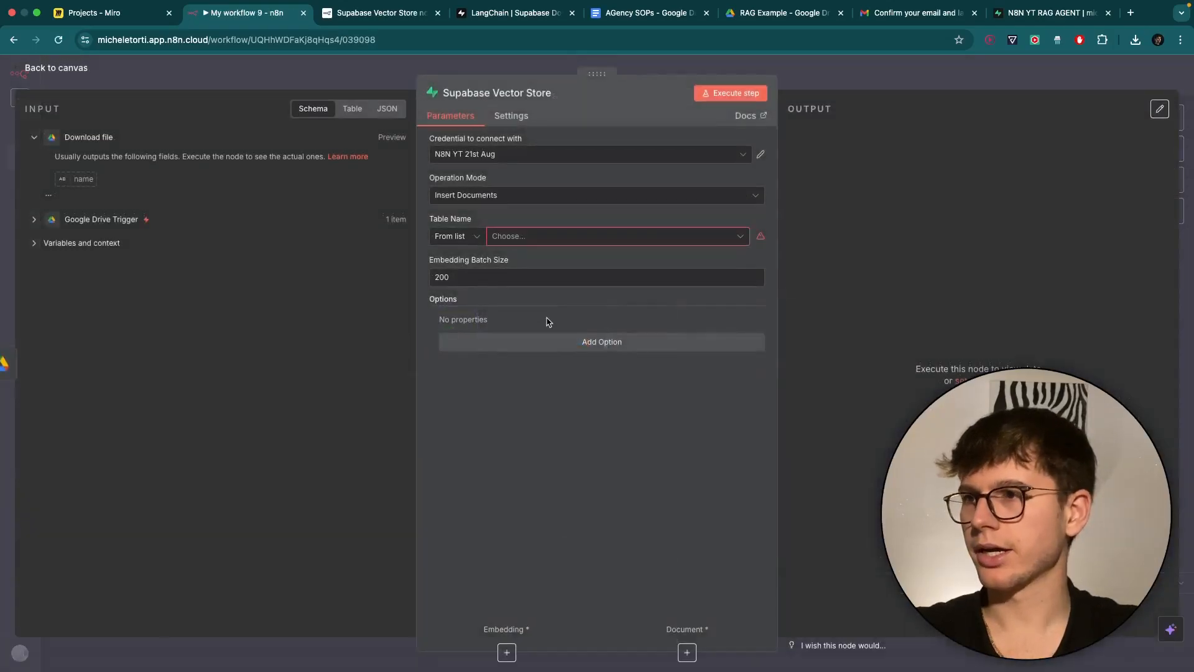
click(551, 236)
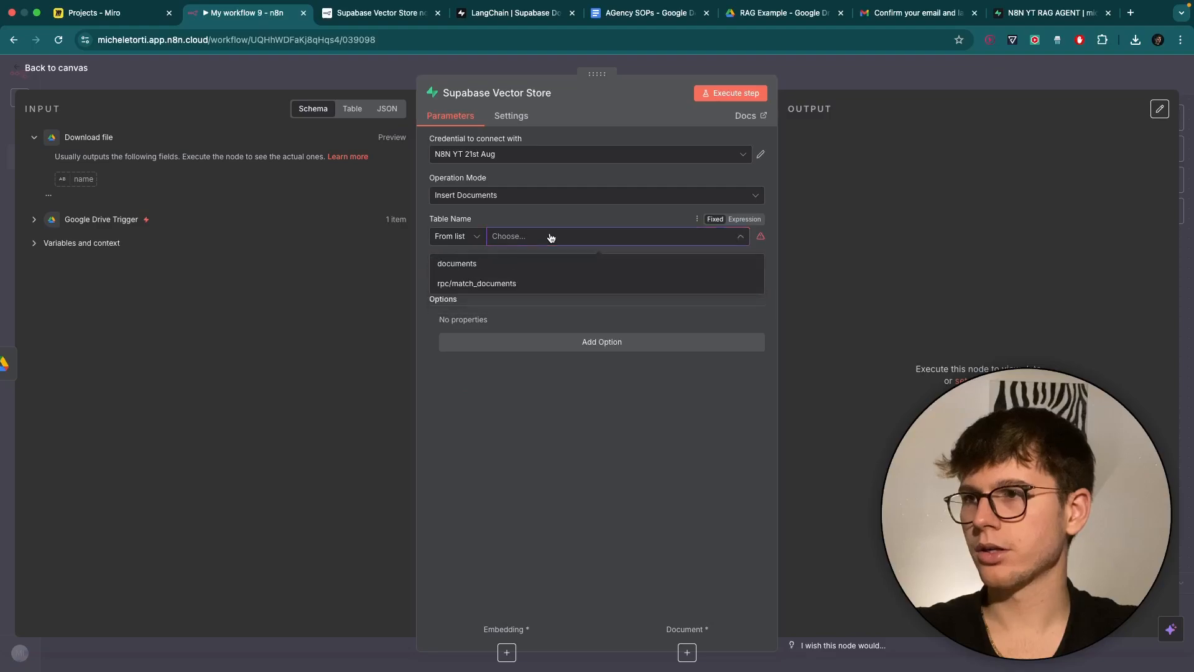
click(477, 266)
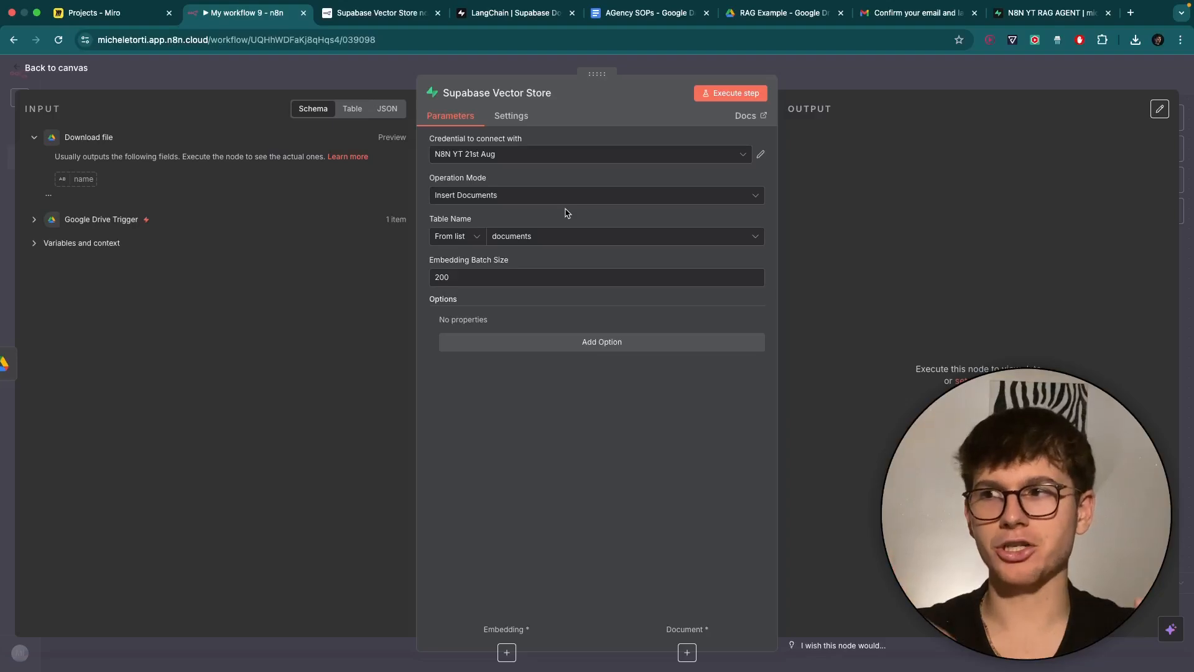
click(596, 341)
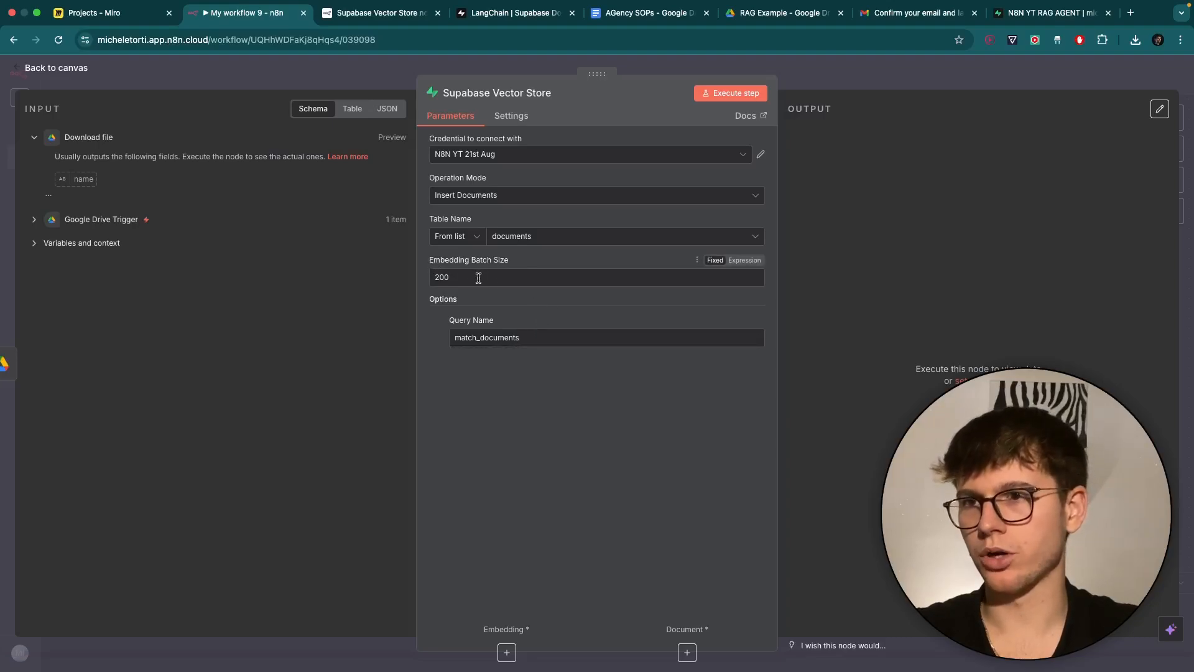
click(835, 74)
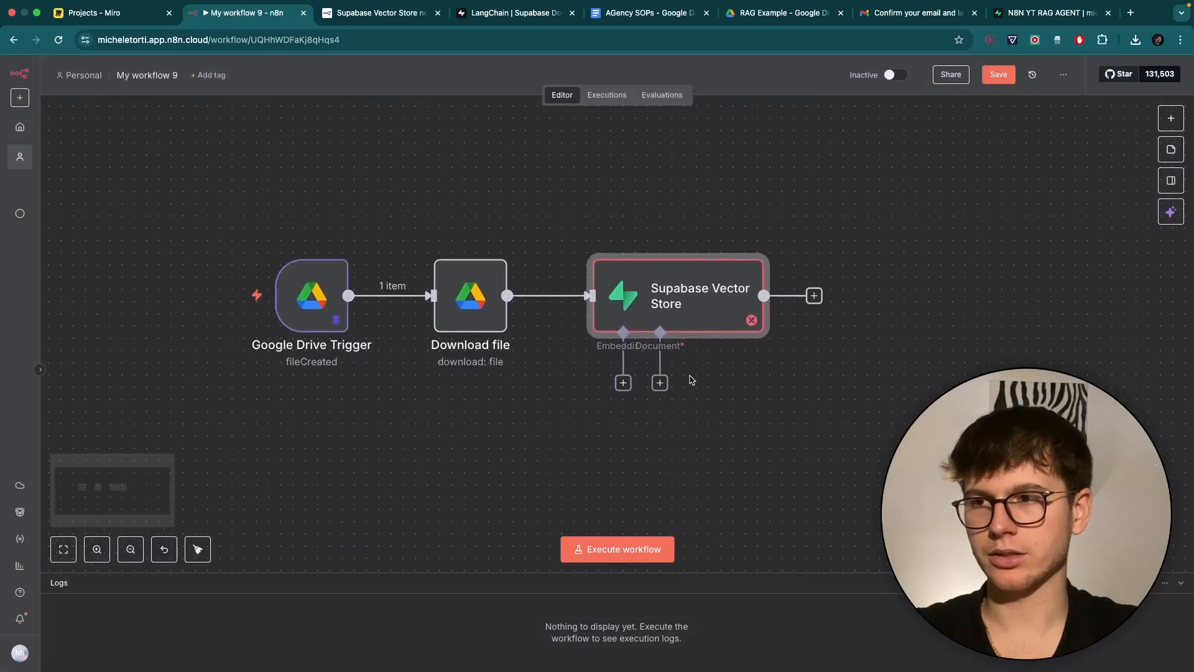
Attach an Embeddings OpenAI model to the vector store and begin a new OpenAI credential.
click(623, 383)
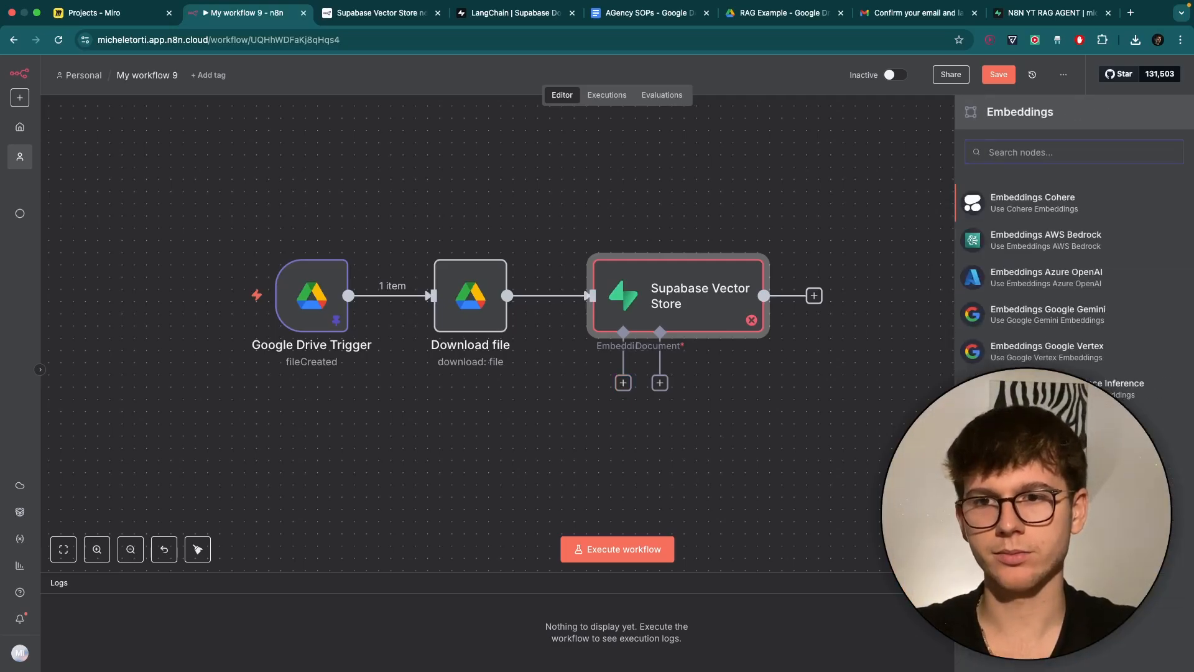
click(1032, 500)
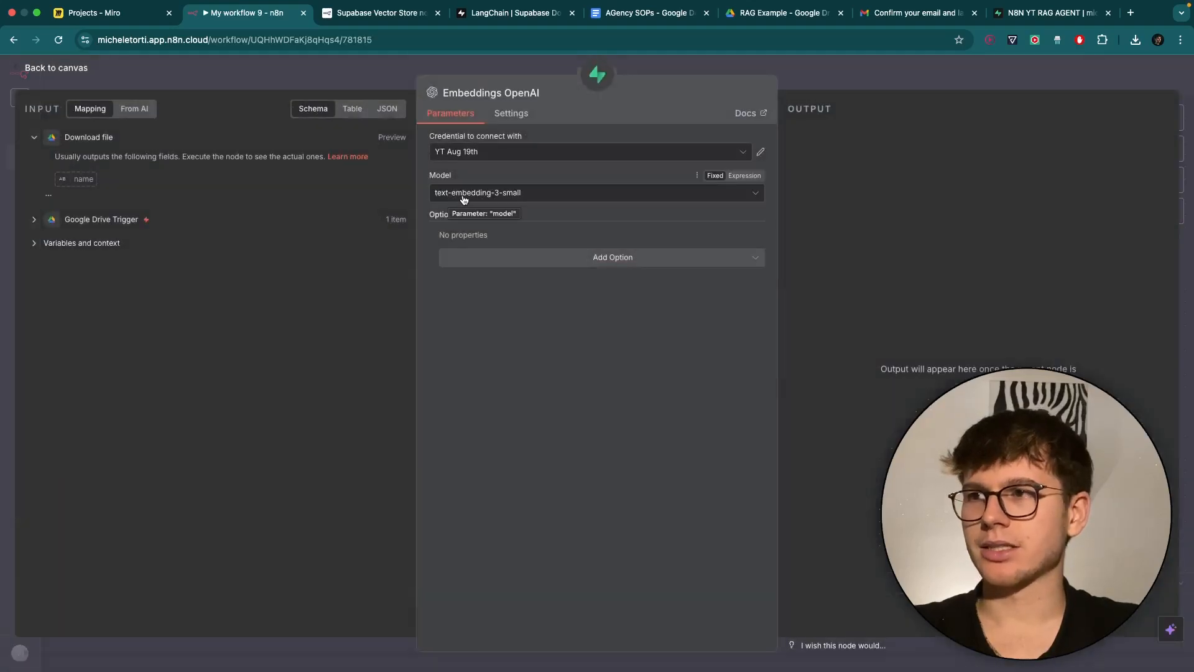
click(526, 151)
click(500, 281)
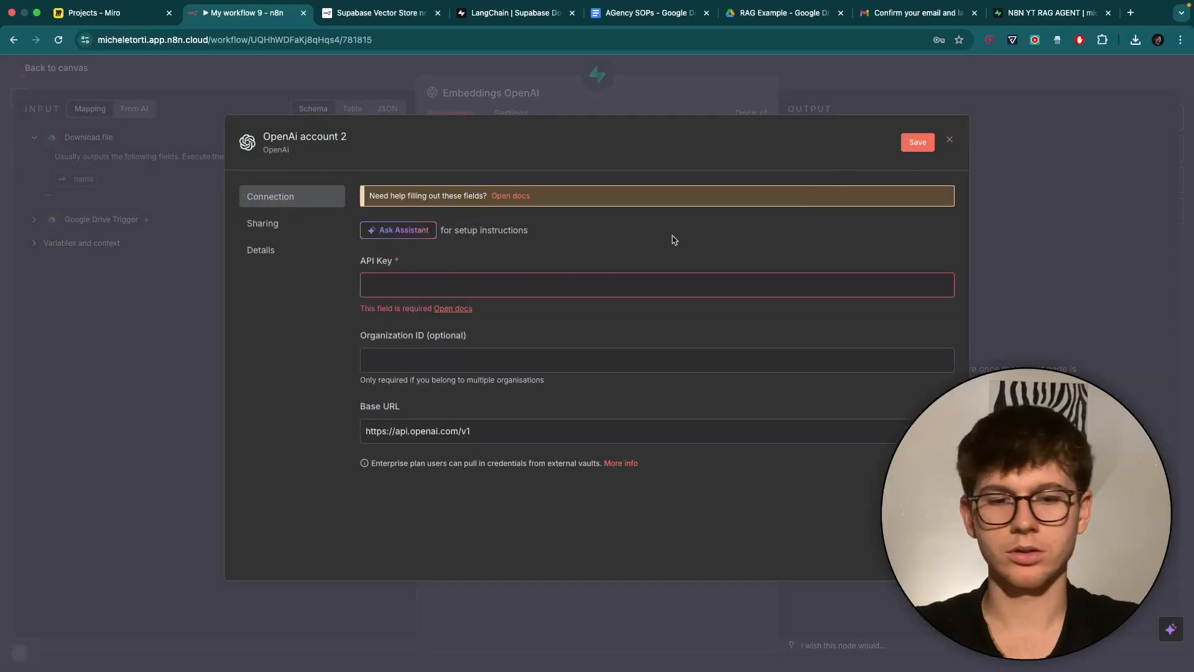
Open platform.openai.com in a new browser tab.
key(super+t)
text(platf)
key(Return)
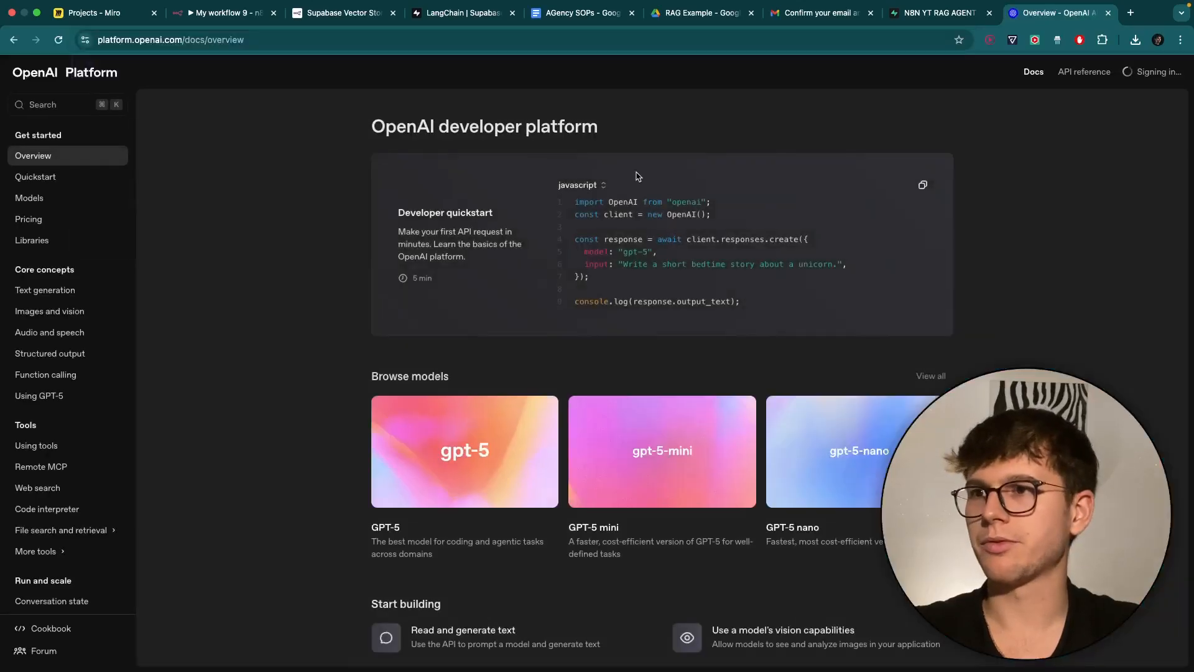
Create an OpenAI secret key named 'n8n ests YT', copy it, and return to the n8n credential.
click(1006, 76)
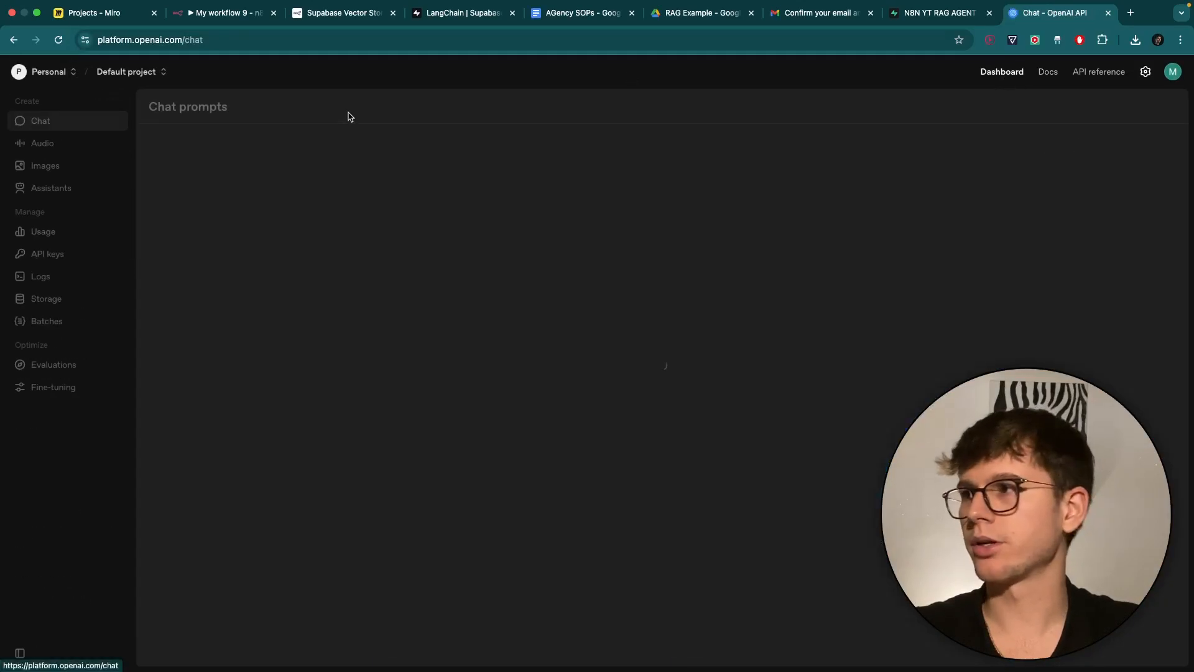
click(53, 262)
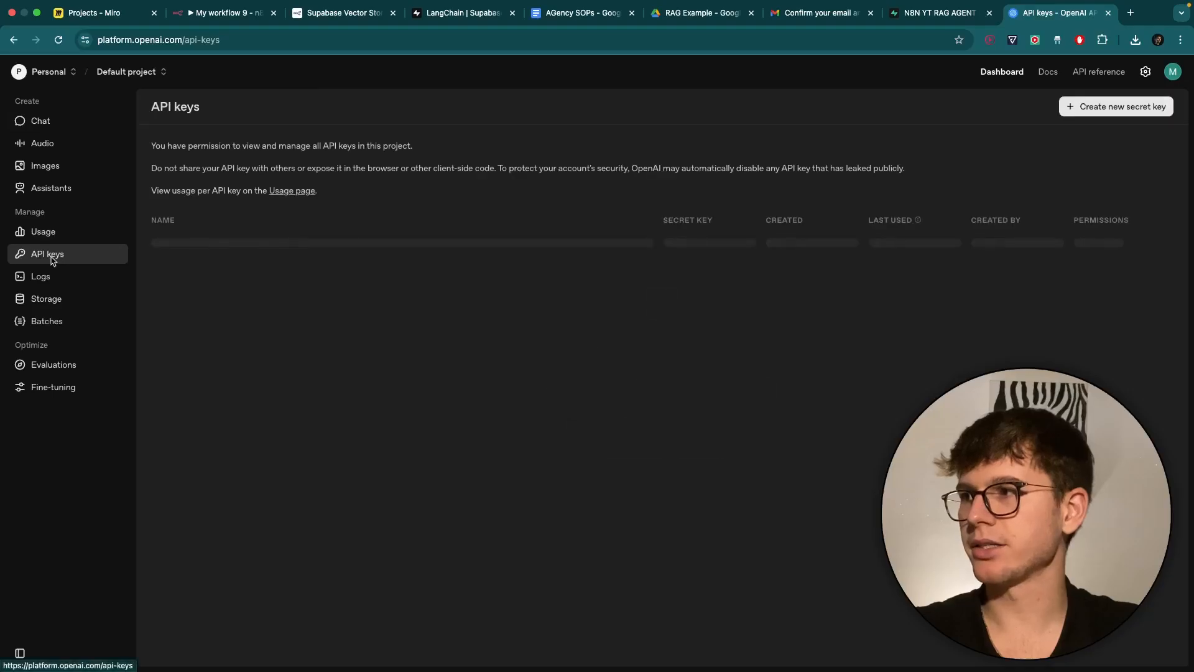
click(1079, 111)
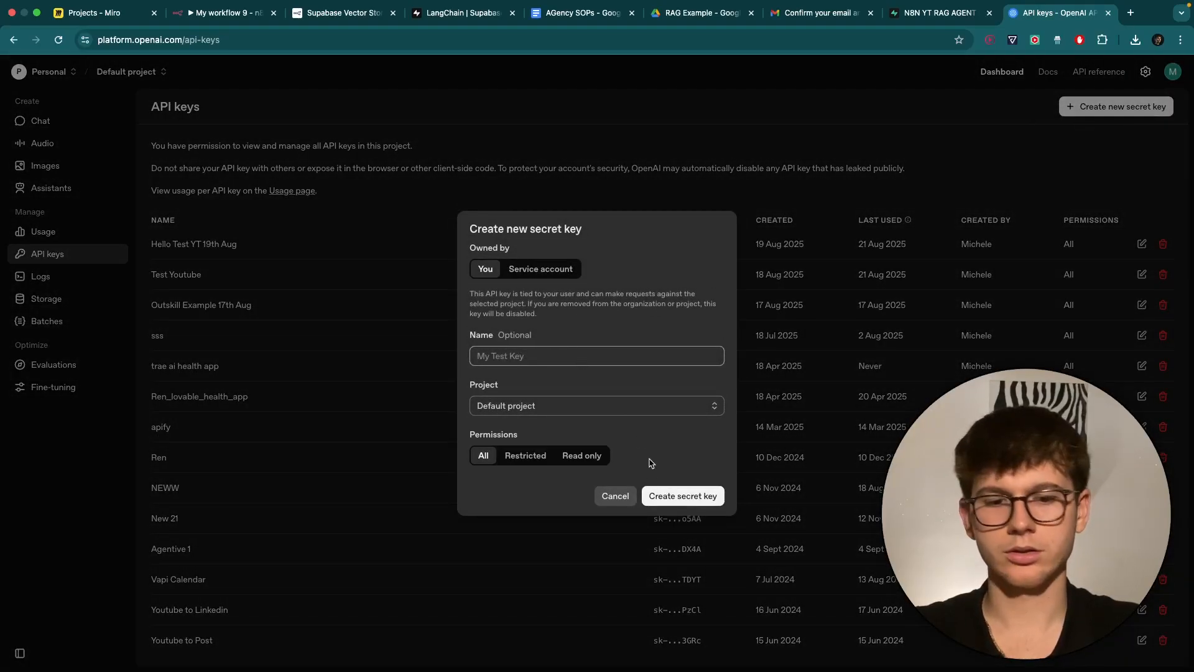
text(n8n es)
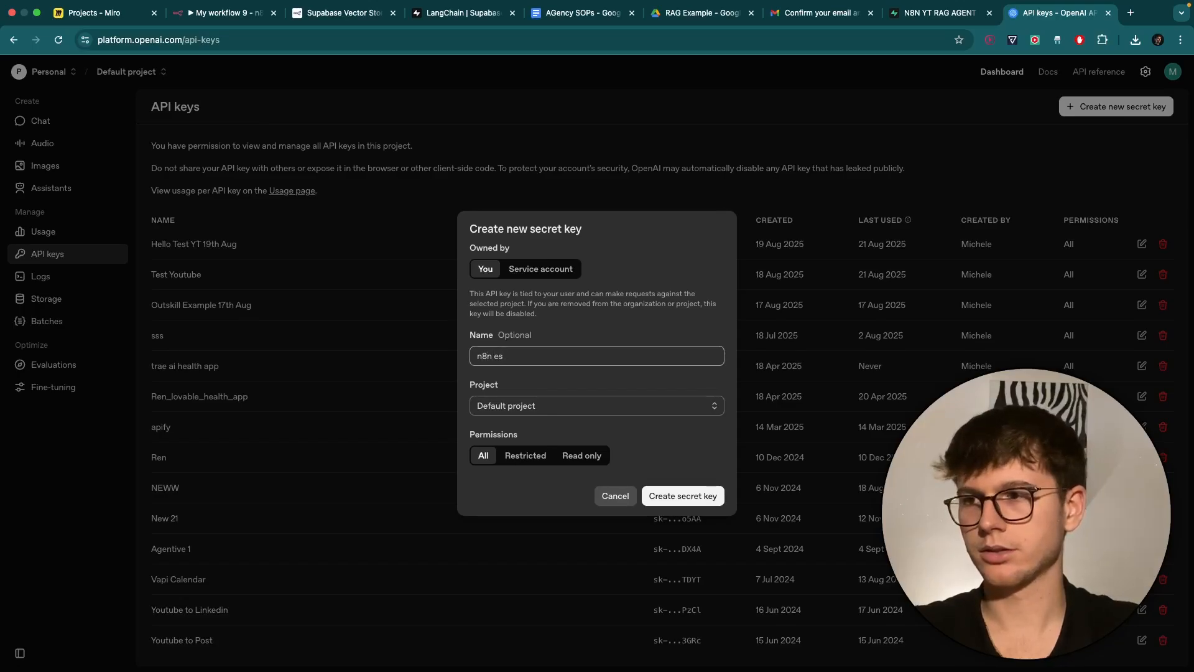
text(ts YT)
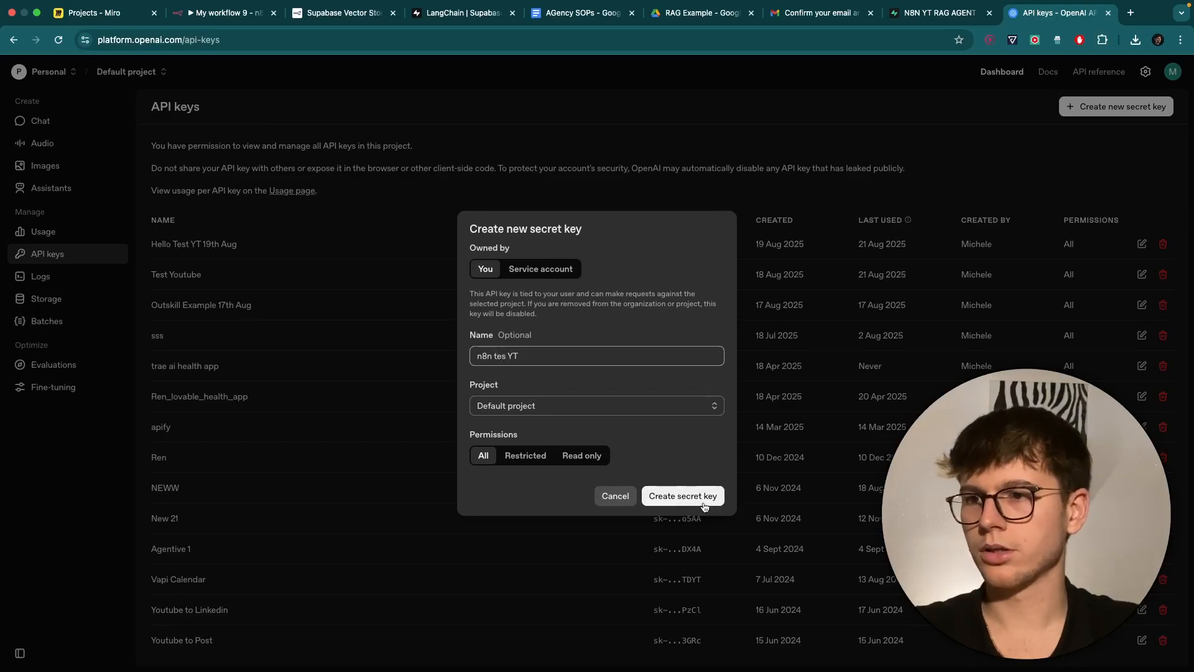
click(704, 507)
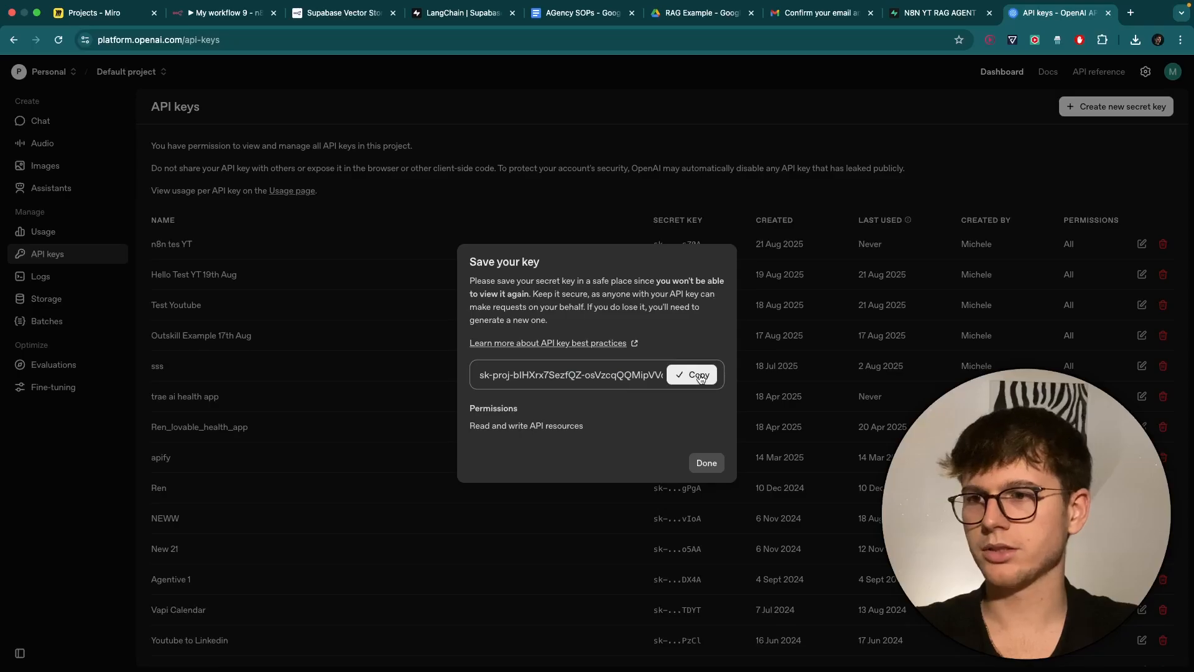
click(706, 464)
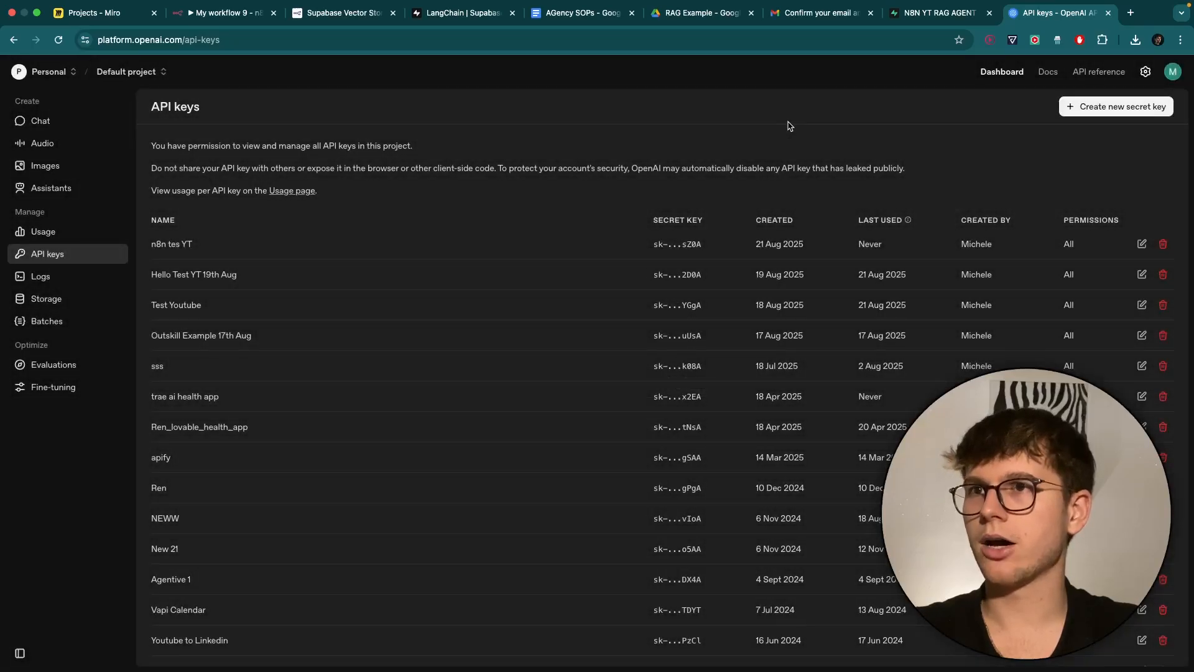
click(224, 13)
Paste the new OpenAI API key and save the credential renamed to 'Test Aug 19th'.
click(550, 285)
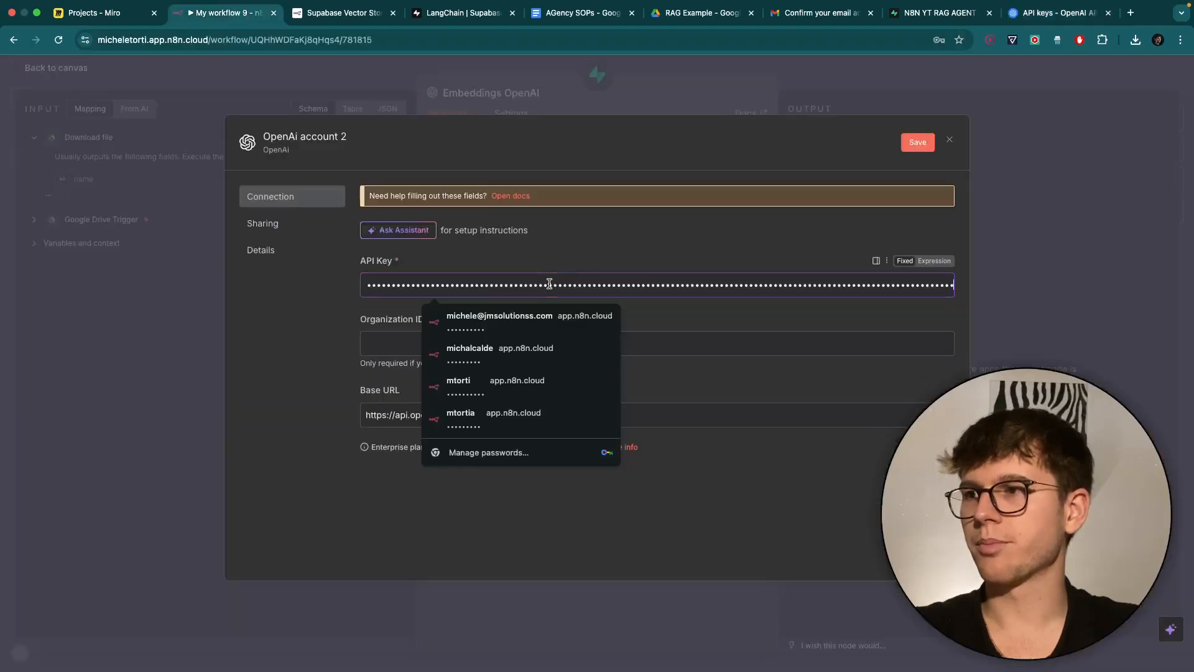
key(super+v)
click(289, 135)
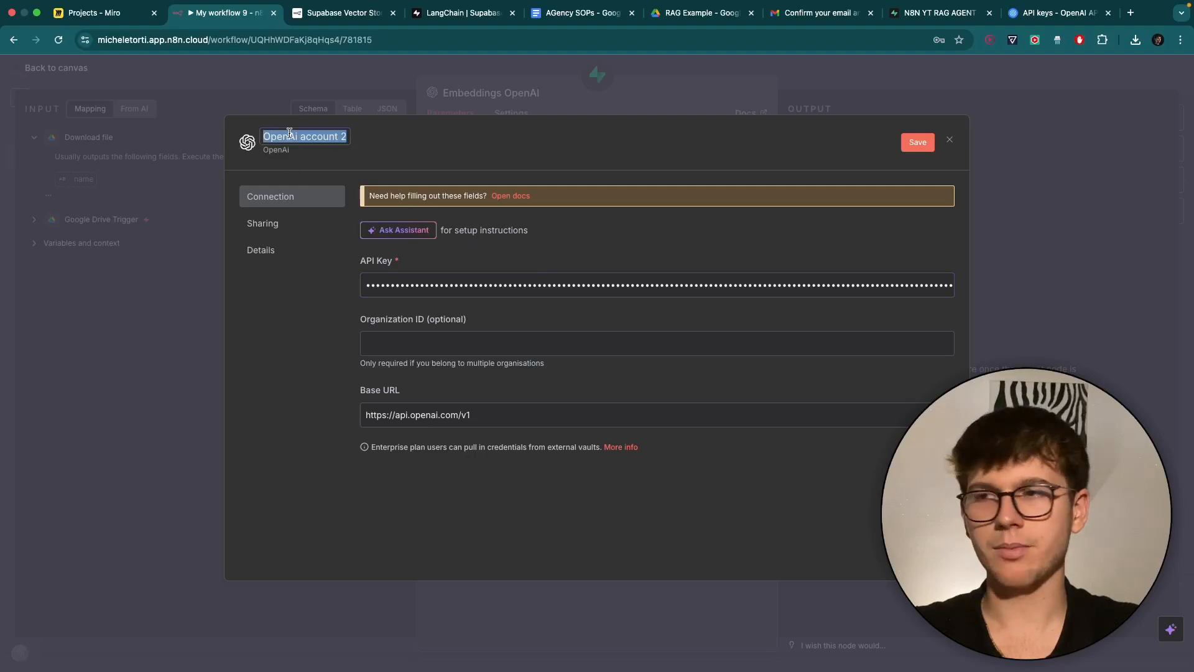
text(TEst AU)
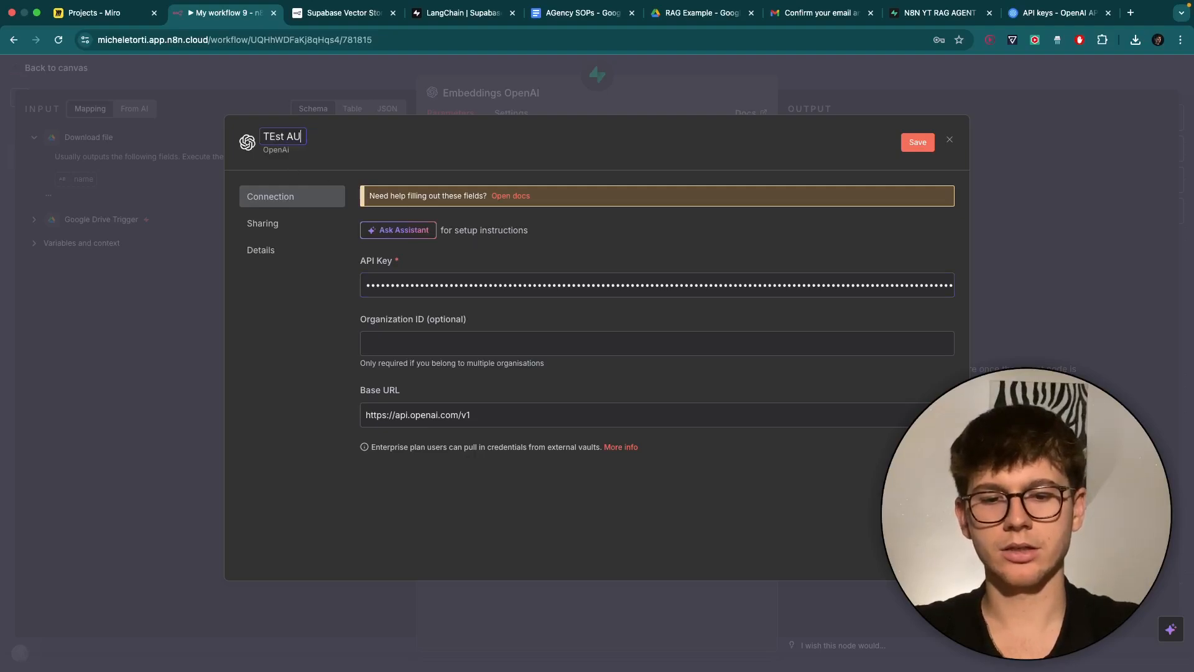
text(g 19th)
key(super+a)
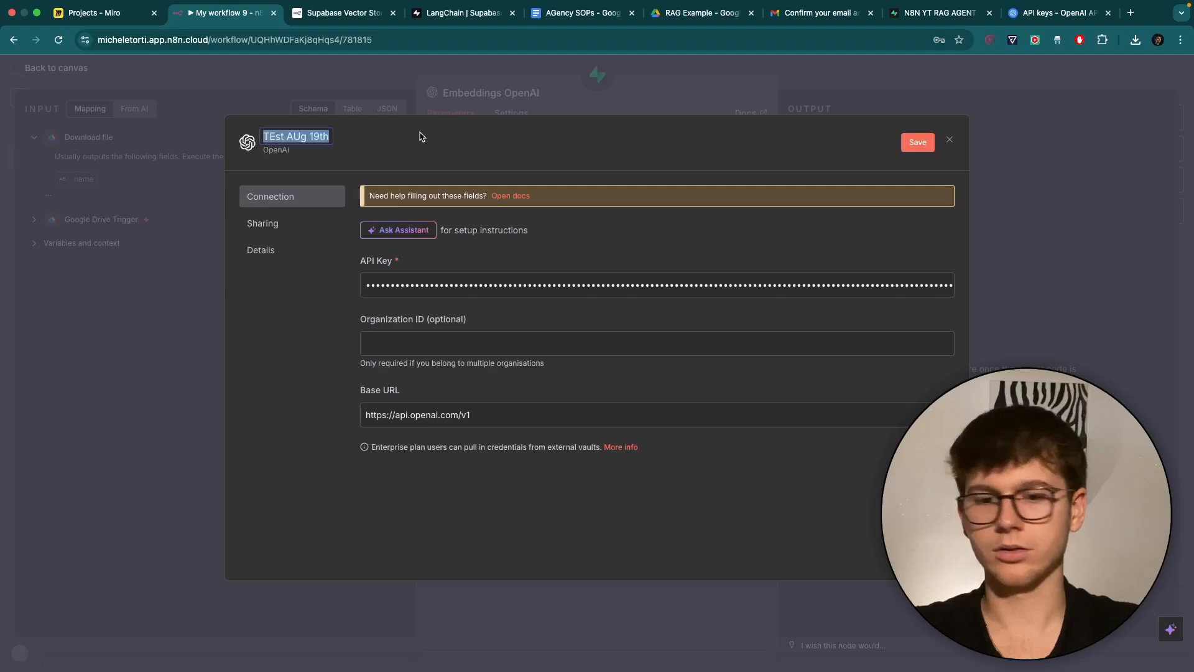
text(Test Aug)
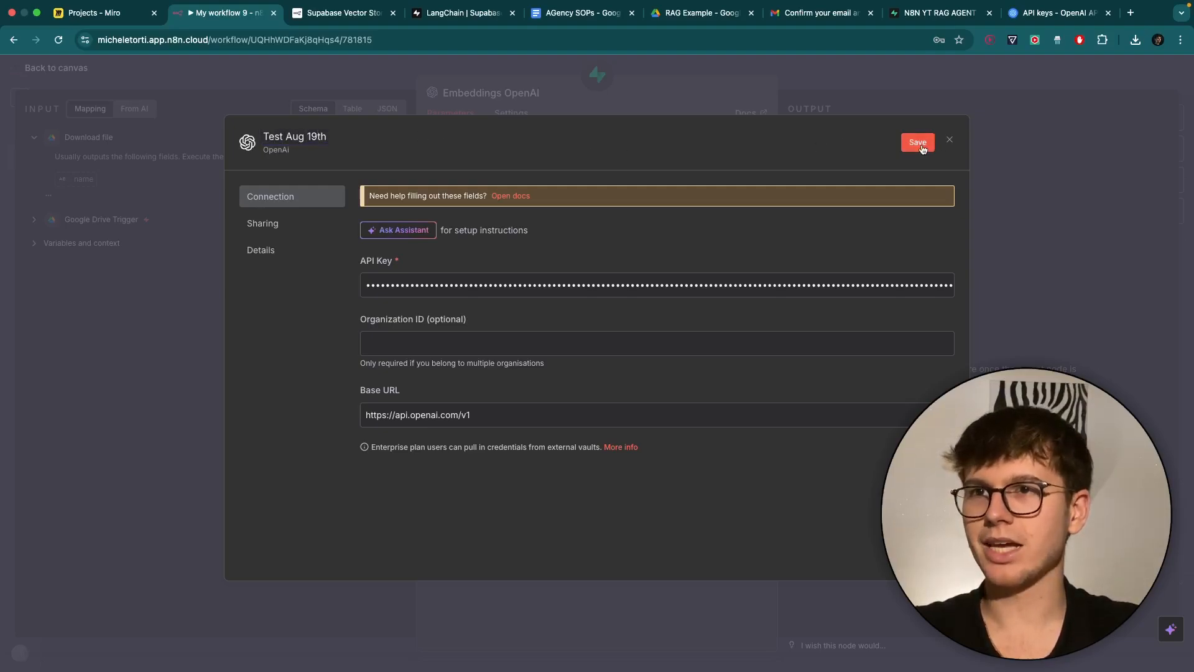
click(920, 144)
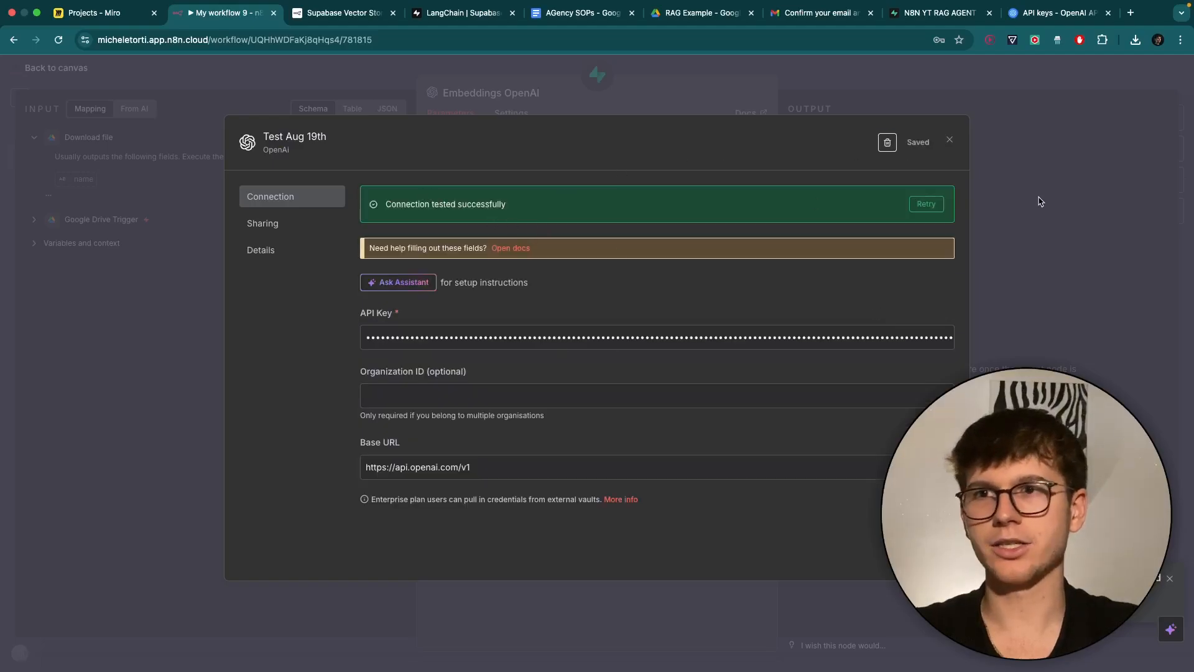
click(950, 140)
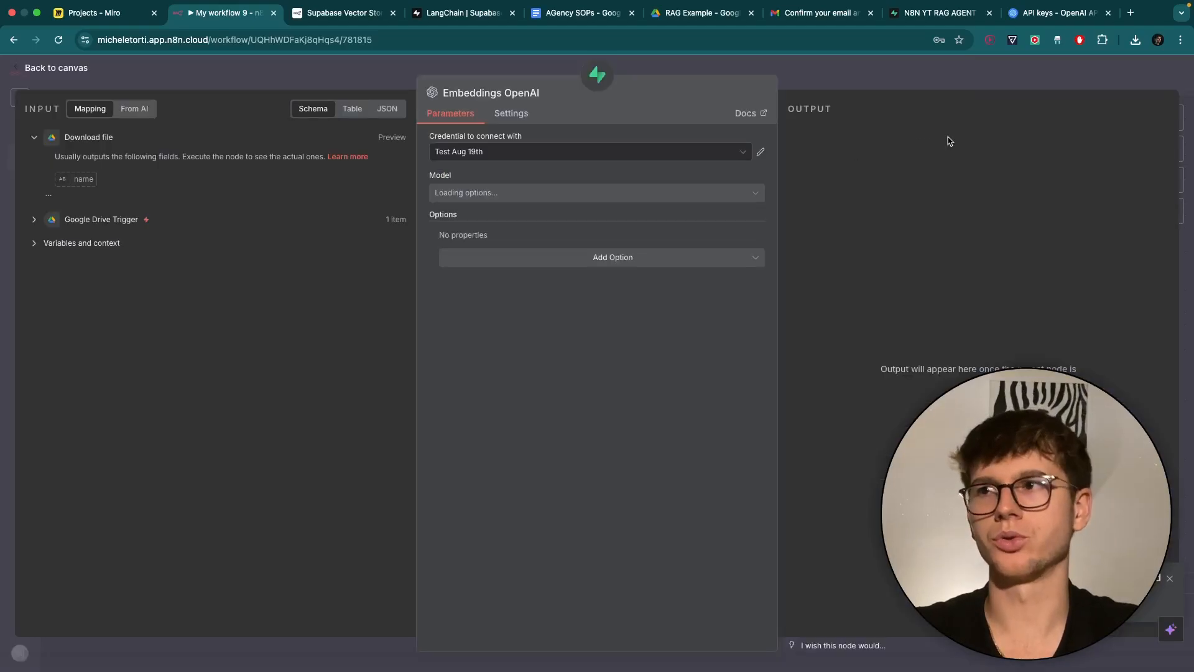
Keep text-embedding-3-small as the model and place Embeddings OpenAI below Supabase Vector Store.
click(505, 193)
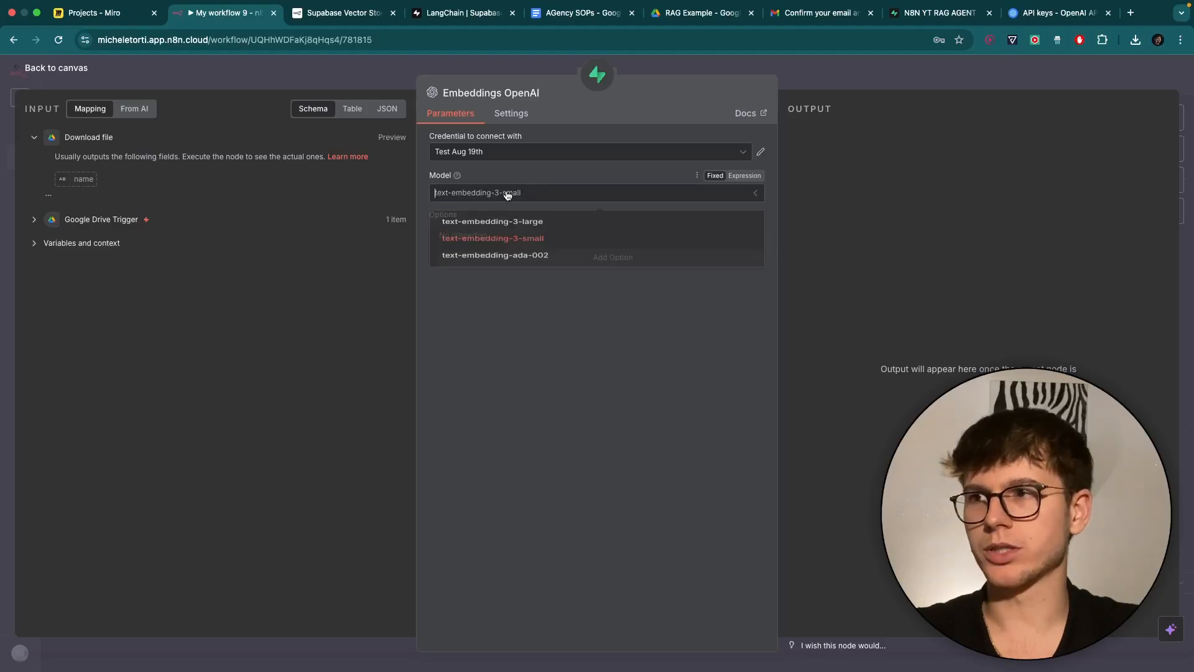
click(505, 193)
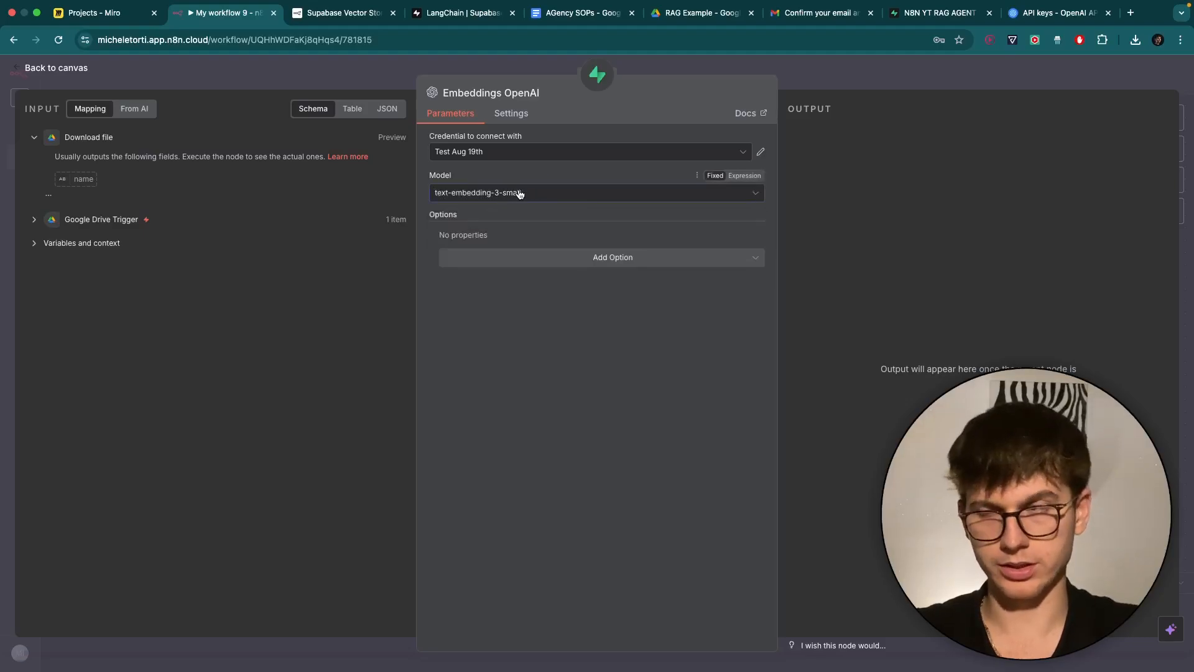
click(822, 72)
drag(662, 462, 539, 410)
scroll(726, 398, right, 3)
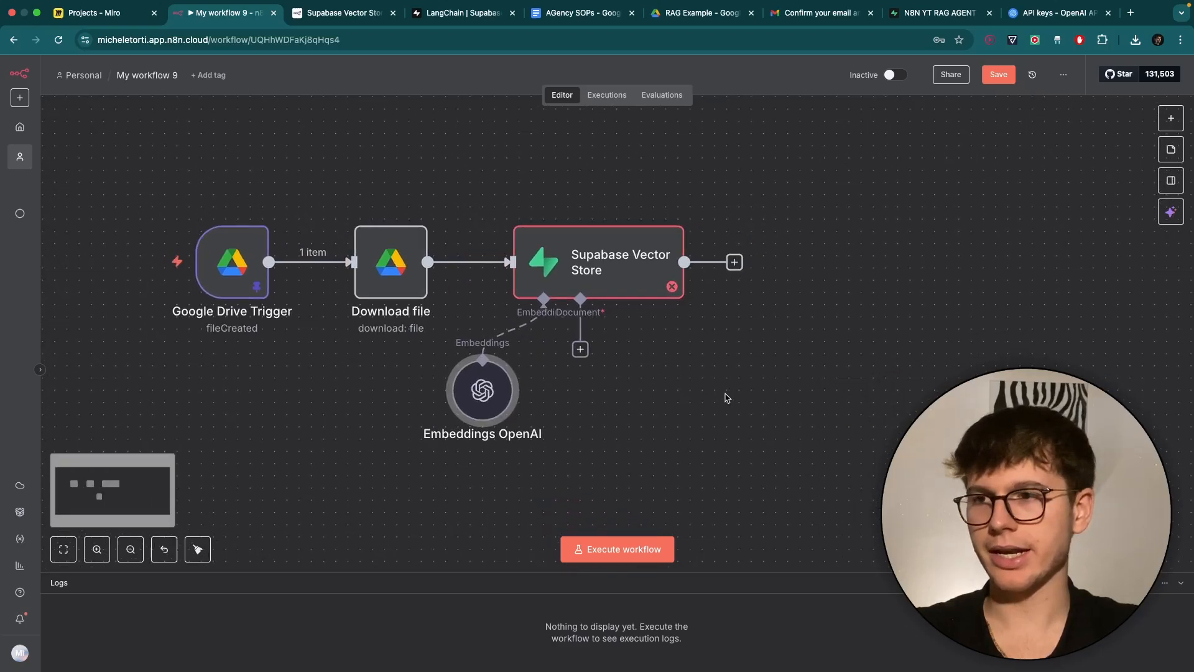
scroll(727, 398, right, 3)
Attach a Default Data Loader to the vector store's Document input, reading Binary data from all input items.
click(532, 330)
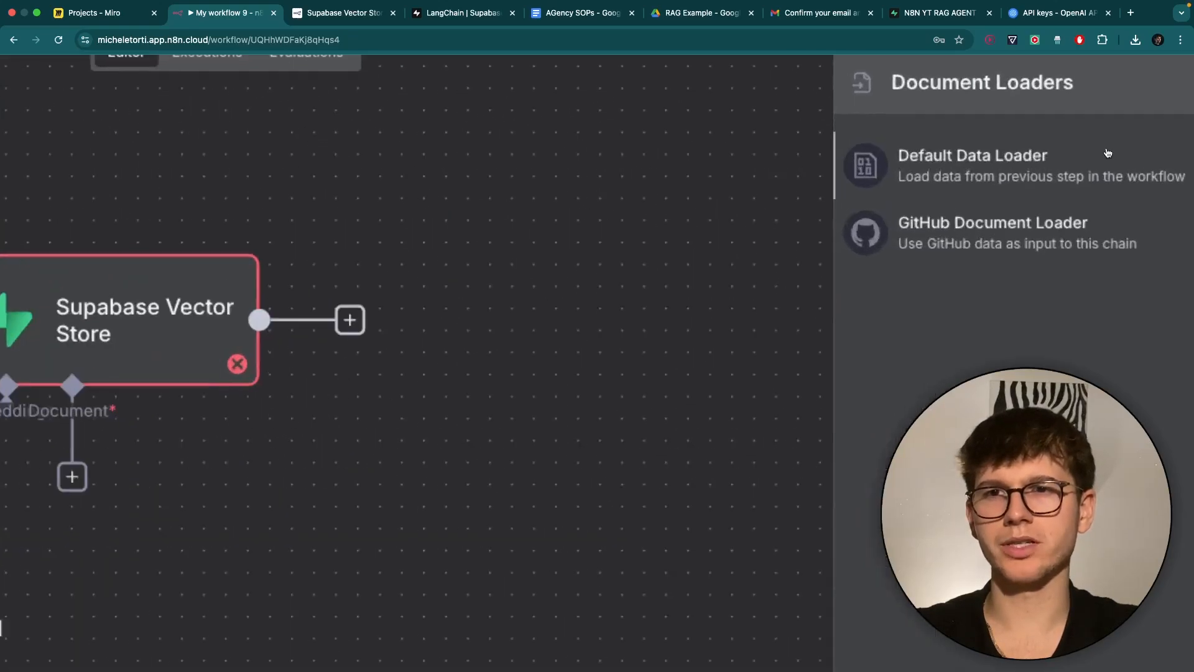
click(1038, 160)
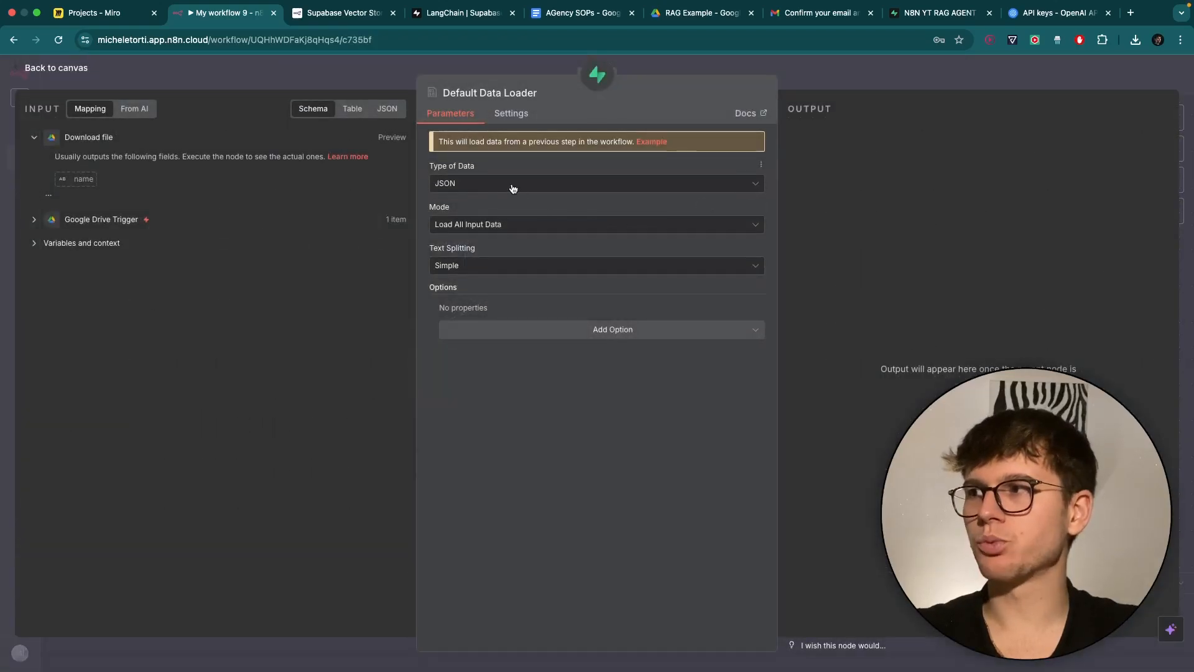
click(484, 186)
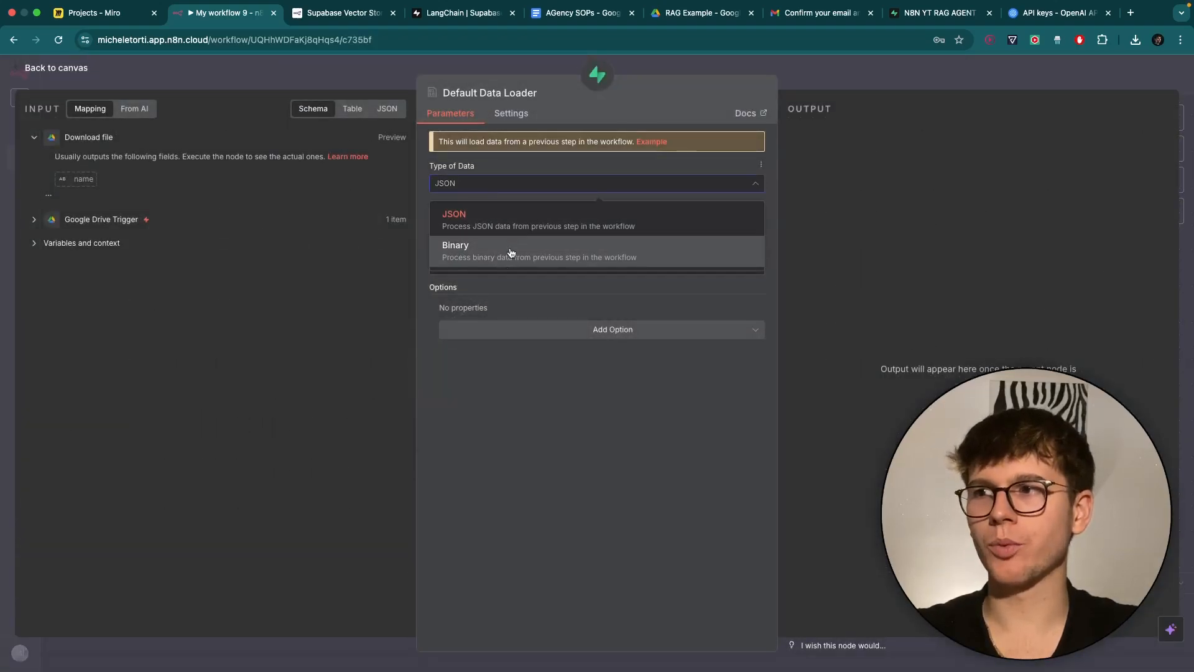
click(464, 251)
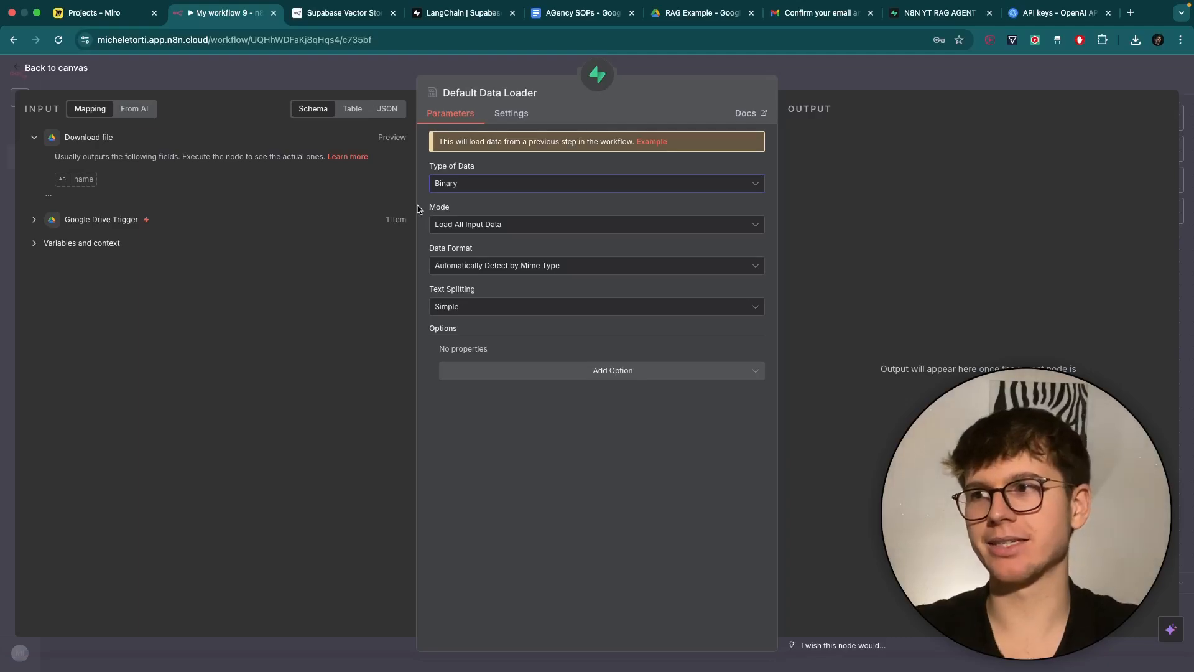
click(488, 224)
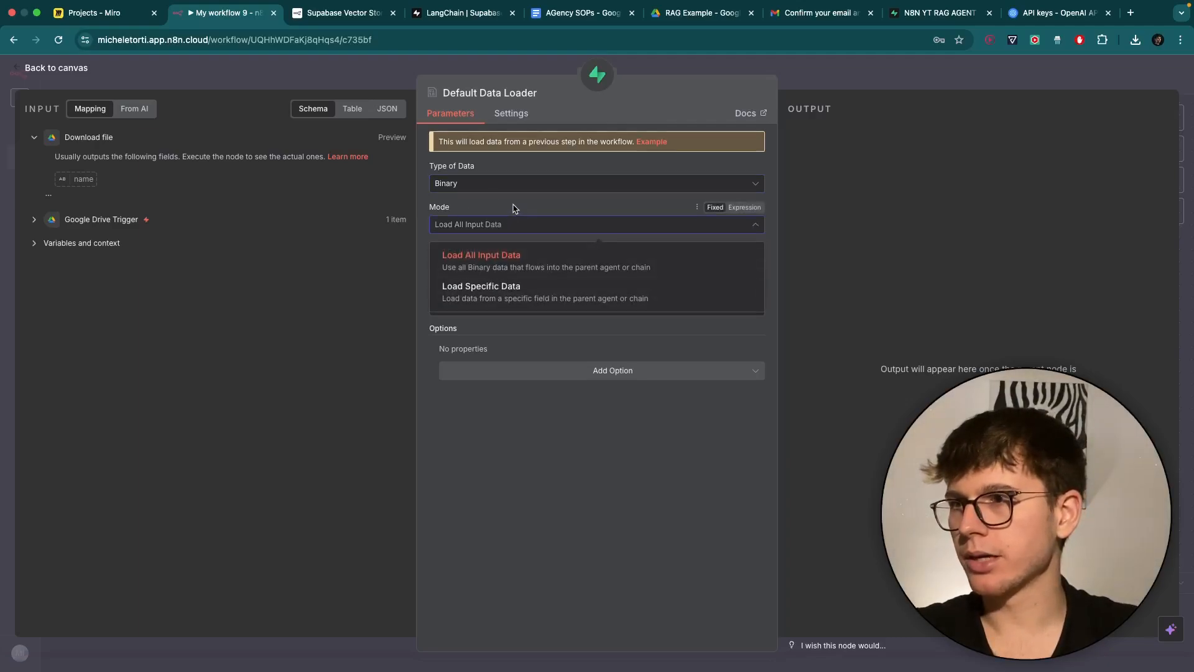
click(514, 207)
Keep automatic mime-type format detection and Simple text splitting, adding no extra loader options.
click(526, 266)
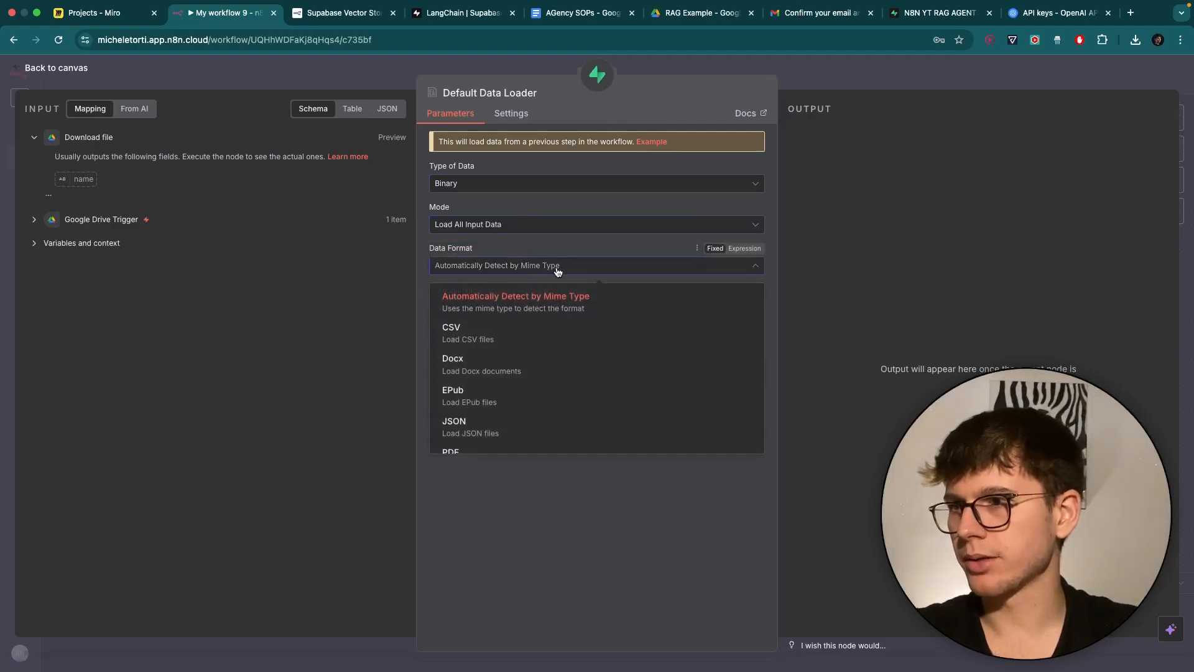
scroll(538, 333, down, 3)
scroll(531, 349, up, 3)
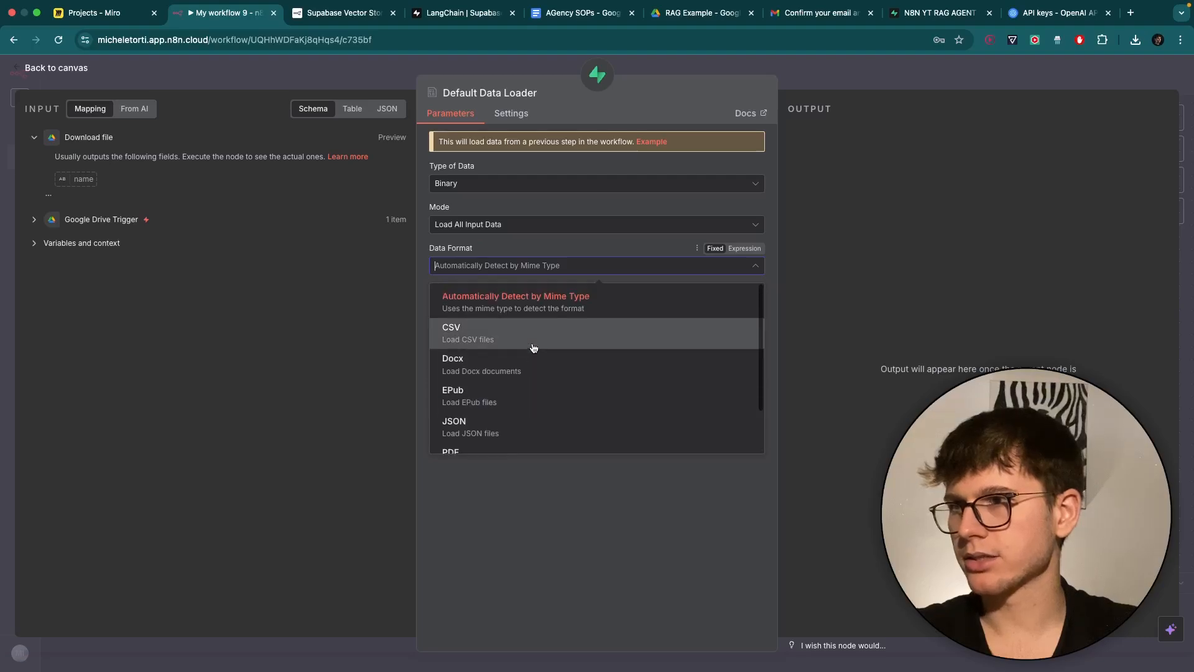
click(536, 245)
click(514, 307)
click(521, 288)
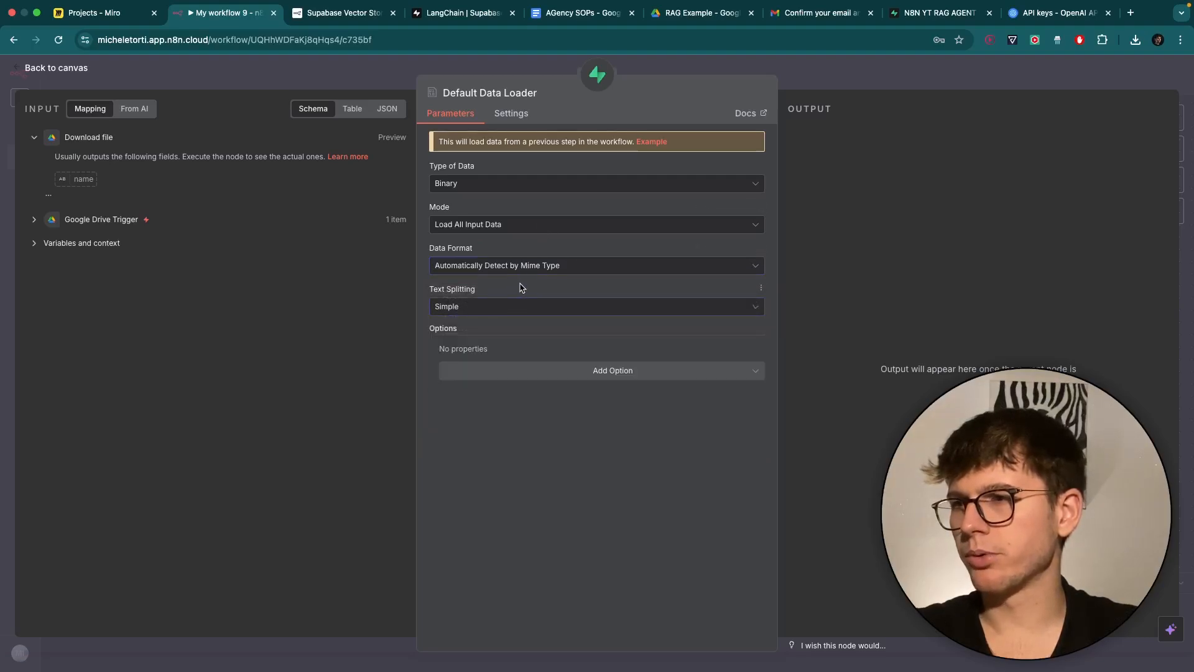
click(536, 369)
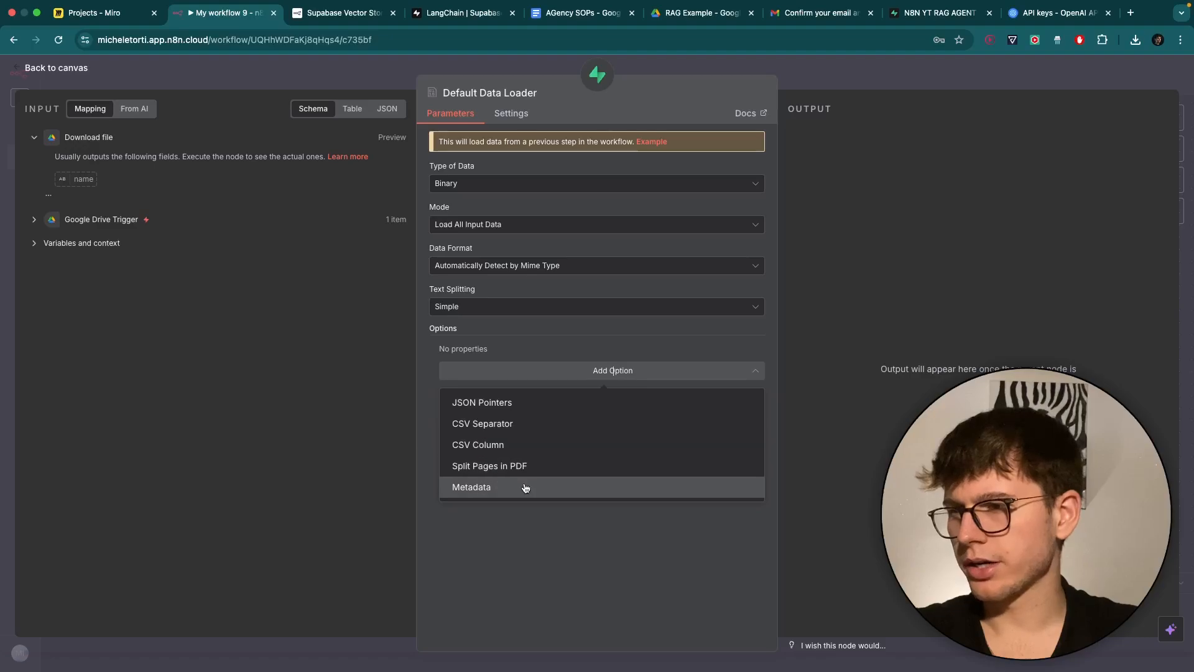
click(527, 519)
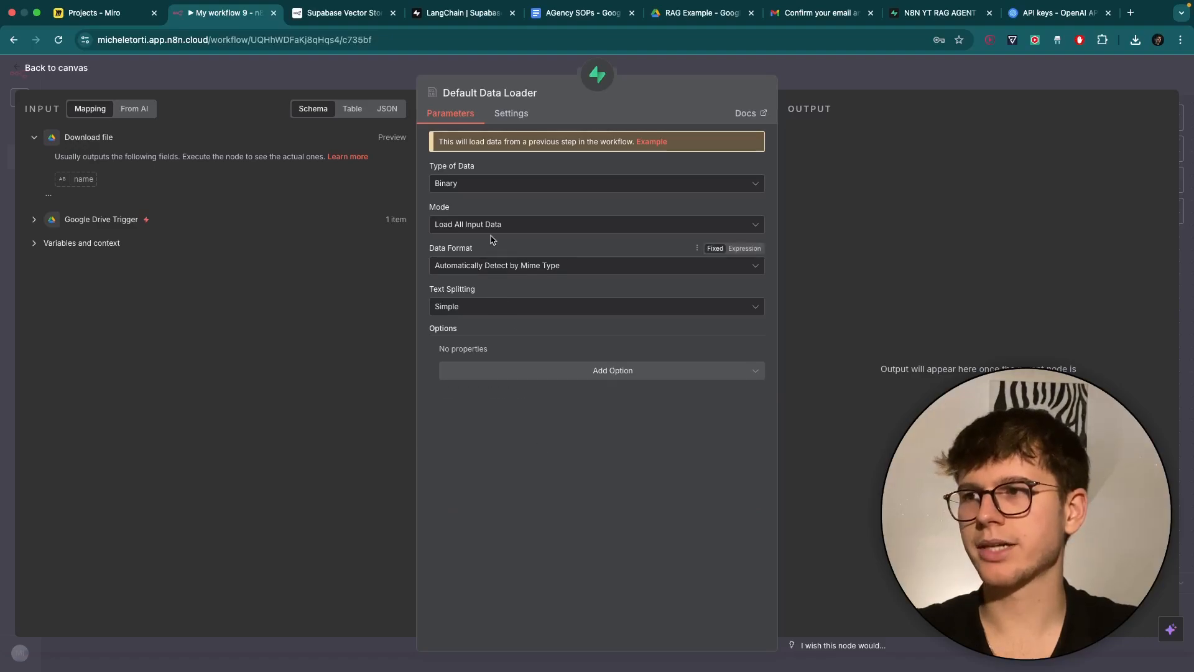
click(493, 307)
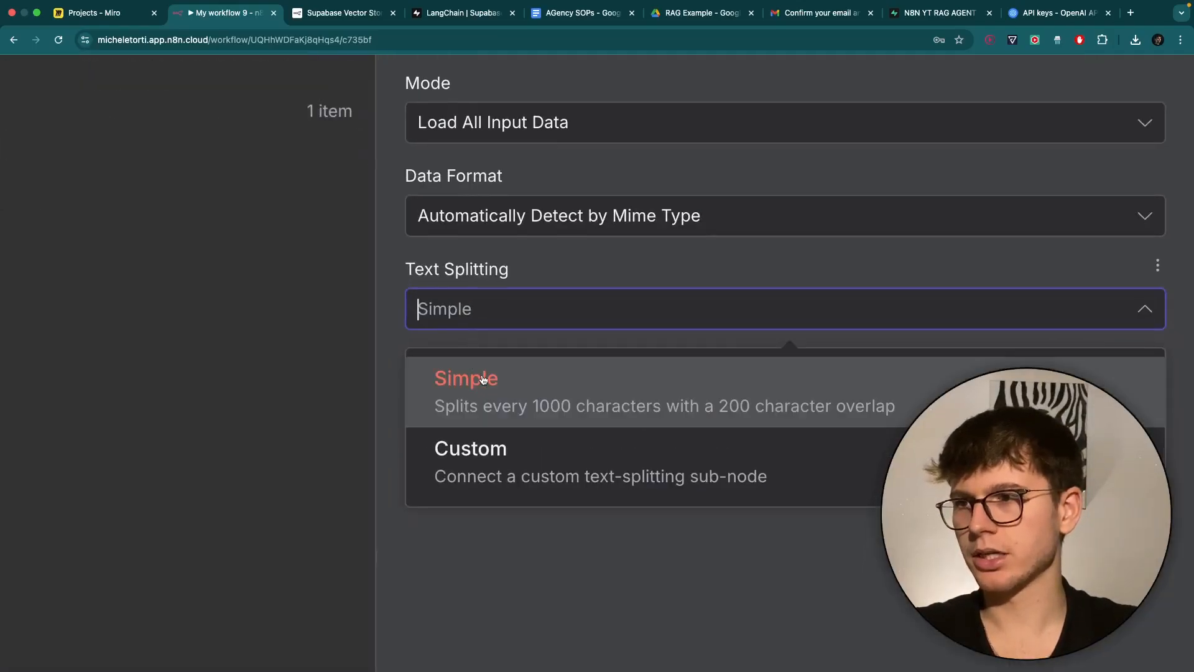
scroll(491, 381, down, 1)
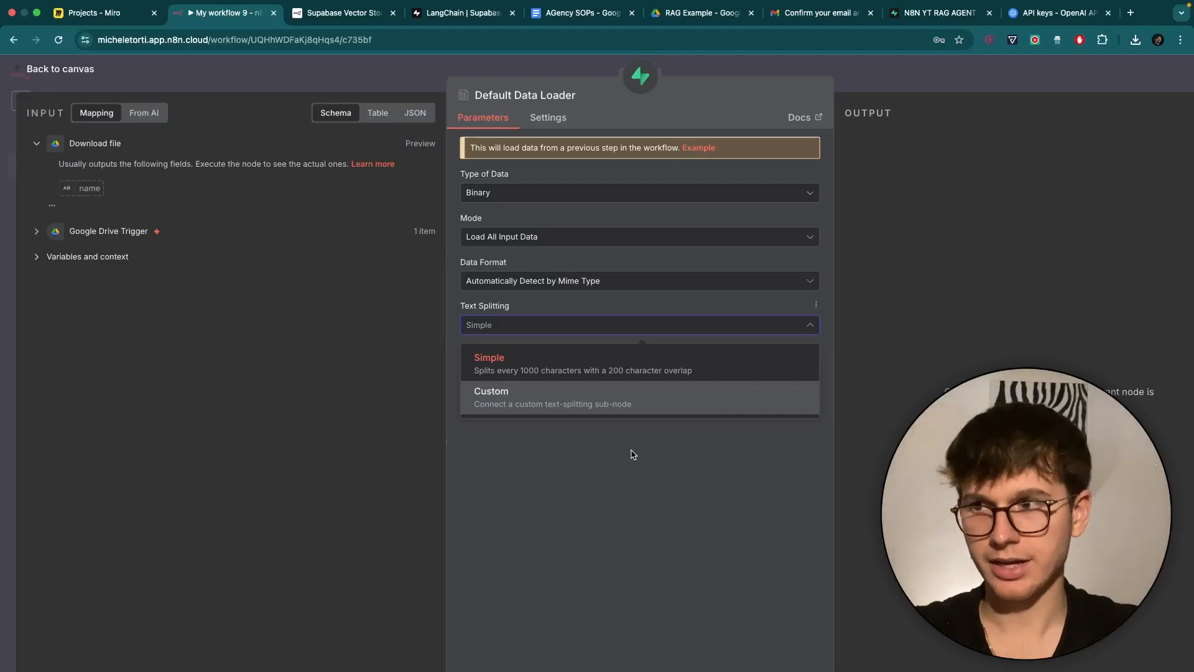
click(614, 488)
scroll(791, 278, down, 2)
Nudge Embeddings OpenAI lower and line the Default Data Loader up beside it.
click(847, 82)
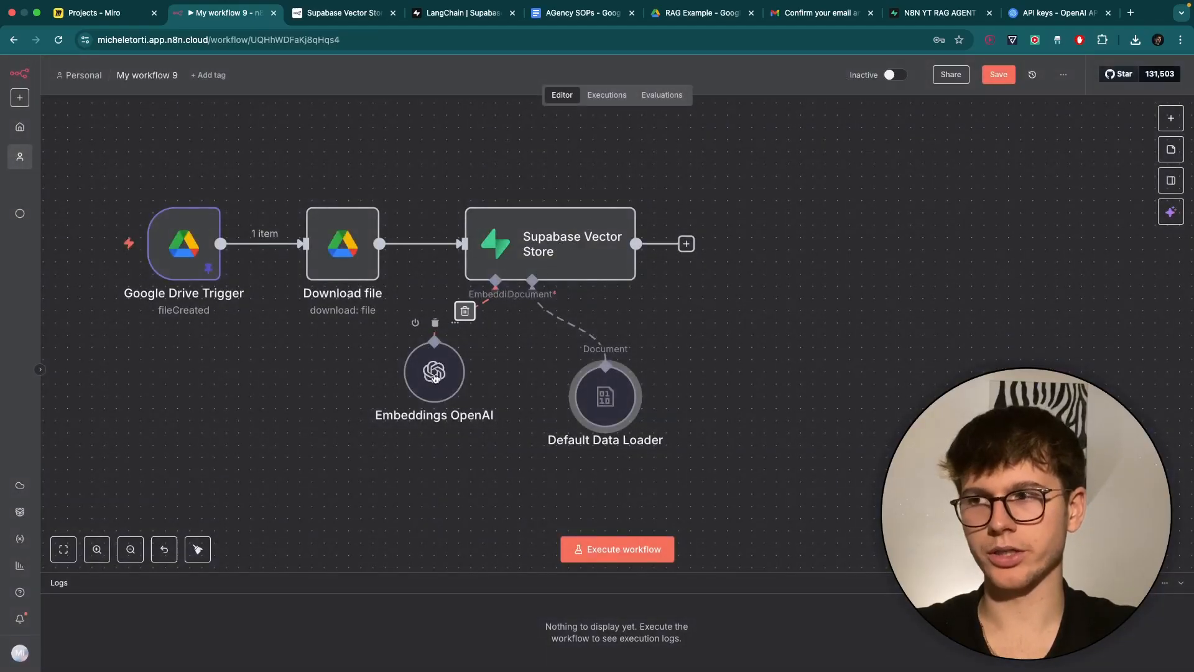
drag(401, 364, 401, 376)
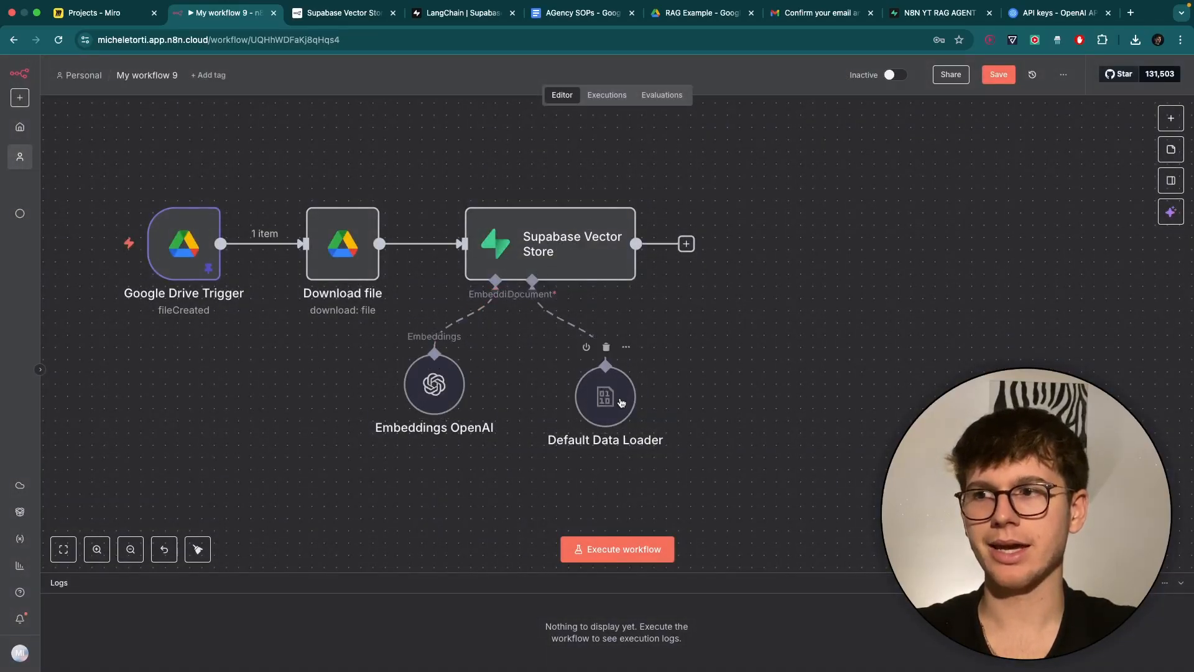
drag(615, 397, 590, 402)
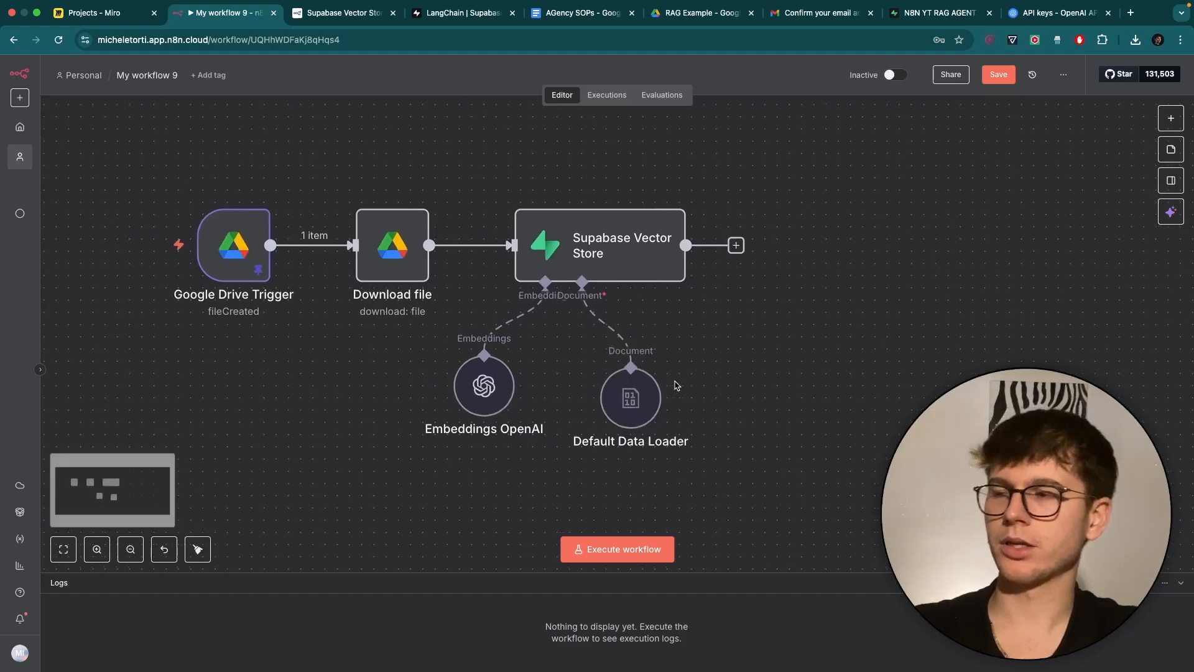
scroll(356, 268, left, 5)
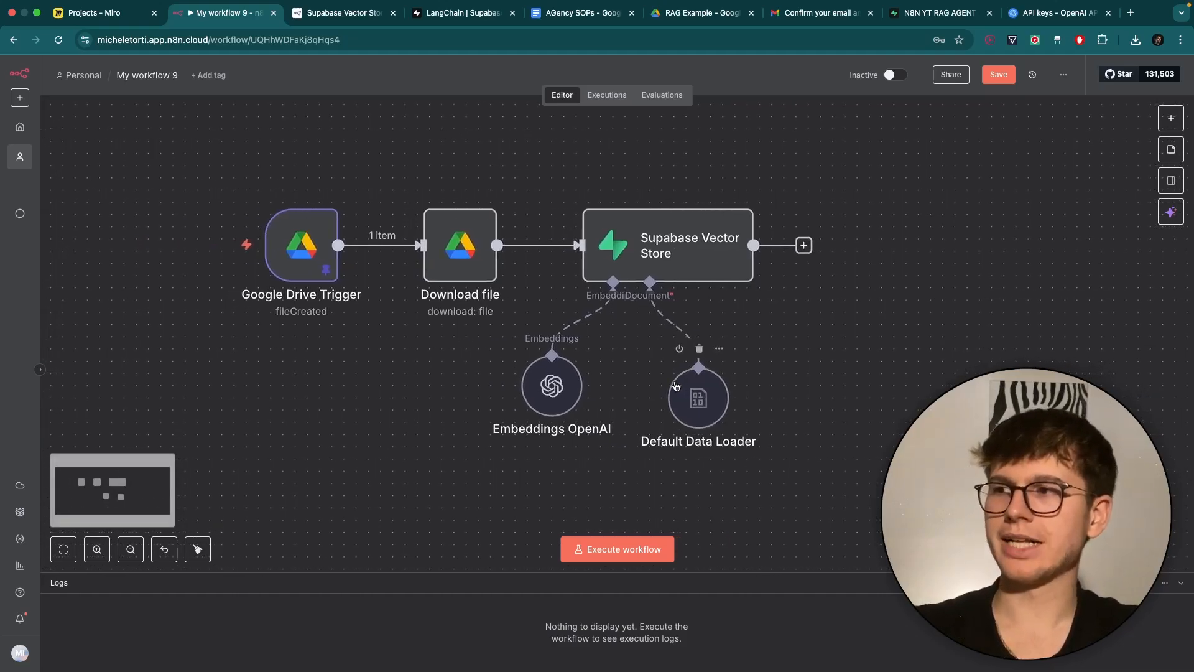
Unpin the Google Drive Trigger's saved test data.
double_click(306, 252)
click(1160, 136)
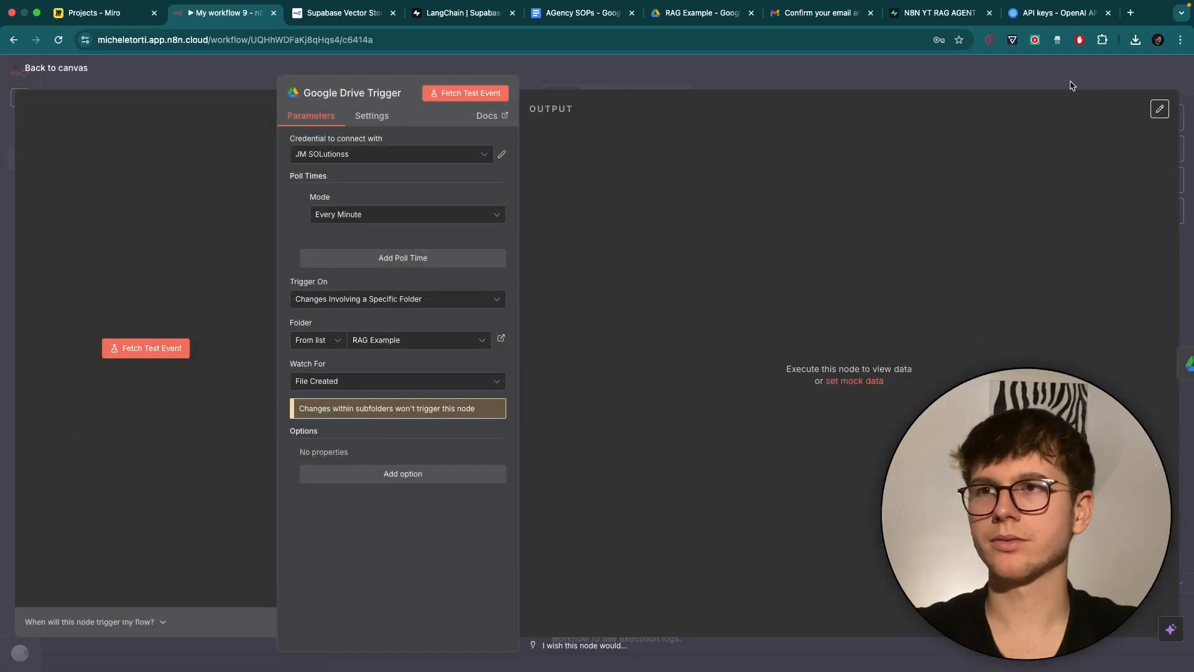
click(1070, 84)
click(678, 162)
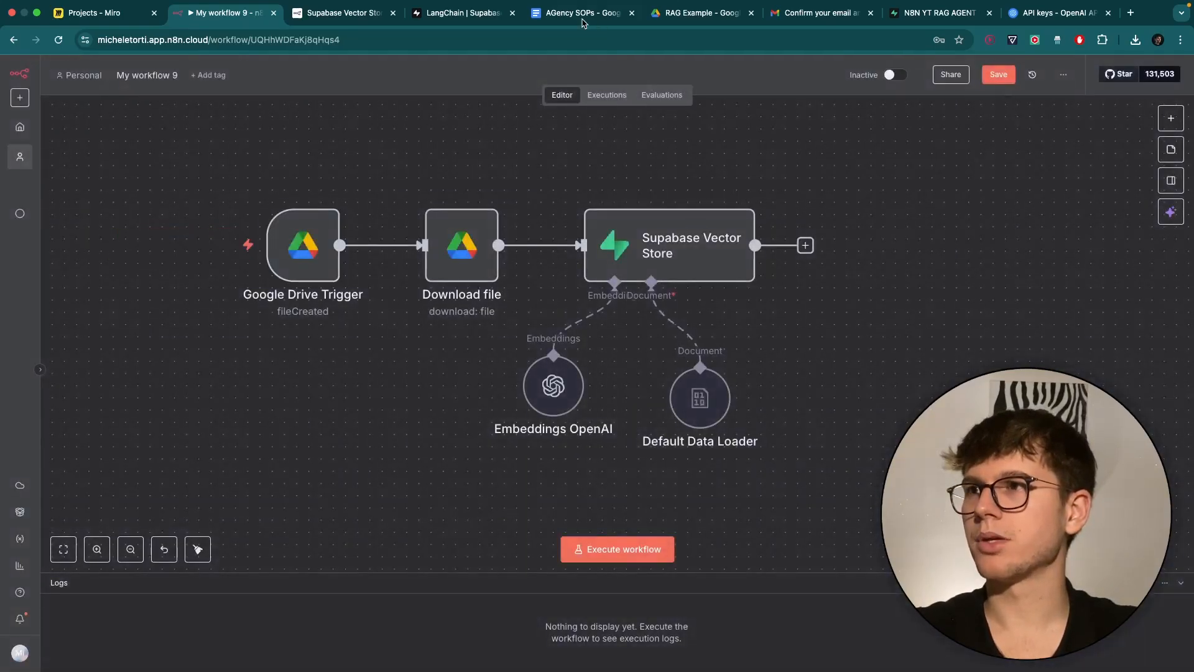
Re-upload AGency SOPs (2).pdf into the RAG Example Drive folder, replacing the existing file.
click(670, 17)
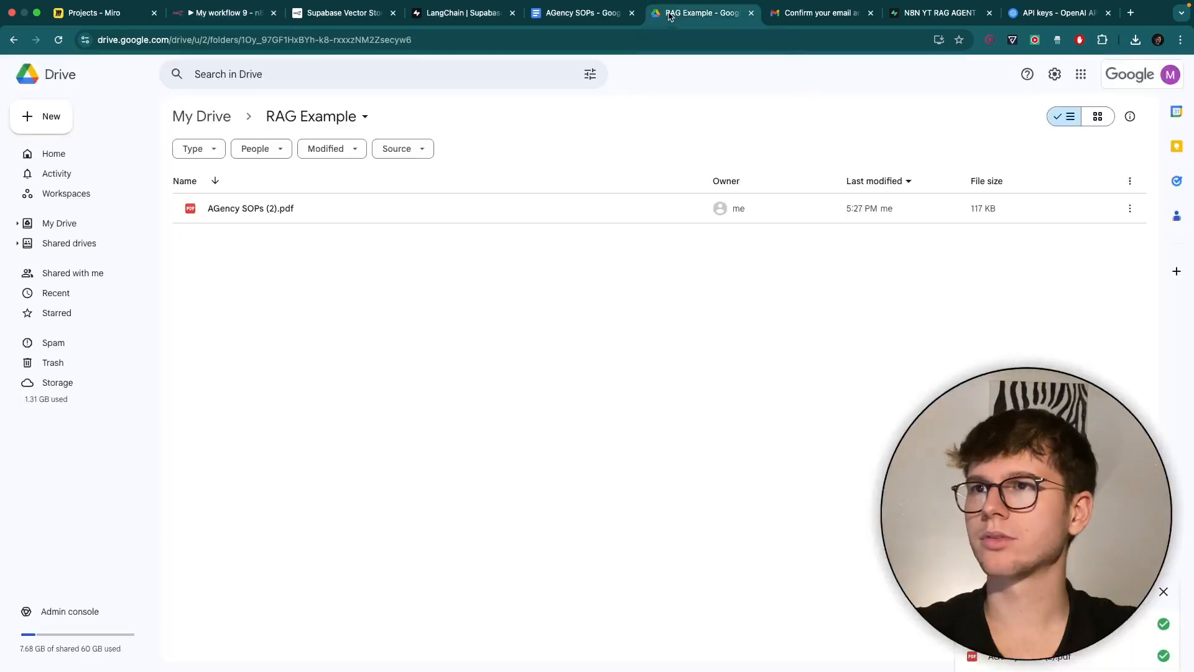
click(1135, 40)
drag(1026, 97, 544, 305)
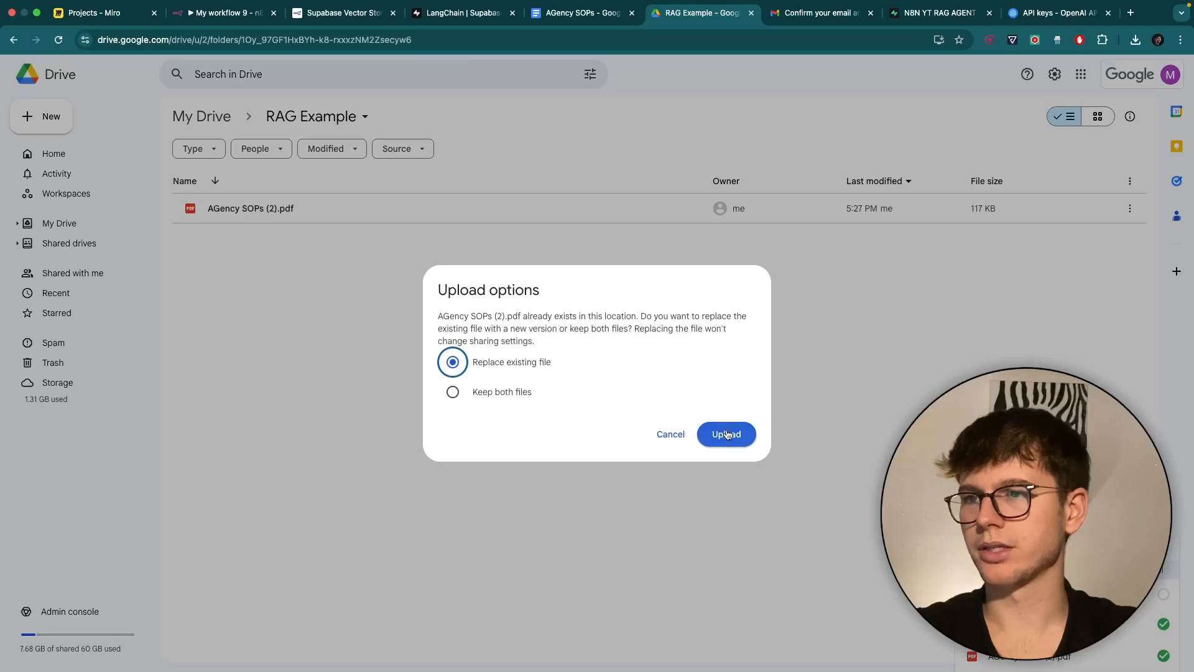
click(725, 436)
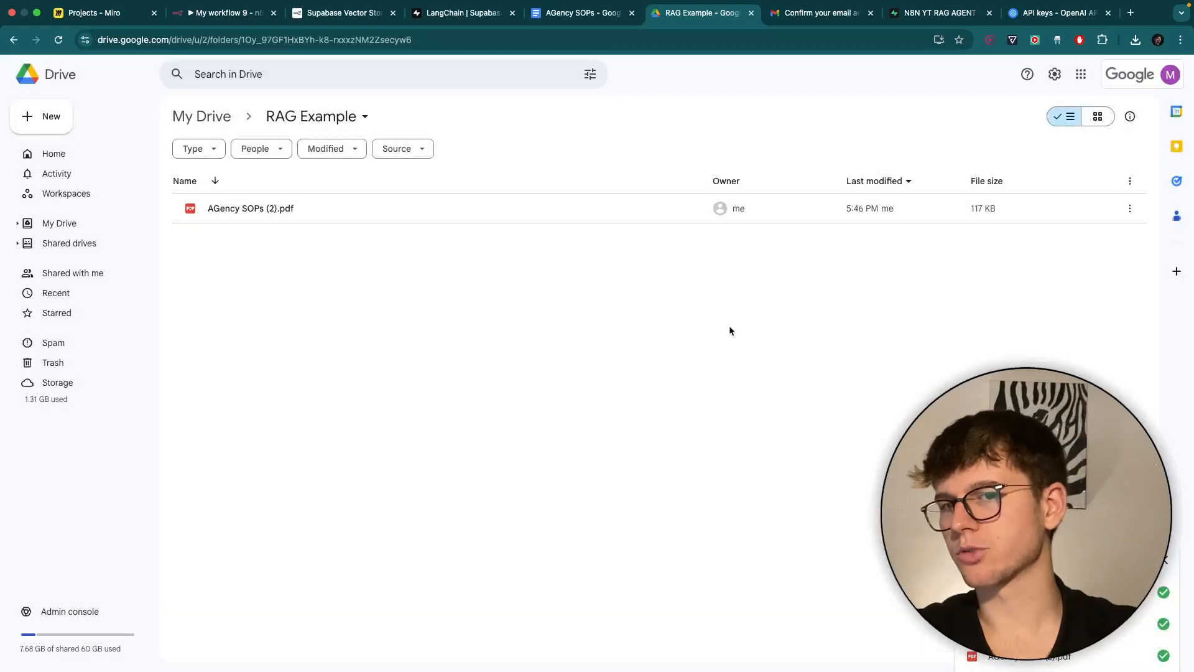
click(227, 14)
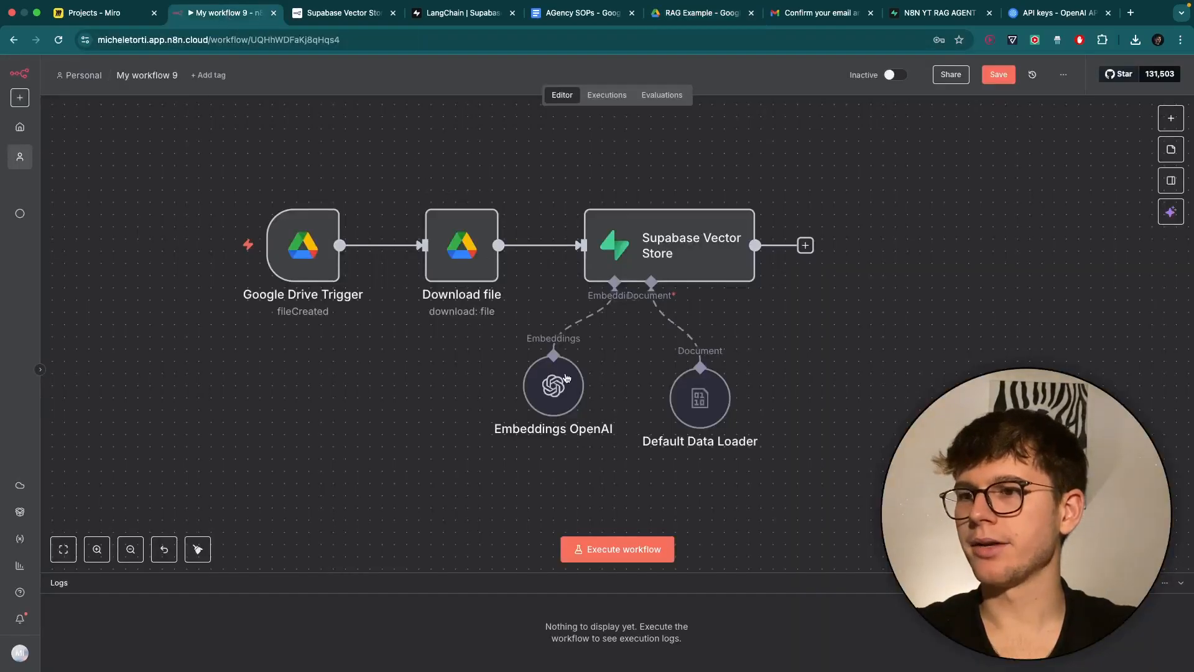
Execute the whole workflow, then check the Supabase documents table for the 9 stored chunks.
click(624, 555)
scroll(632, 461, right, 2)
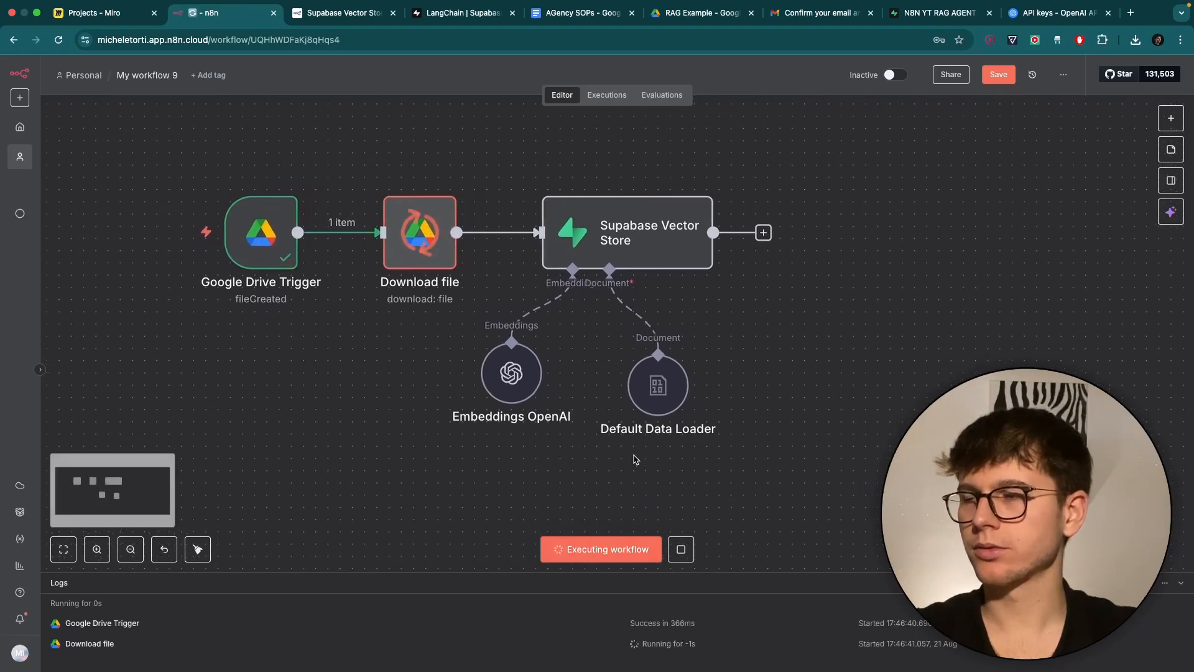
scroll(538, 478, right, 2)
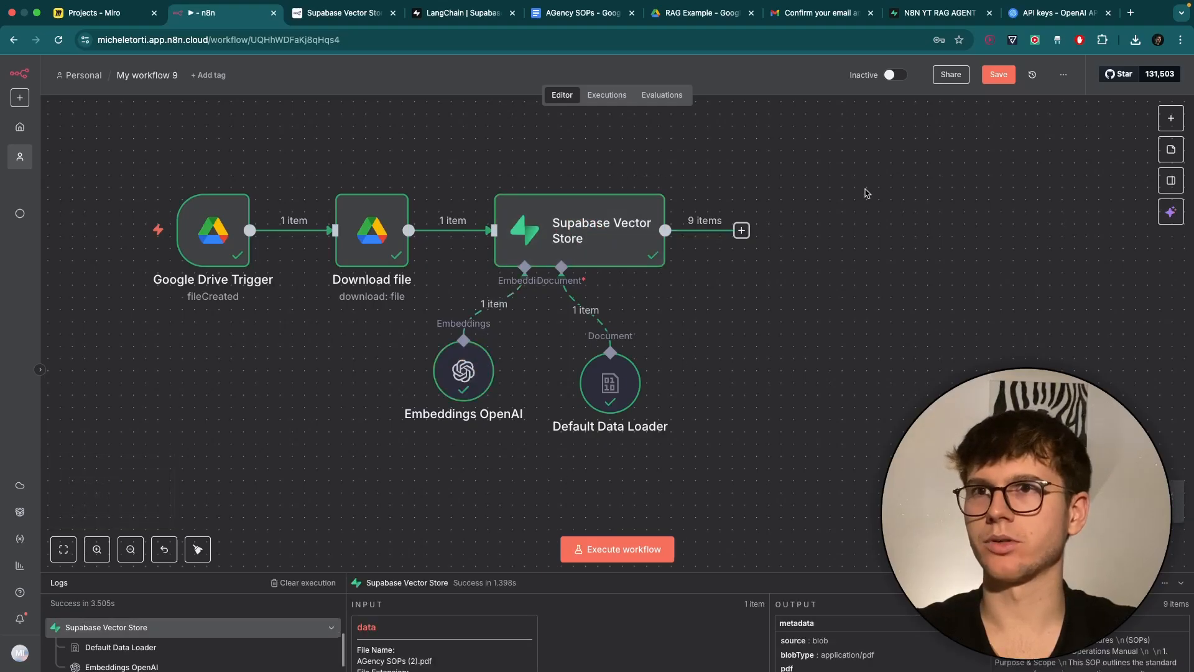
click(945, 14)
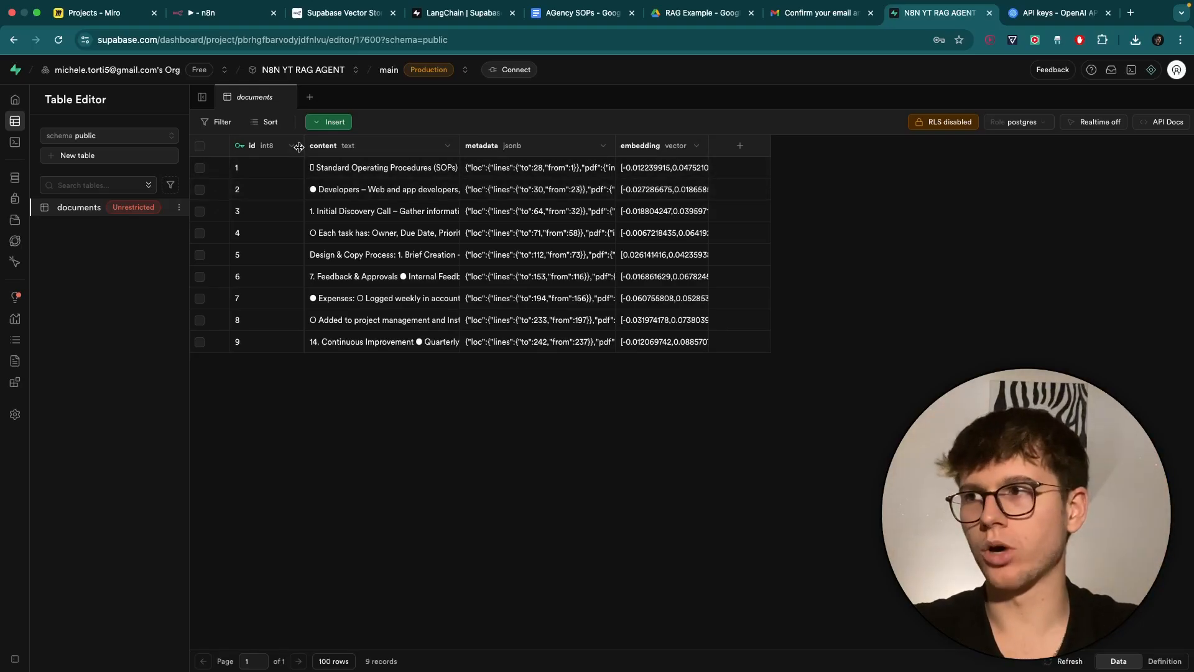
Inspect row 1's content, metadata JSON and embedding value without saving changes.
double_click(344, 168)
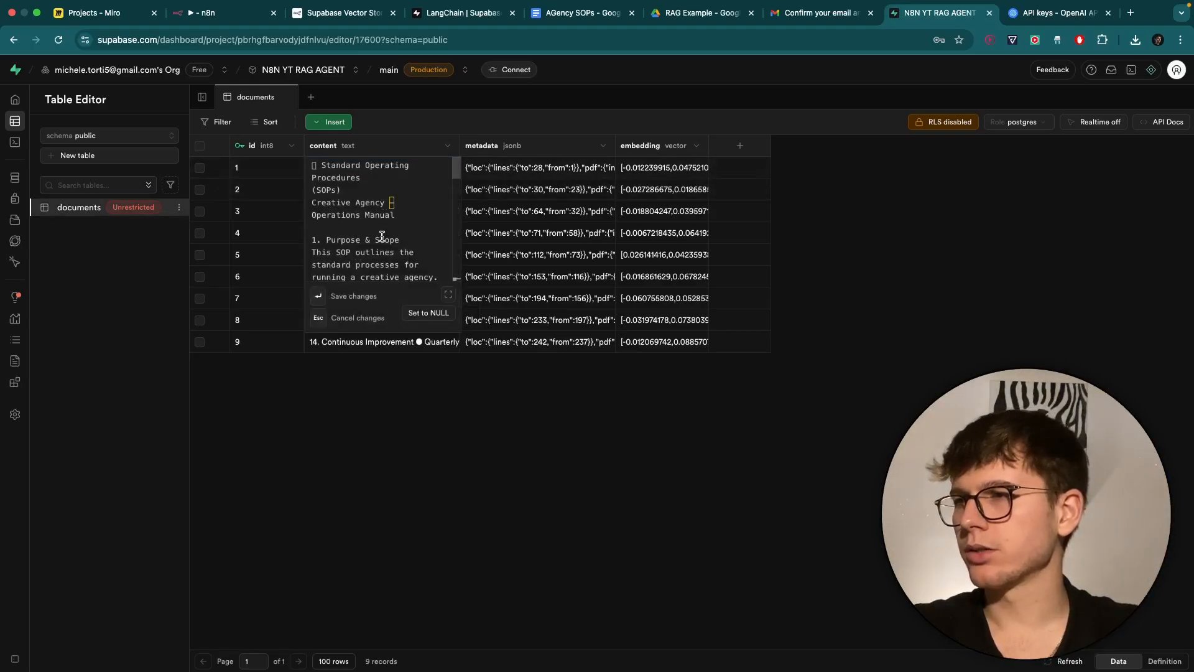
scroll(387, 240, down, 5)
click(384, 317)
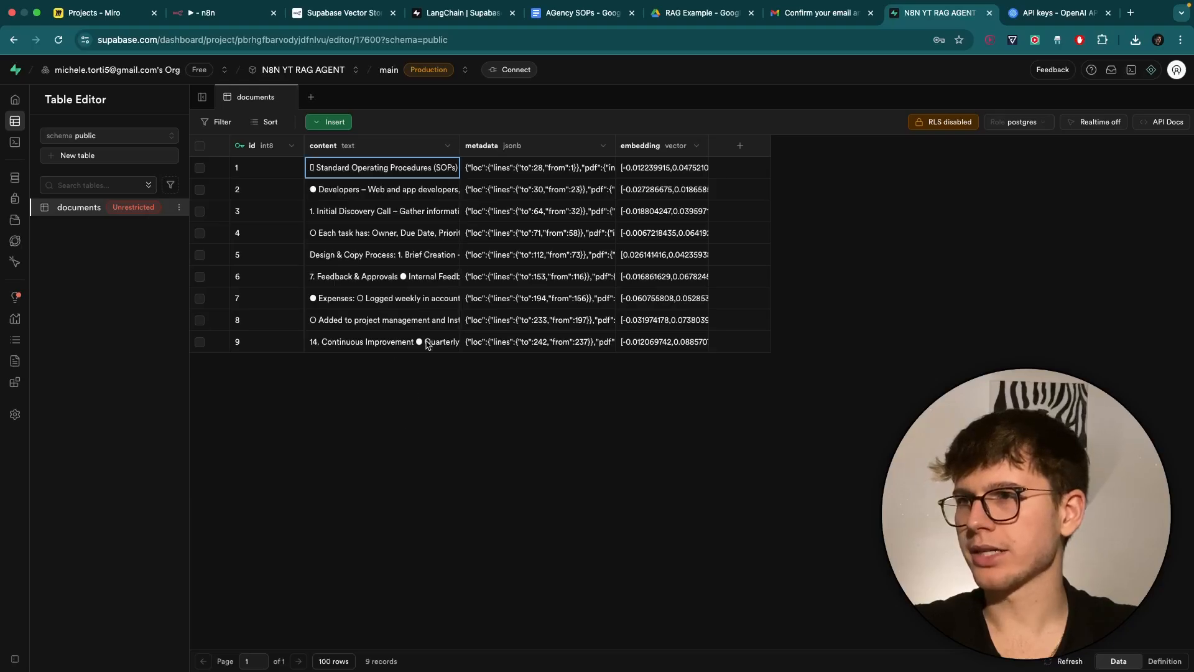
double_click(500, 166)
scroll(533, 252, down, 5)
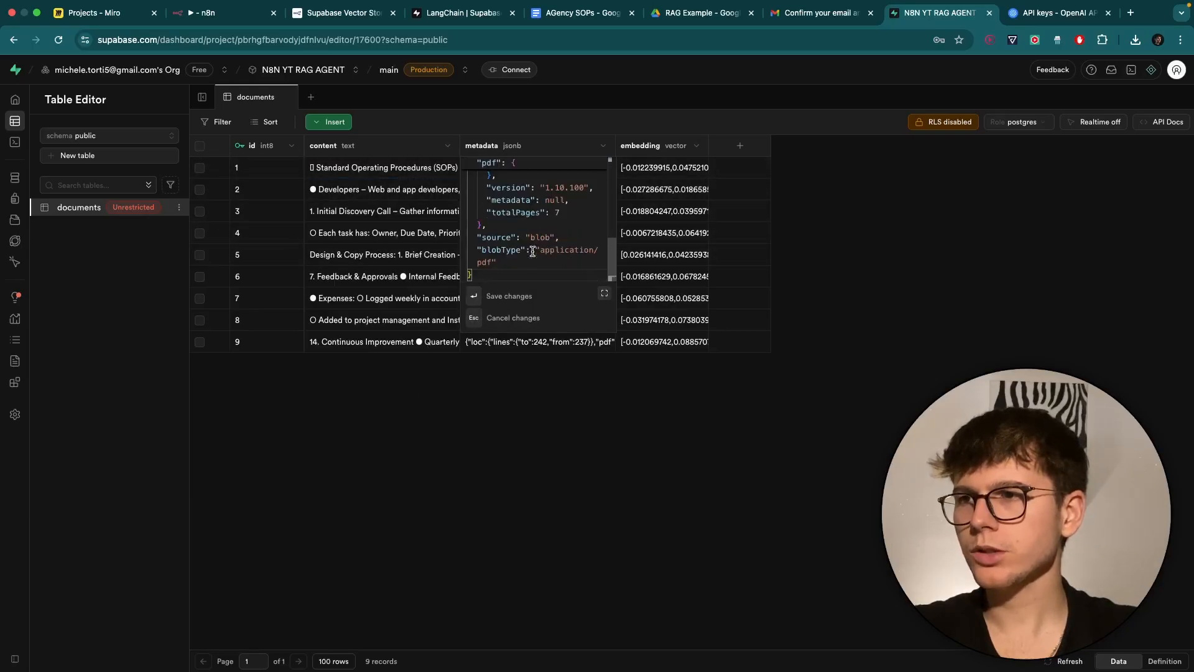
scroll(532, 251, up, 5)
click(563, 396)
click(654, 177)
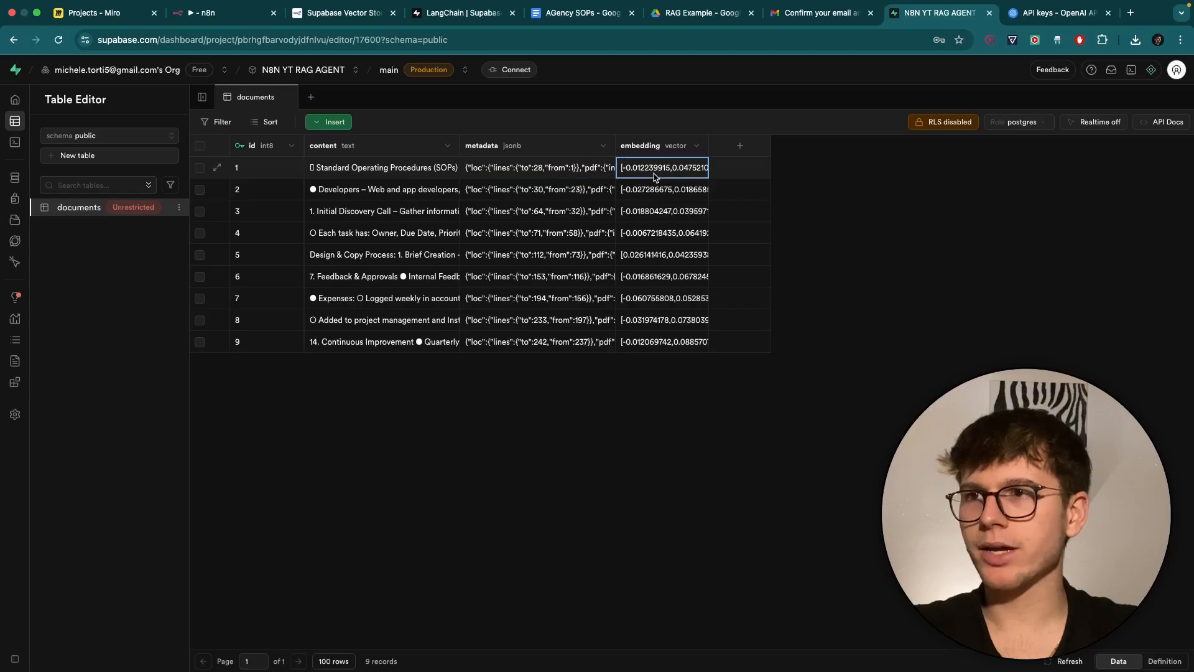
double_click(697, 168)
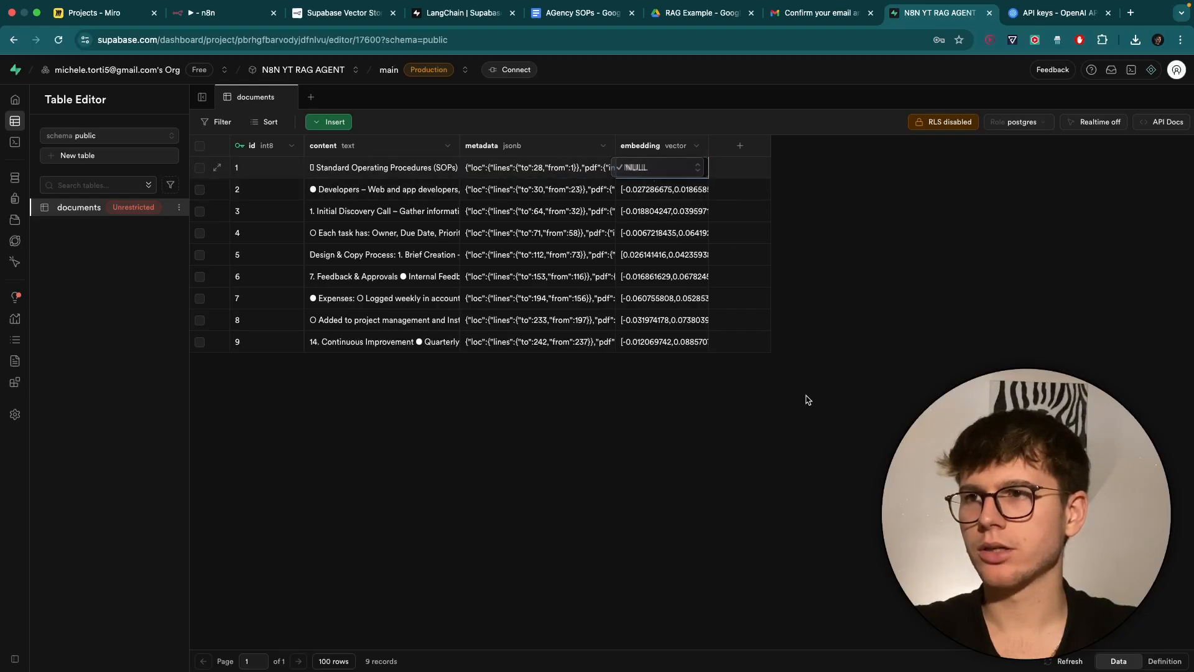
click(756, 392)
Widen the embedding column to show longer vectors, then go back to the n8n workflow.
scroll(669, 207, up, 5)
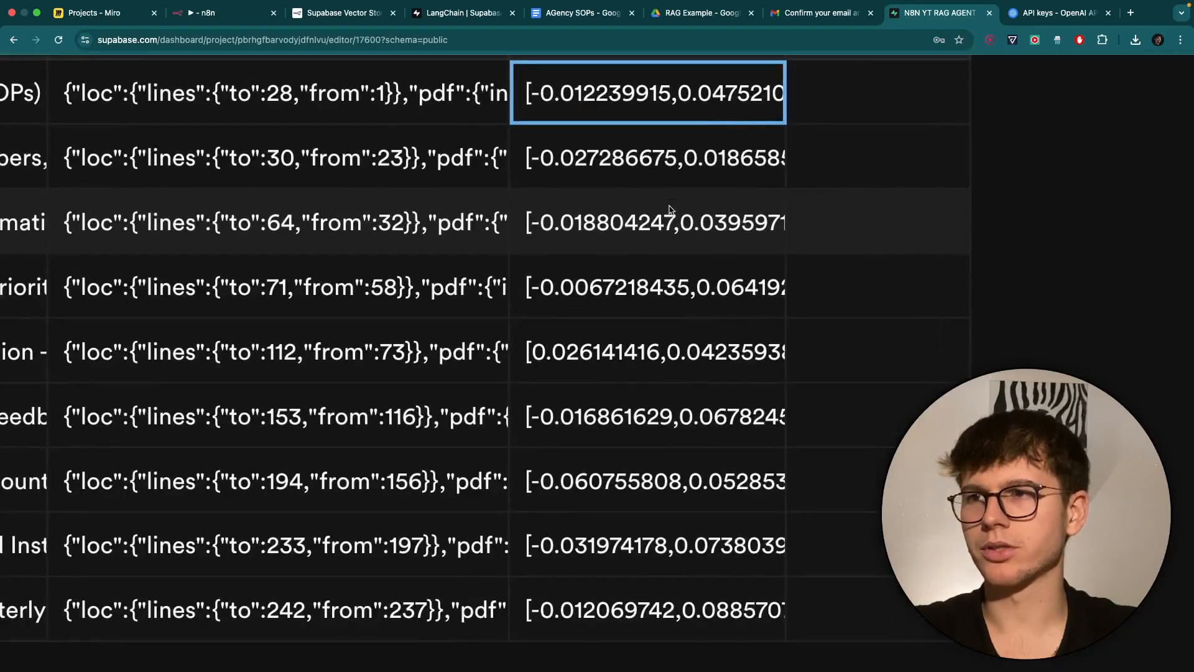
scroll(669, 207, down, 5)
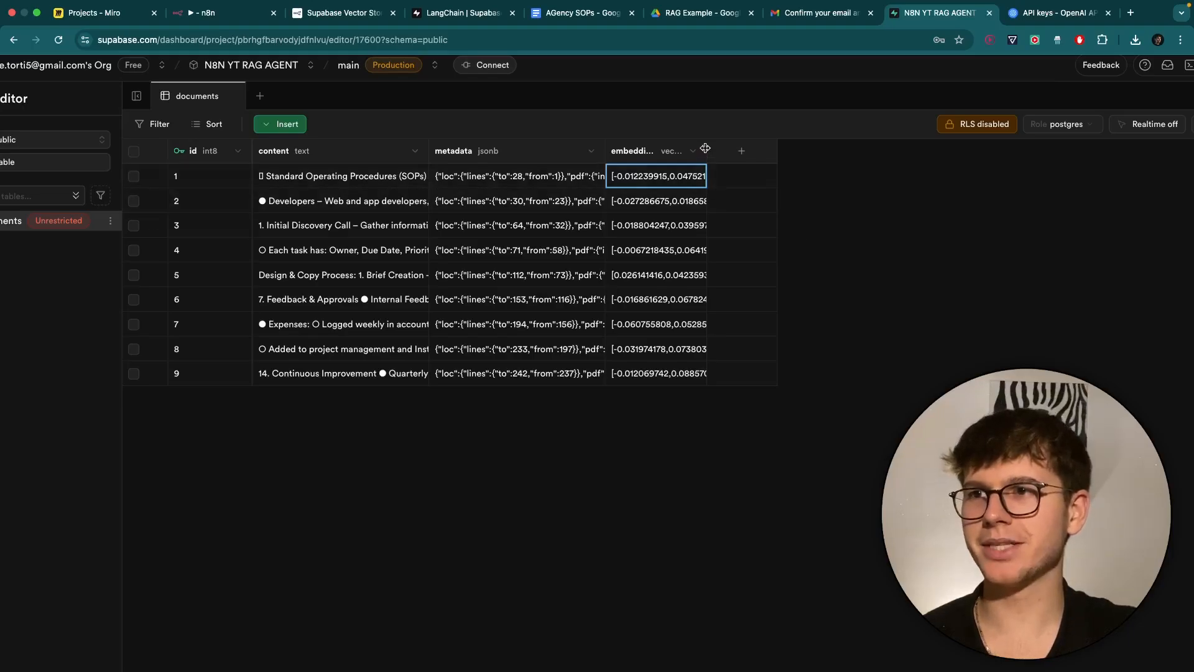
drag(705, 148, 1091, 150)
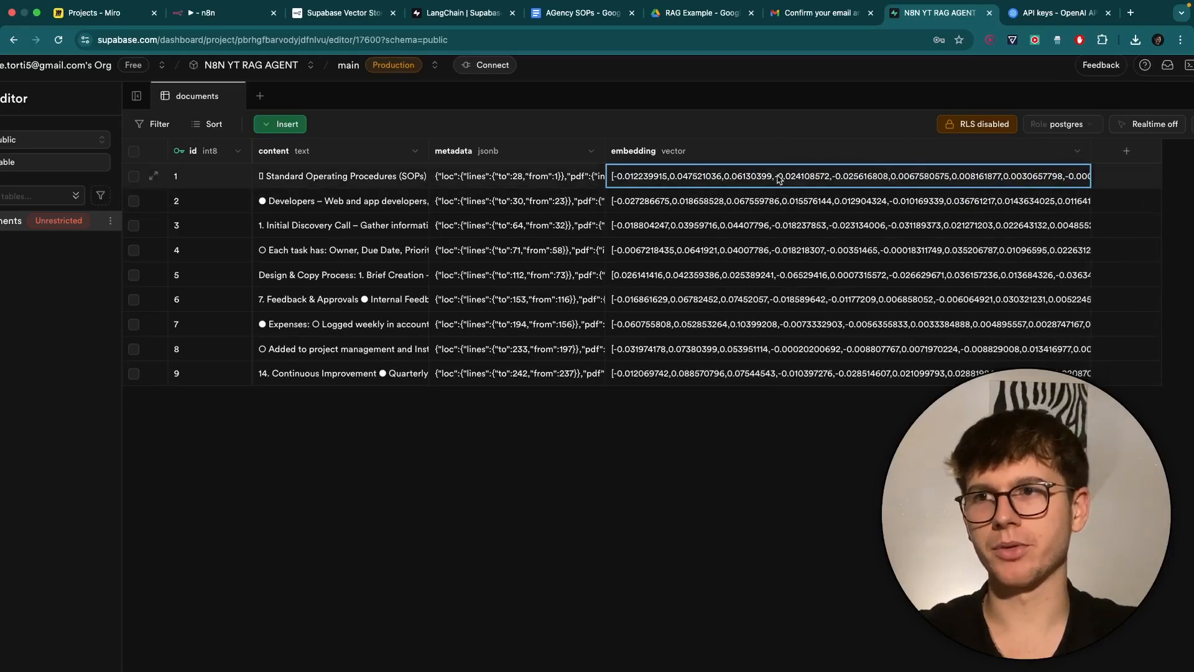
scroll(786, 183, right, 2)
scroll(787, 183, down, 3)
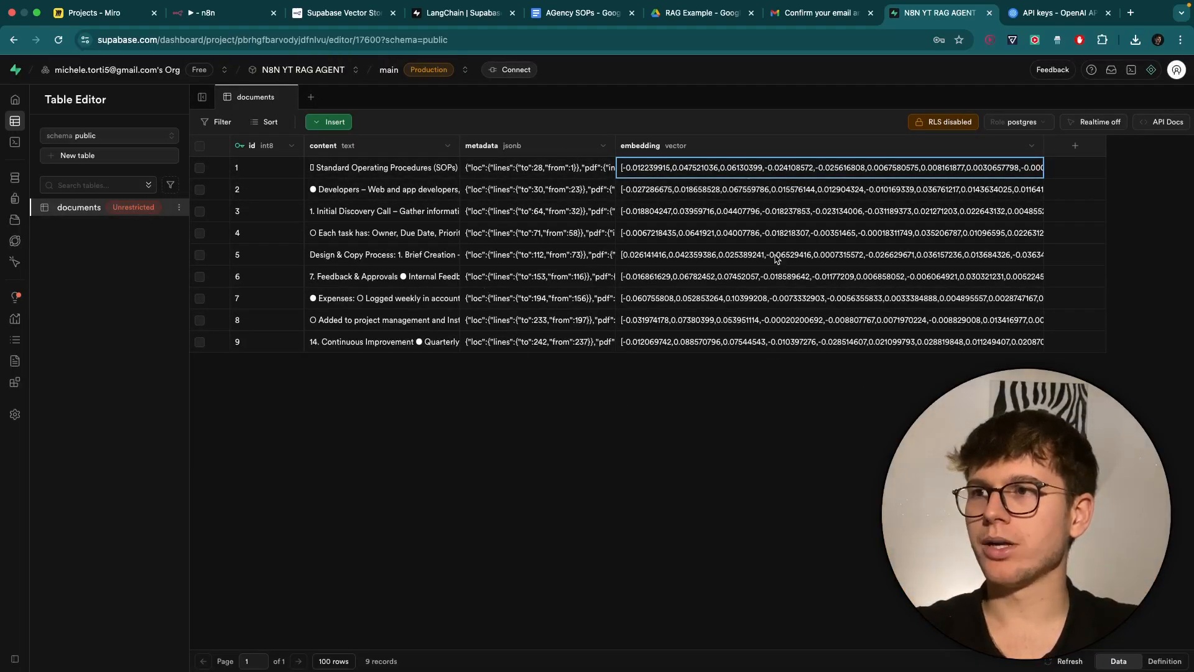
click(224, 13)
scroll(502, 124, left, 3)
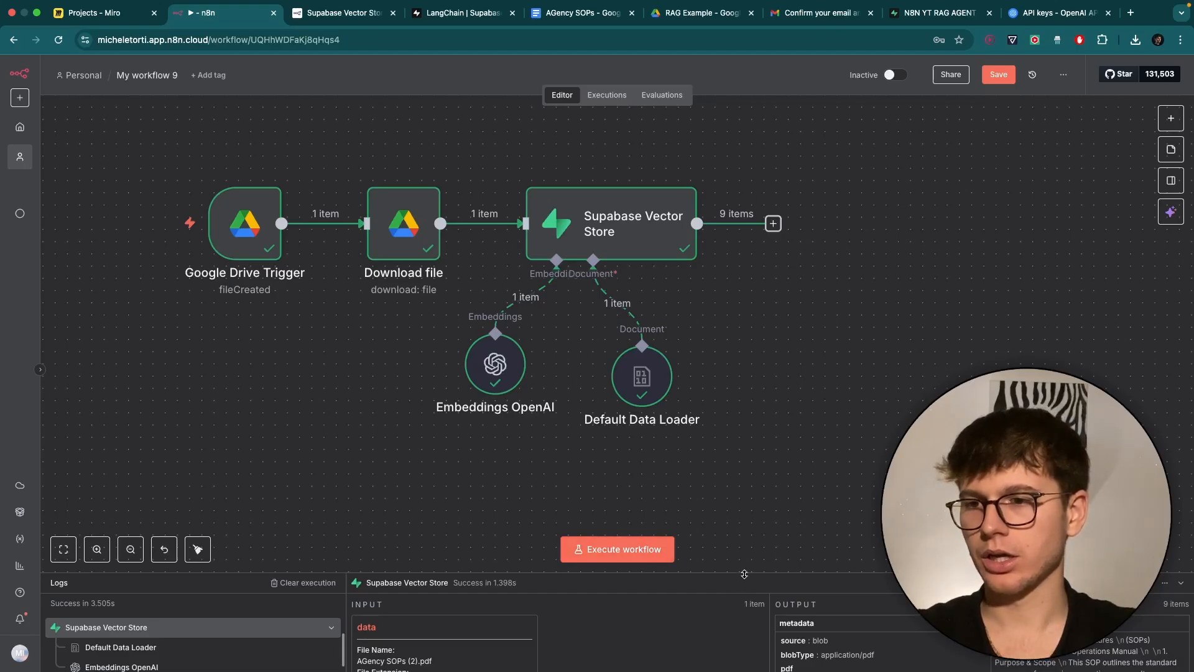
Save 'My workflow 9' with Ctrl+S and scroll down to free canvas space below the nodes.
scroll(718, 316, down, 3)
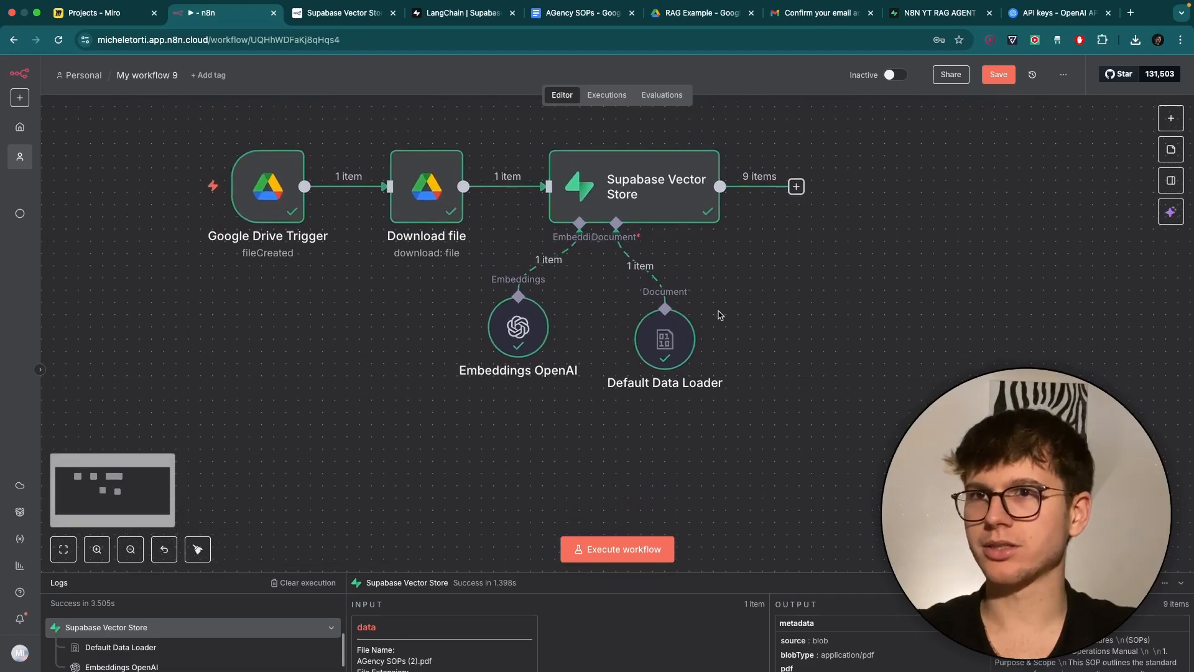
scroll(718, 316, up, 3)
key(ctrl+s)
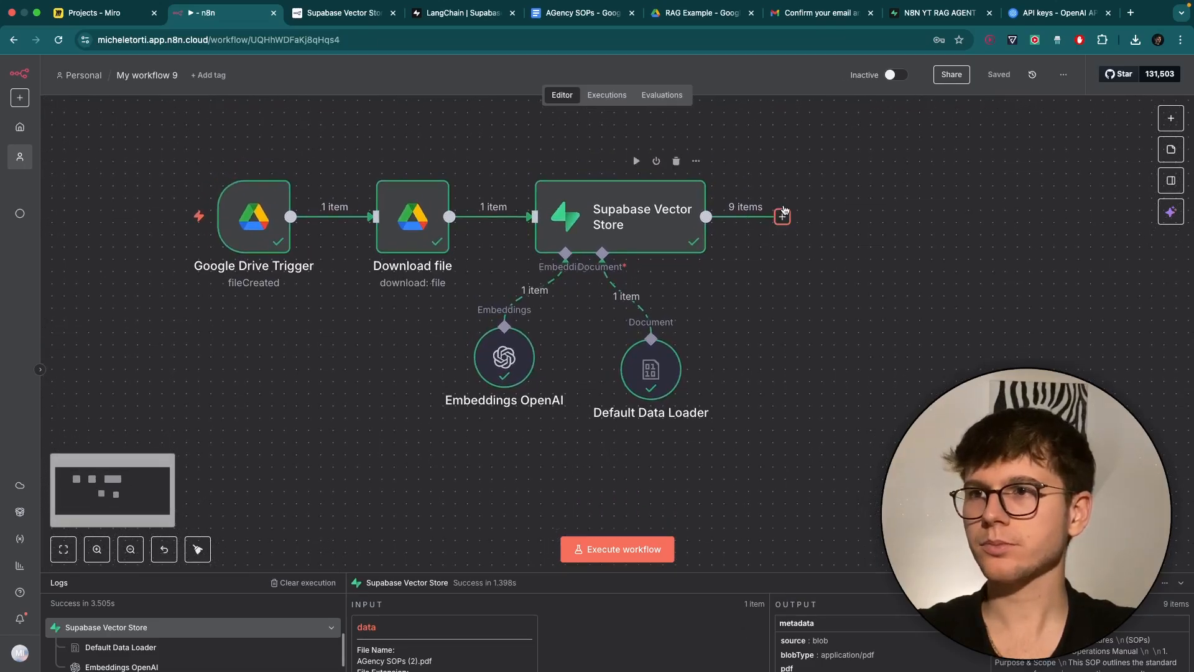
scroll(560, 224, left, 2)
mouse_move(277, 246)
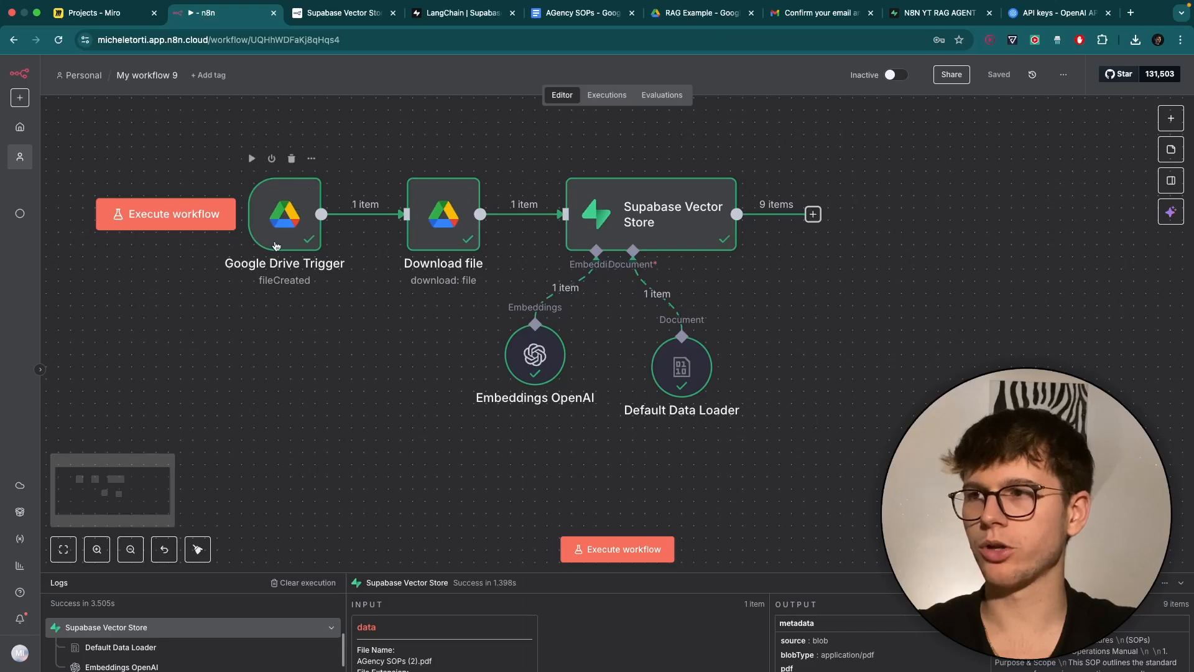
scroll(681, 347, down, 3)
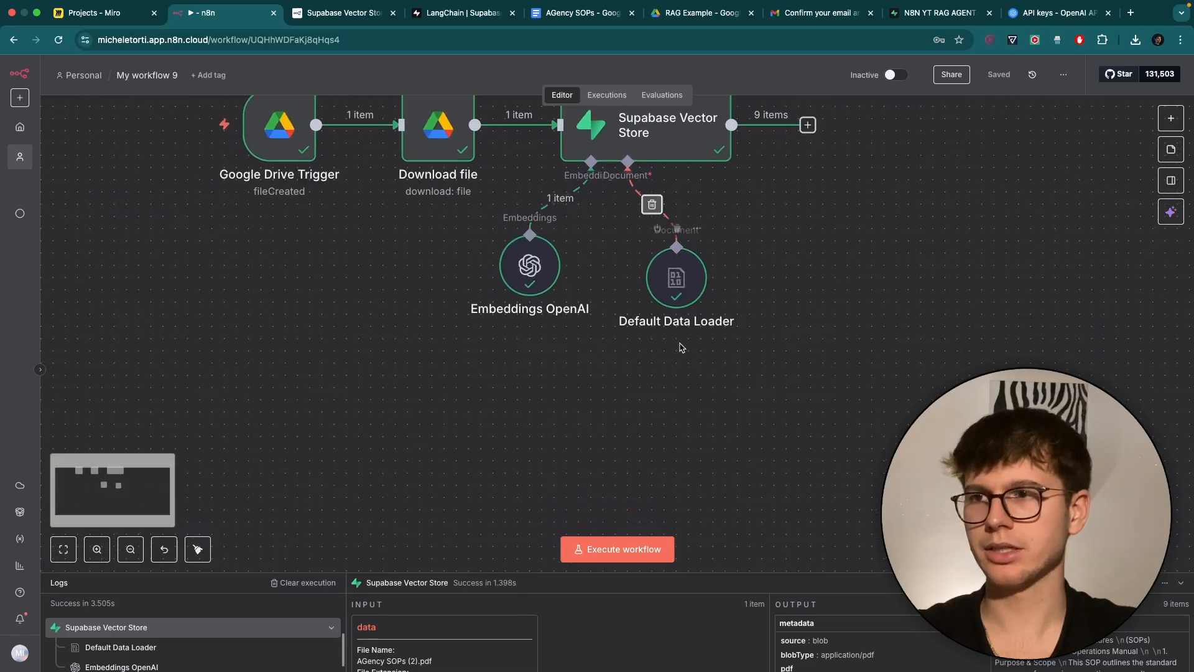
scroll(681, 347, down, 5)
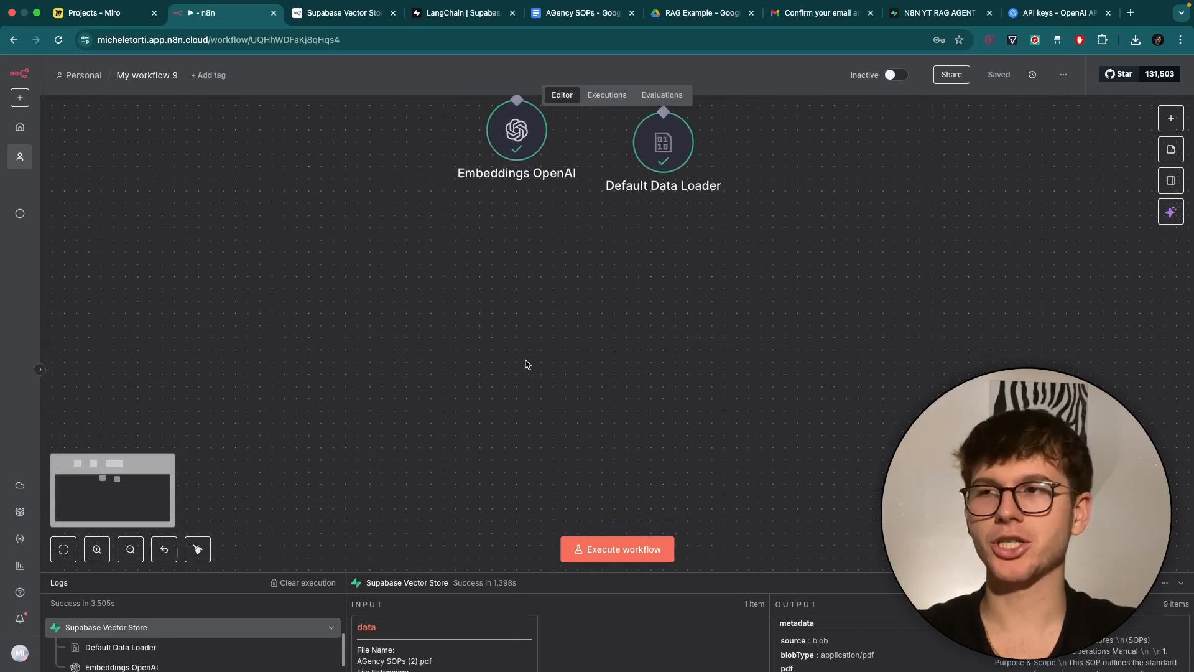
scroll(526, 365, down, 1)
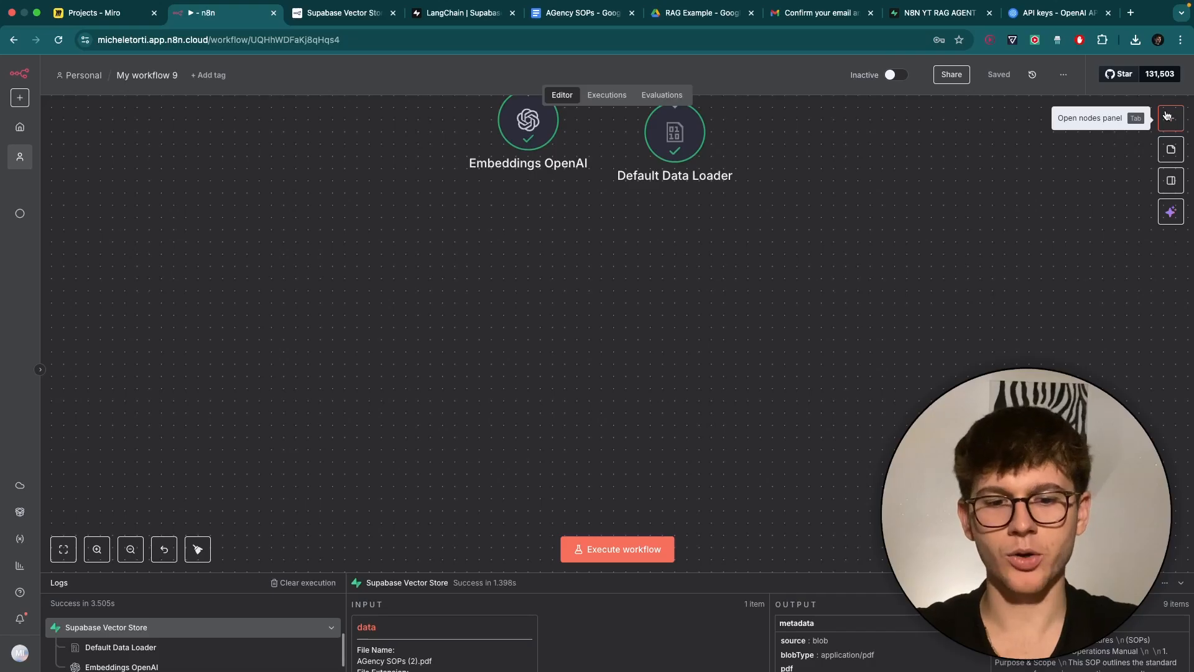
Add an AI Agent node and move it to the centre of the canvas.
click(1167, 117)
text(agent)
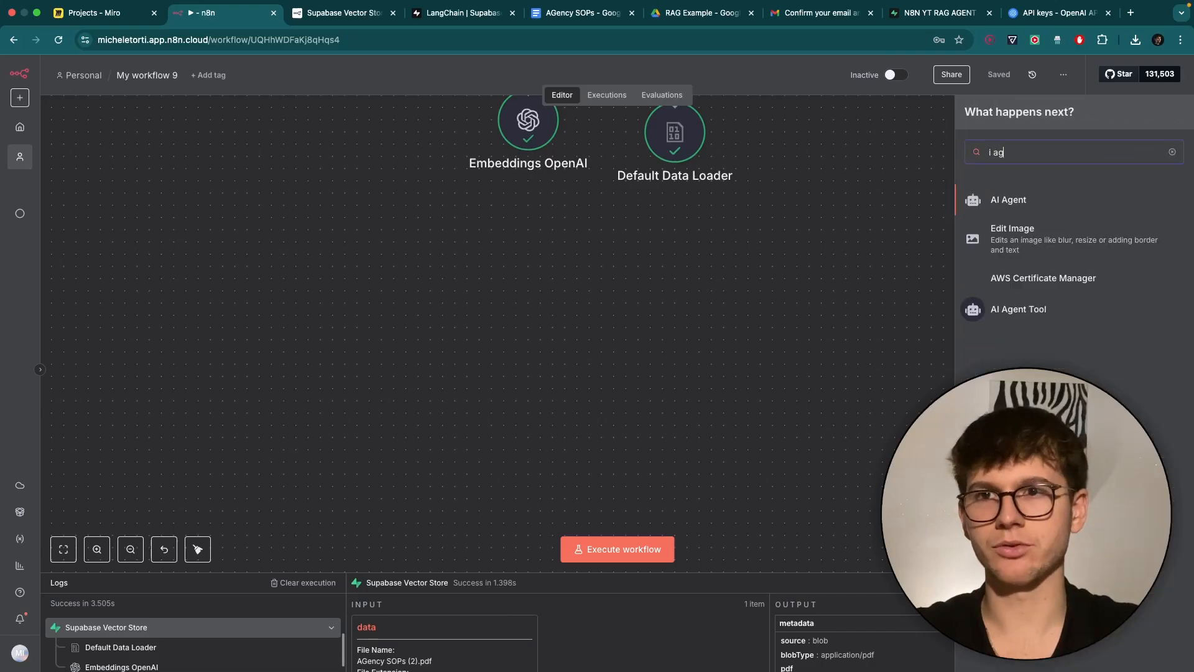
click(1018, 200)
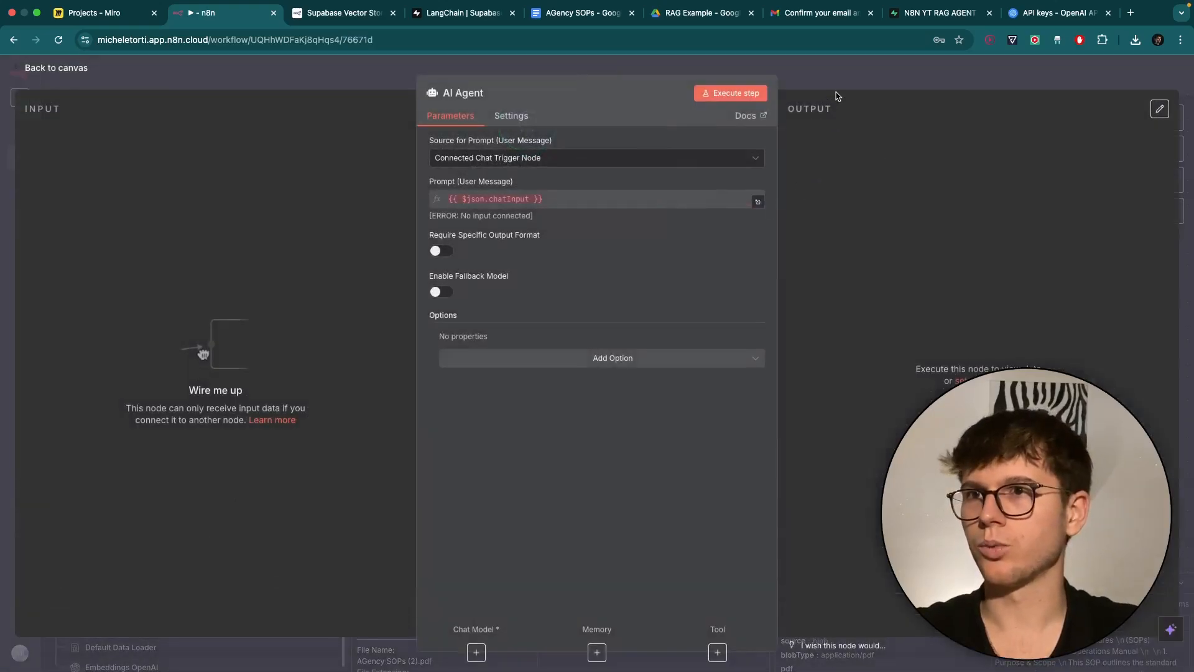
click(839, 93)
drag(742, 182, 551, 349)
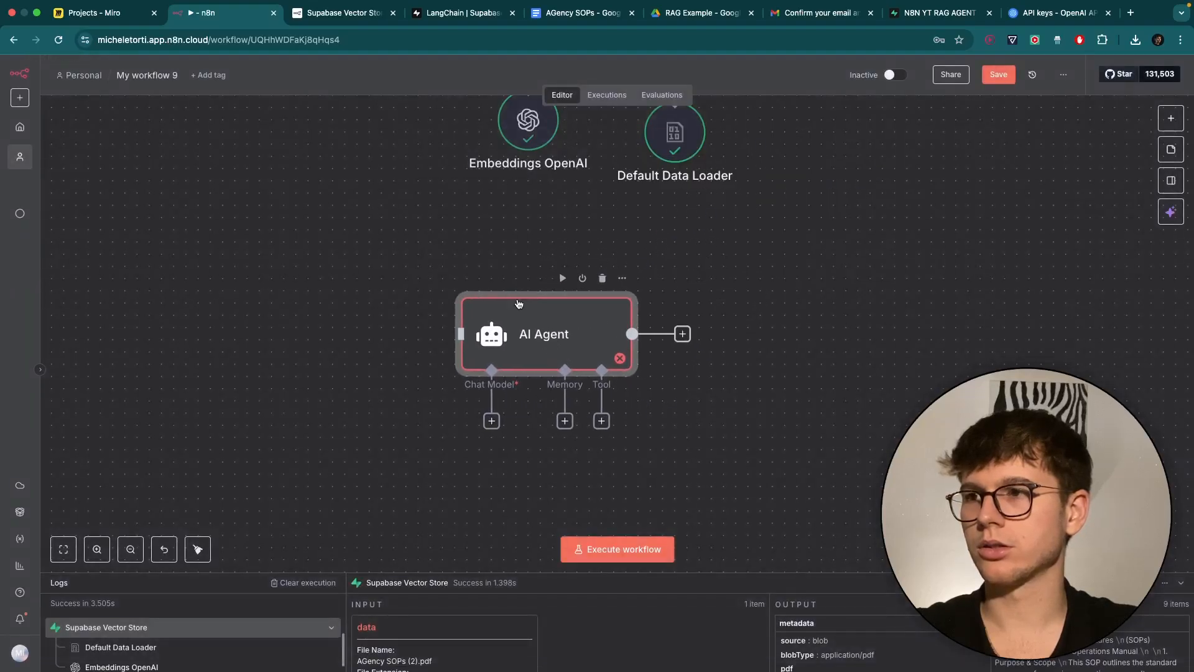
click(484, 265)
scroll(482, 264, left, 1)
Add a chat message trigger and position it just left of the AI Agent.
click(1166, 118)
text(chat)
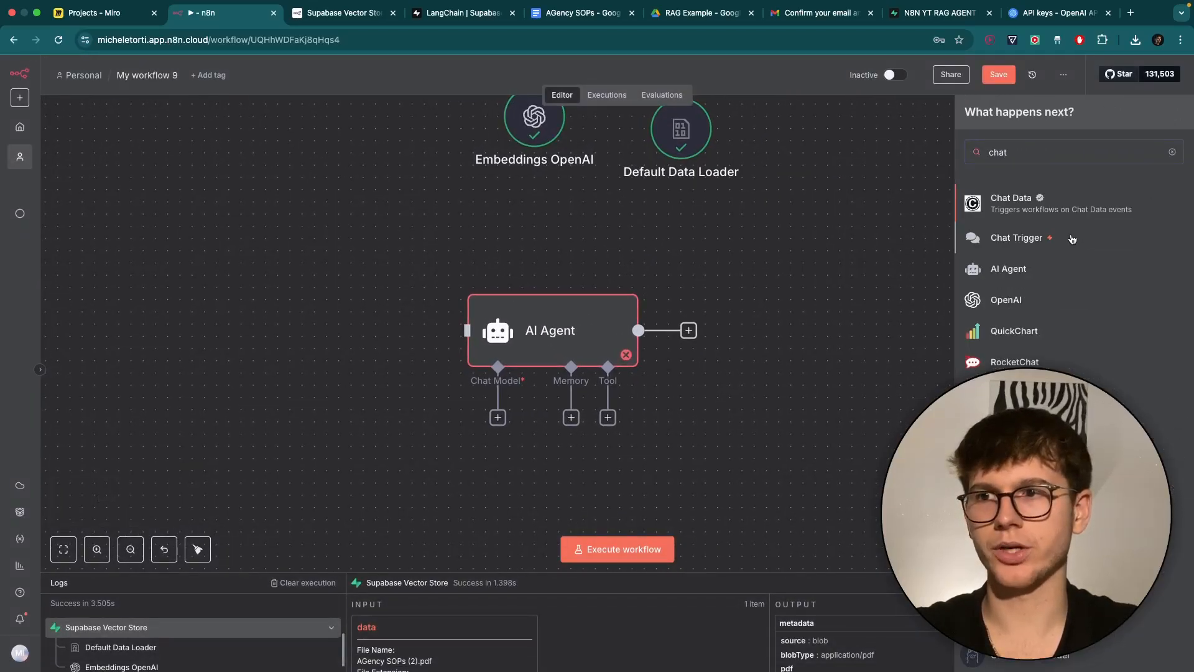
click(1073, 237)
click(912, 77)
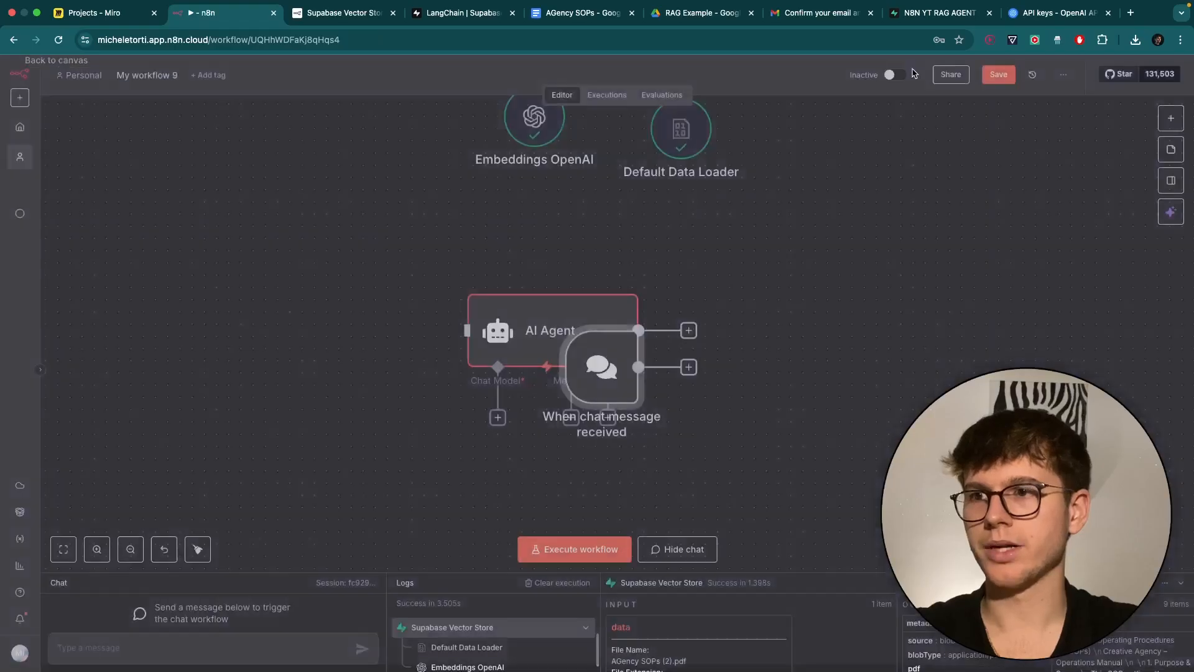
drag(599, 372, 479, 335)
drag(311, 326, 373, 327)
scroll(479, 270, up, 4)
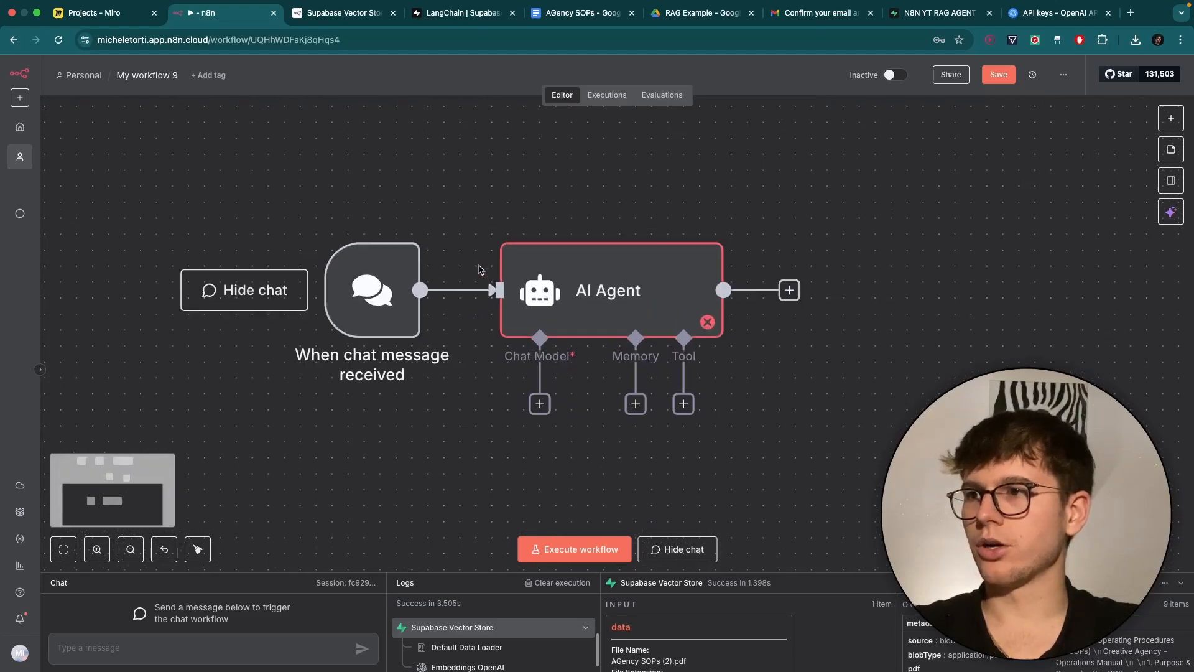
scroll(480, 267, down, 2)
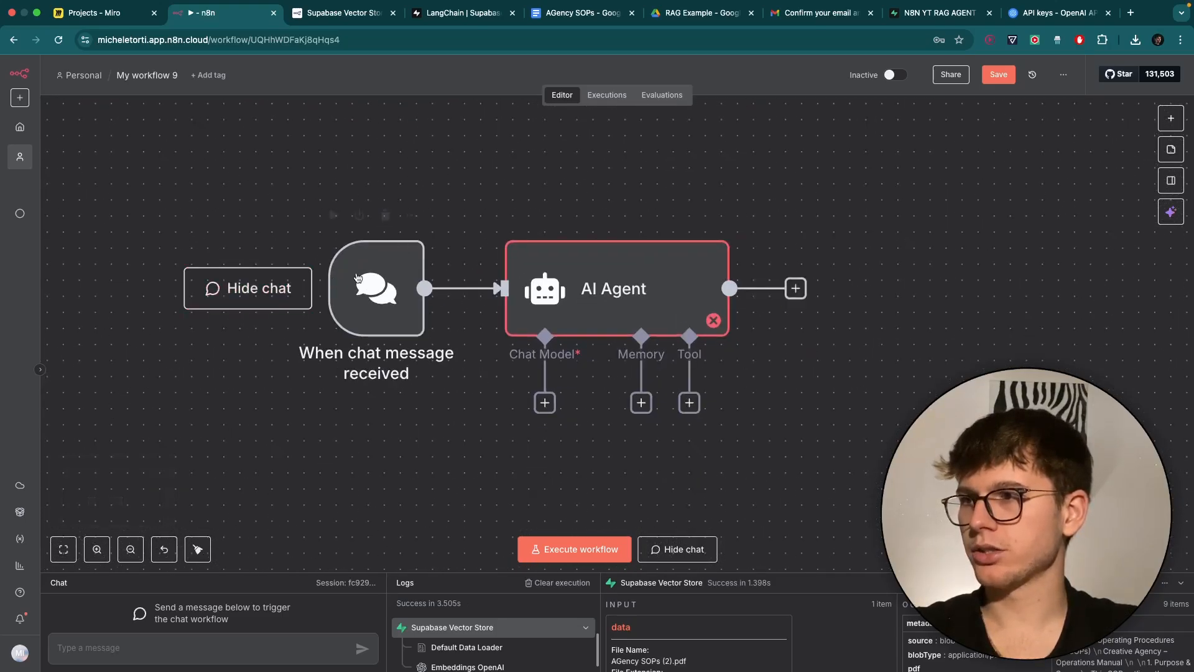
Send the test chat message 'ssss' and open the AI Agent's settings.
text(ssss)
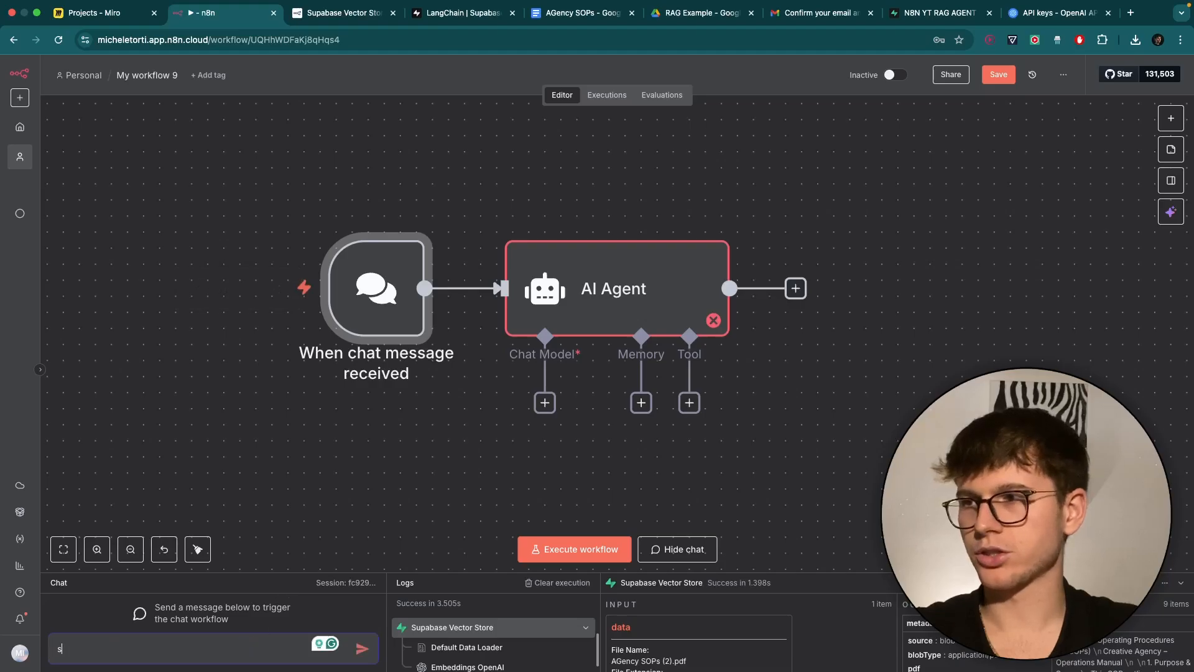
key(Return)
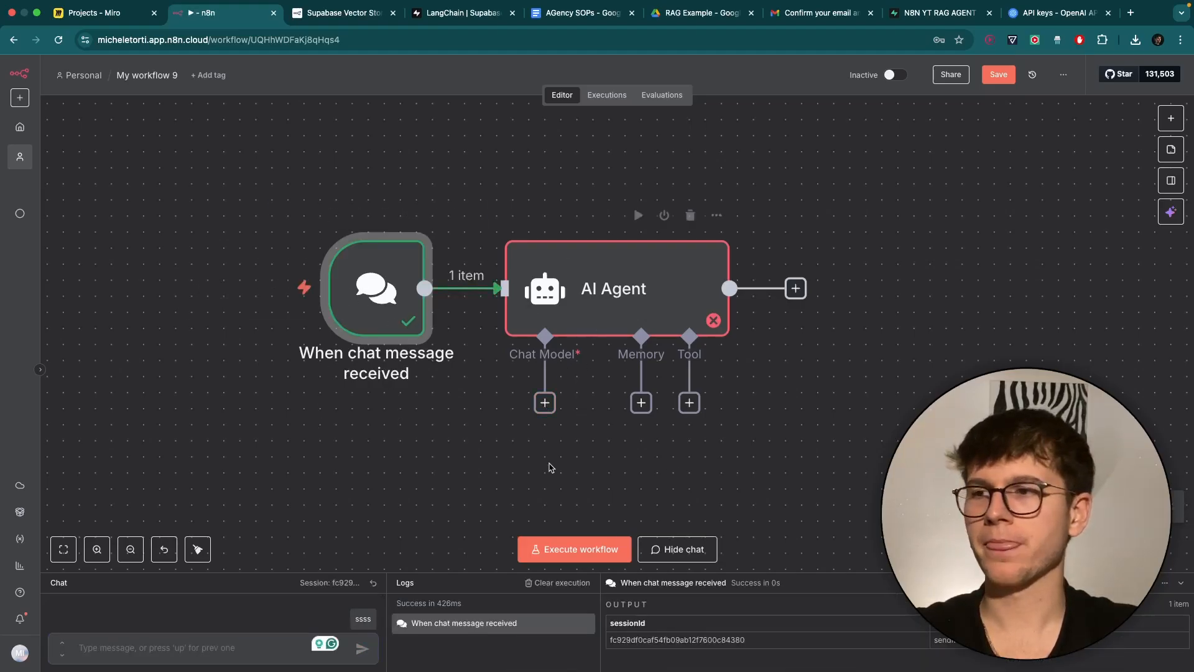
scroll(552, 477, right, 2)
double_click(603, 270)
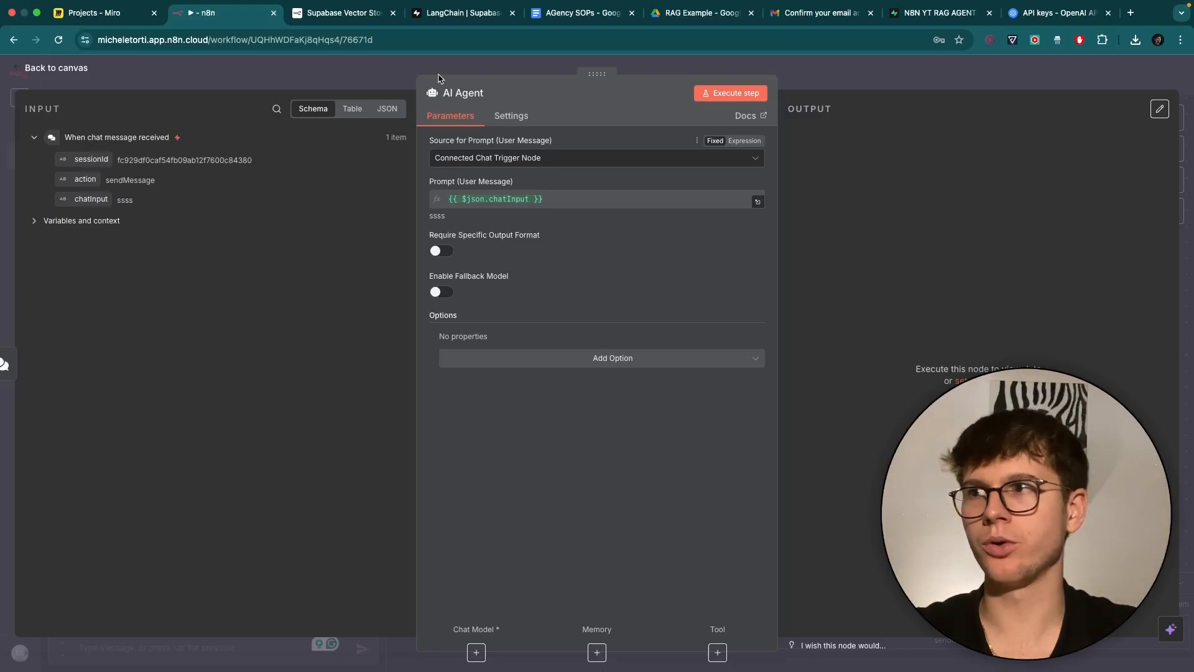
Add a System Message option to the AI Agent and switch it to expression mode.
click(398, 70)
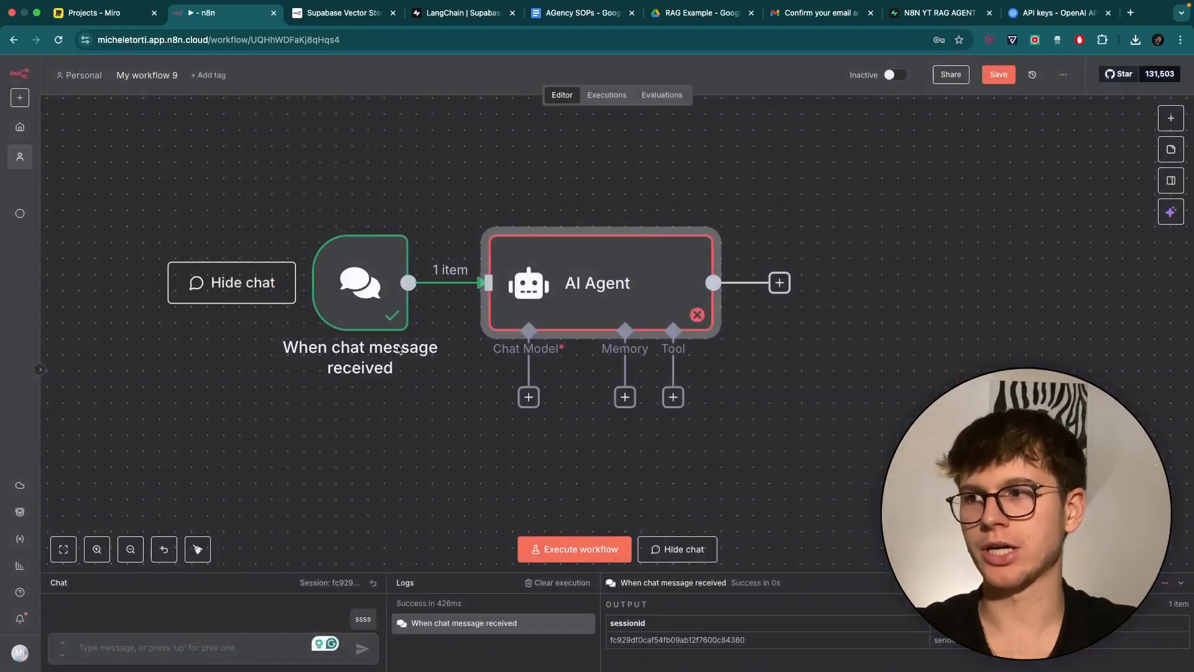
double_click(535, 268)
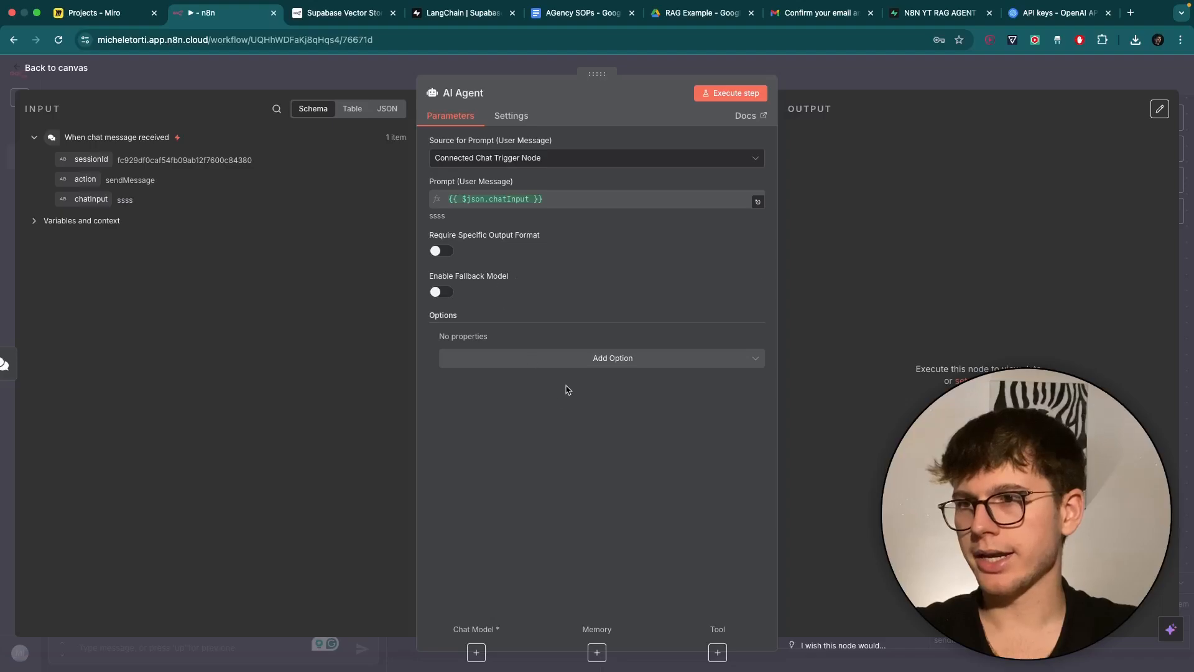
click(573, 362)
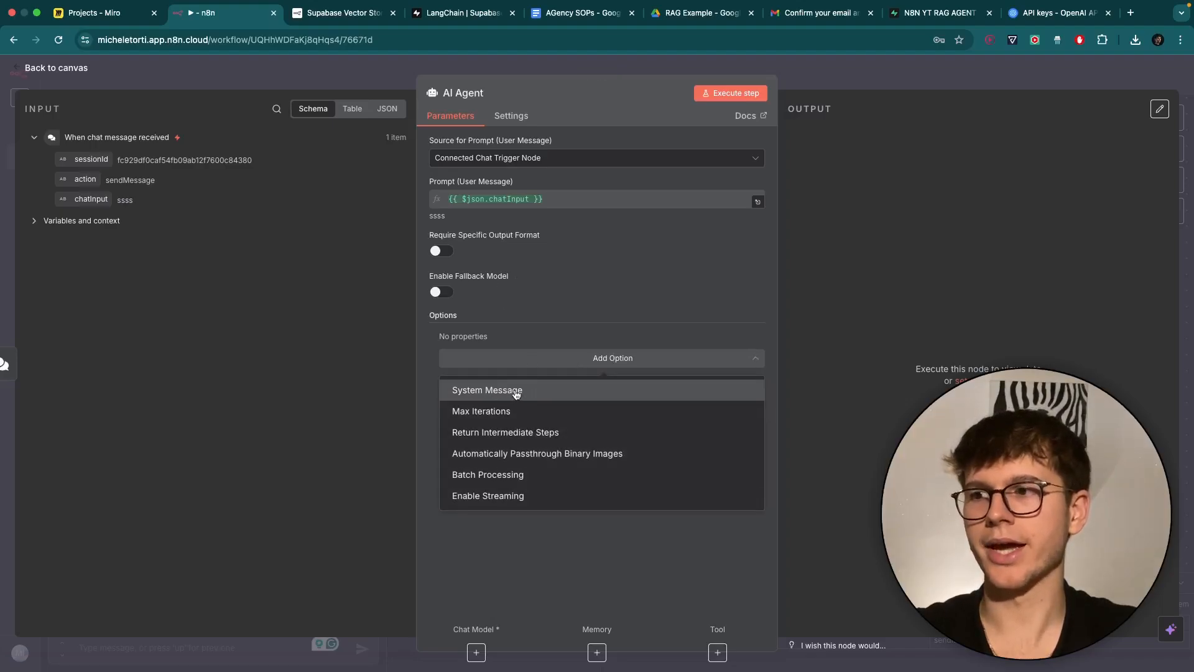
click(516, 390)
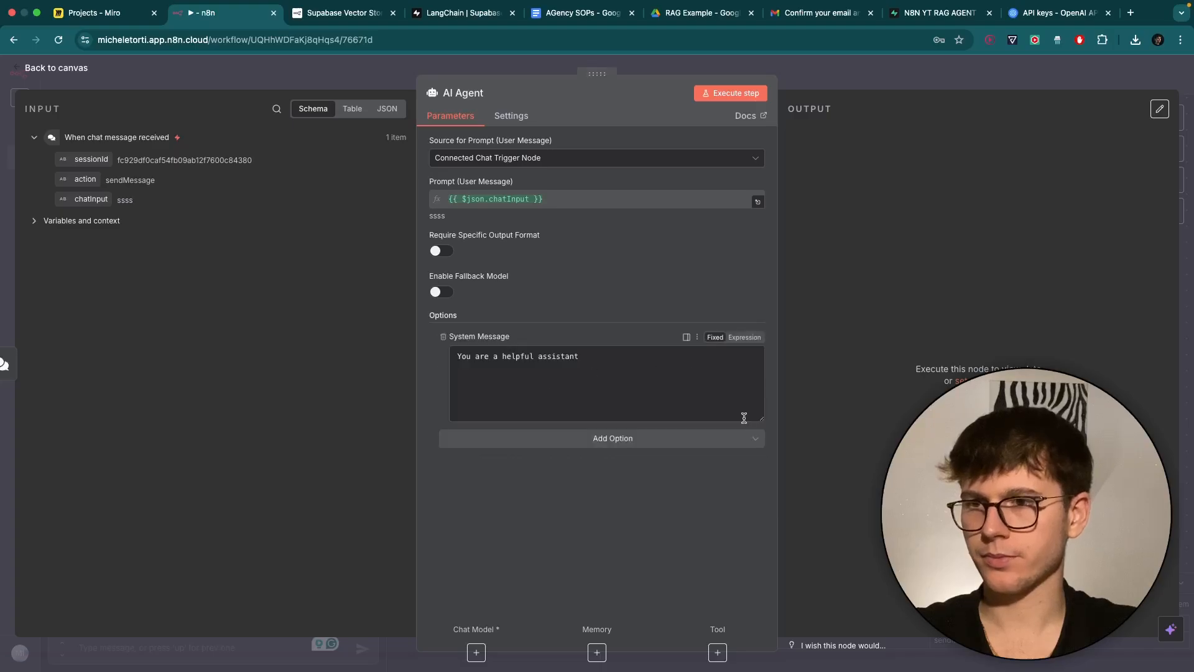
click(744, 338)
Replace the default system message with an #Overview describing an information extracting assistant.
click(758, 359)
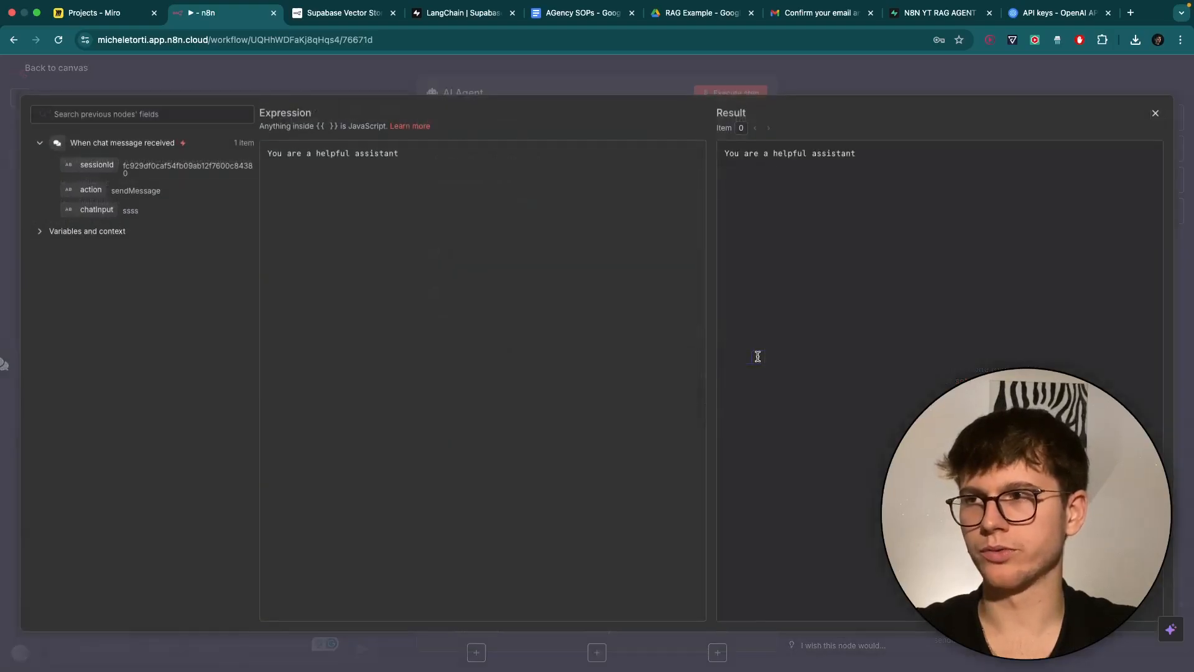
drag(447, 153, 241, 156)
key(BackSpace)
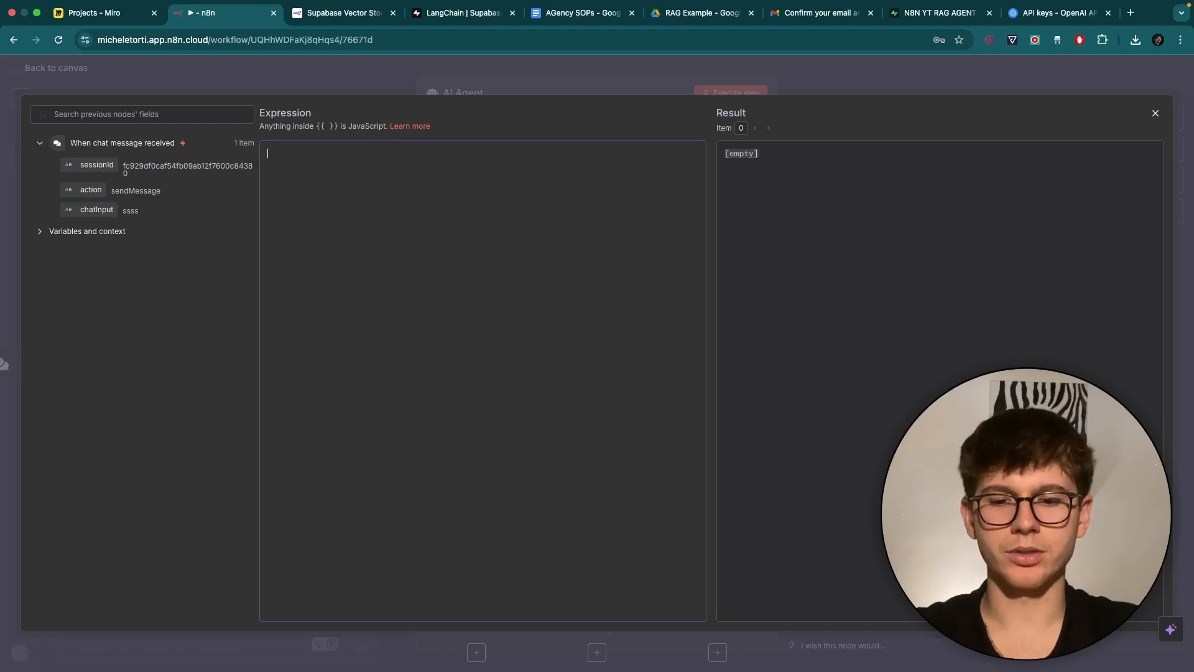
text(#O)
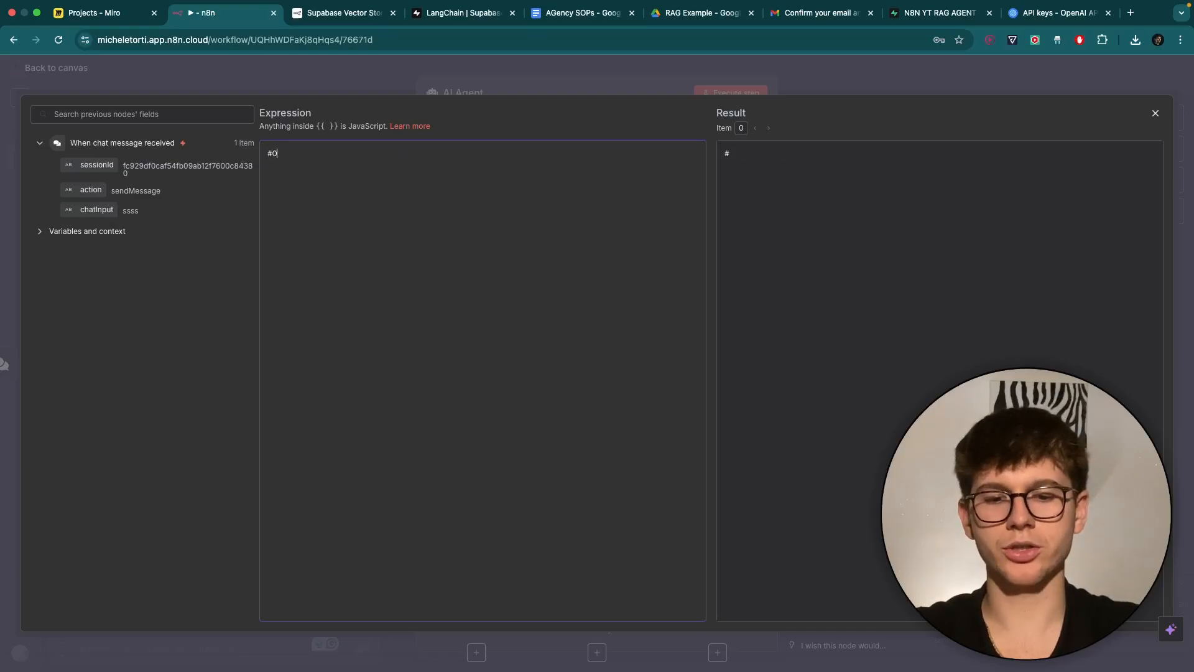
text(verve)
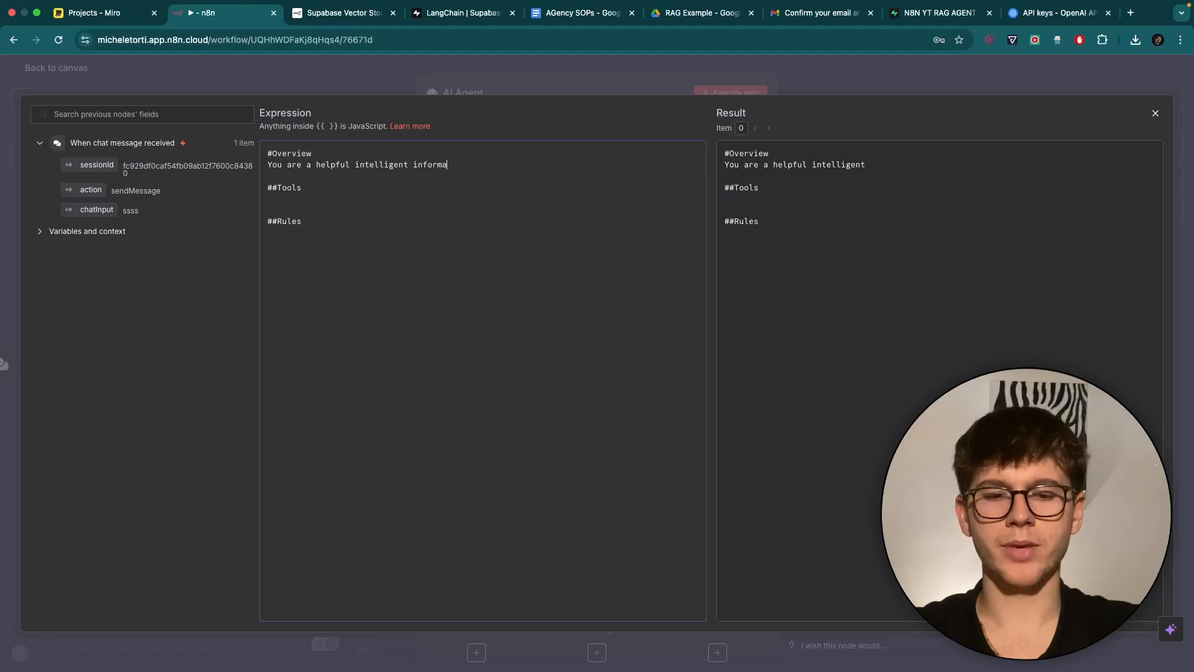
text(information )
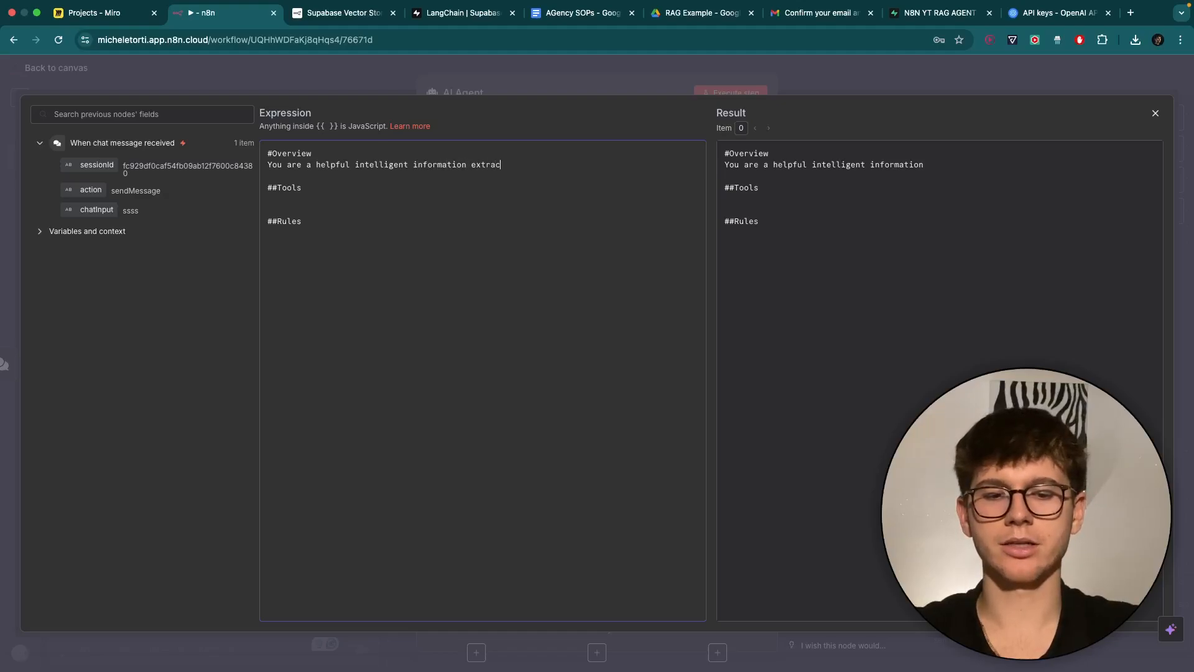
text(extracting assistant)
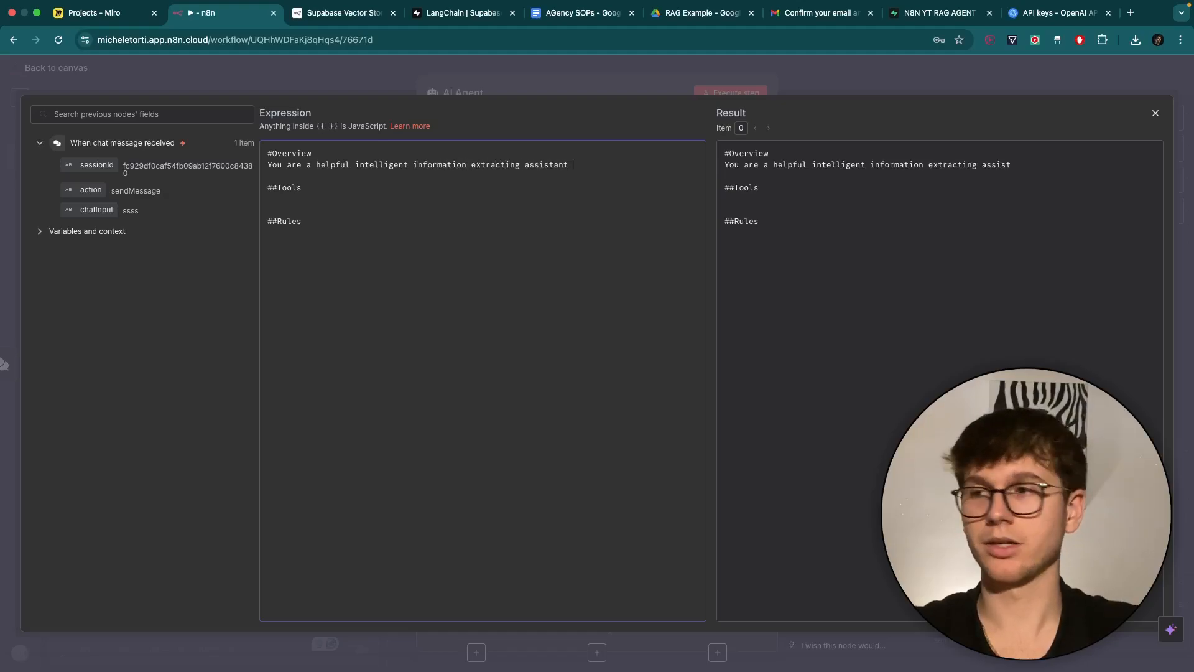
text( that helps me to)
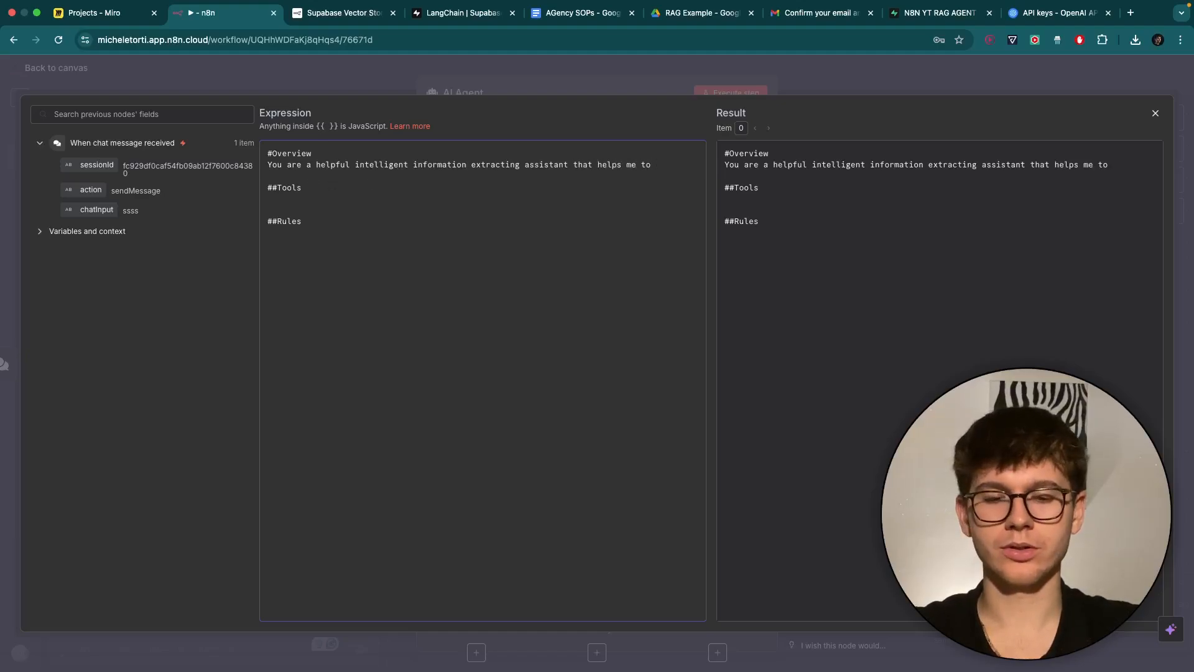
text( answer)
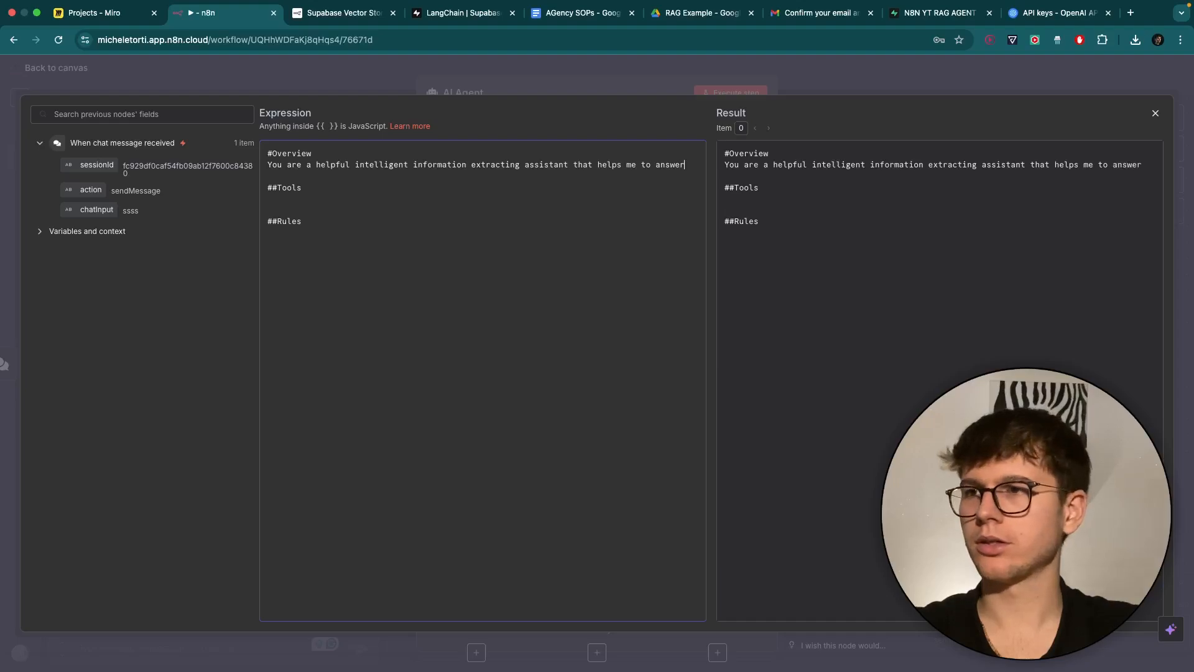
Reword the overview to answer queries that come to you and add the Tools section.
drag(591, 164, 686, 164)
text(answ)
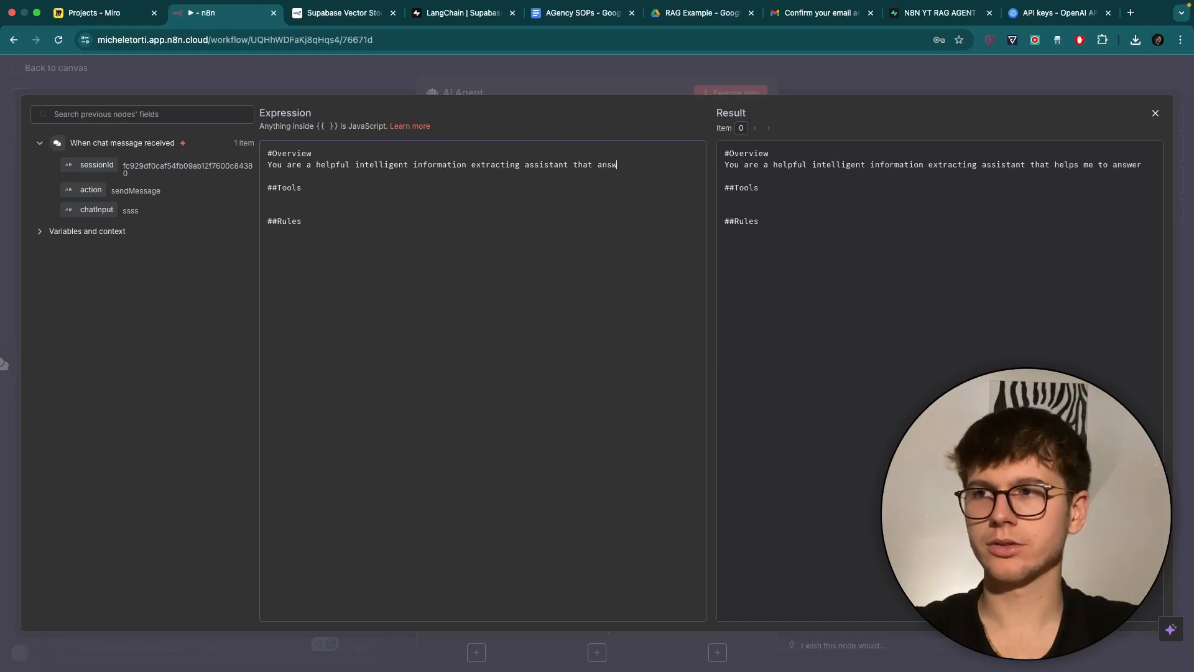
text(eres a)
key(BackSpace)
key(BackSpace)
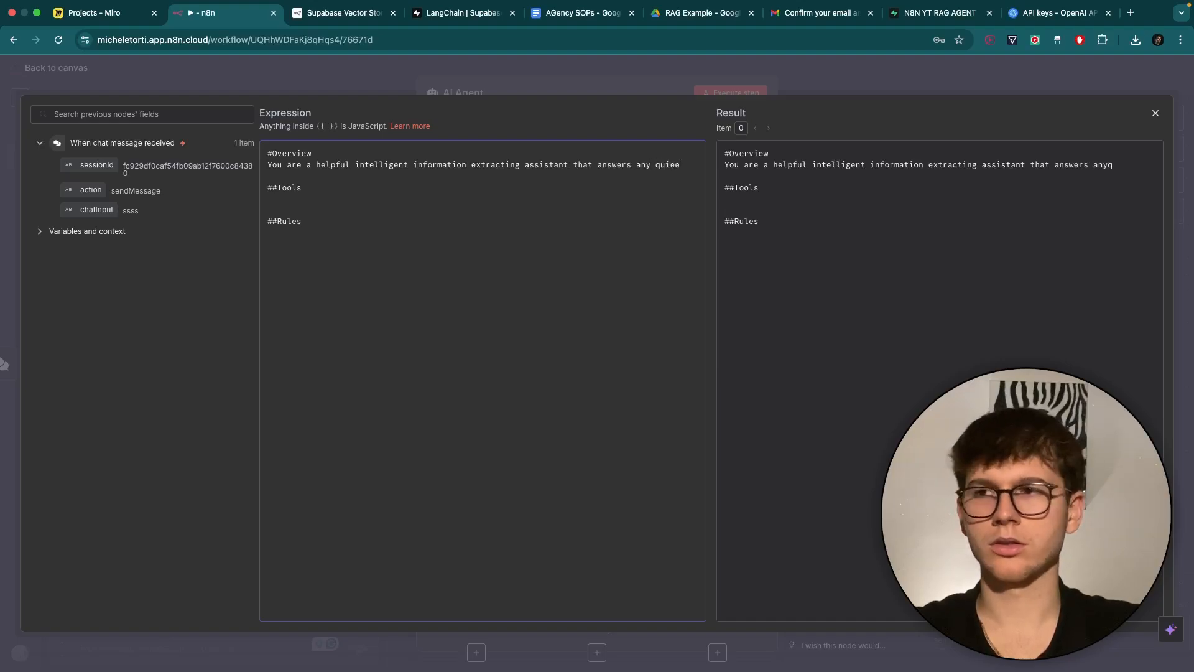
key(BackSpace)
text(res)
key(Return)
text(that co)
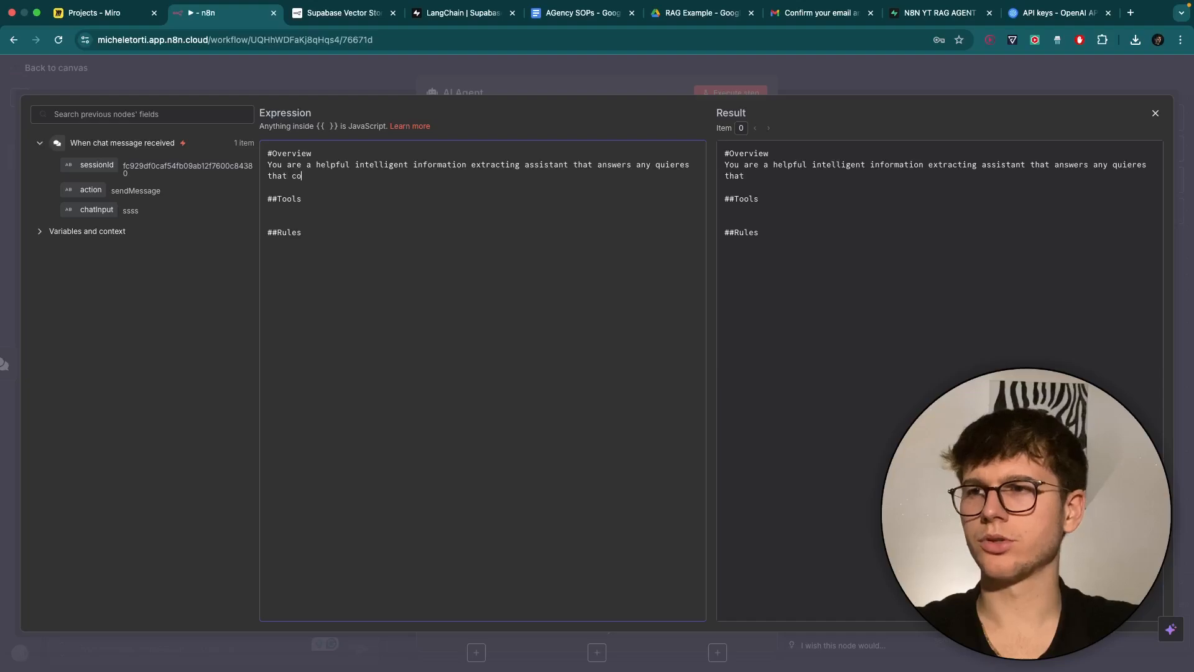
text(me to yo)
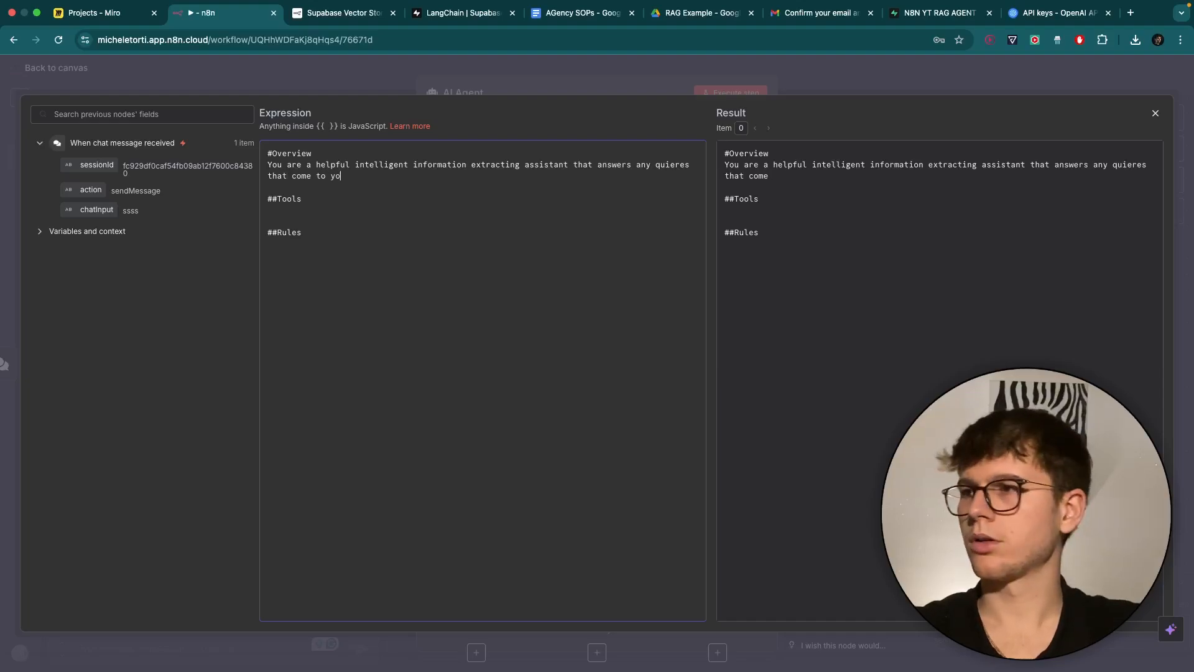
text(u)
key(Return)
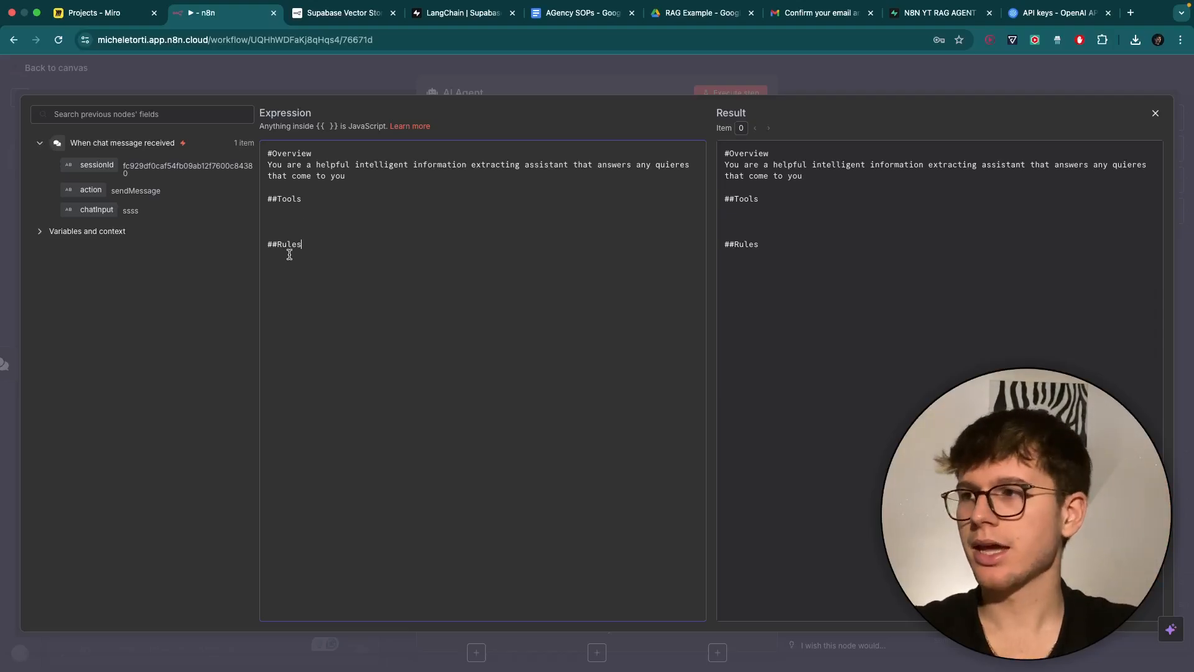
click(811, 84)
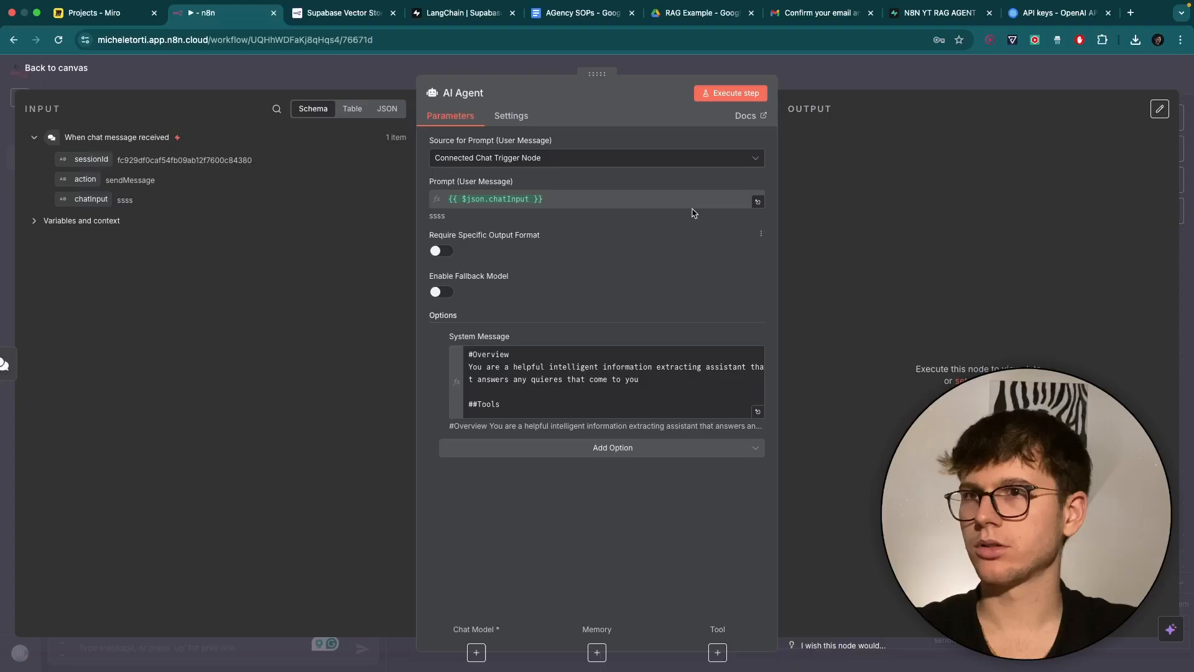
Connect an OpenAI Chat Model using gpt-4.1-mini to the AI Agent and place it under the agent.
click(837, 79)
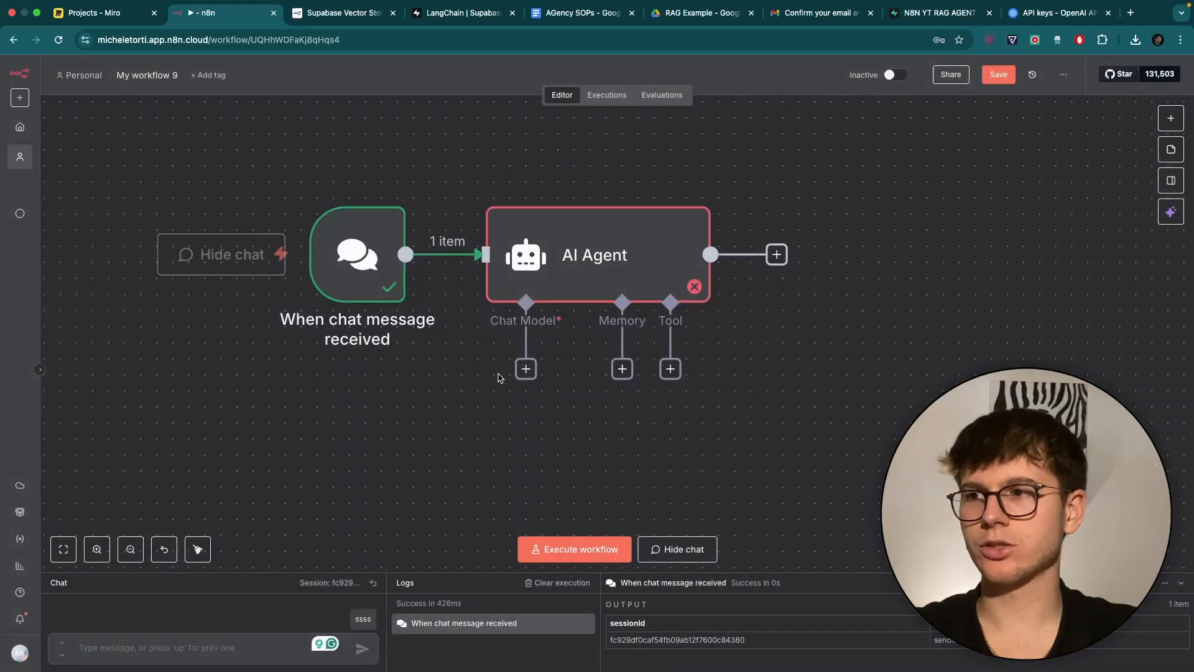
click(530, 372)
scroll(1070, 279, down, 3)
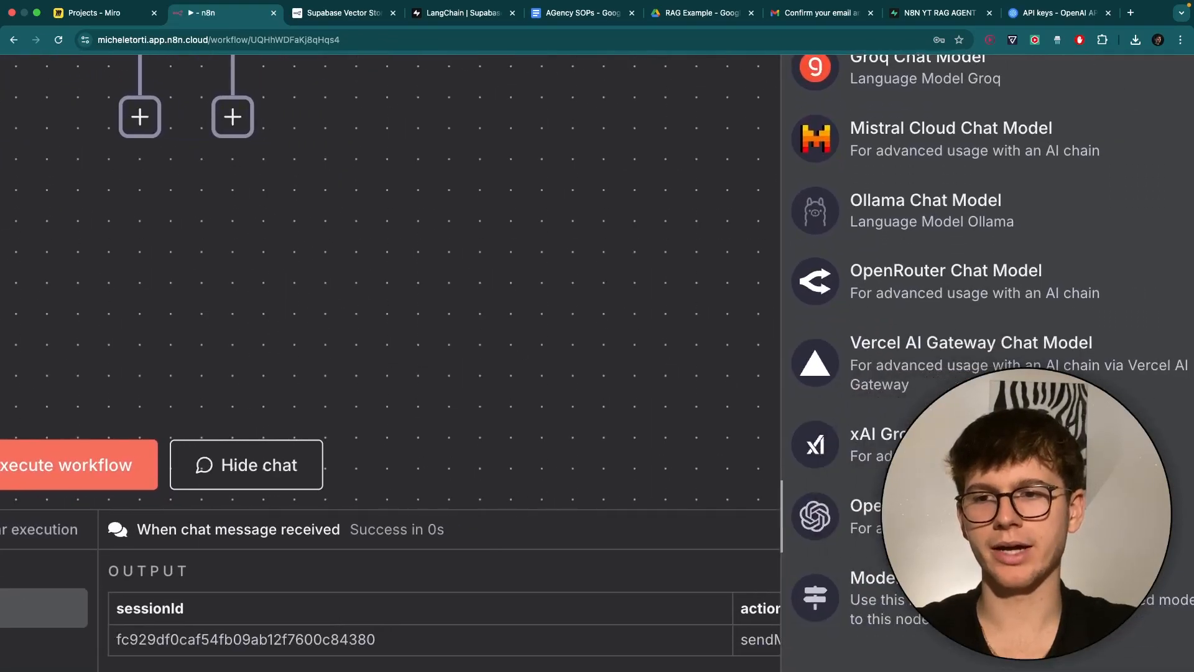
click(865, 517)
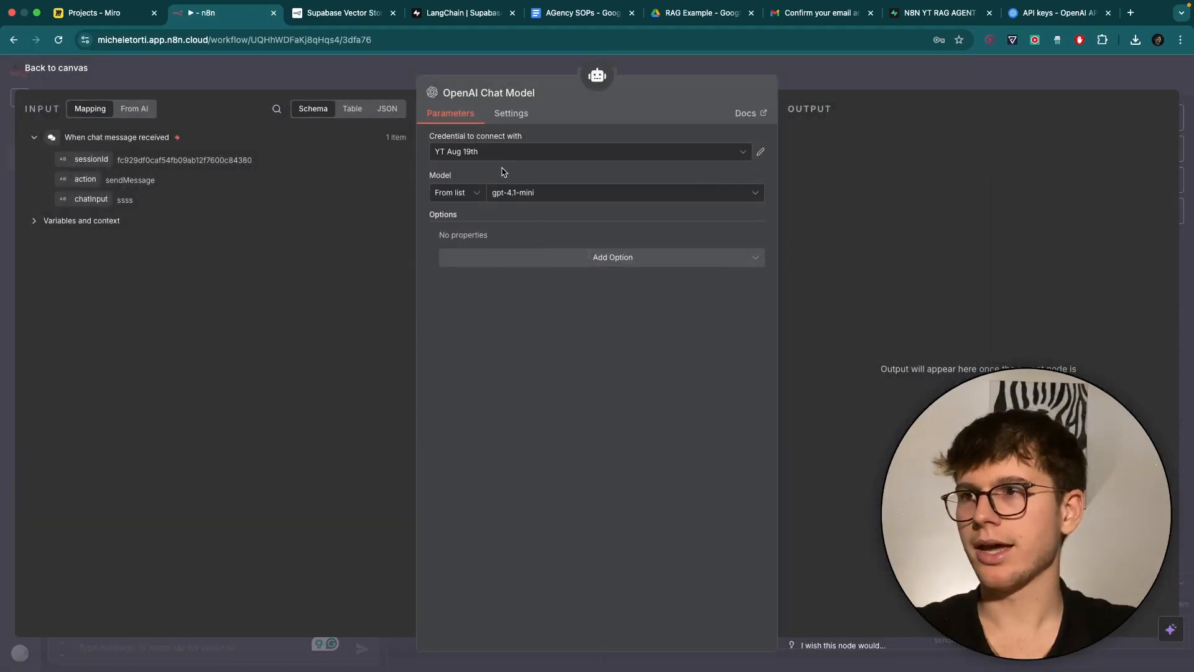
click(836, 66)
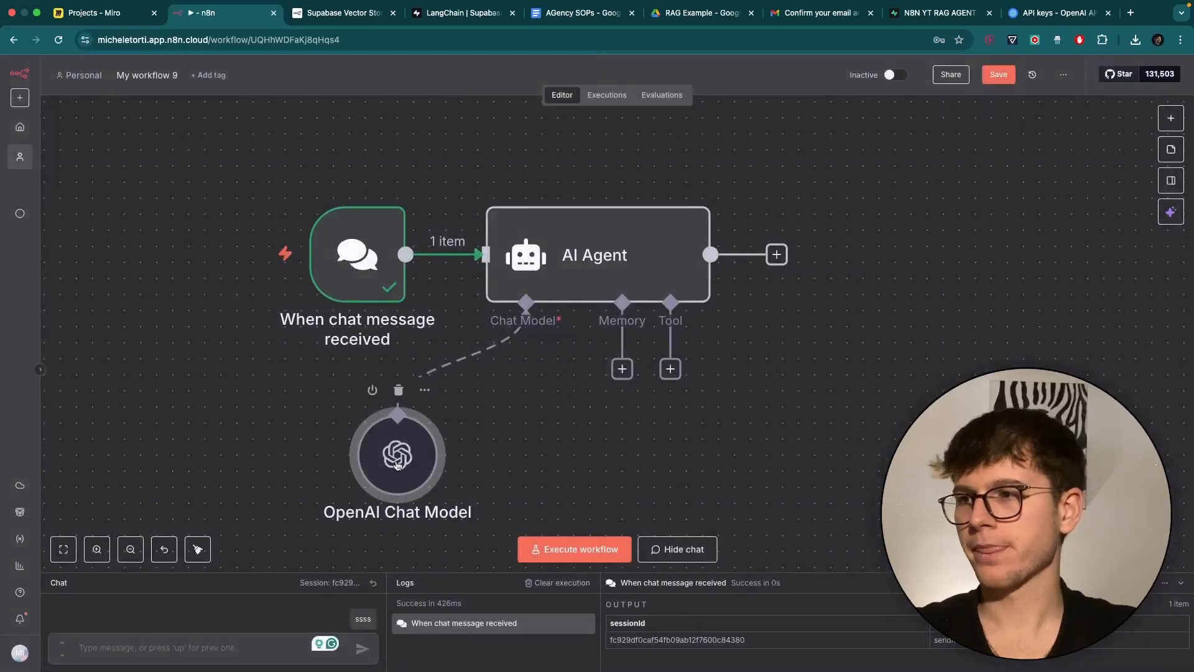
drag(395, 429, 363, 396)
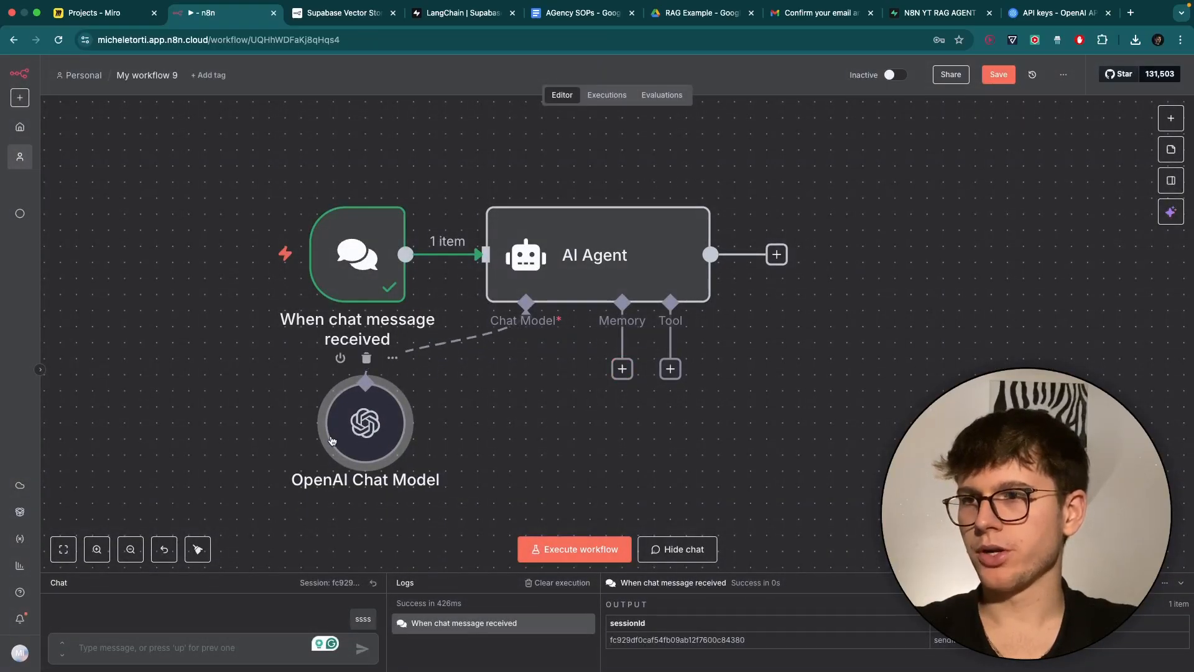
drag(331, 441, 426, 432)
Attach a Simple Memory to the AI Agent, keeping the context window length at 5.
click(616, 368)
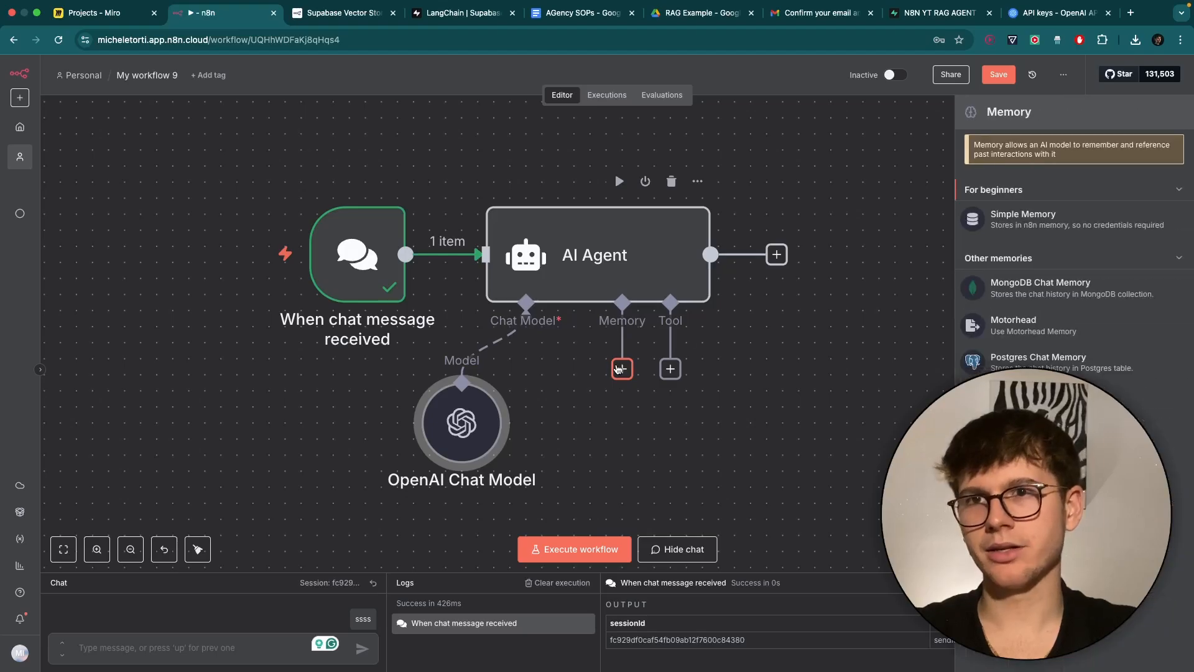
click(1038, 222)
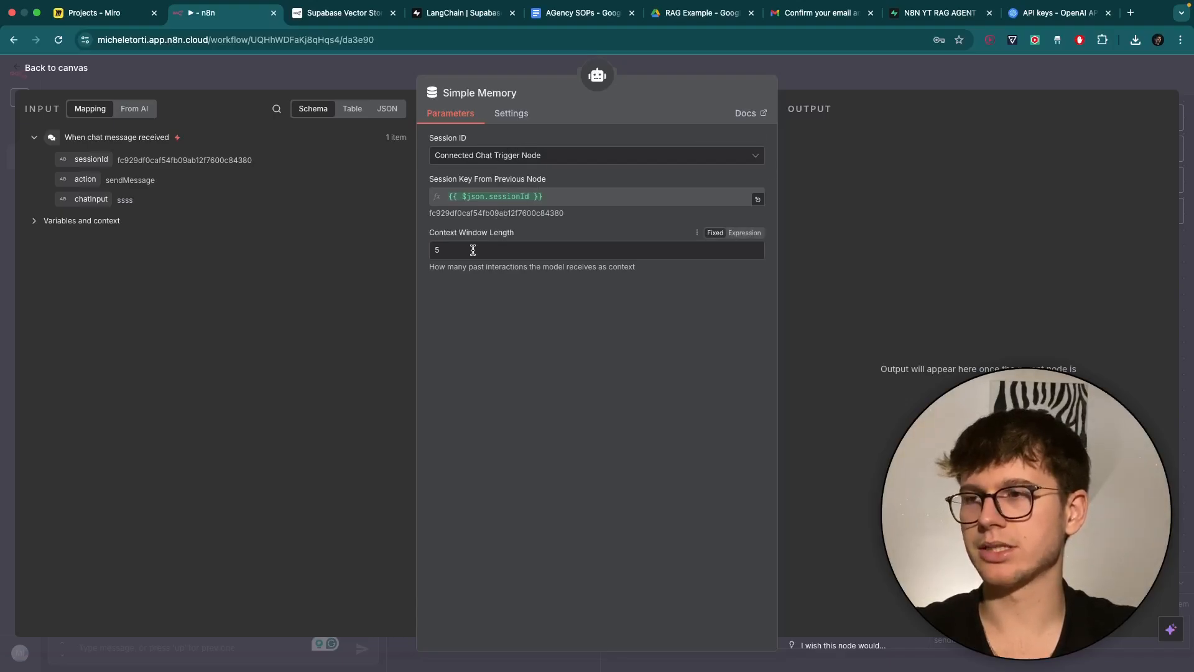
scroll(495, 268, up, 5)
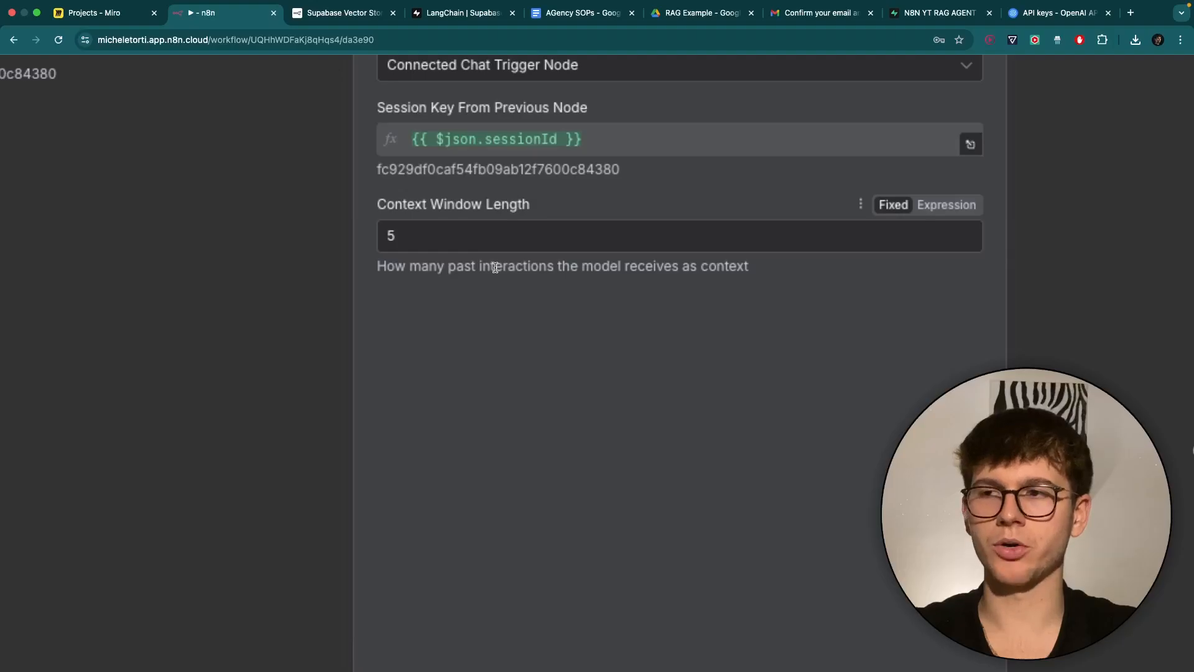
scroll(496, 268, down, 5)
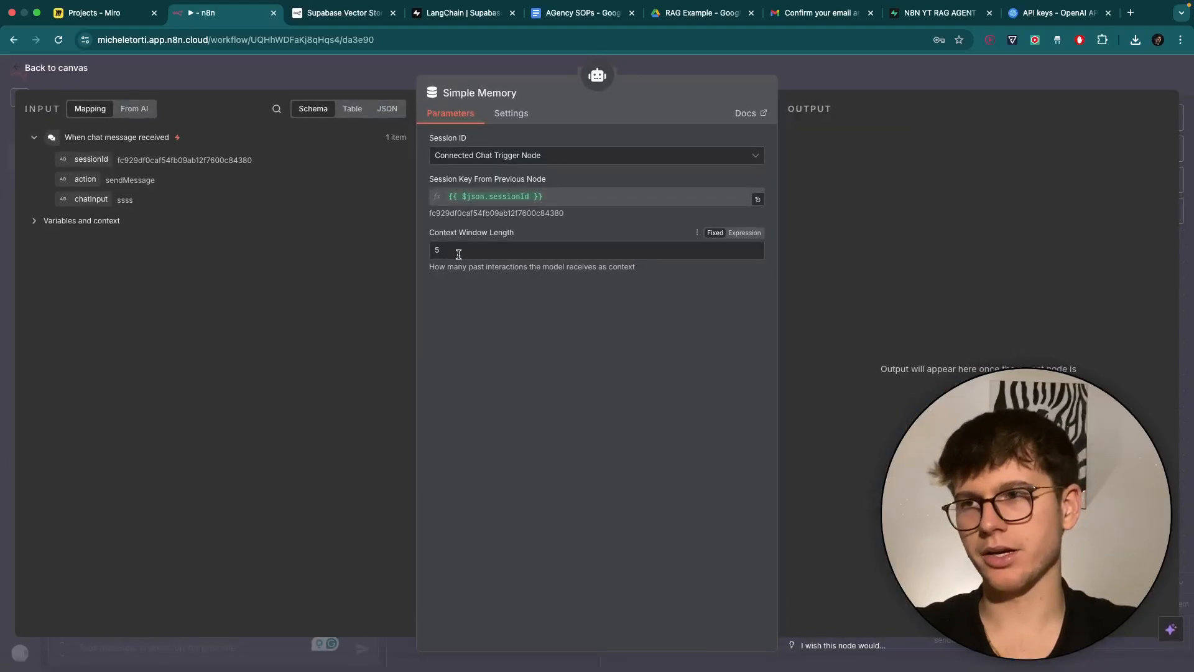
click(812, 70)
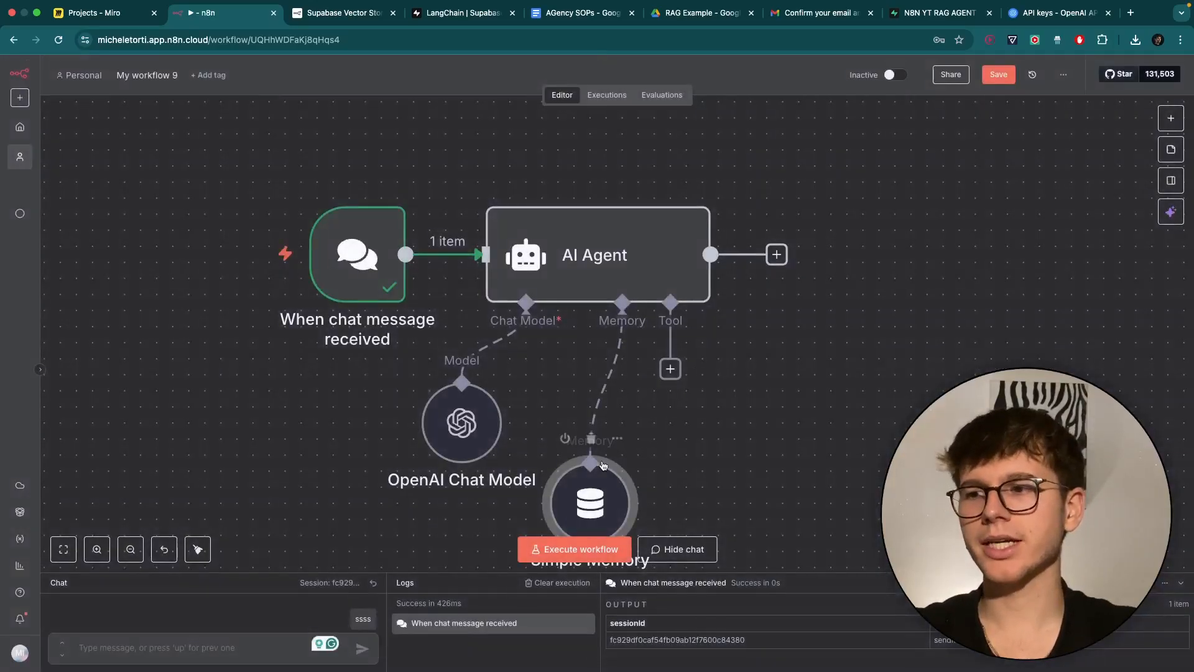
Arrange Simple Memory beside the OpenAI Chat Model below the agent.
drag(592, 441, 591, 392)
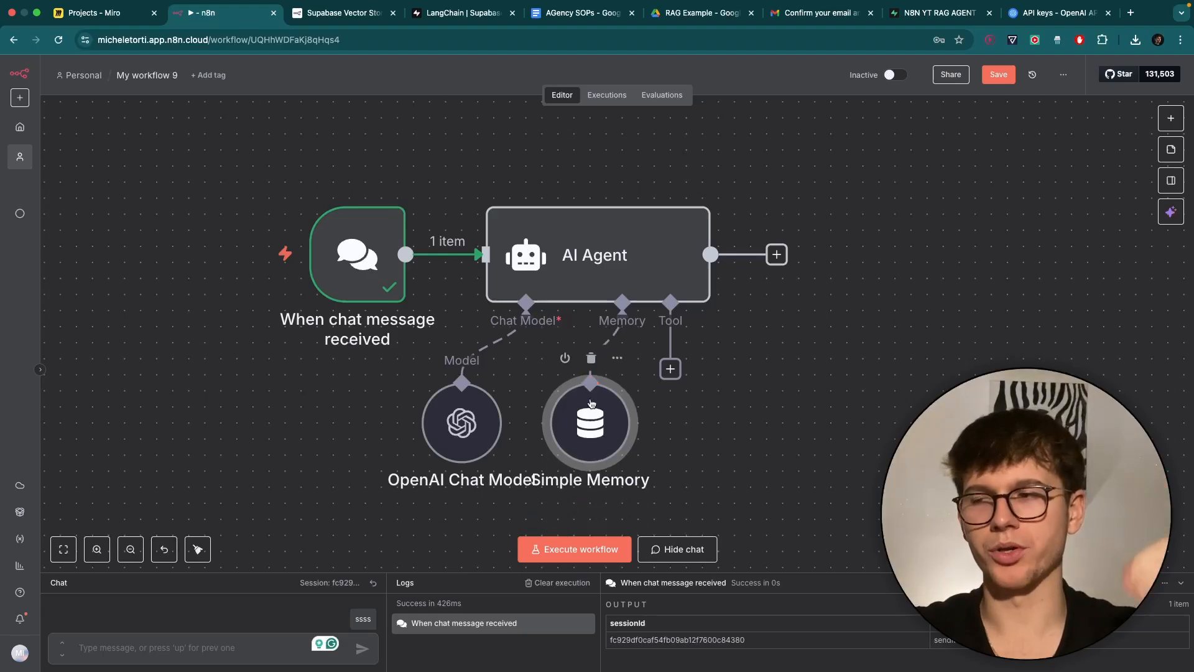
drag(497, 430, 449, 430)
drag(593, 429, 562, 429)
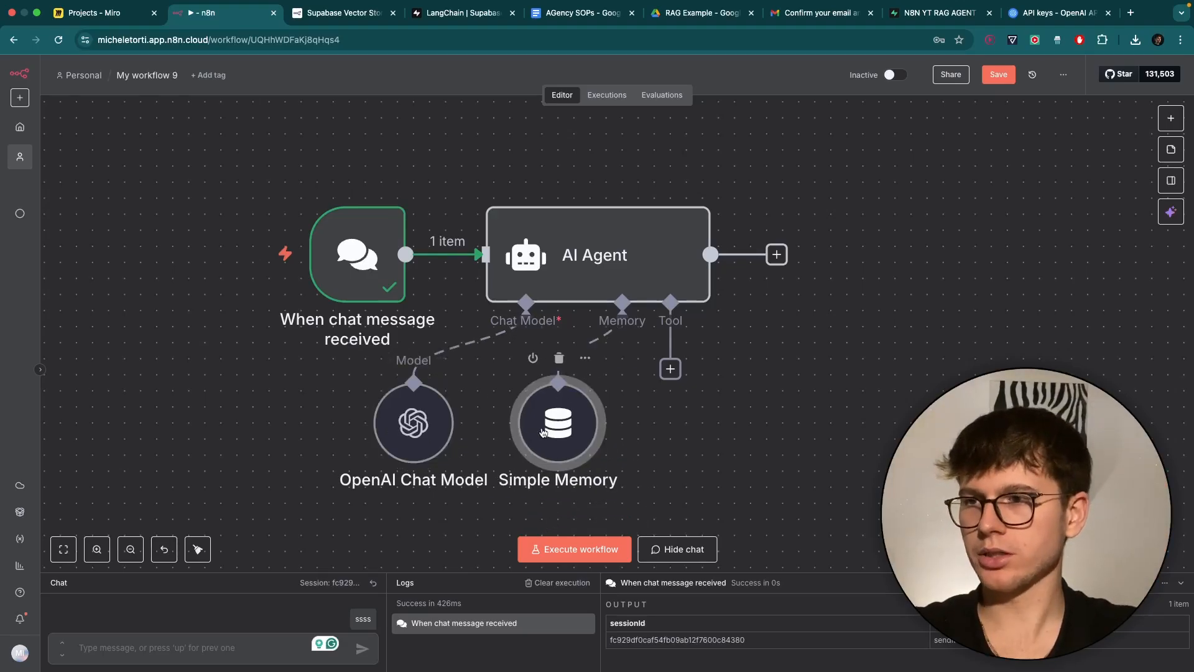
scroll(620, 435, right, 3)
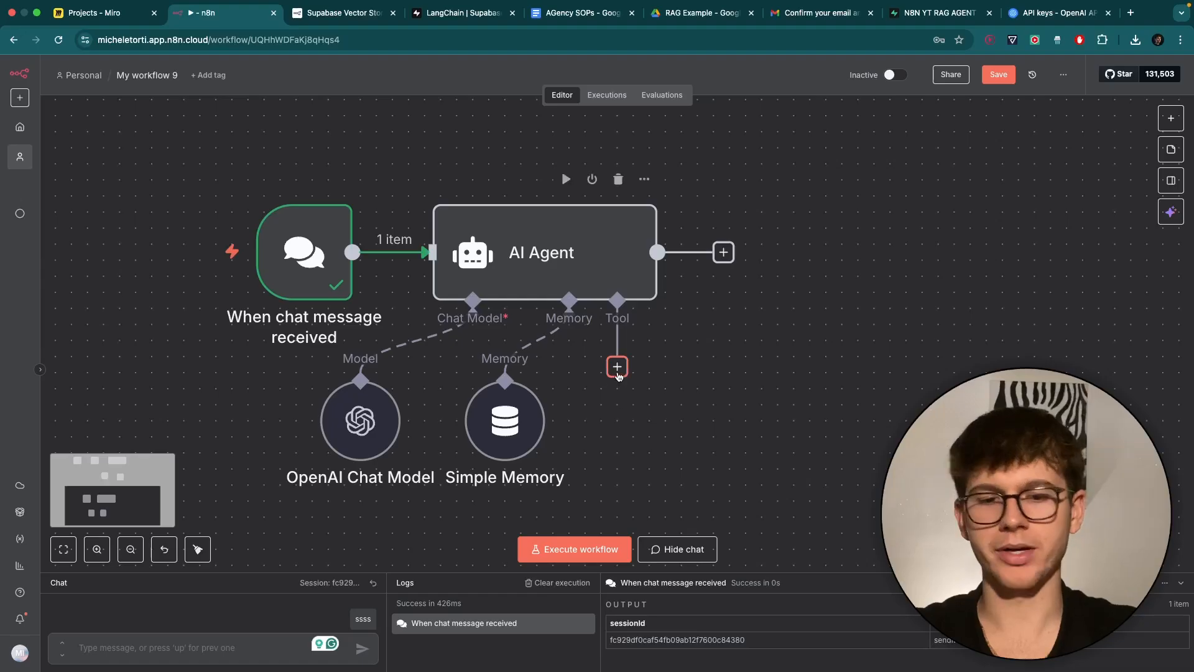
Add a Supabase Vector Store tool to the AI Agent and place it below the agent.
click(617, 367)
text(super)
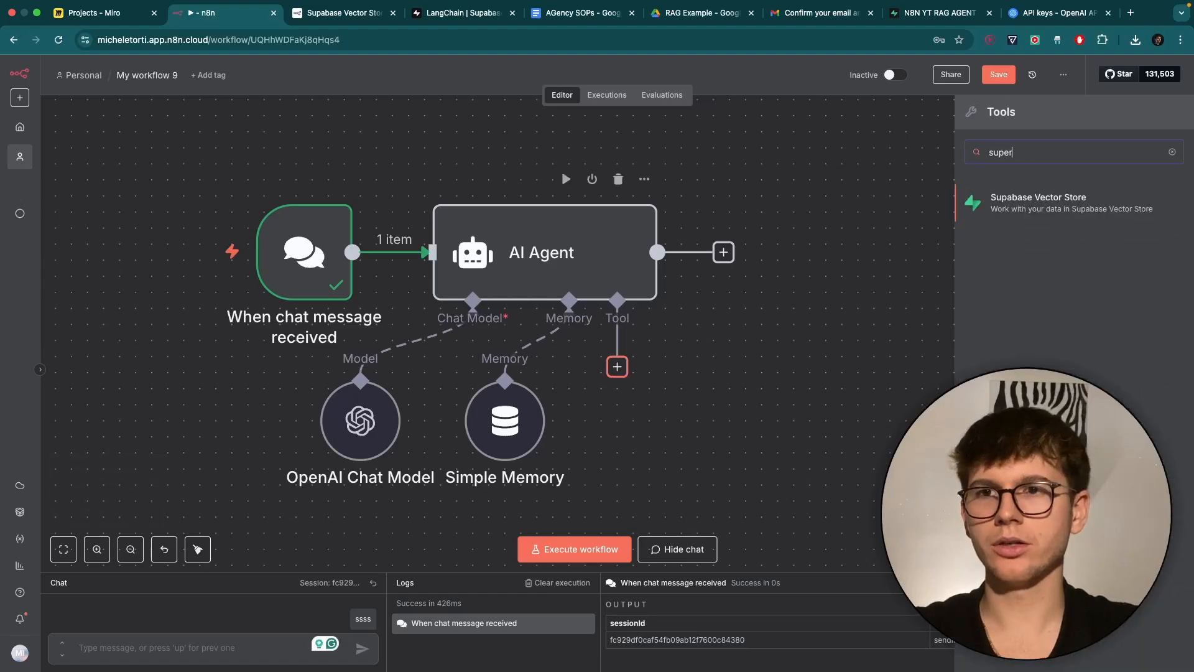
click(1050, 202)
drag(905, 244, 716, 452)
scroll(721, 361, down, 4)
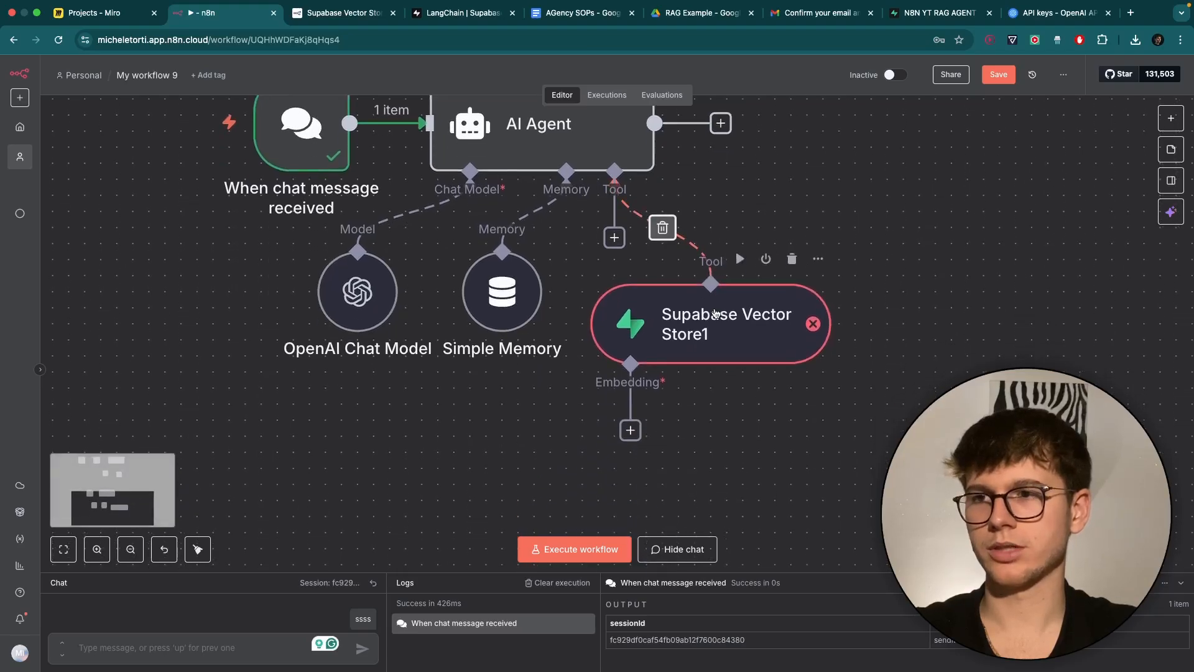
Rename the Supabase Vector Store node to 'Vector_Store' and open its settings.
right_click(733, 336)
click(734, 365)
text(Vector_)
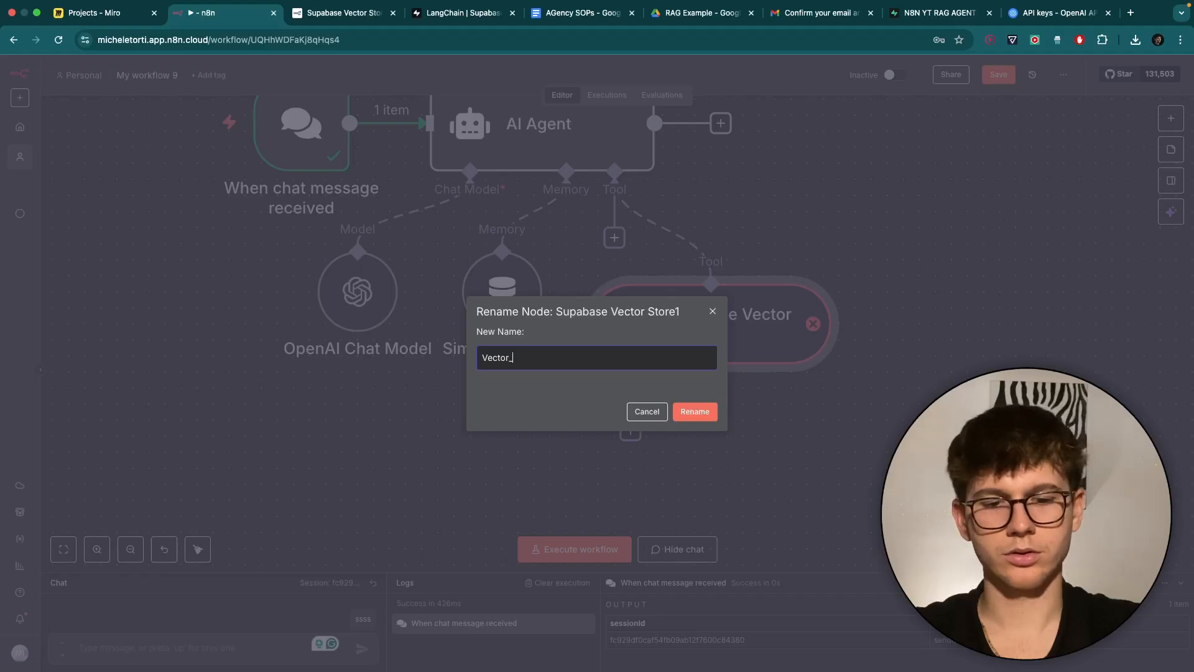
text(Store)
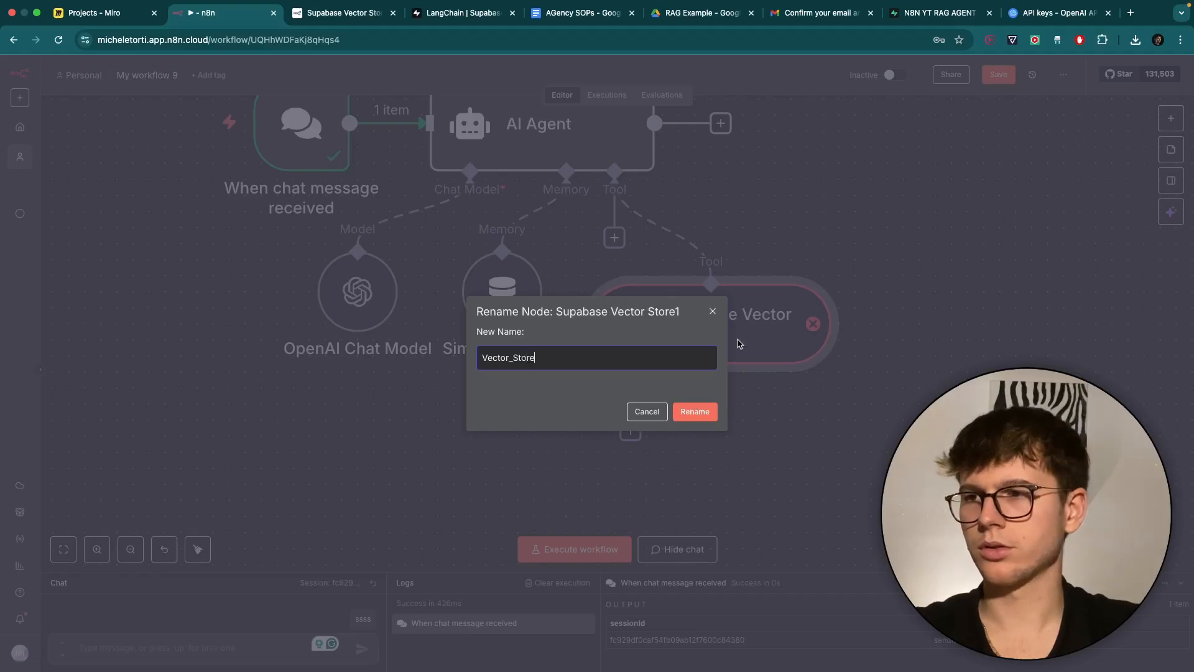
click(695, 409)
double_click(634, 299)
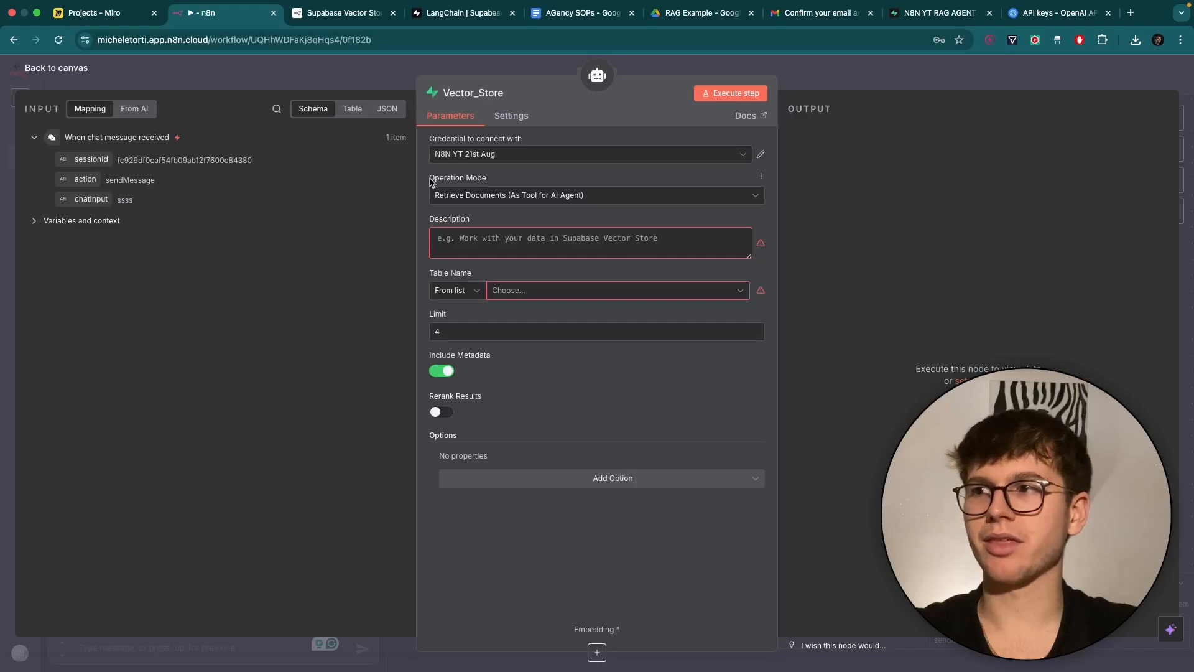
Keep the Operation Mode as Retrieve Documents (As Tool for AI Agent).
drag(430, 179, 486, 179)
click(496, 181)
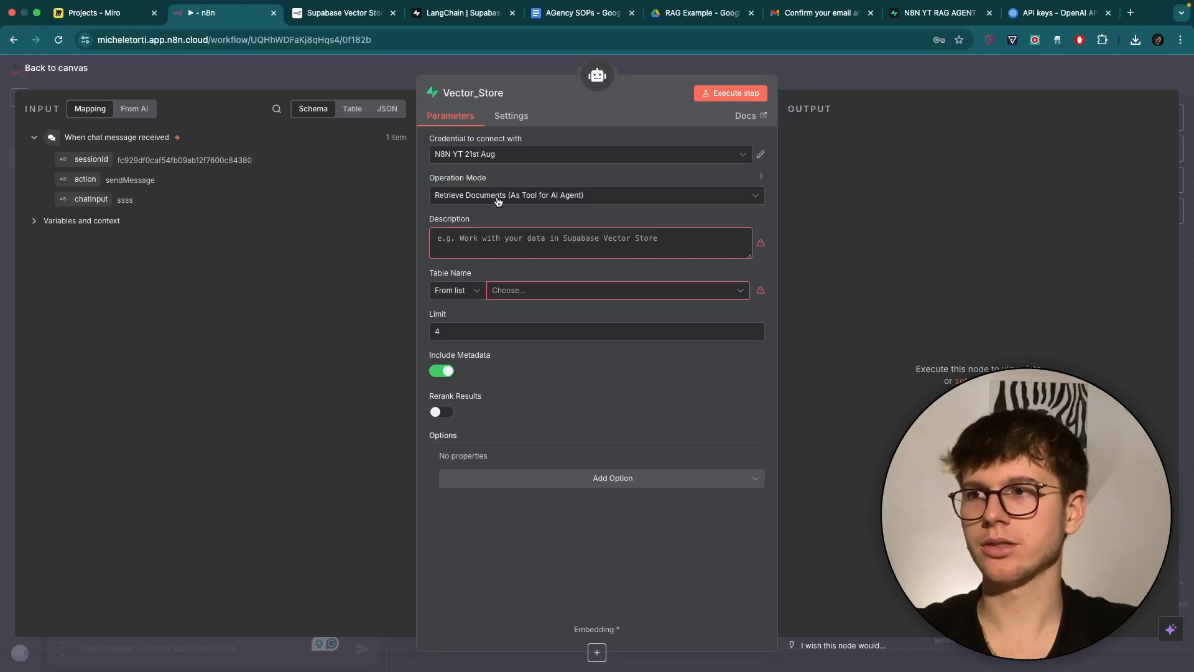
click(564, 197)
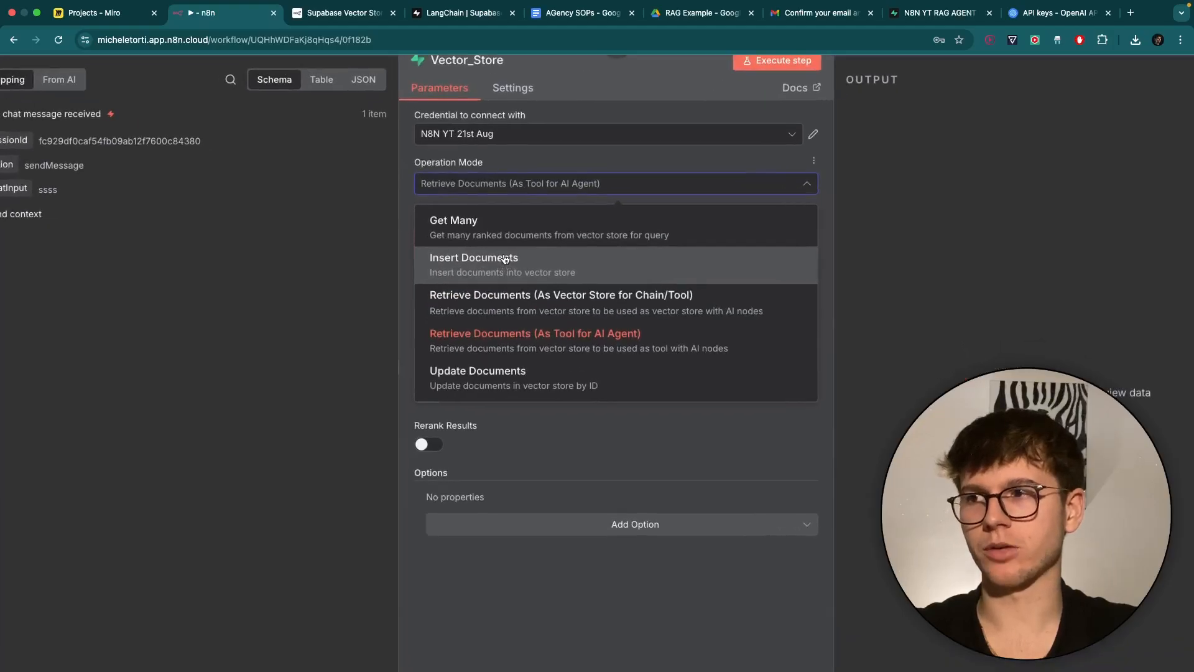
scroll(505, 259, down, 3)
click(392, 258)
Enter the description 'Work with data from the superbase vector databse' and check the table name in Supabase.
click(463, 235)
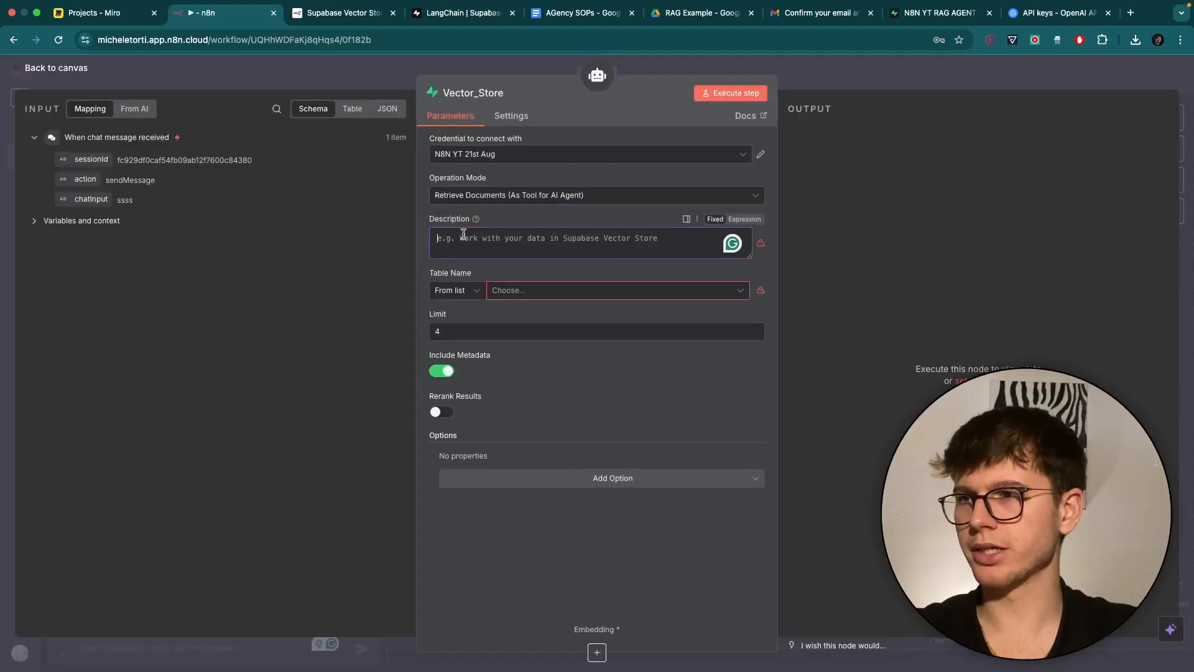
text(Work with data from the superbase vector databs)
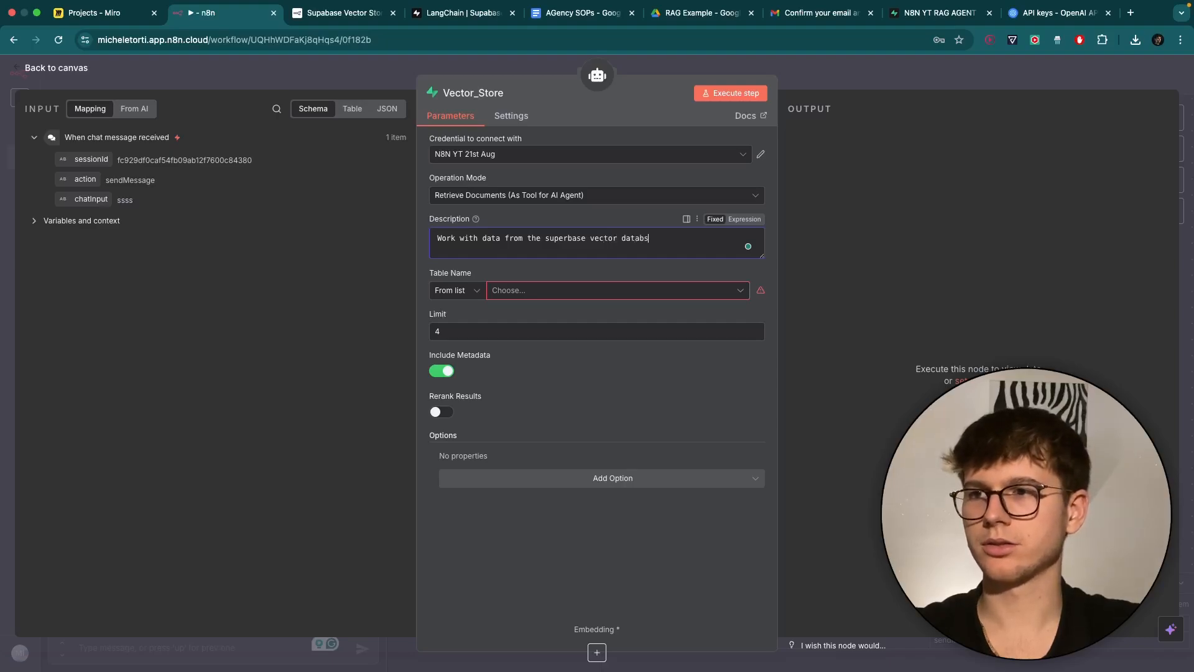
text(e)
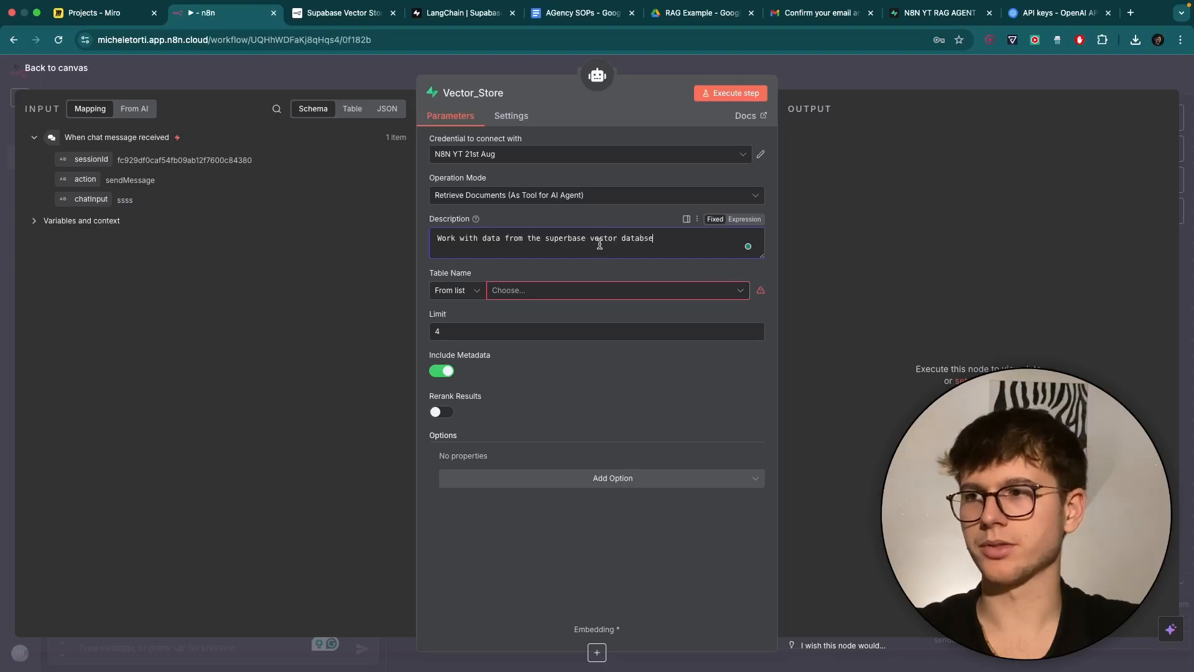
click(535, 295)
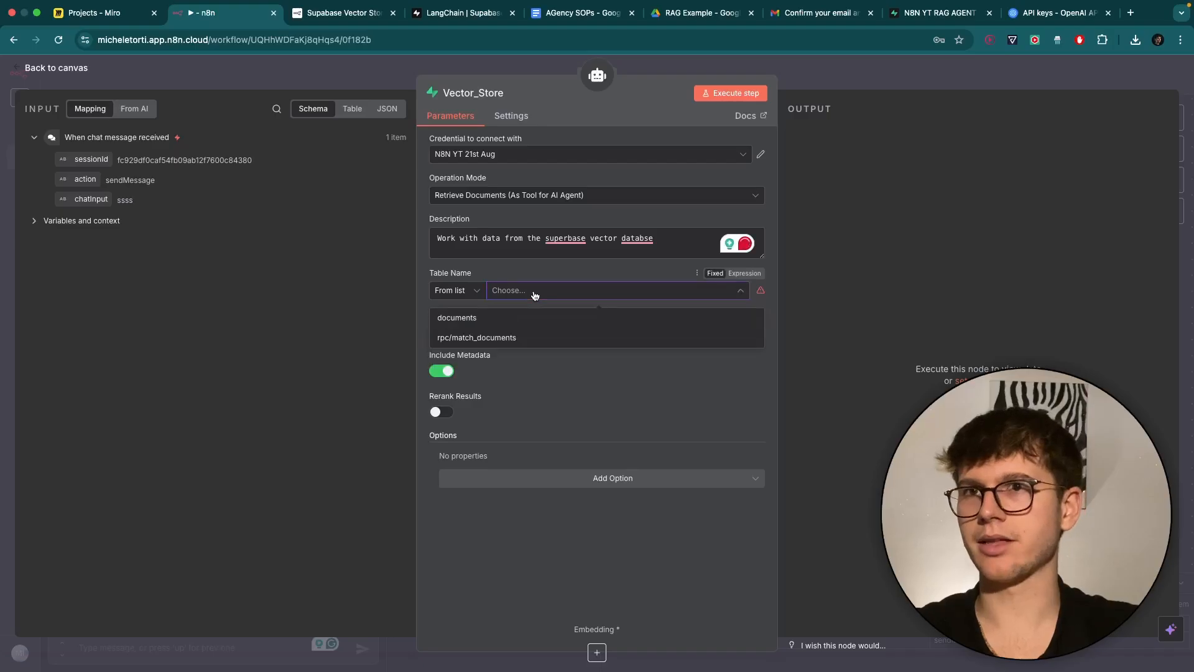
click(920, 19)
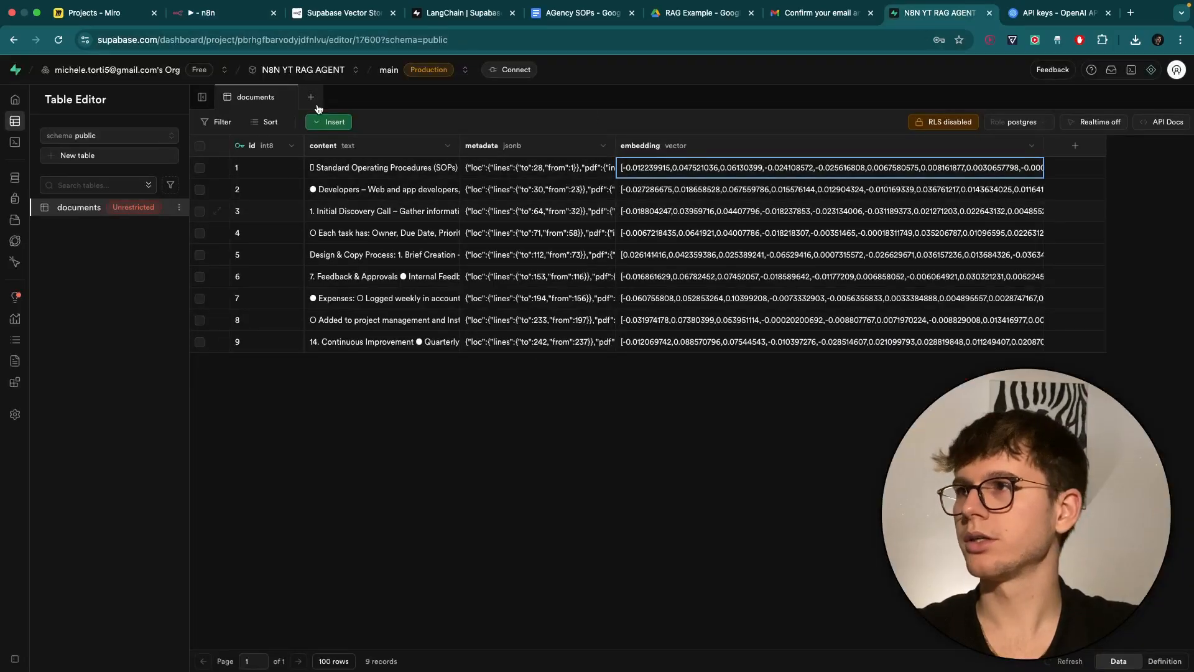
click(215, 13)
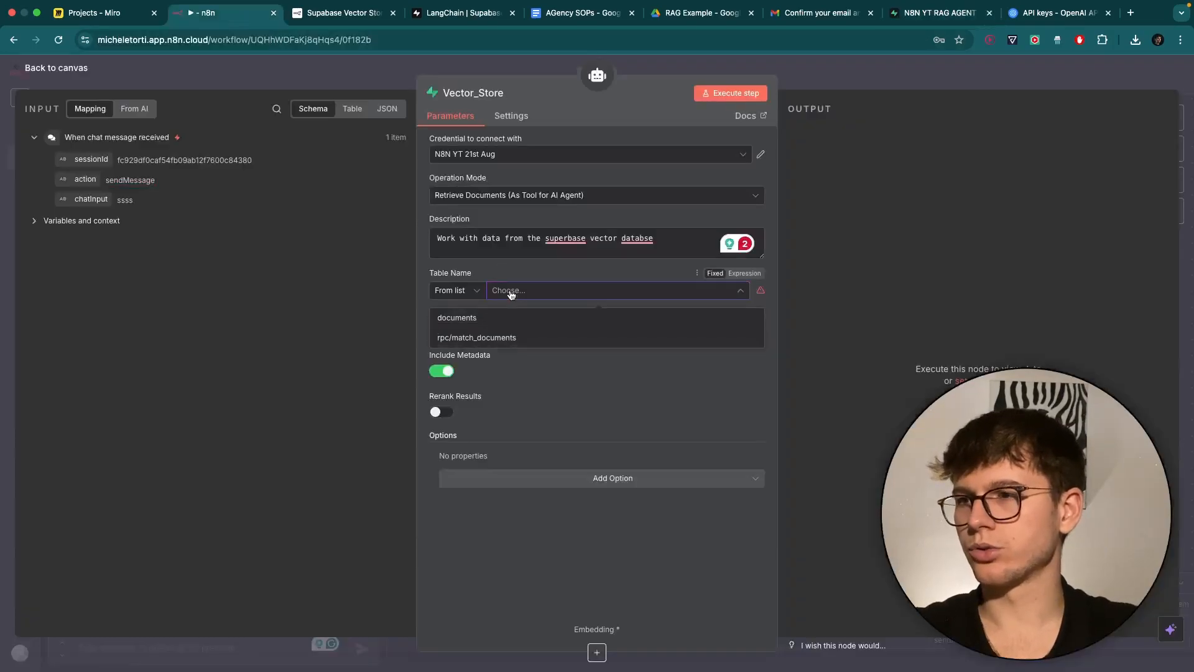
Set Vector_Store's table to documents, review Limit and Include Metadata, and return to the canvas.
click(475, 319)
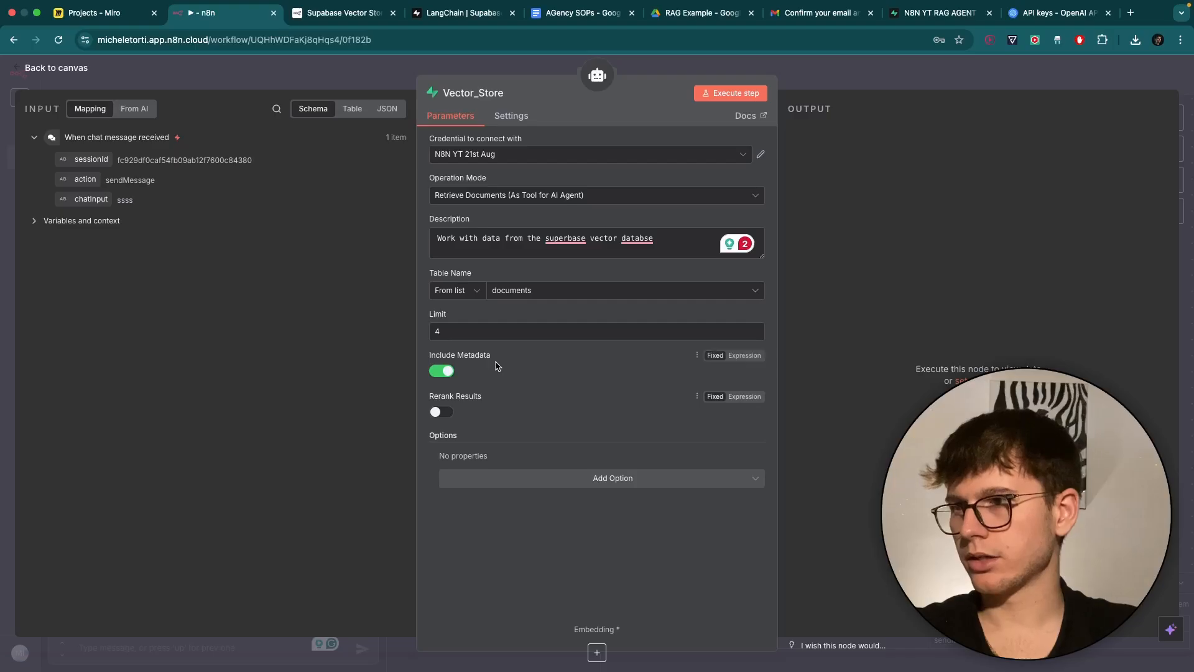
click(471, 330)
mouse_move(453, 314)
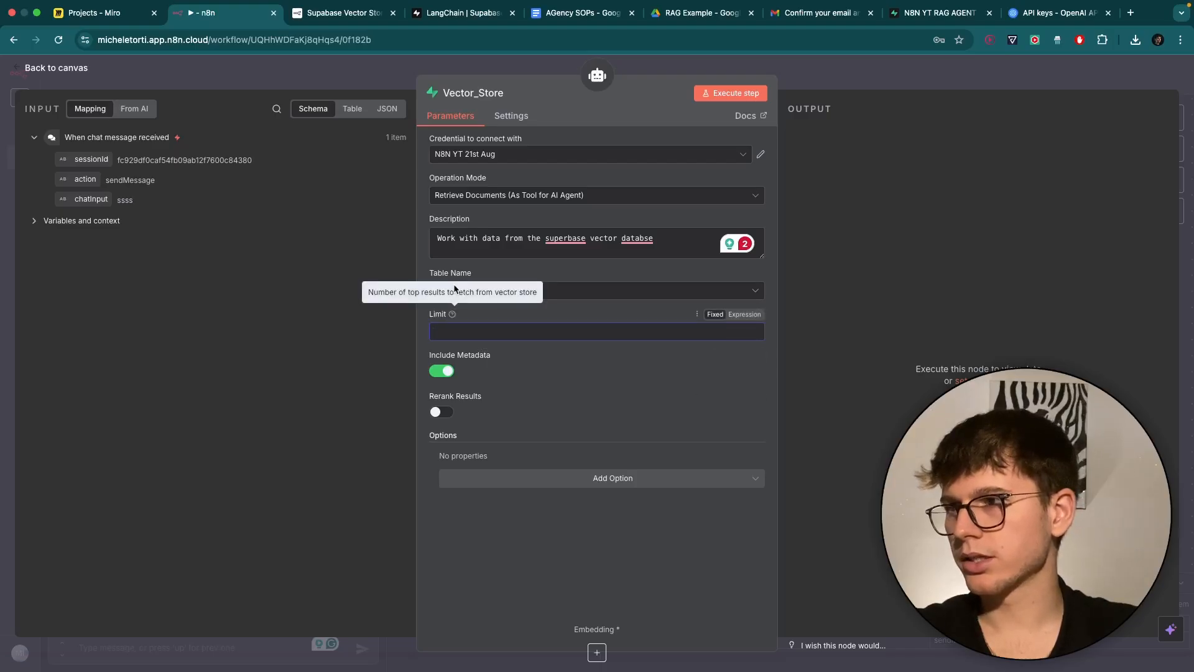
scroll(453, 284, up, 5)
scroll(433, 301, down, 5)
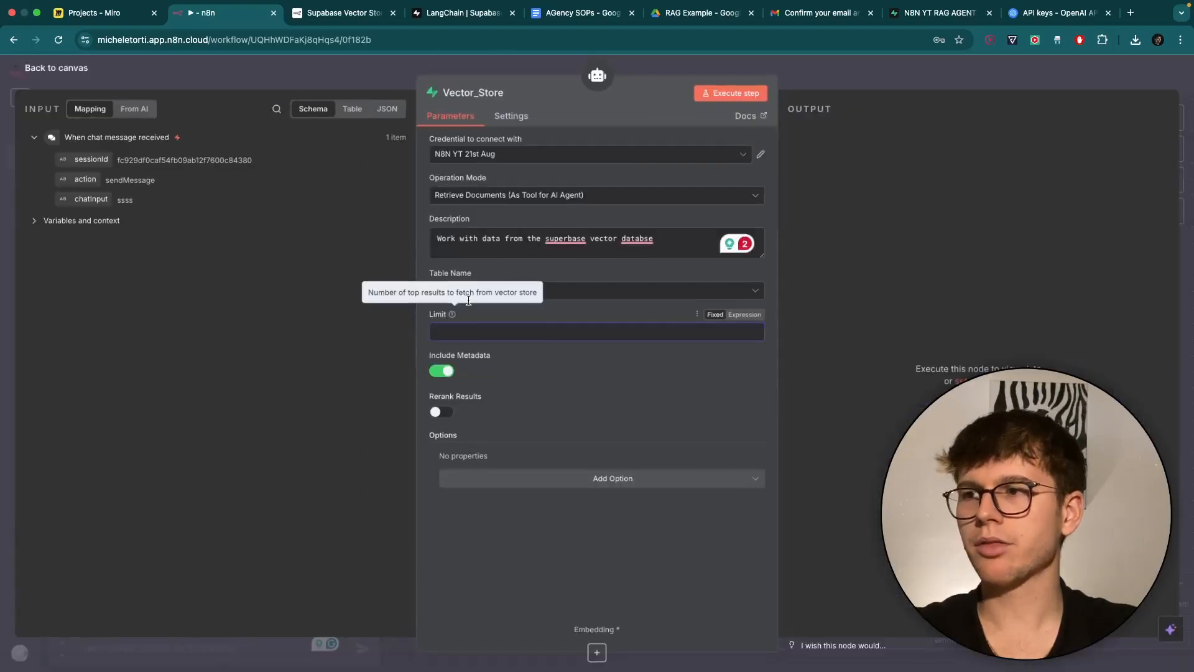
click(572, 397)
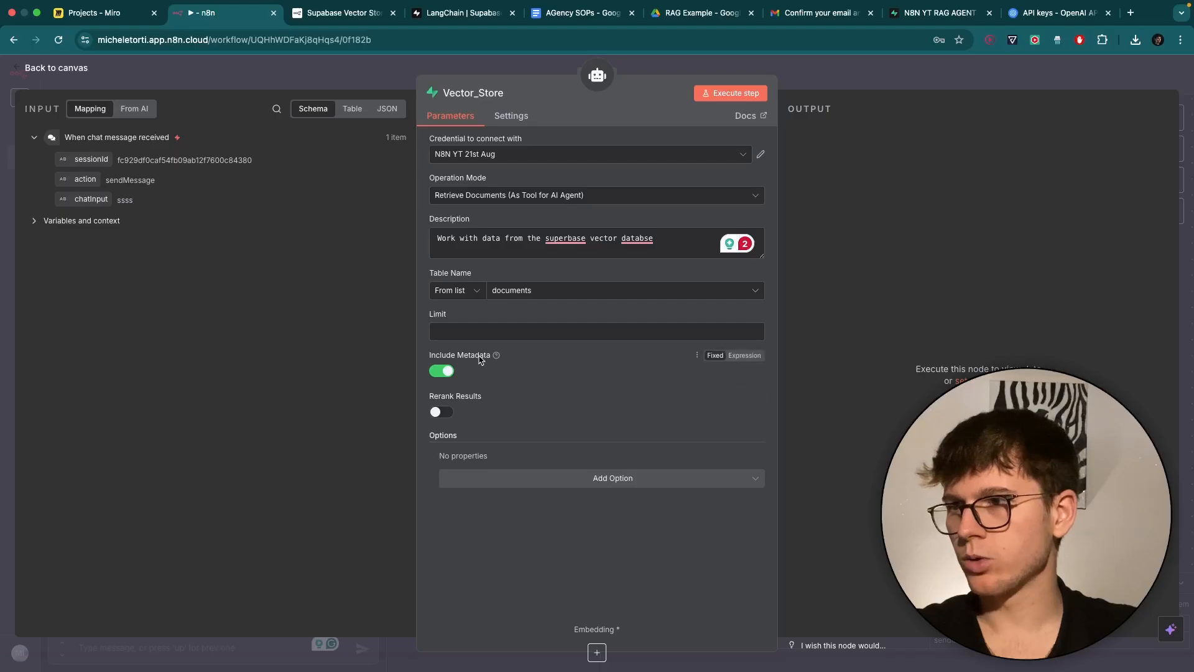
mouse_move(497, 356)
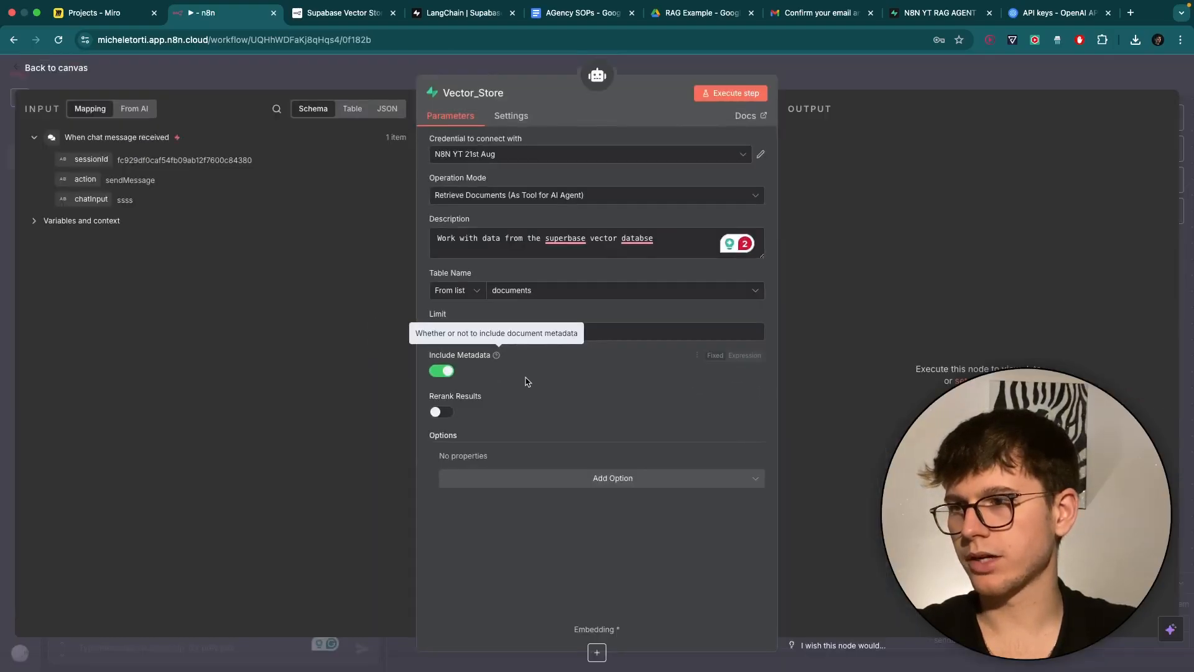
click(835, 76)
scroll(698, 373, down, 2)
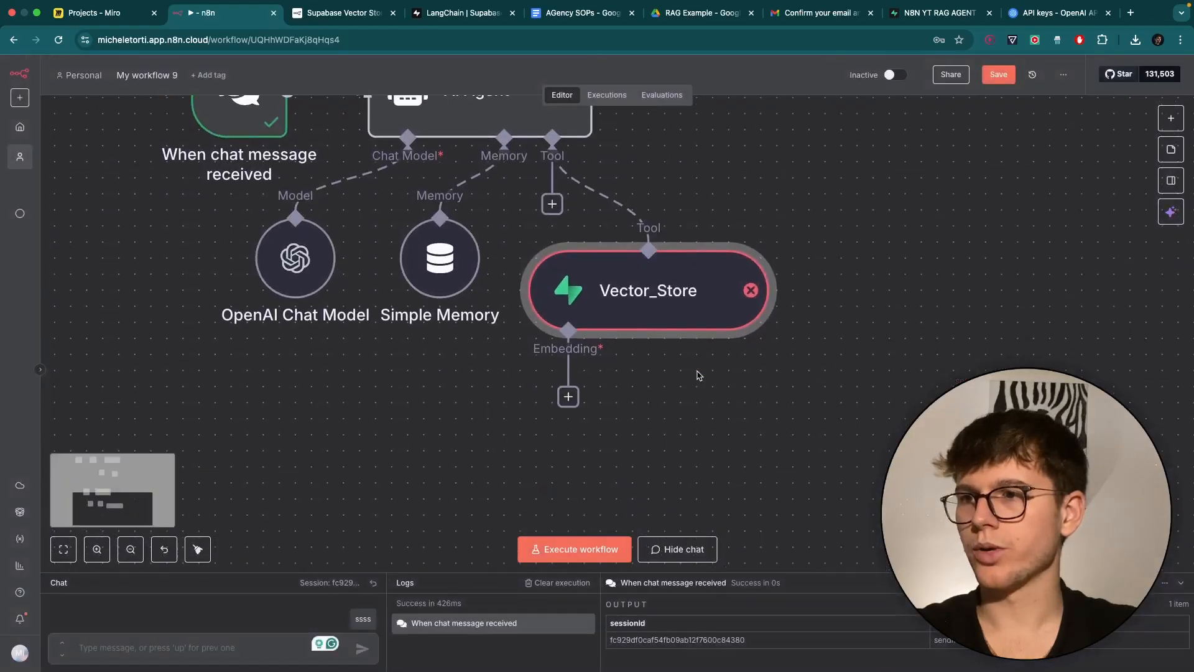
scroll(670, 284, down, 5)
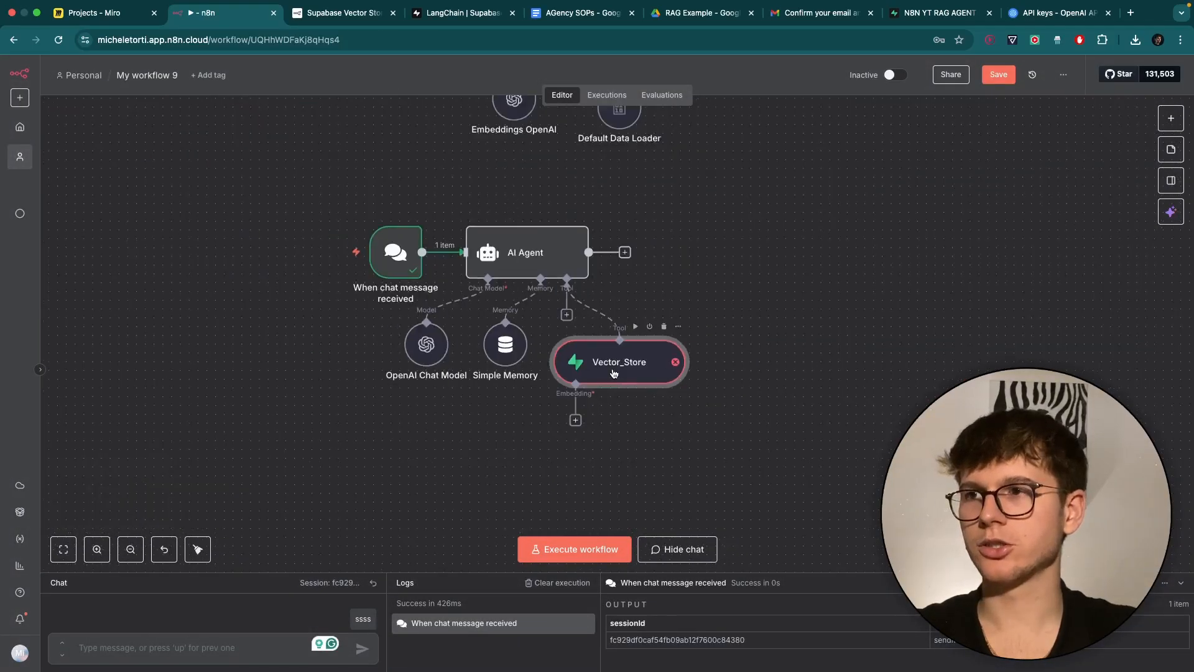
scroll(613, 323, up, 4)
scroll(612, 372, up, 5)
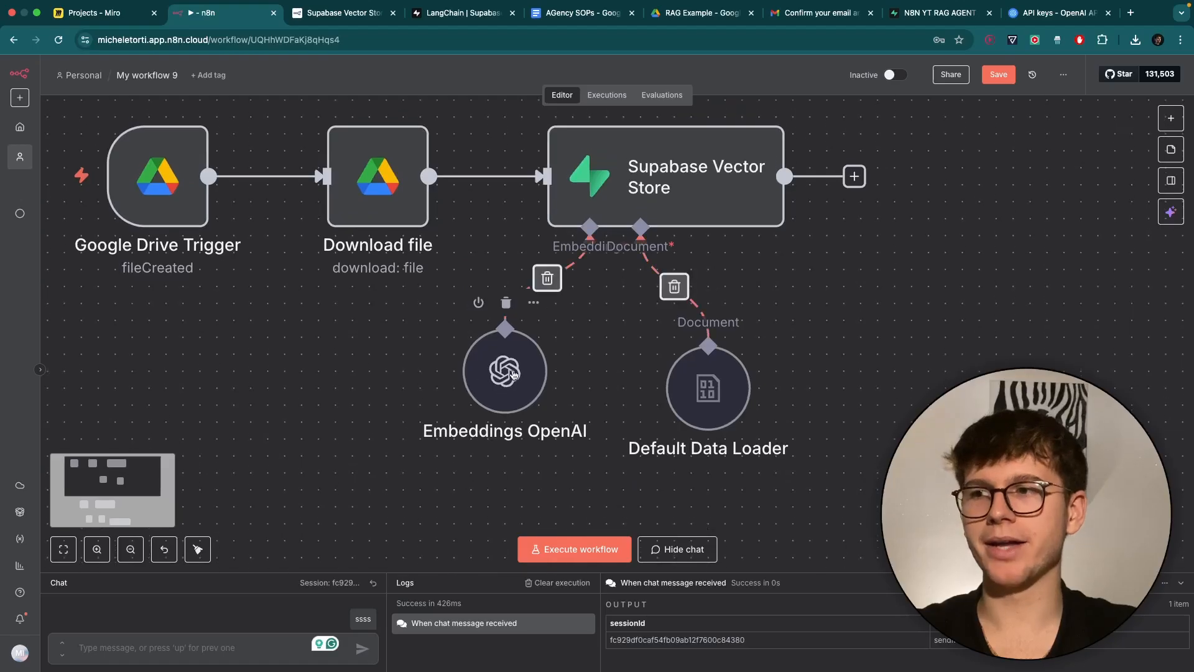
drag(514, 375, 527, 373)
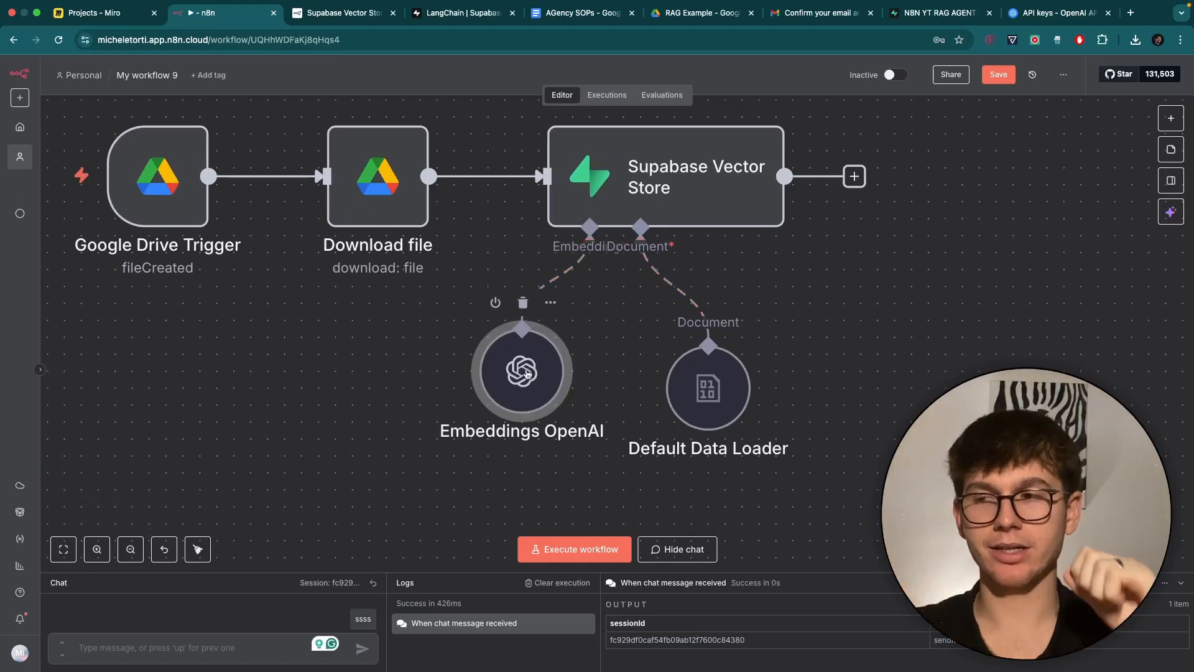
scroll(527, 373, down, 3)
scroll(527, 373, down, 3)
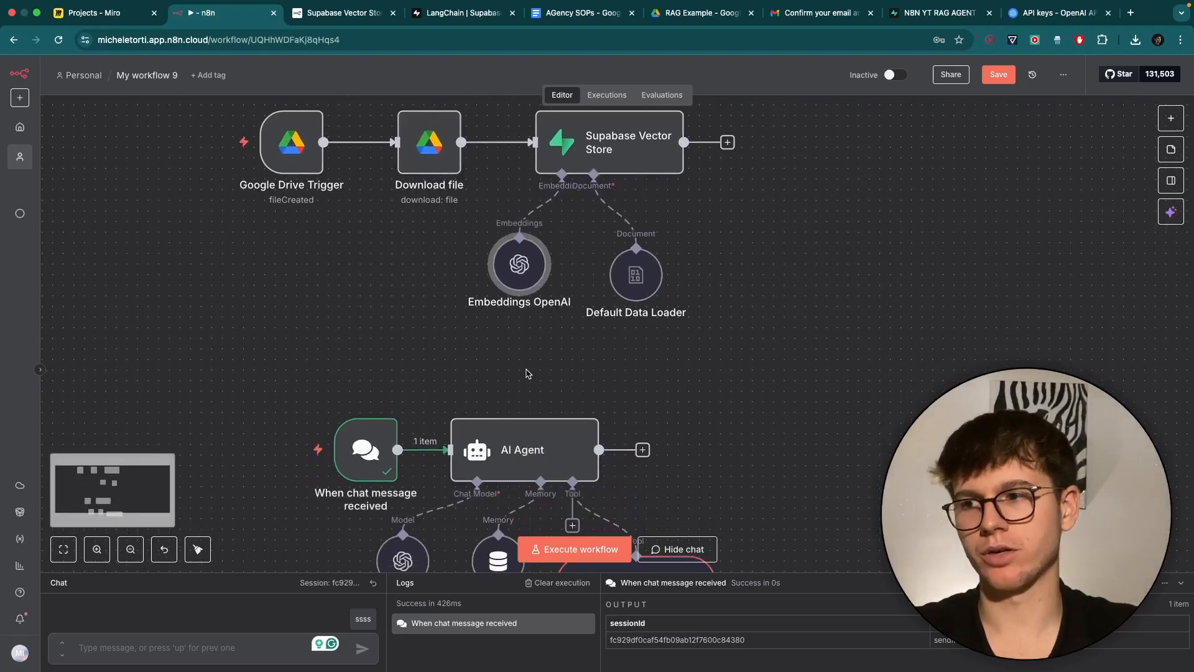
scroll(526, 374, down, 5)
scroll(607, 446, up, 1)
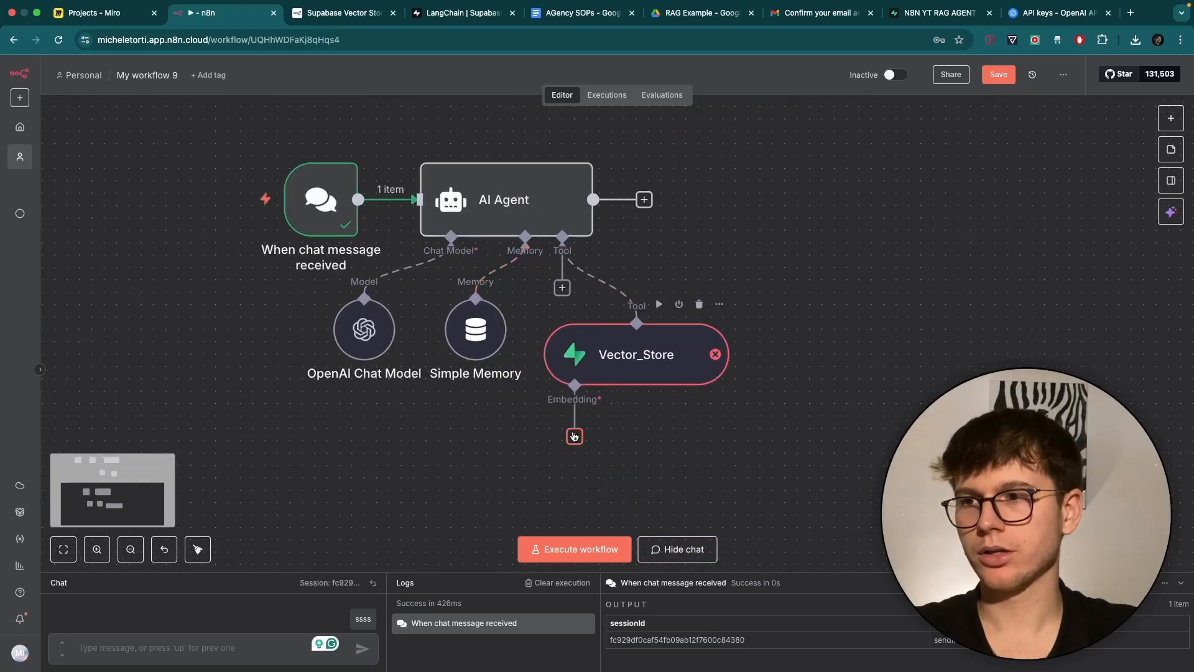
click(574, 436)
click(750, 319)
scroll(751, 319, down, 3)
scroll(723, 349, up, 3)
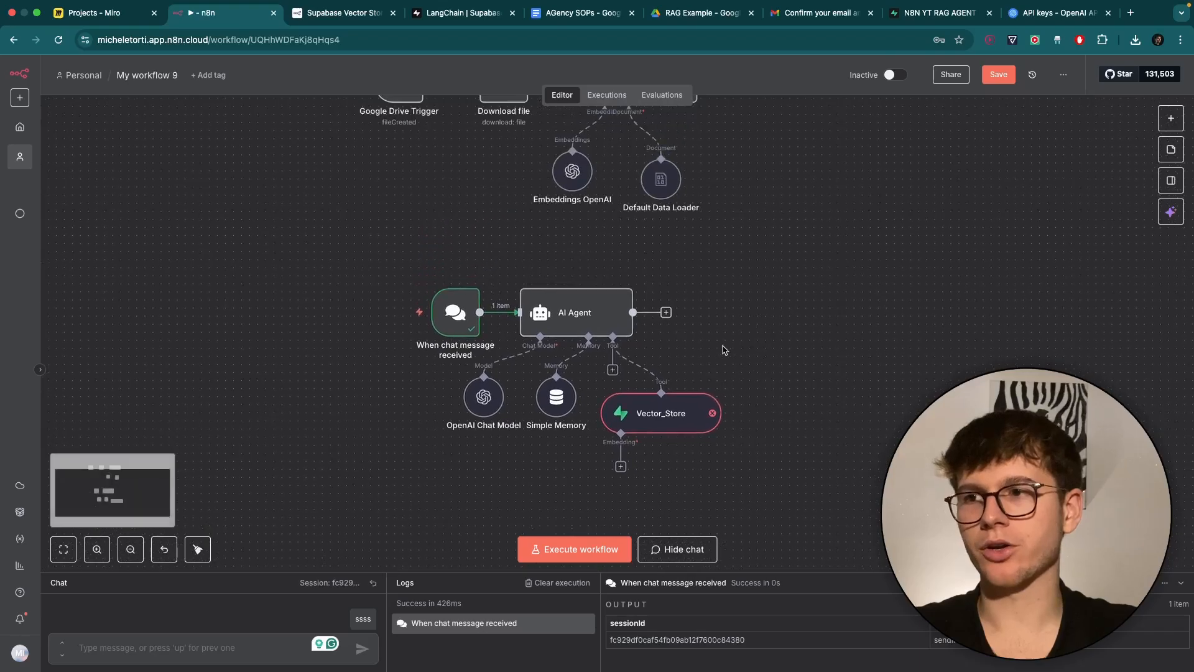
drag(620, 465, 592, 204)
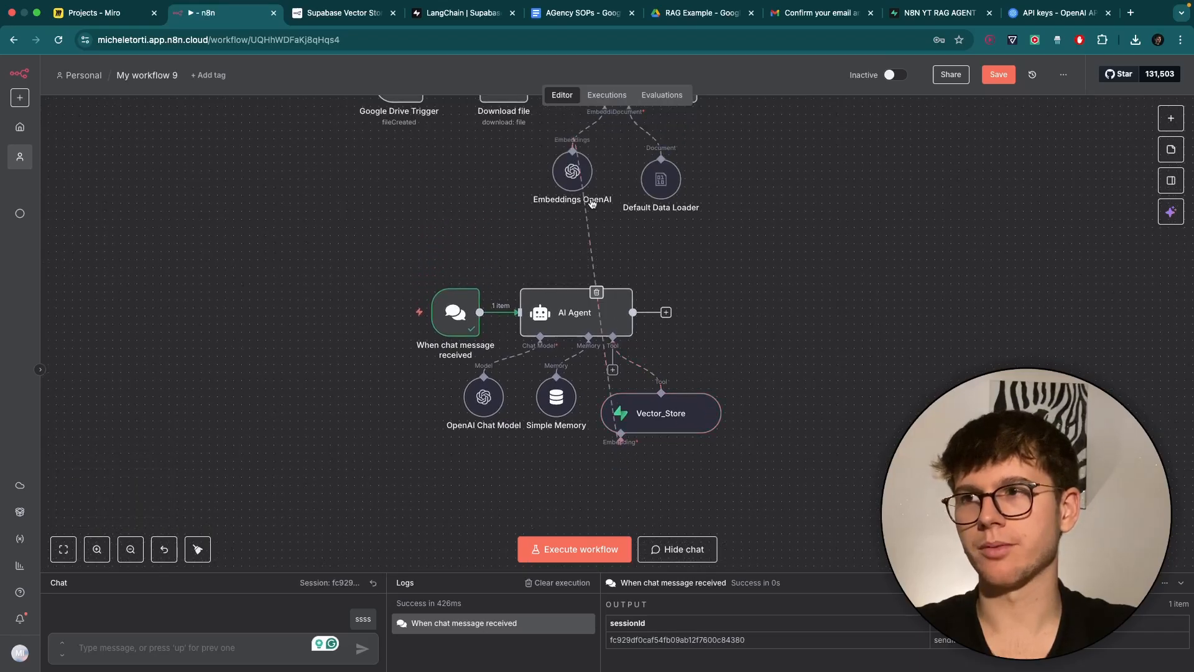
click(596, 292)
scroll(644, 439, up, 3)
scroll(644, 439, down, 1)
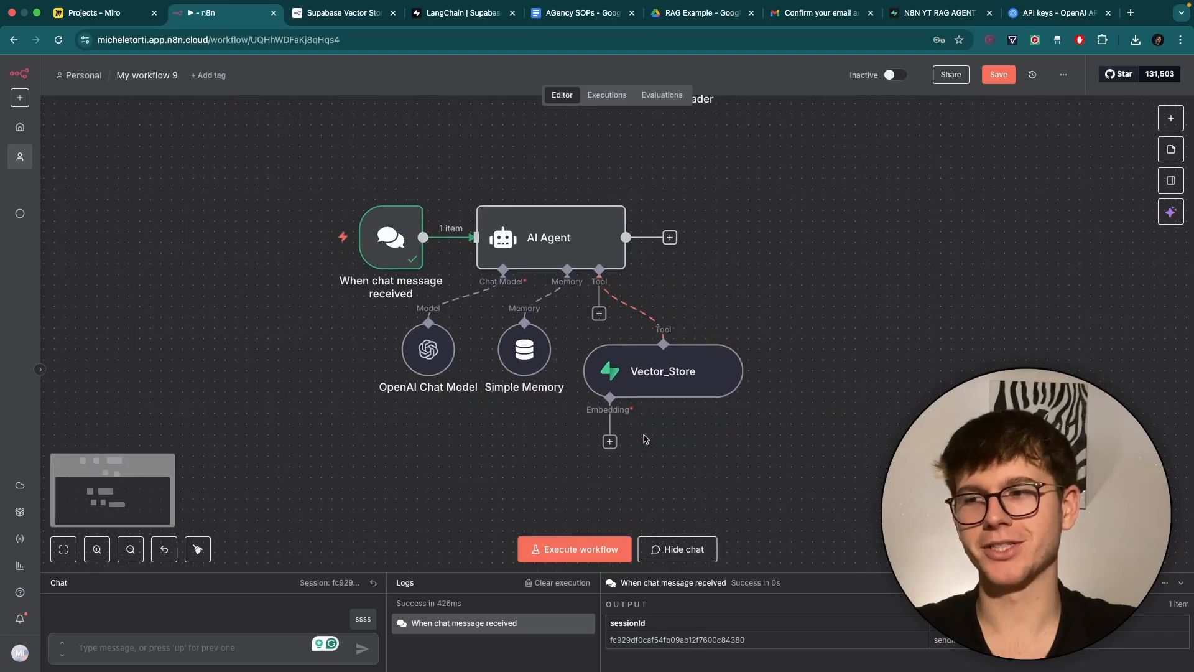
scroll(645, 439, down, 1)
Attach an OpenAI embeddings node to Vector_Store and tidy the workflow layout.
click(609, 423)
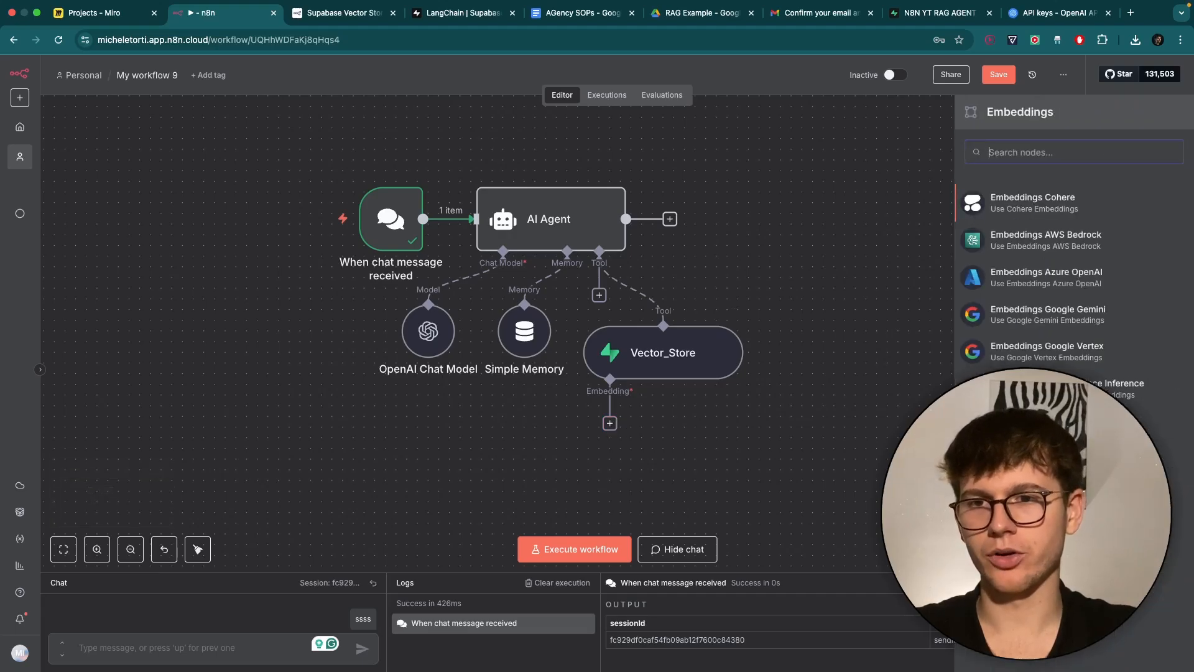
click(1029, 501)
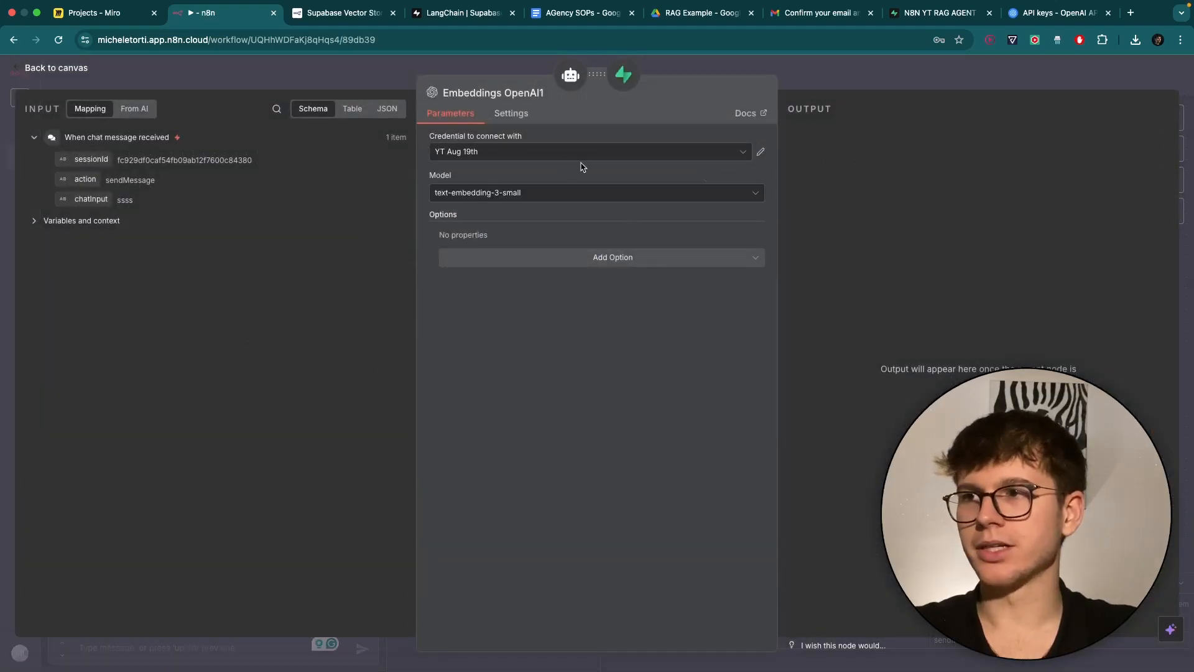
click(823, 77)
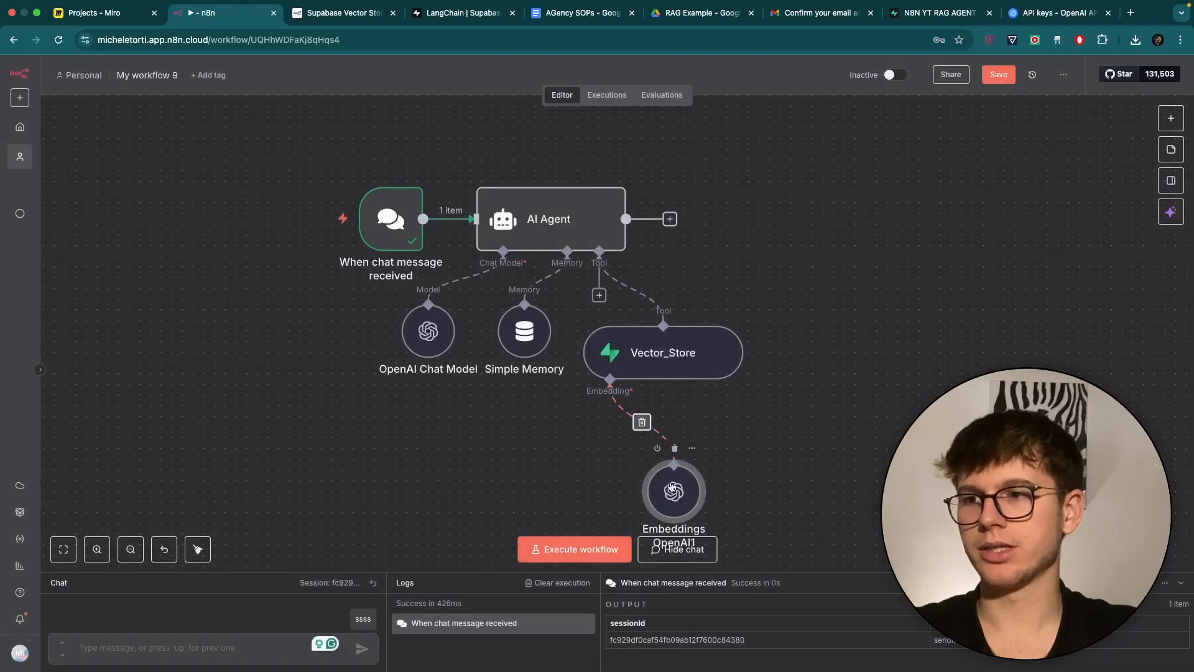
drag(671, 487, 584, 441)
key(shift+alt+t)
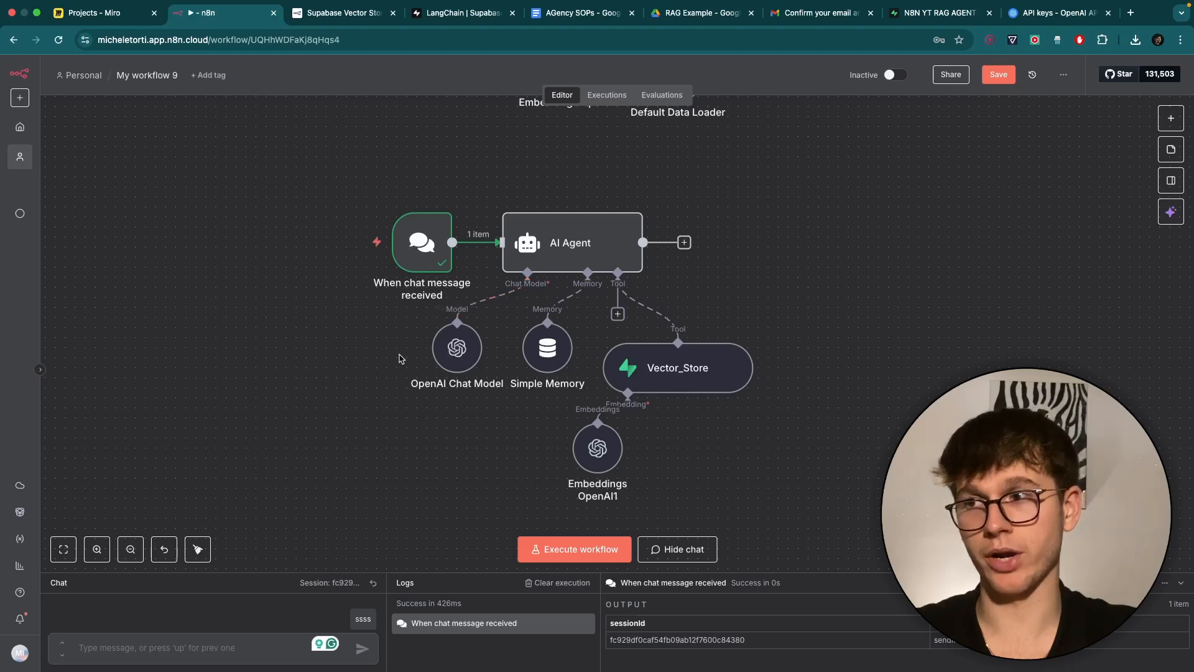
Move the Embeddings OpenAI node to the lower right below Vector_Store.
scroll(426, 363, up, 5)
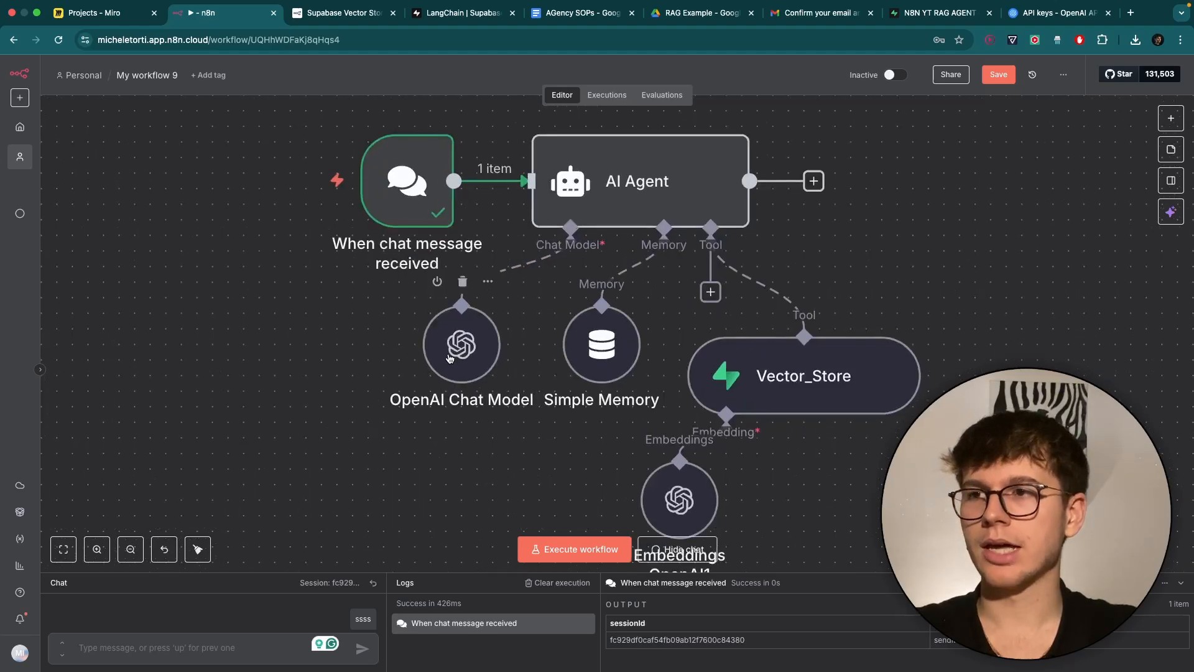
scroll(573, 370, right, 3)
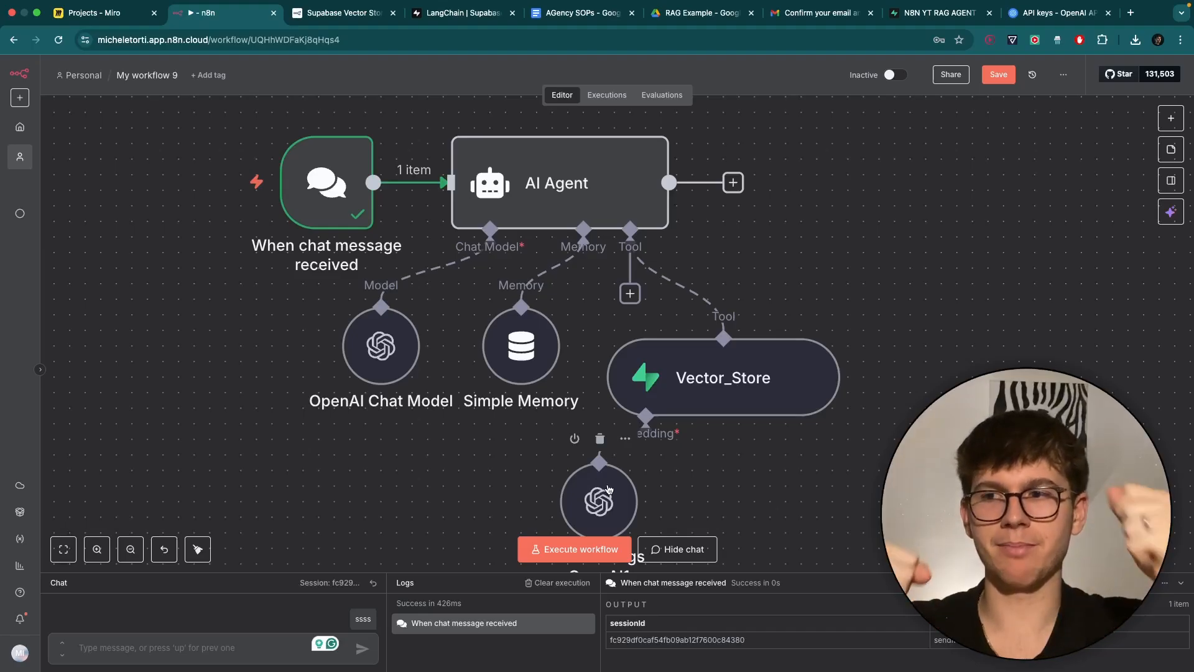
drag(601, 509, 788, 509)
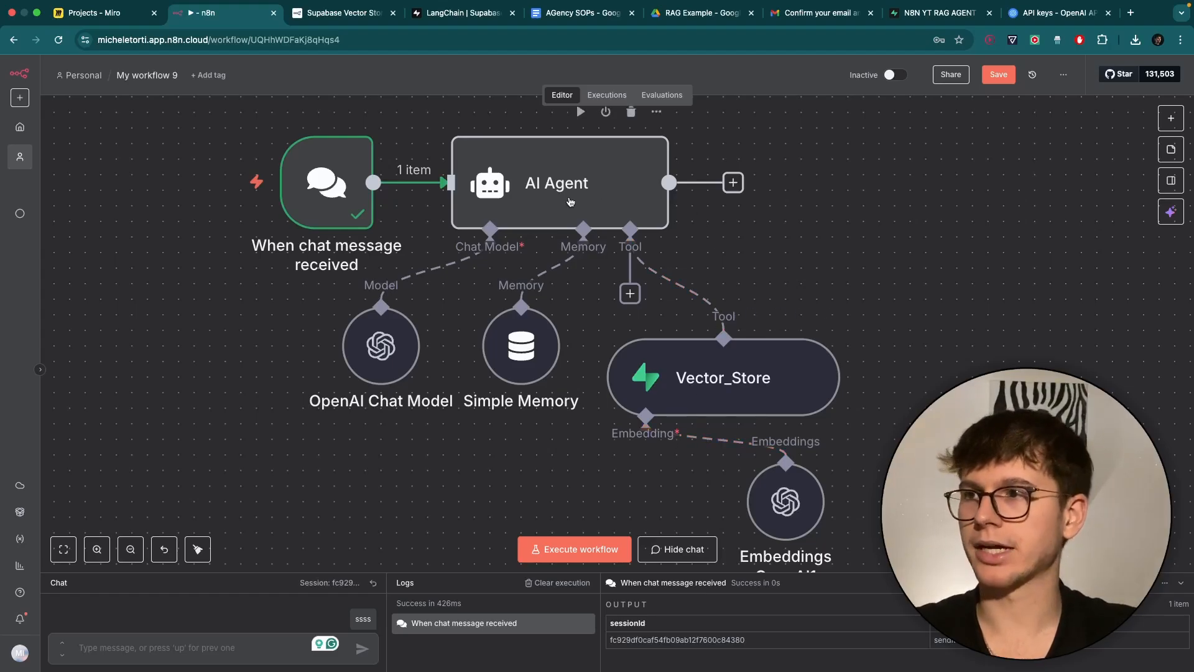
scroll(703, 434, up, 2)
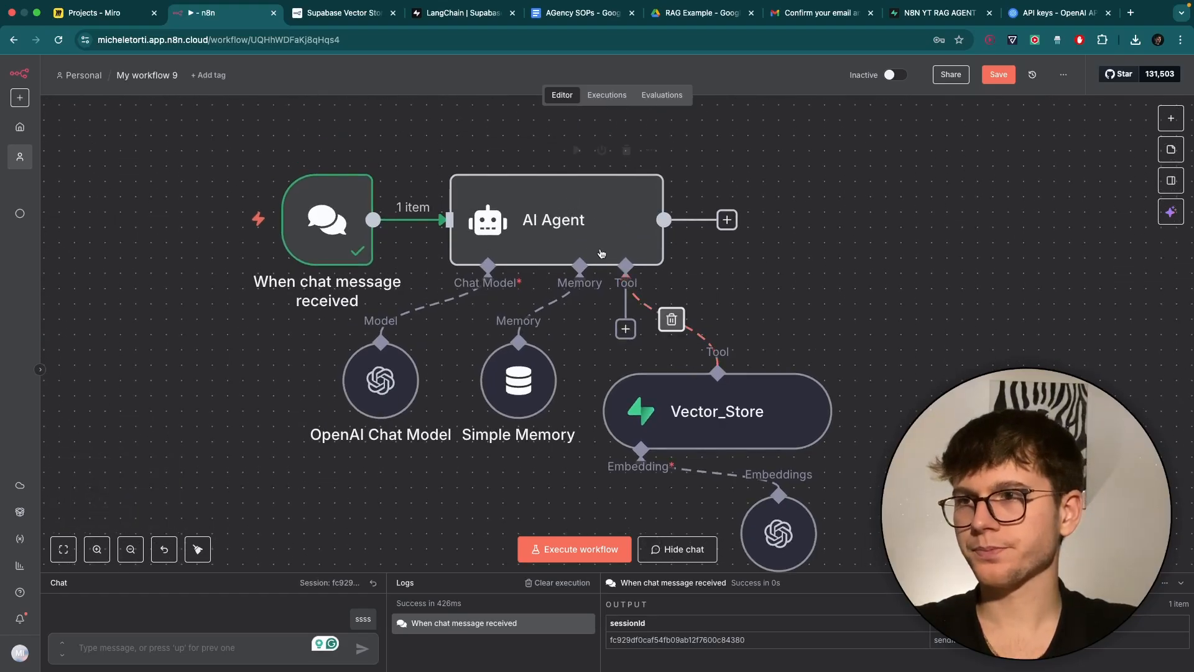
Start a 'Vector_store -' entry under ##Tools in the AI Agent's system message, then return to the canvas.
click(587, 233)
double_click(587, 232)
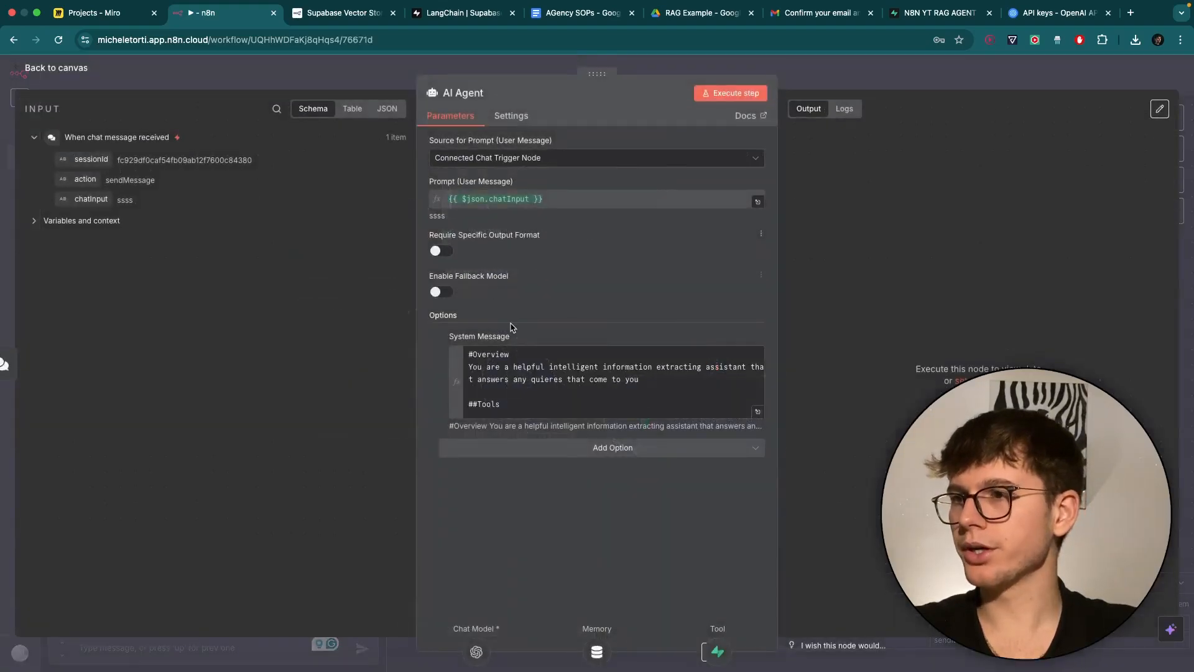
click(753, 415)
text(Vec)
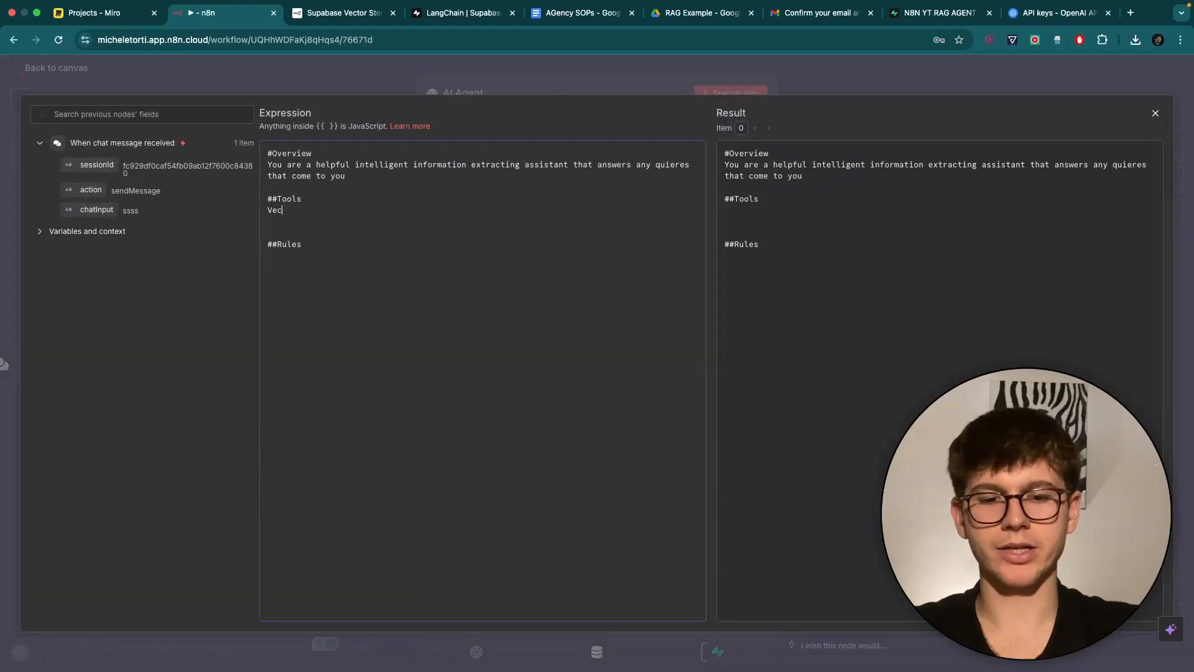
text(tor)Sto)
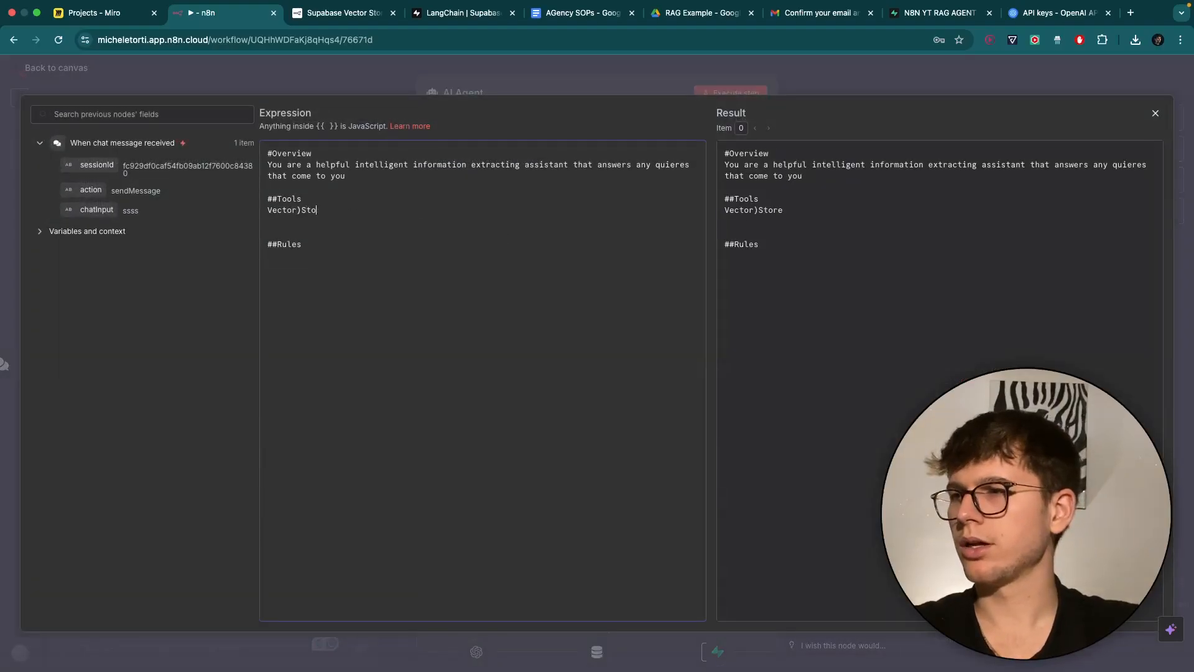
key(BackSpace)
key(BackSpace)
key(BackSpace)
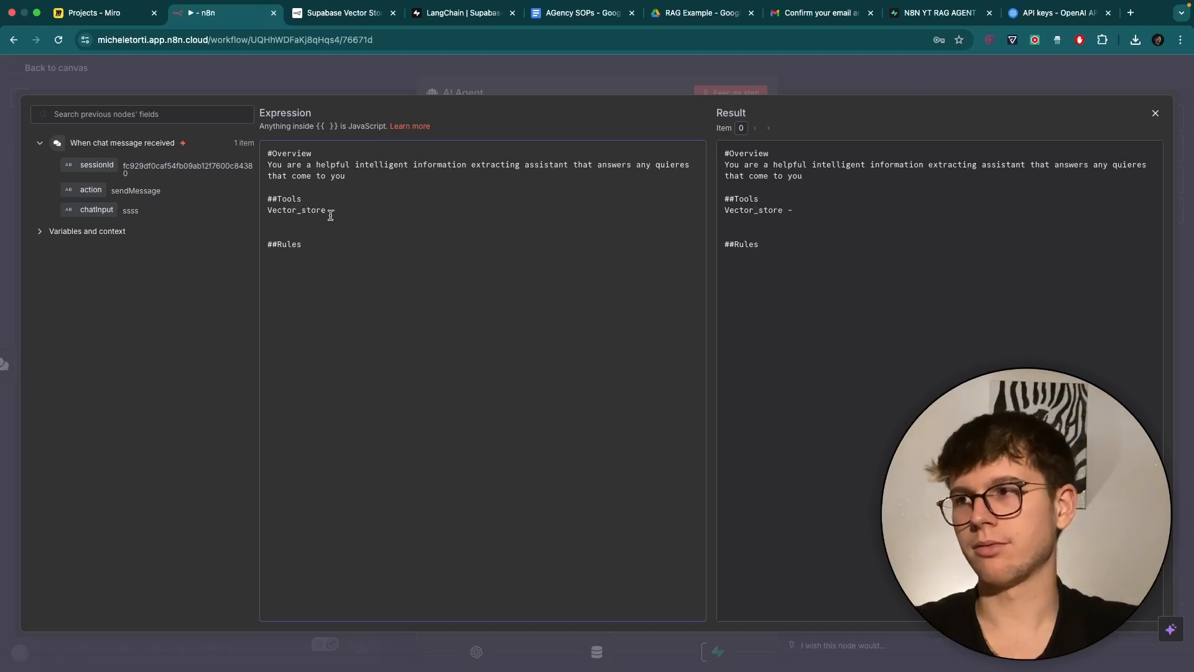
drag(325, 211, 274, 211)
click(558, 85)
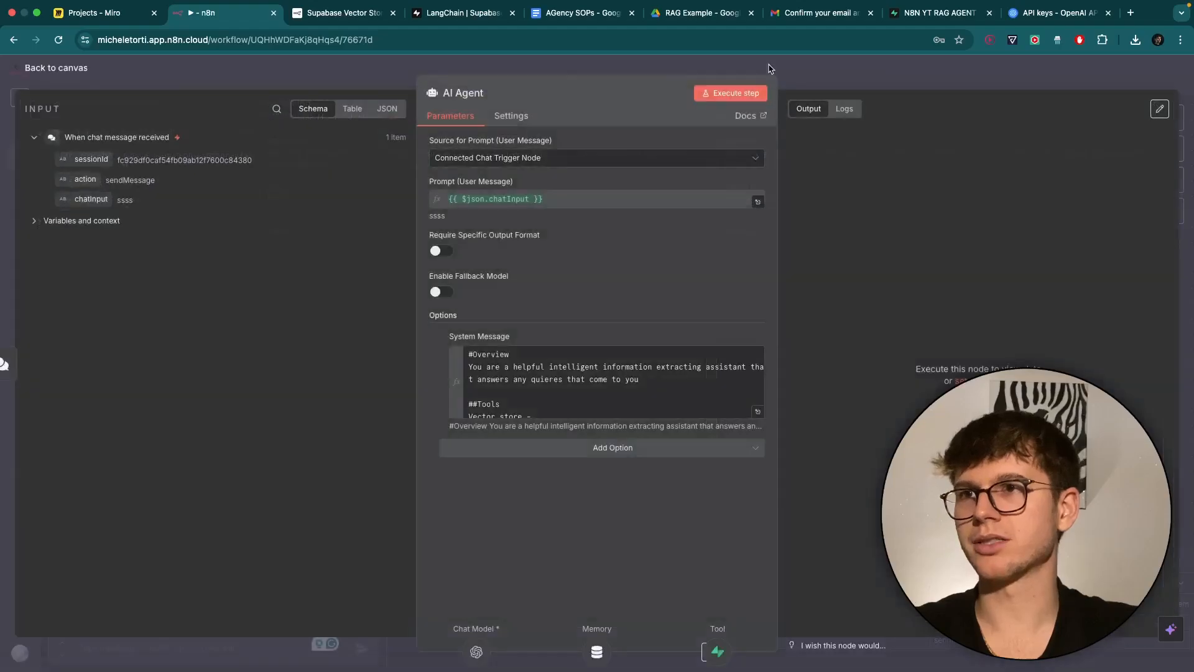
click(812, 71)
Confirm the vector store node is still named Vector_Store, then open the AI Agent's settings.
right_click(714, 419)
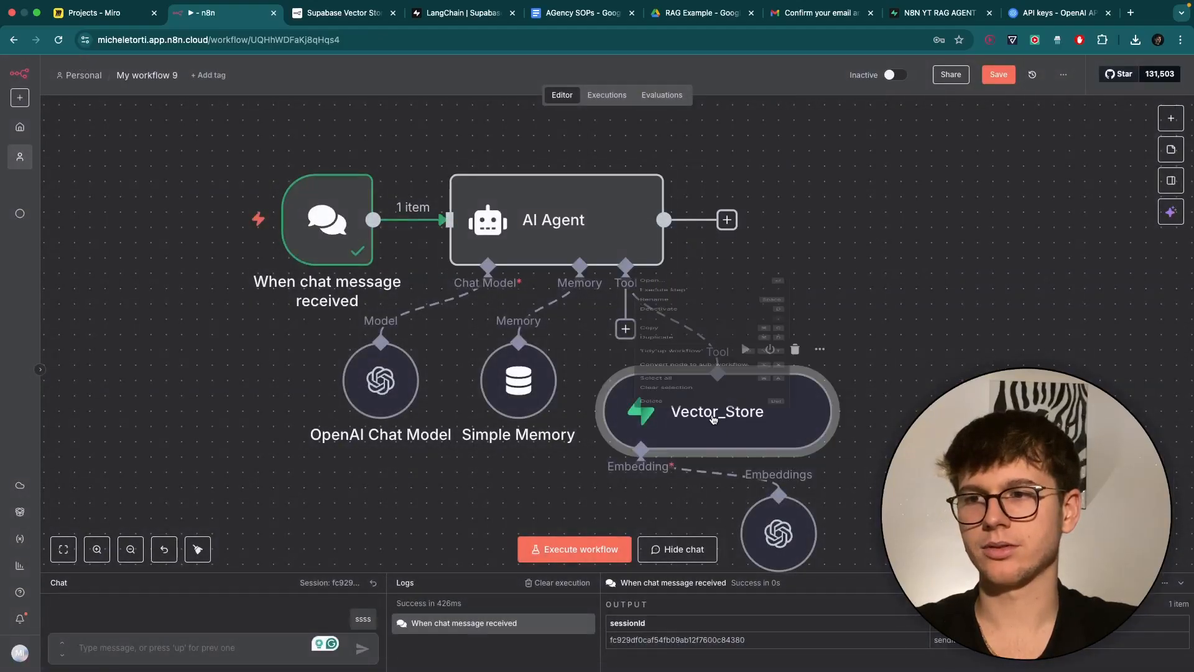
click(647, 200)
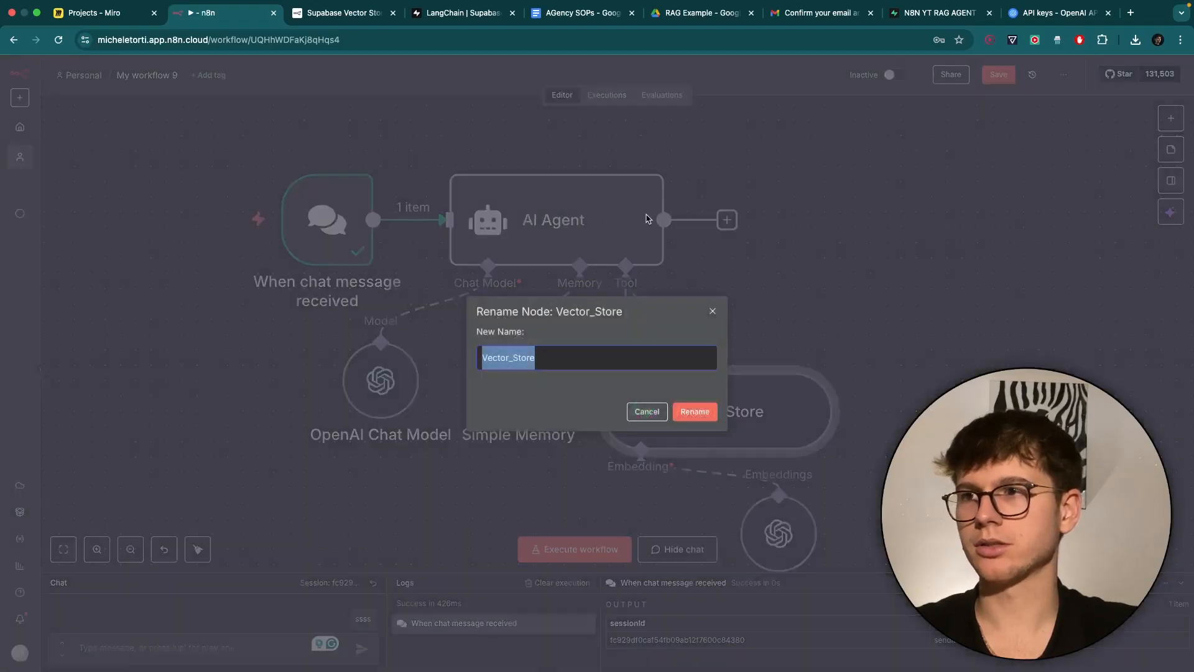
click(554, 359)
text(ss)
key(BackSpace)
key(BackSpace)
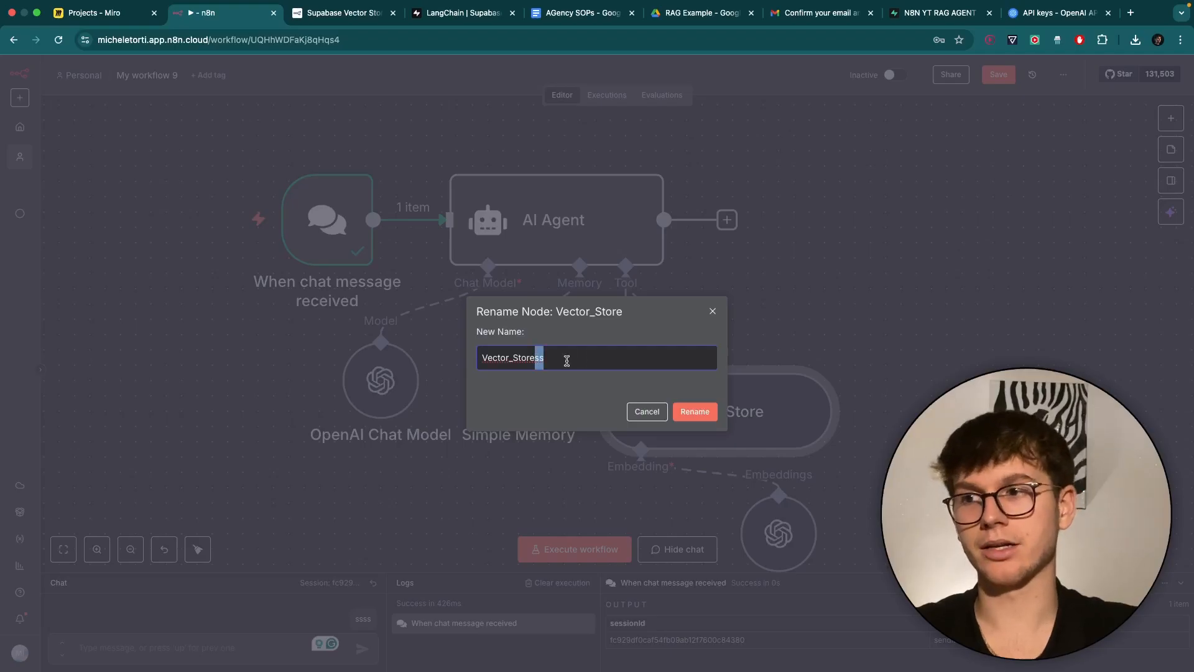
click(697, 413)
double_click(554, 220)
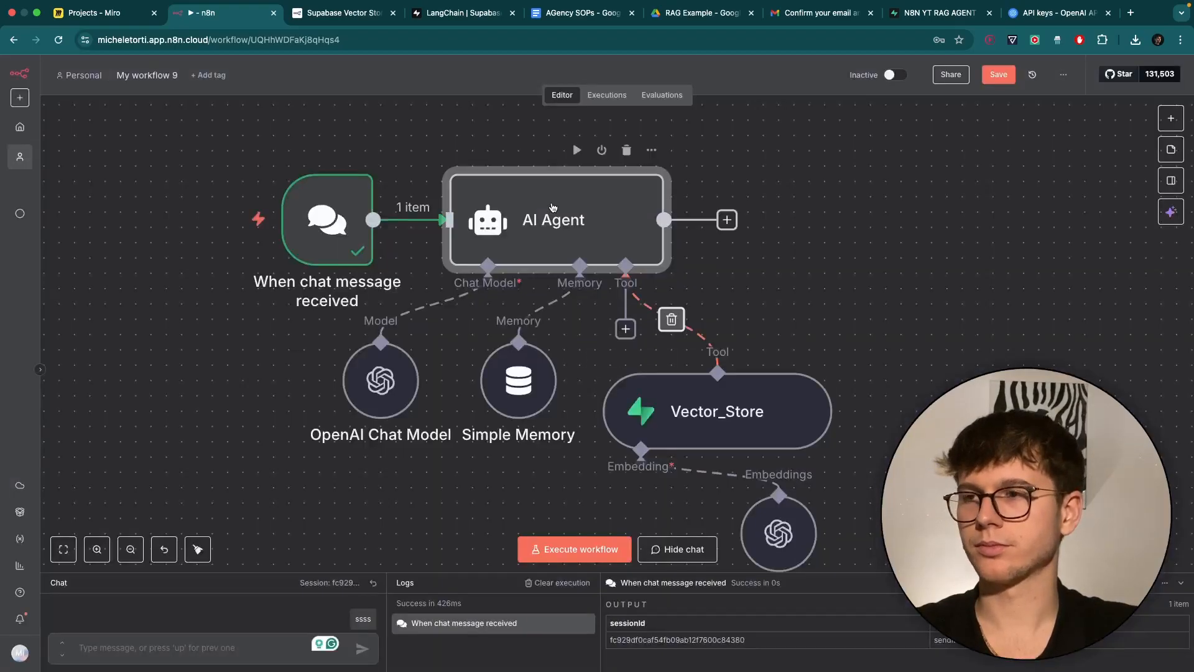
Describe Vector_store as always used for user questions; add rules 'ALWAYS pull information from the Vector_store' and 'be concise'.
click(758, 412)
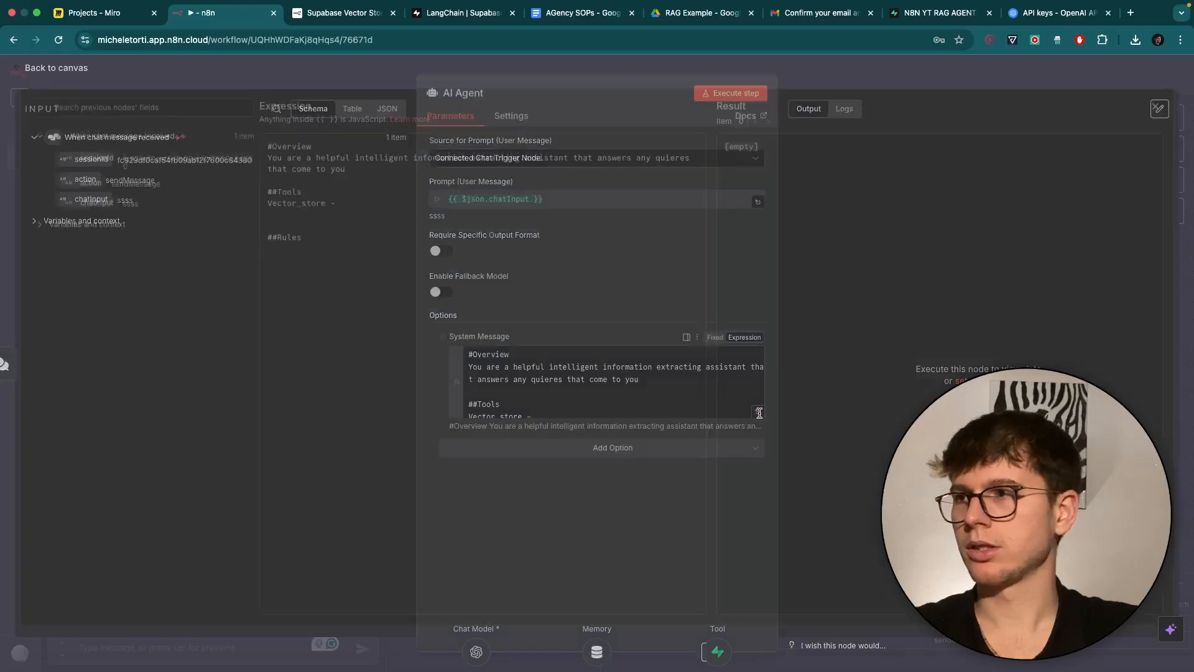
text(This )
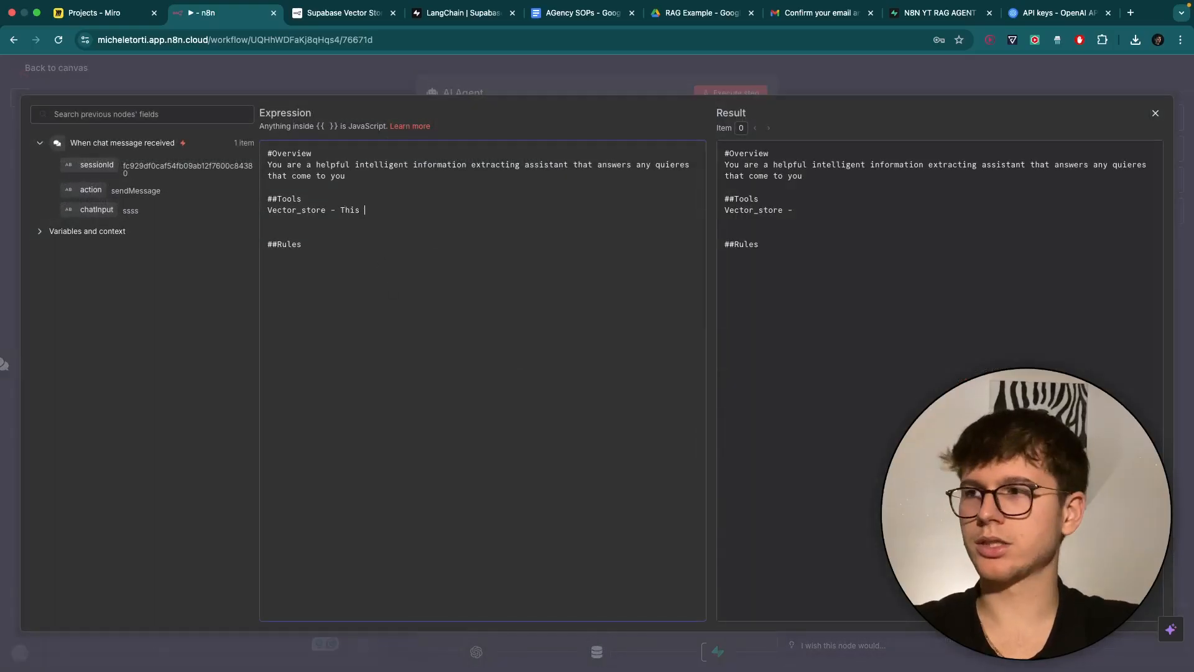
text(will aL)
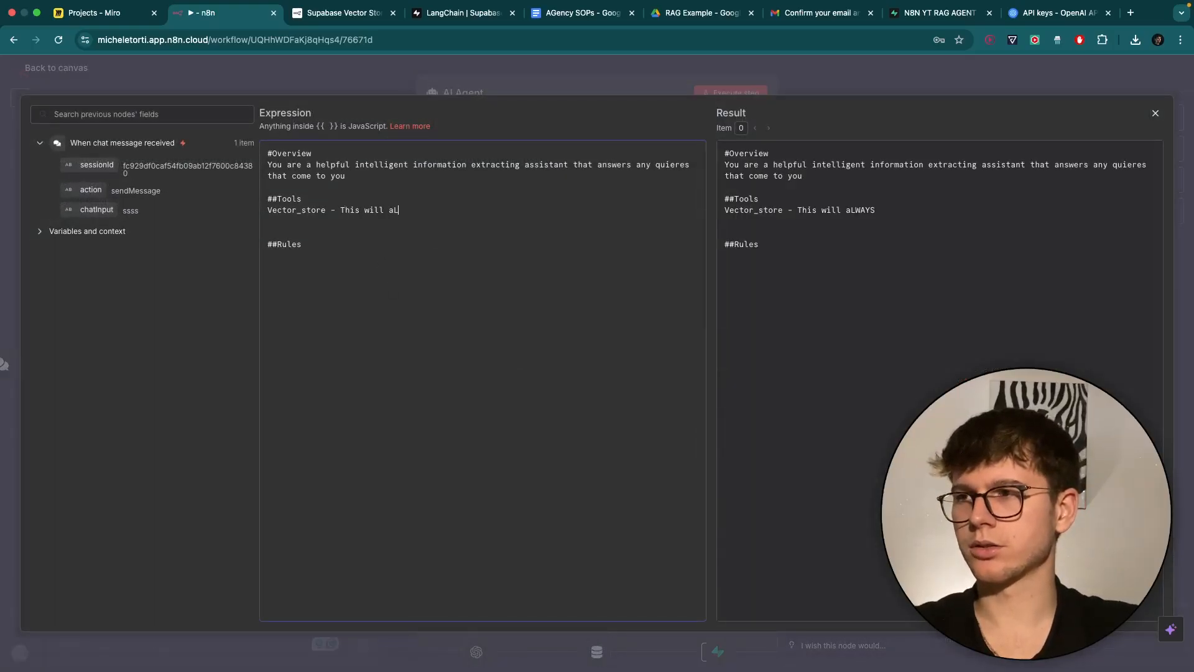
text(WAYS)
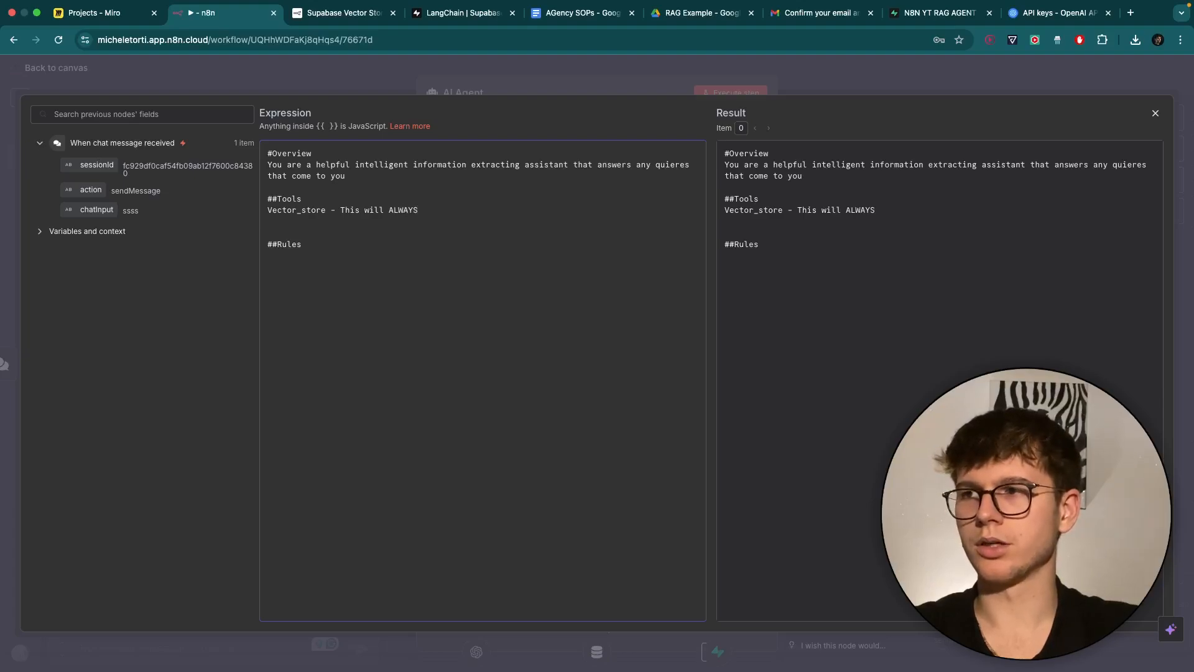
text(YS be used when e)
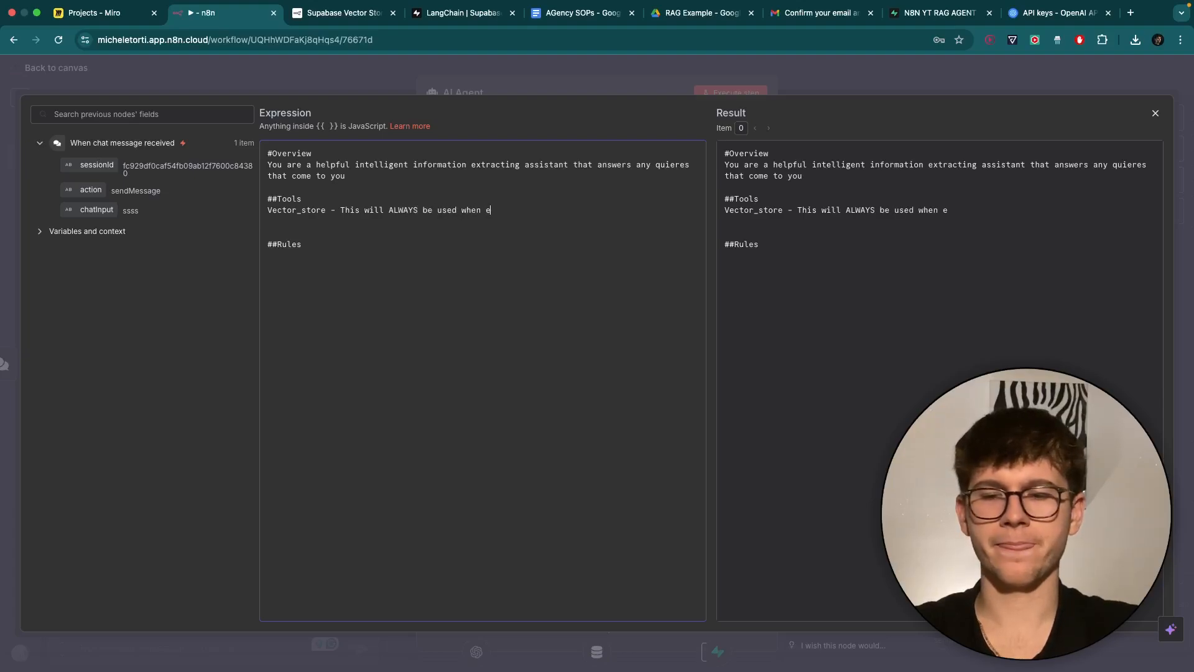
key(BackSpace)
text(answering)
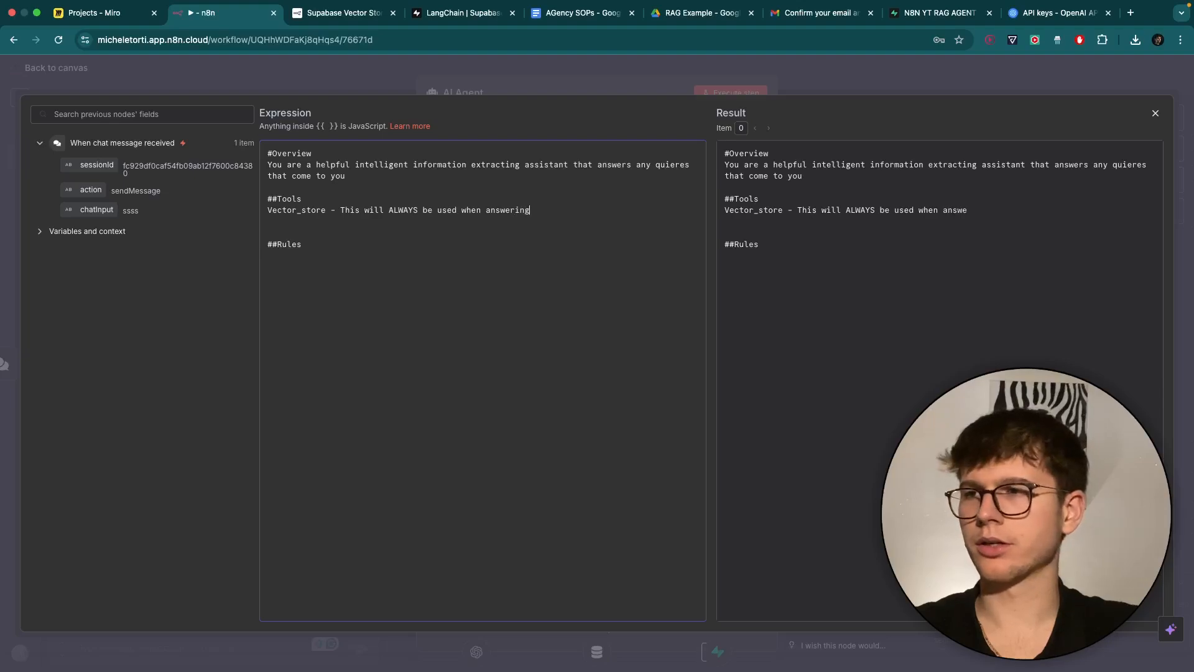
text( any questions that the useer)
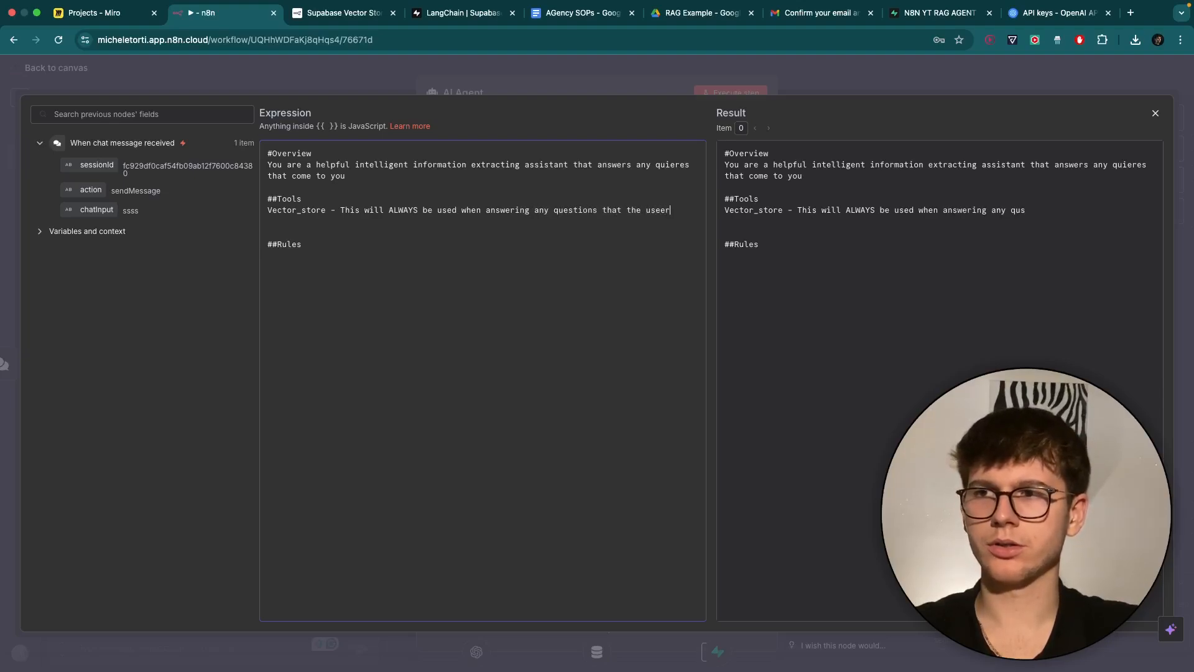
key(BackSpace)
key(BackSpace)
text(r might have)
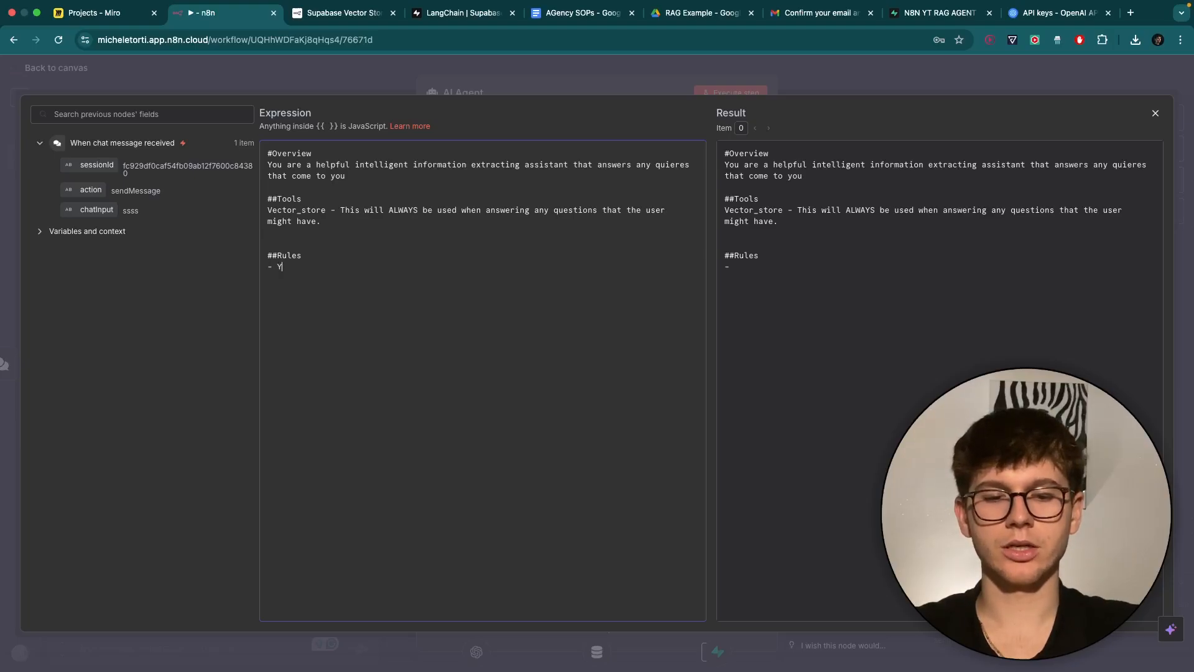
text(ALWAYS )
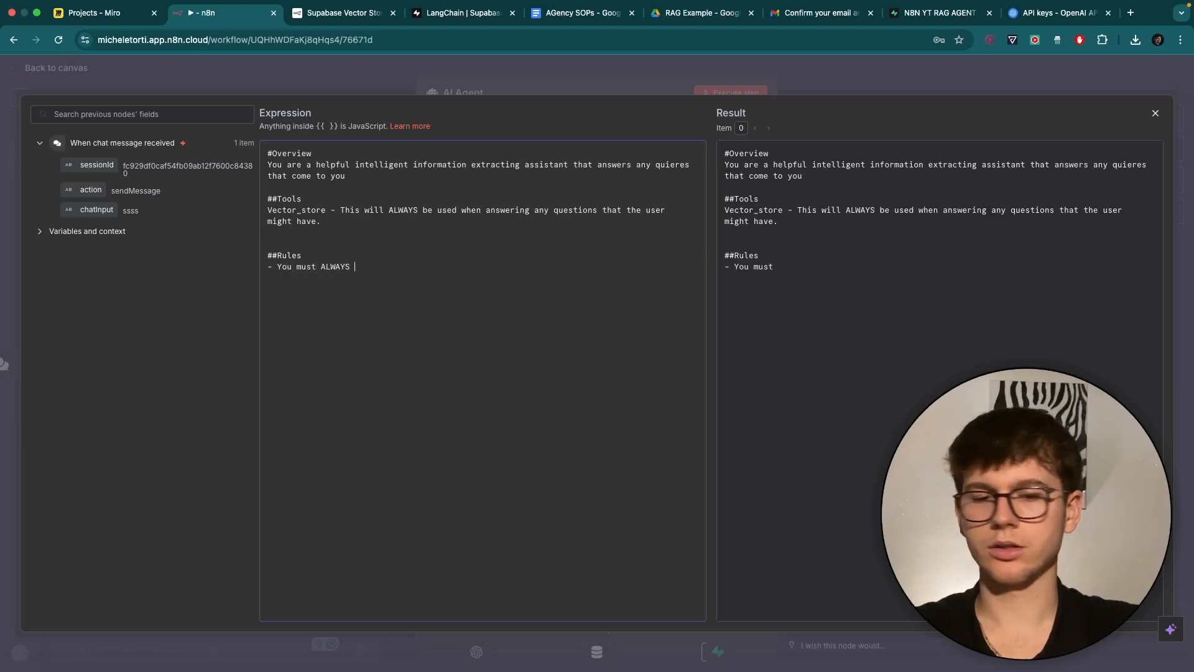
text(pull in)
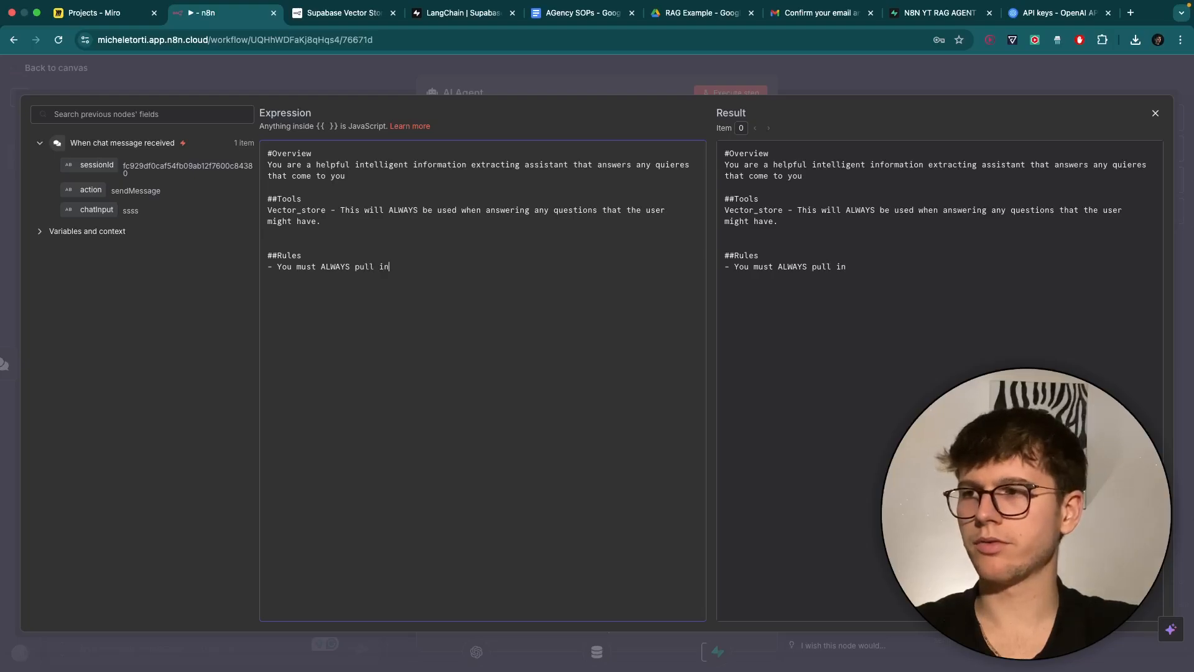
text(formation from the Vector_store)
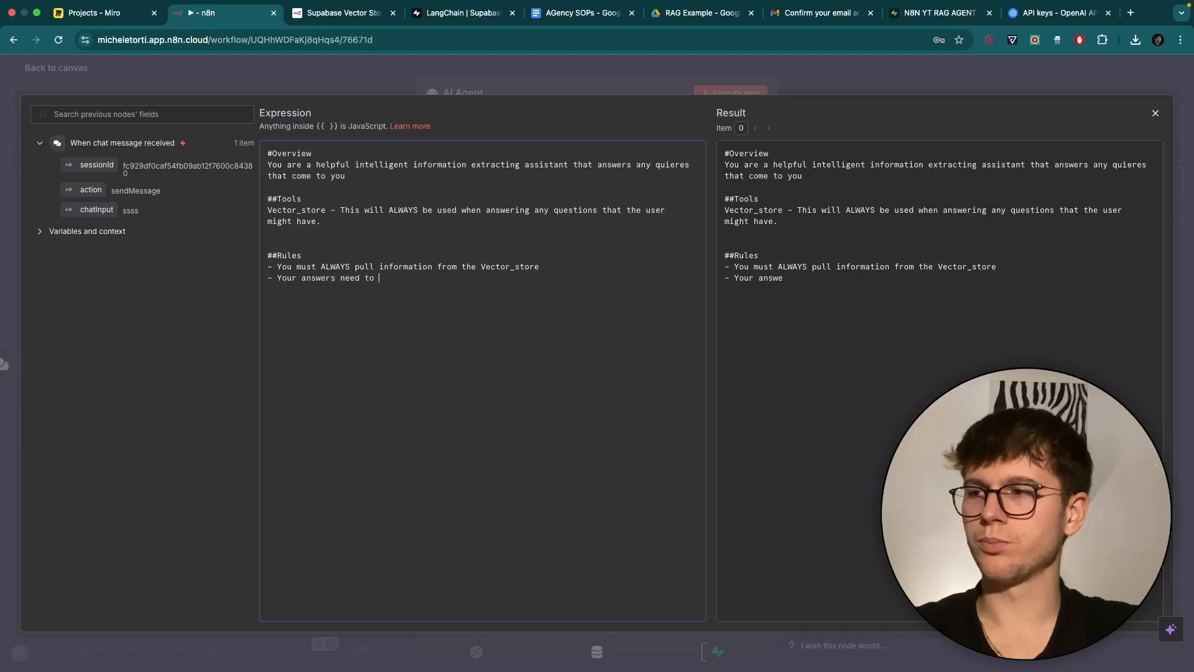
text(be concise and to the point)
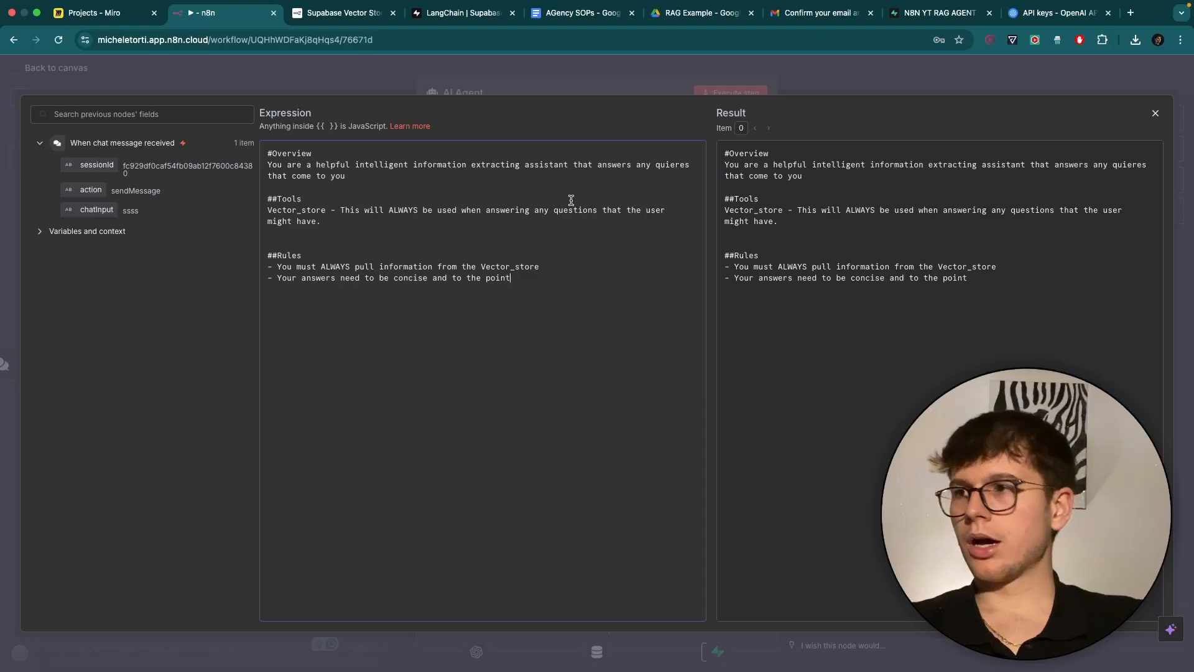
scroll(381, 212, up, 3)
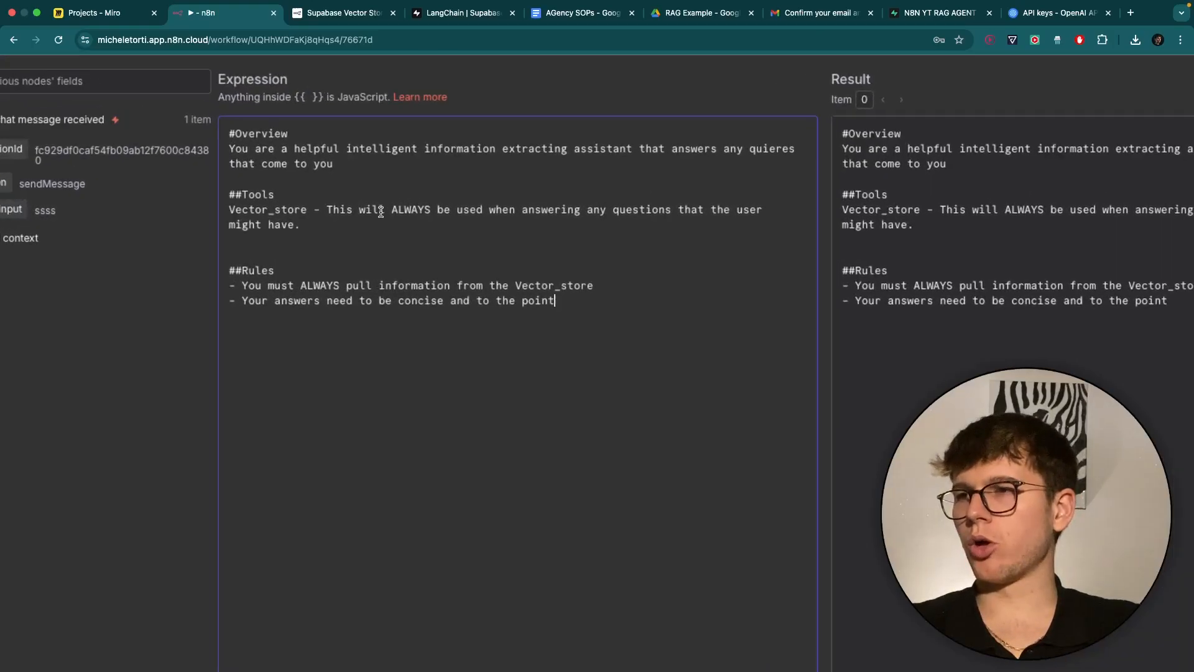
scroll(380, 212, down, 3)
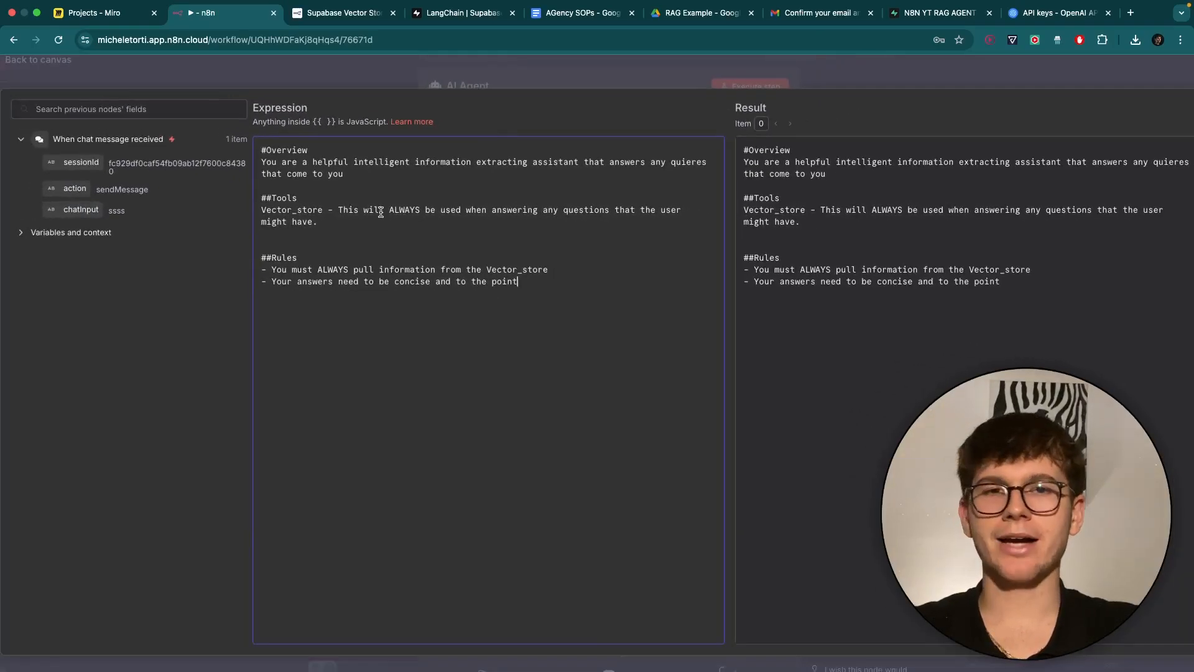
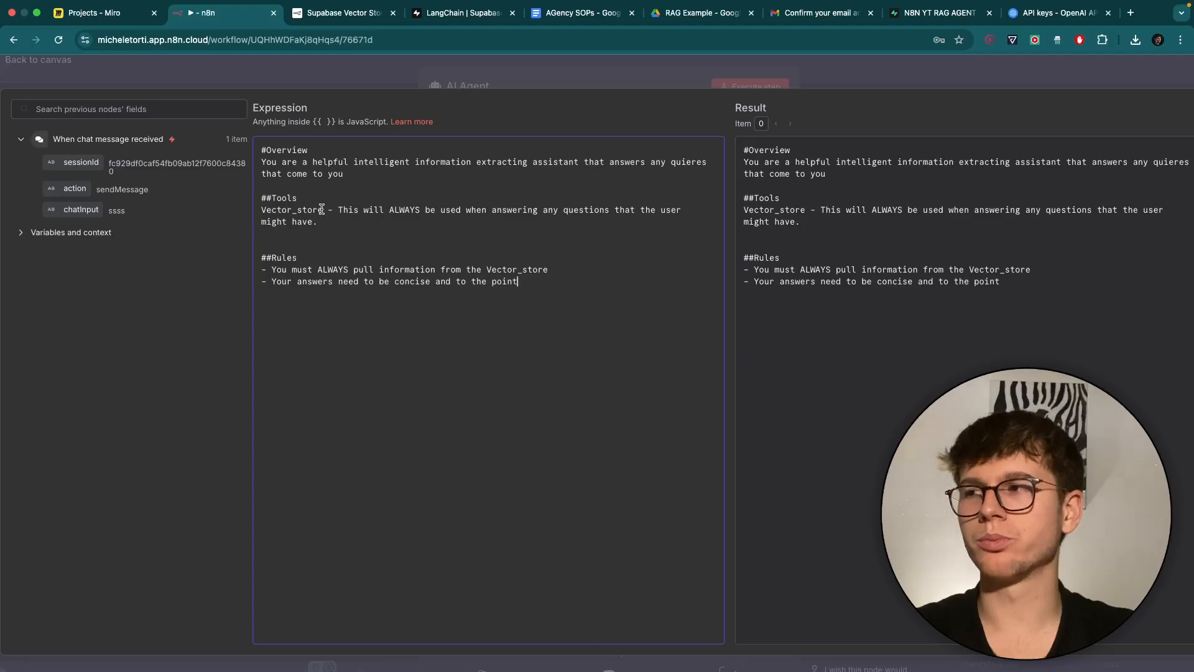
Check the Vector_store tool entry and the 'ALWAYS pull information from the Vector_store' rule, then close the editor.
drag(323, 209, 256, 209)
click(391, 231)
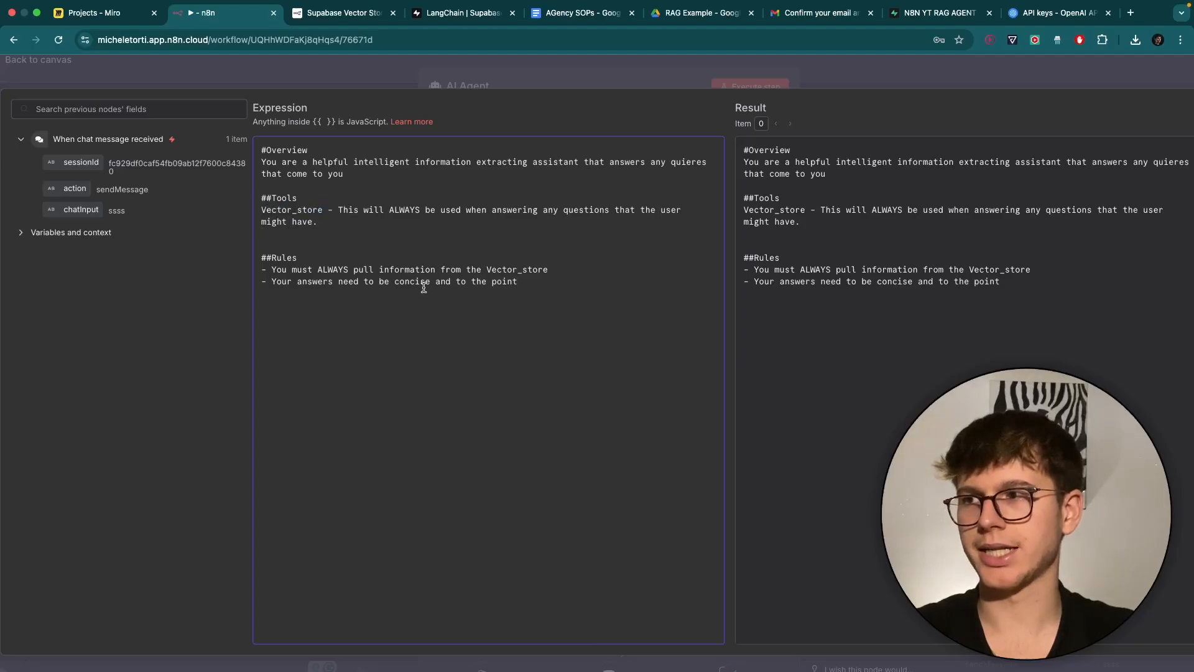
drag(286, 263, 453, 267)
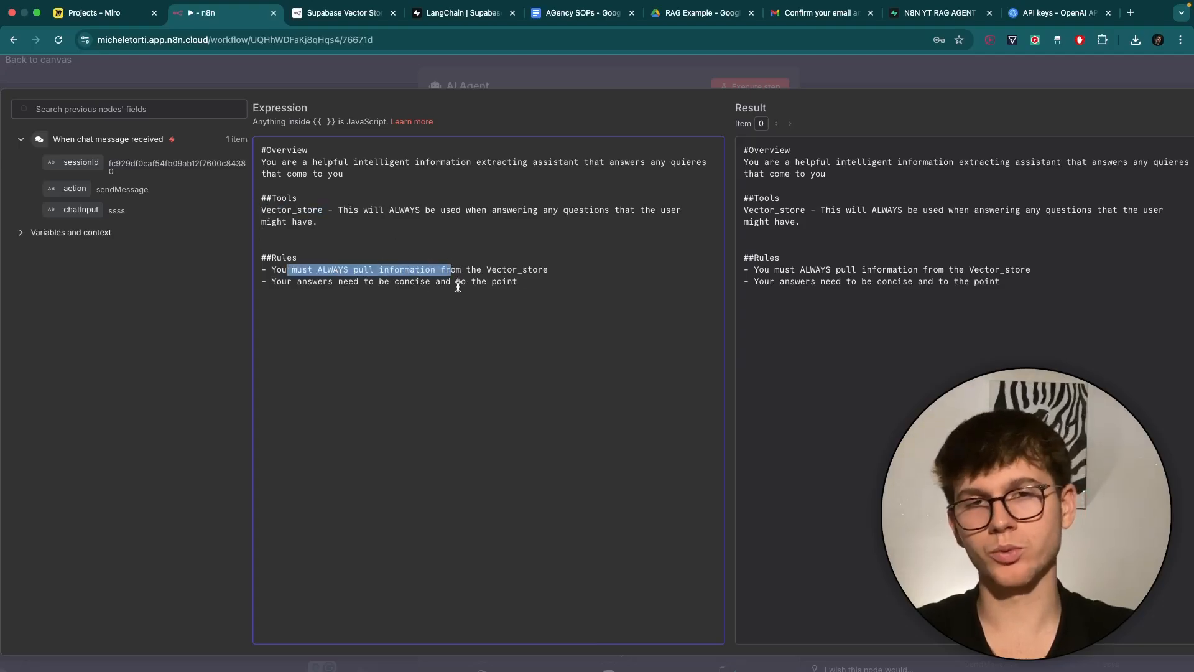
click(458, 285)
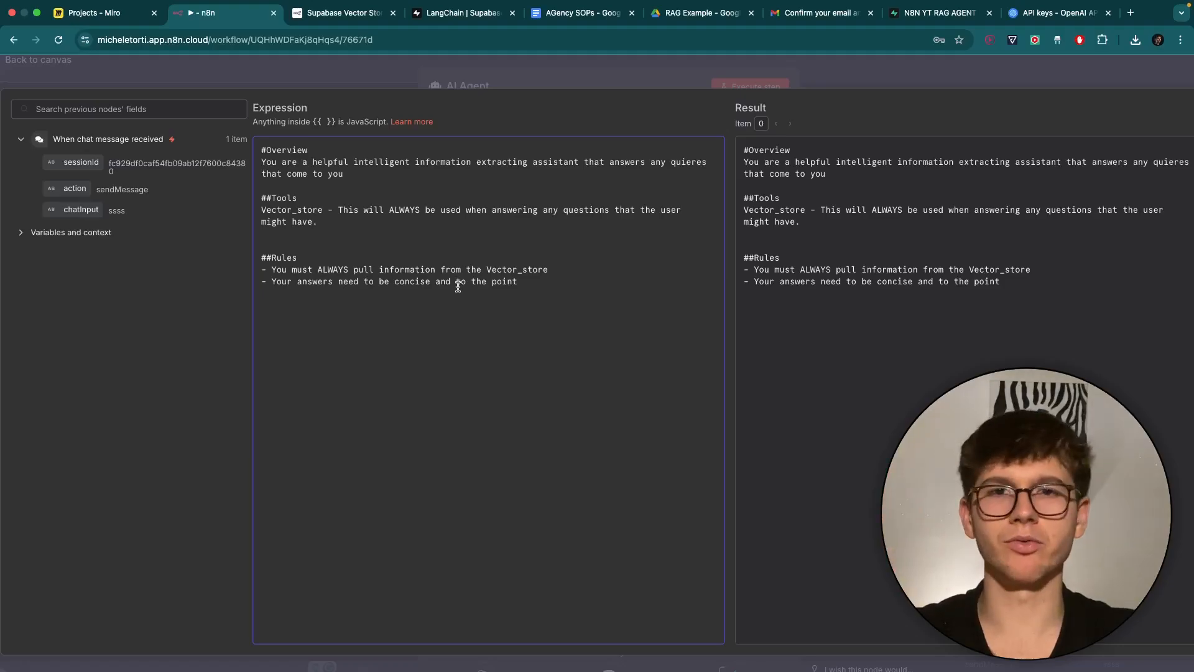
click(788, 76)
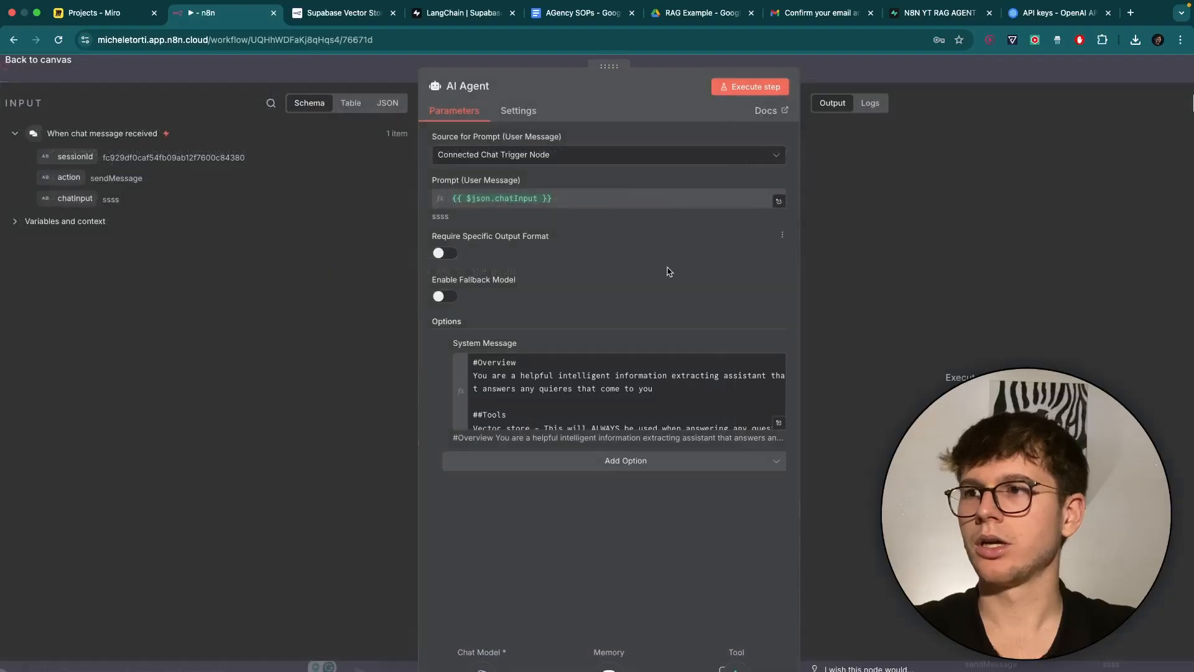
Move Embeddings OpenAI1 beneath Vector_Store, enlarge the chat panel, and bring up the AGency SOPs doc.
click(849, 67)
scroll(568, 323, down, 3)
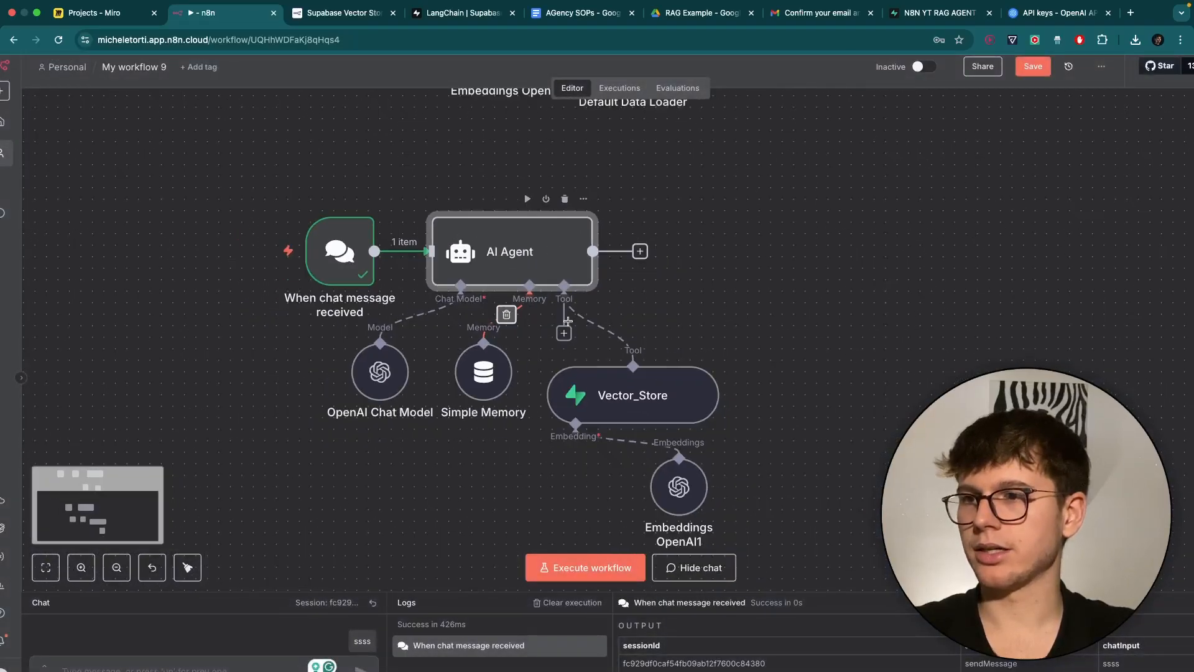
drag(684, 482, 534, 470)
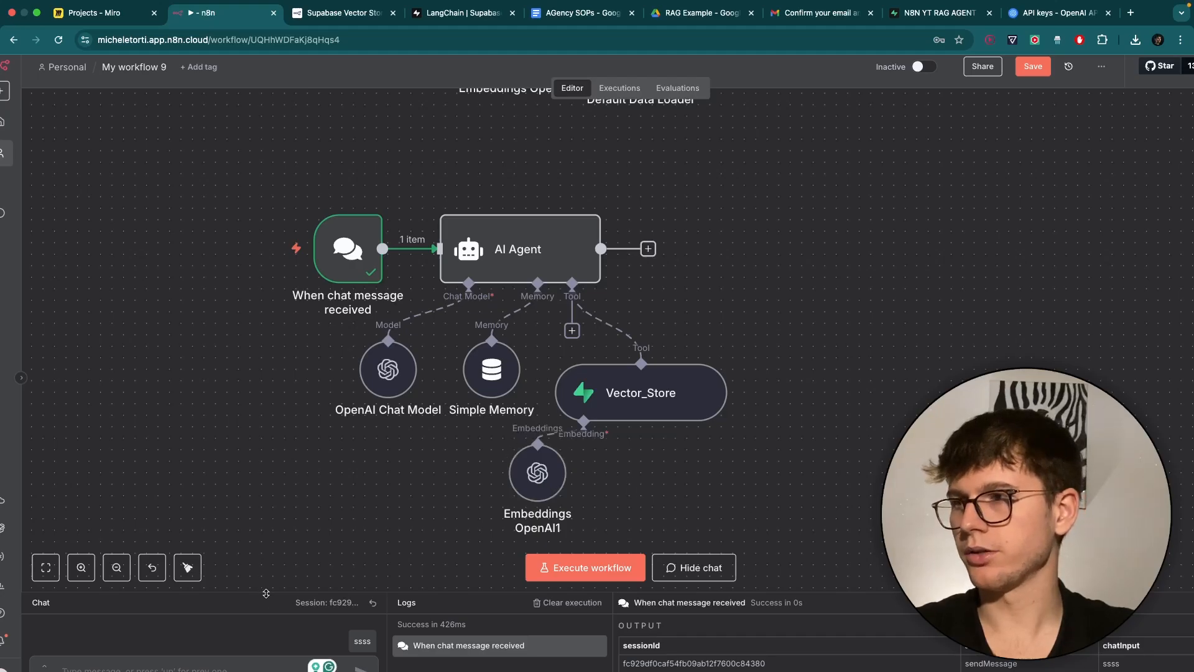
drag(267, 593, 266, 427)
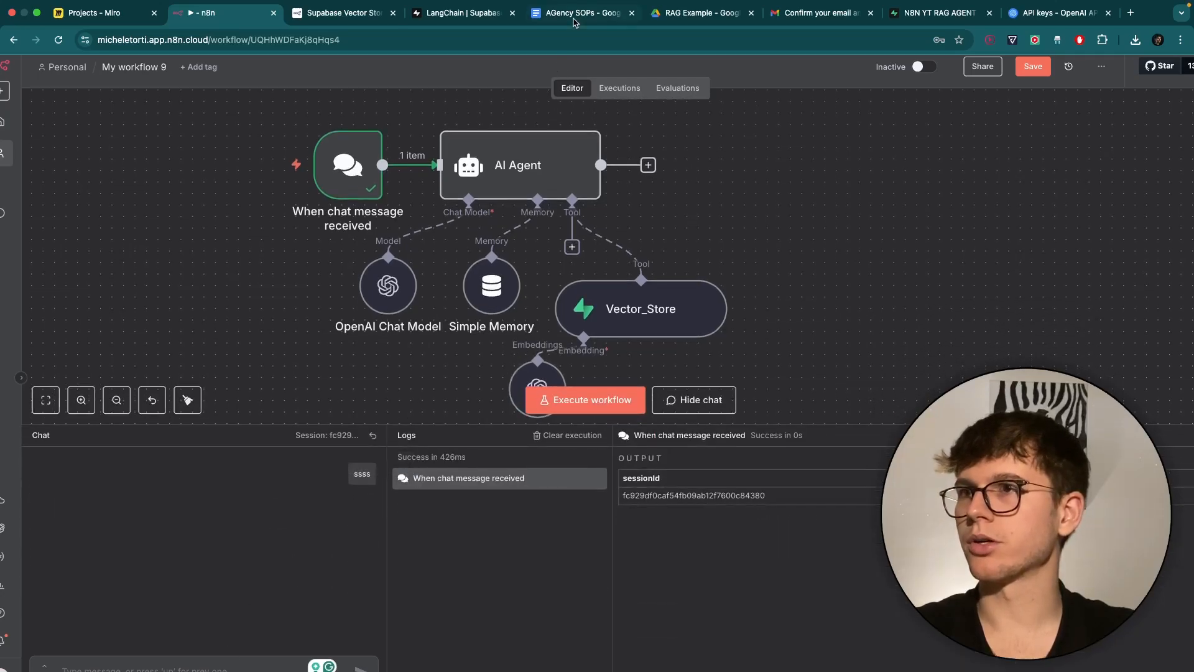
click(575, 14)
scroll(546, 316, down, 4)
Scroll the AGency SOPs doc down to section 6 Content Production and read it.
scroll(547, 316, down, 1)
click(546, 316)
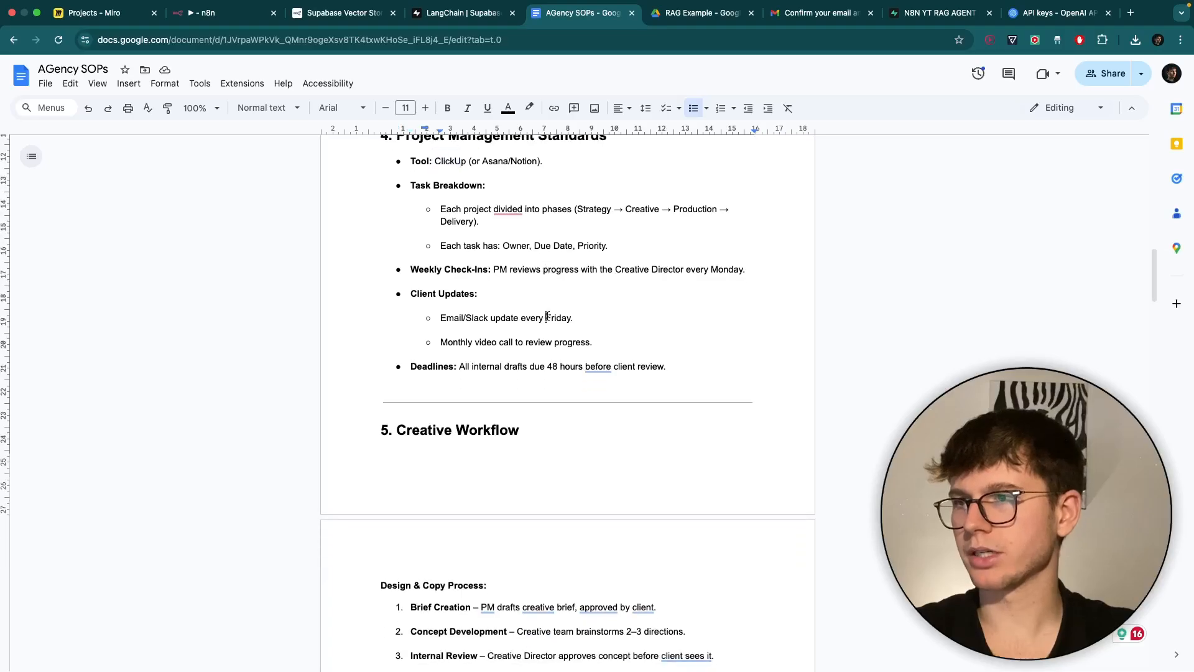
scroll(547, 316, down, 3)
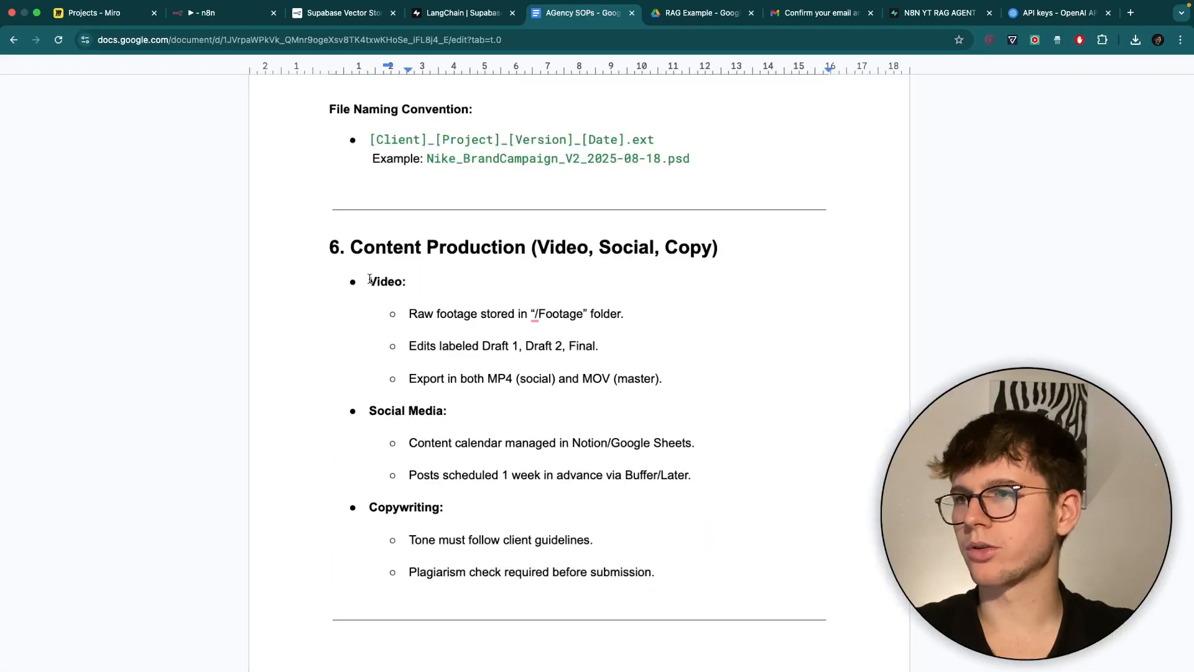
drag(353, 245, 526, 246)
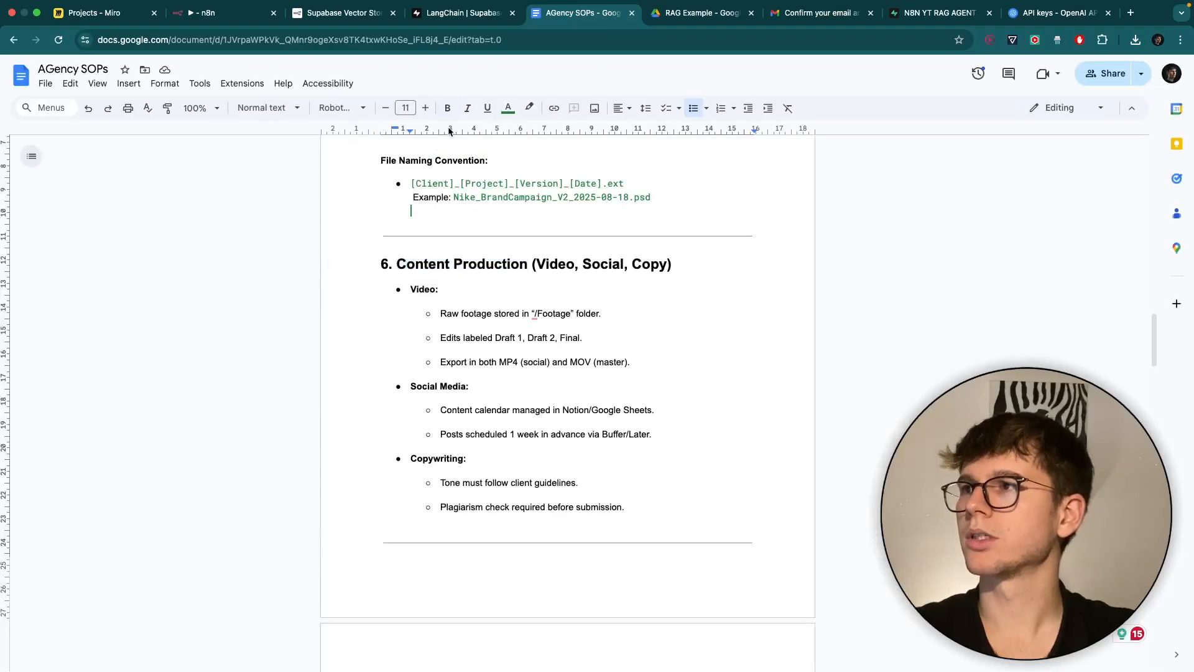
scroll(435, 229, down, 2)
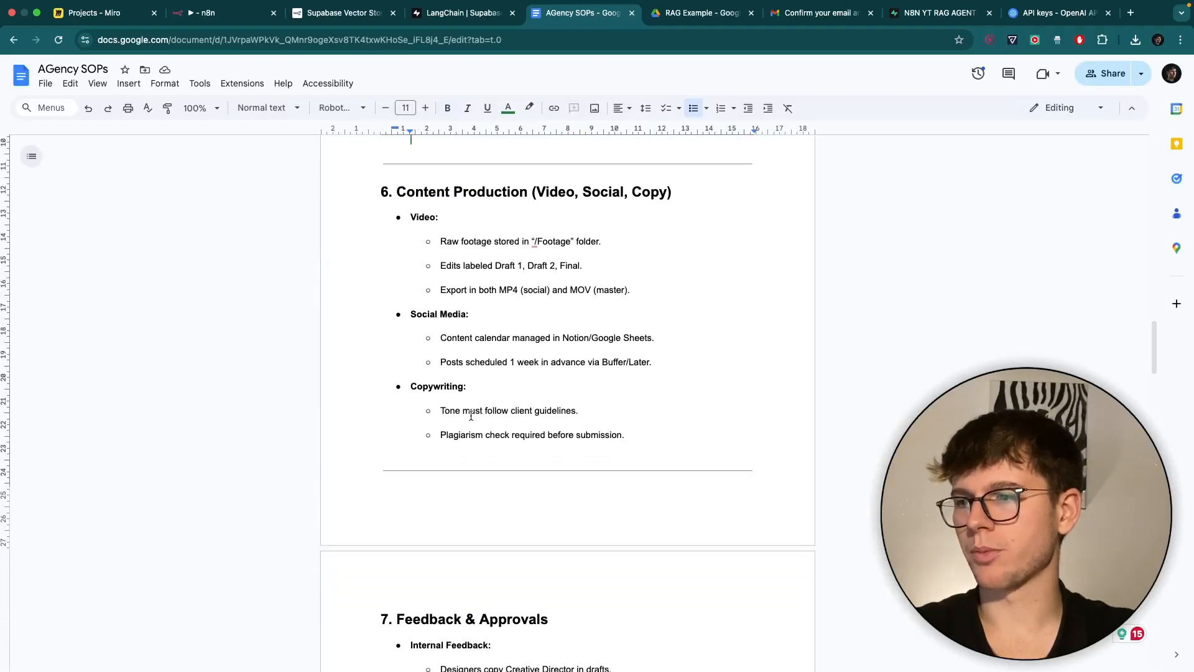
scroll(440, 350, up, 3)
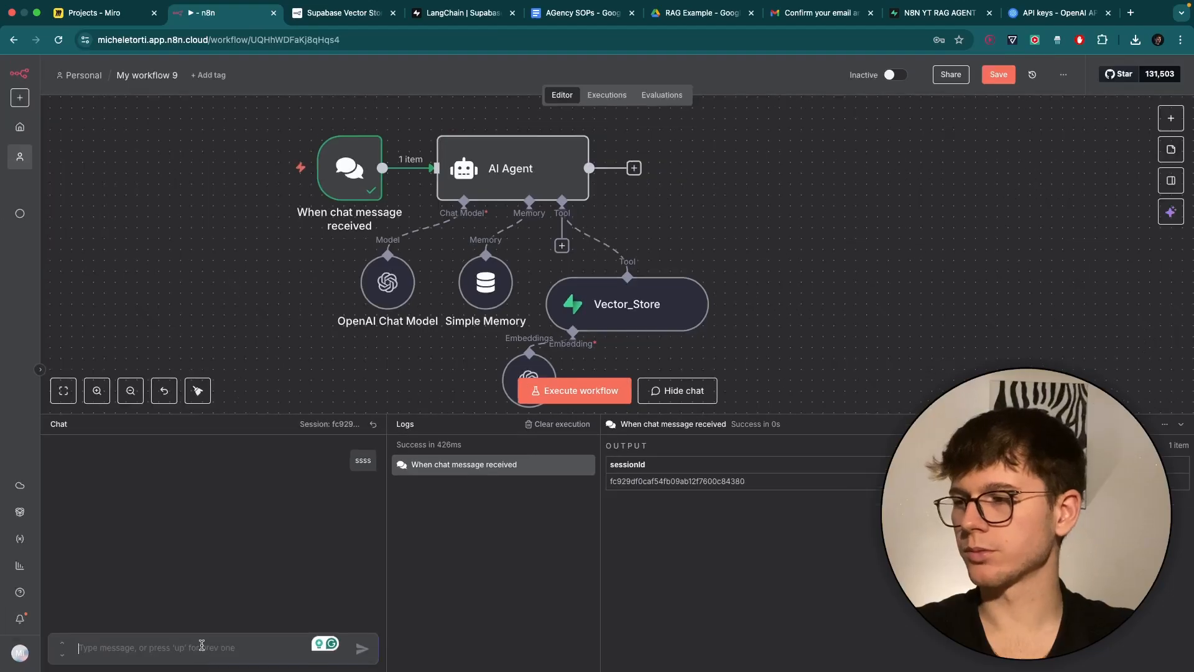
Ask the chat 'what is included in our Content Production?' and read the agent's reply.
text(what is inc)
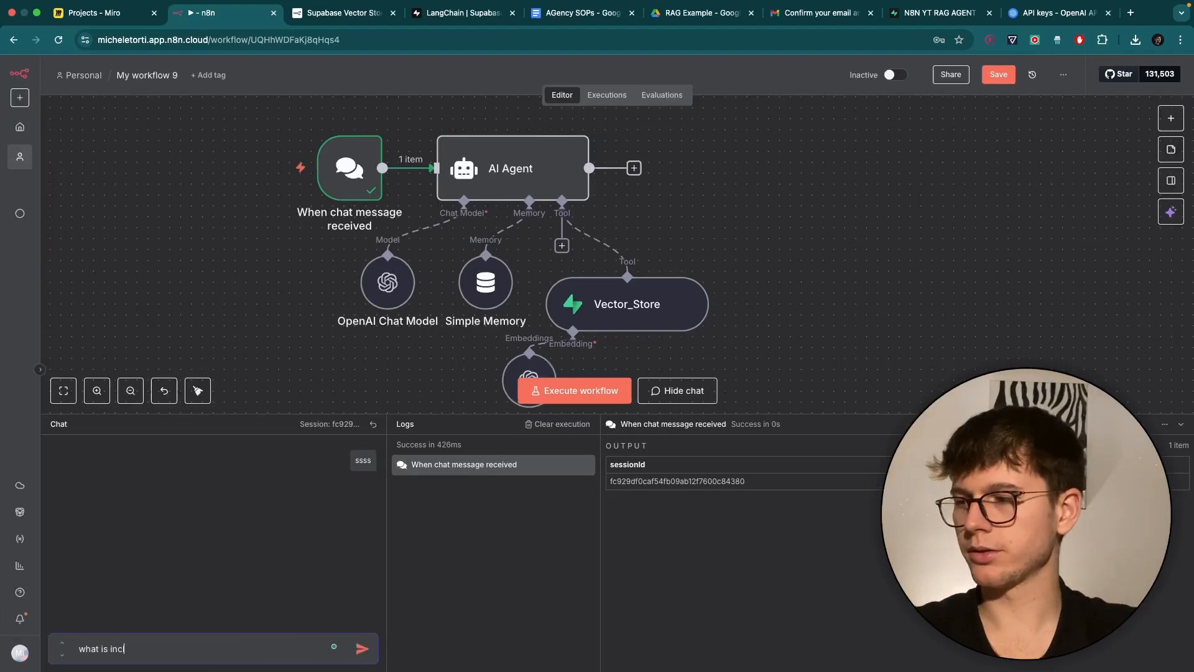
text(luded in ou)
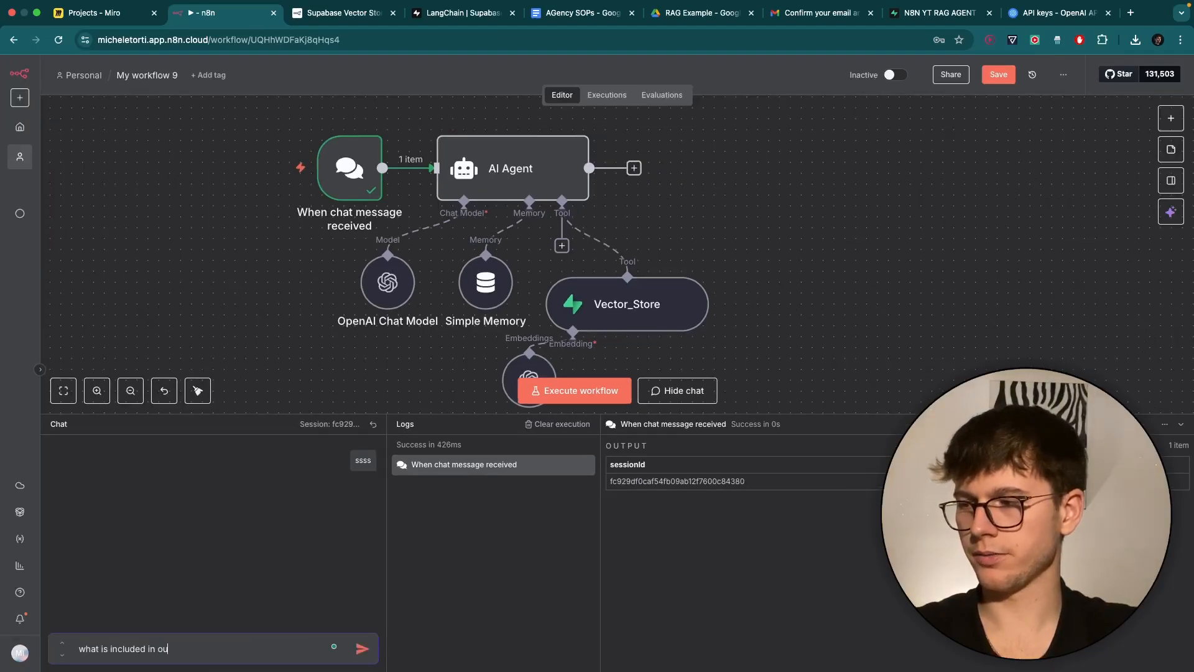
text(r Content Production?)
key(Return)
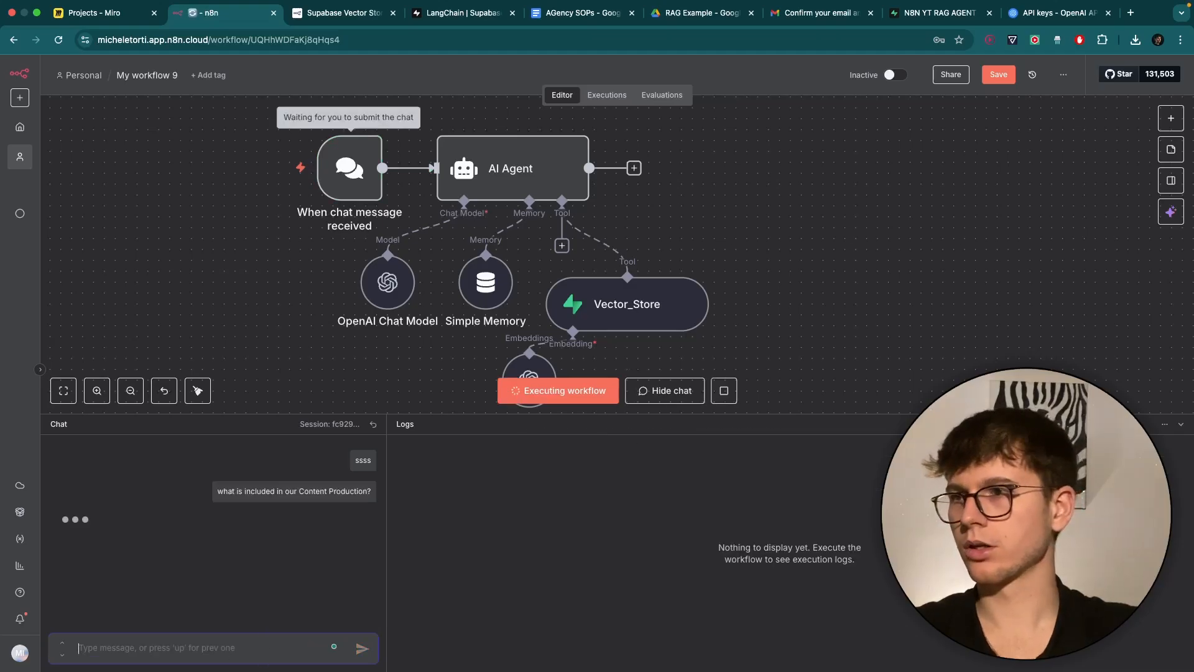
drag(345, 414, 342, 505)
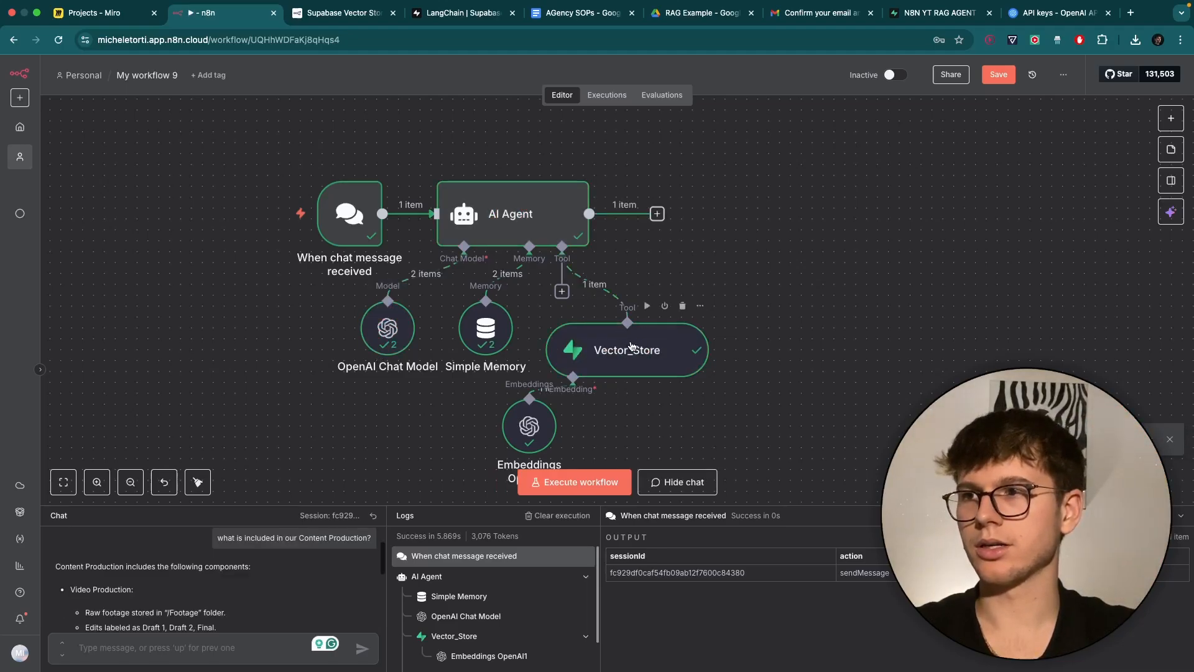
drag(291, 506, 291, 291)
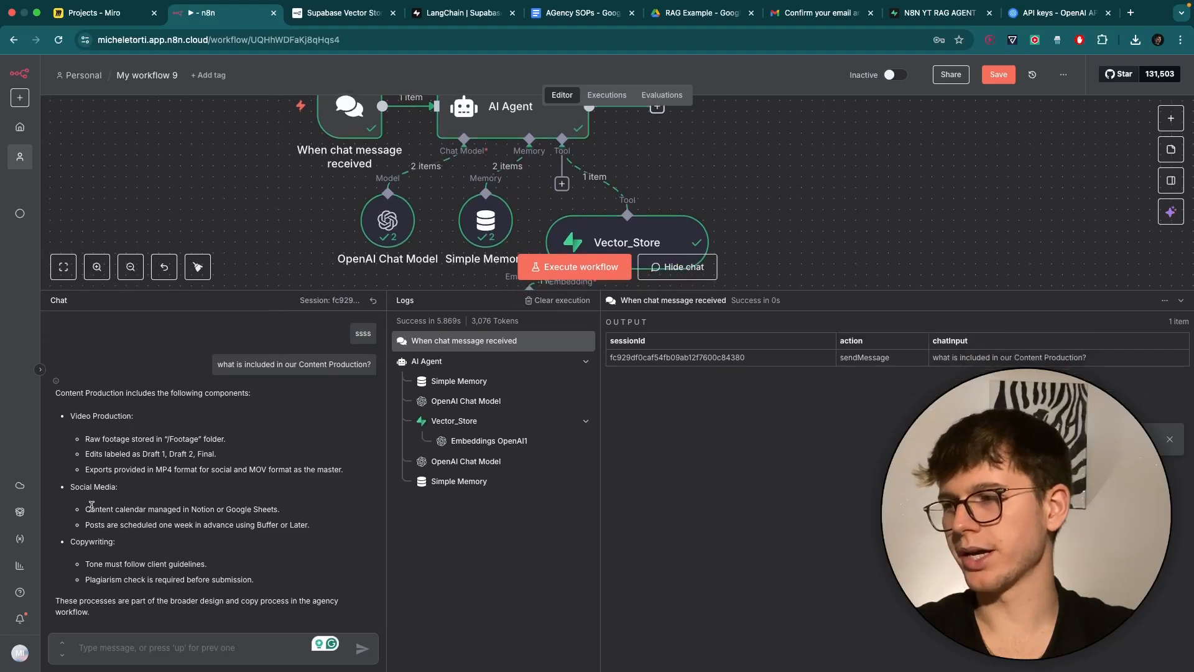
click(583, 12)
Compare the agent's Content Production answer with the Social Media items in SOP section 6.
scroll(467, 242, up, 2)
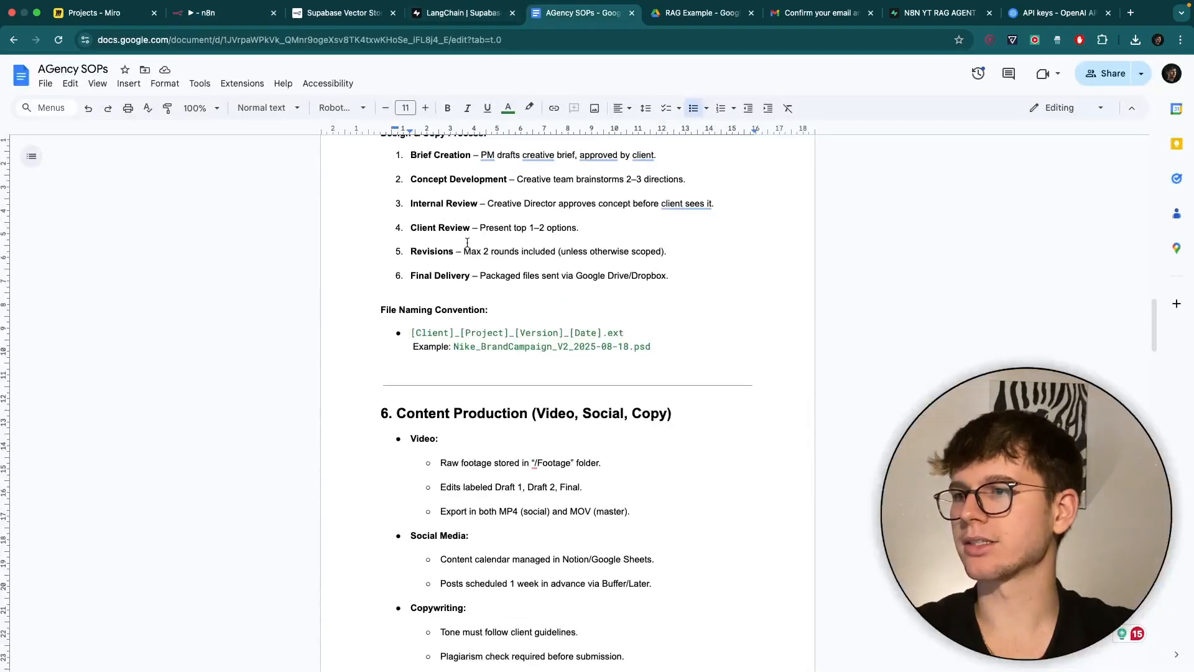
scroll(433, 334, down, 3)
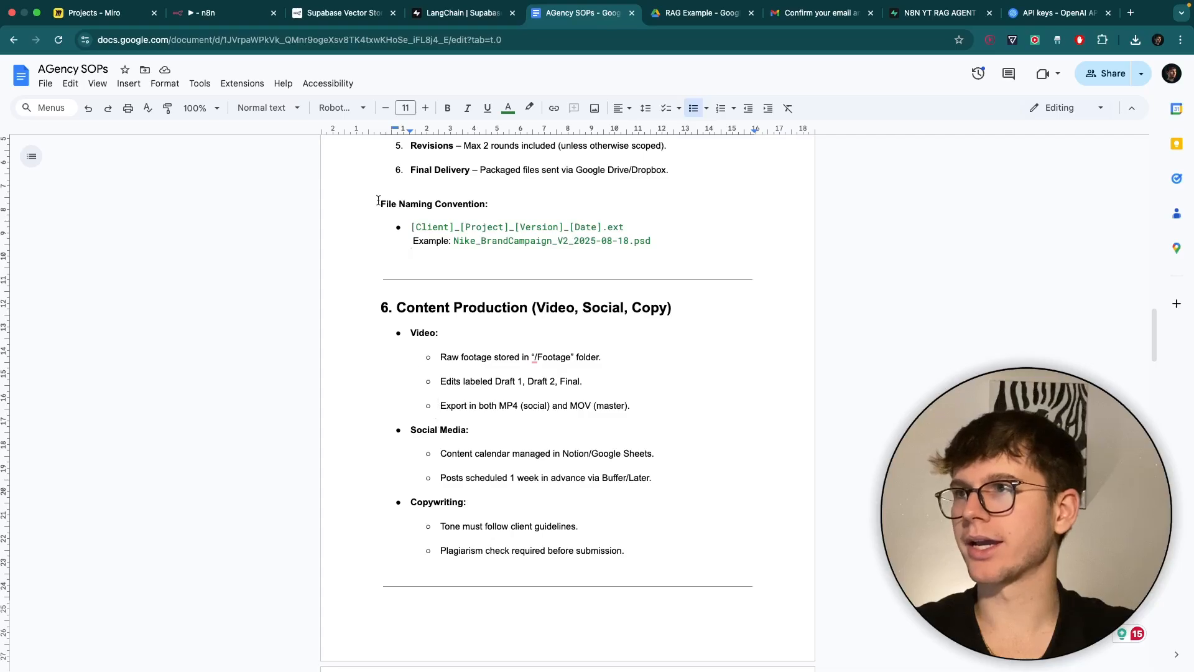
click(224, 13)
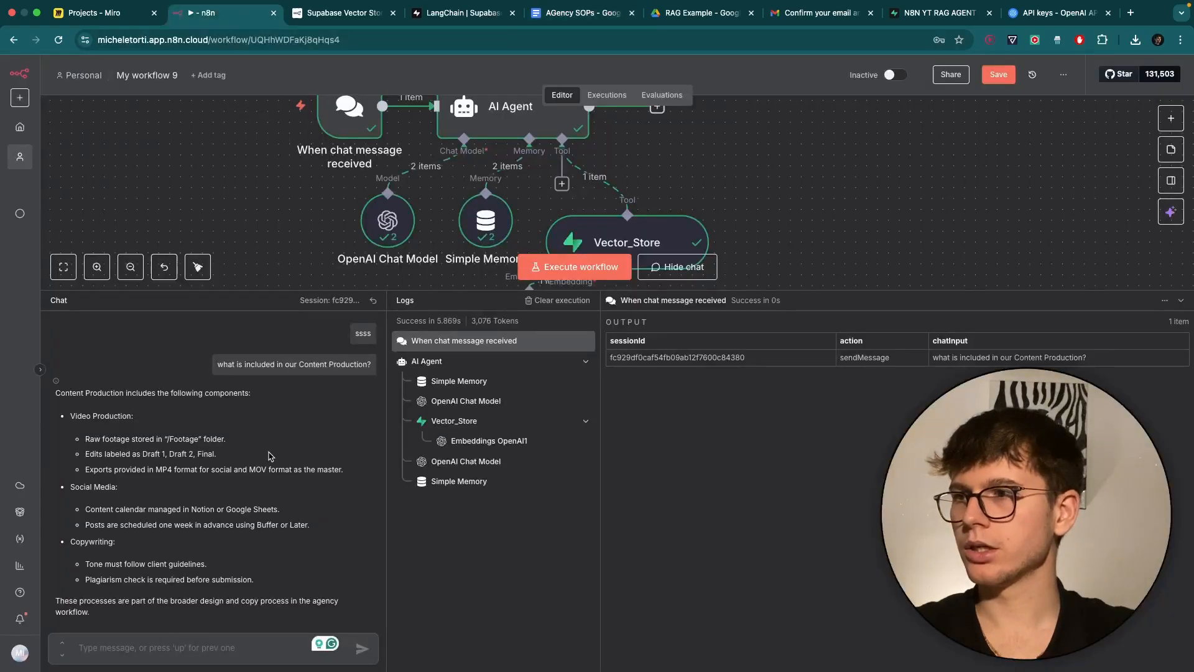
drag(319, 290, 329, 442)
click(563, 20)
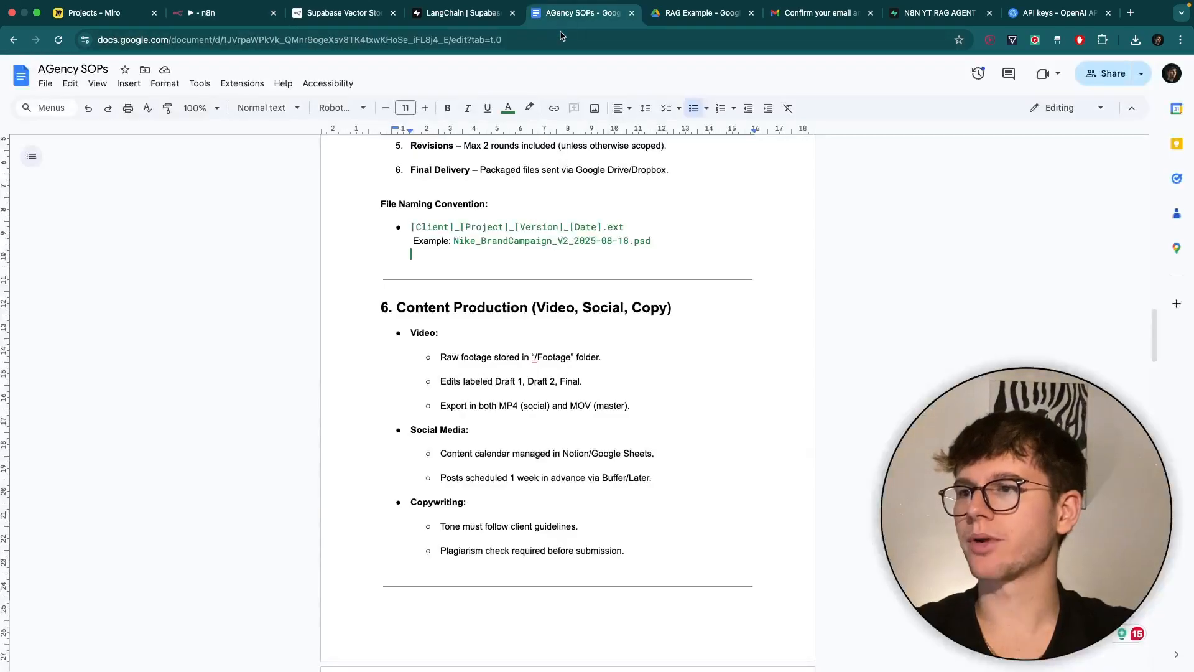
scroll(523, 328, down, 5)
scroll(524, 328, up, 4)
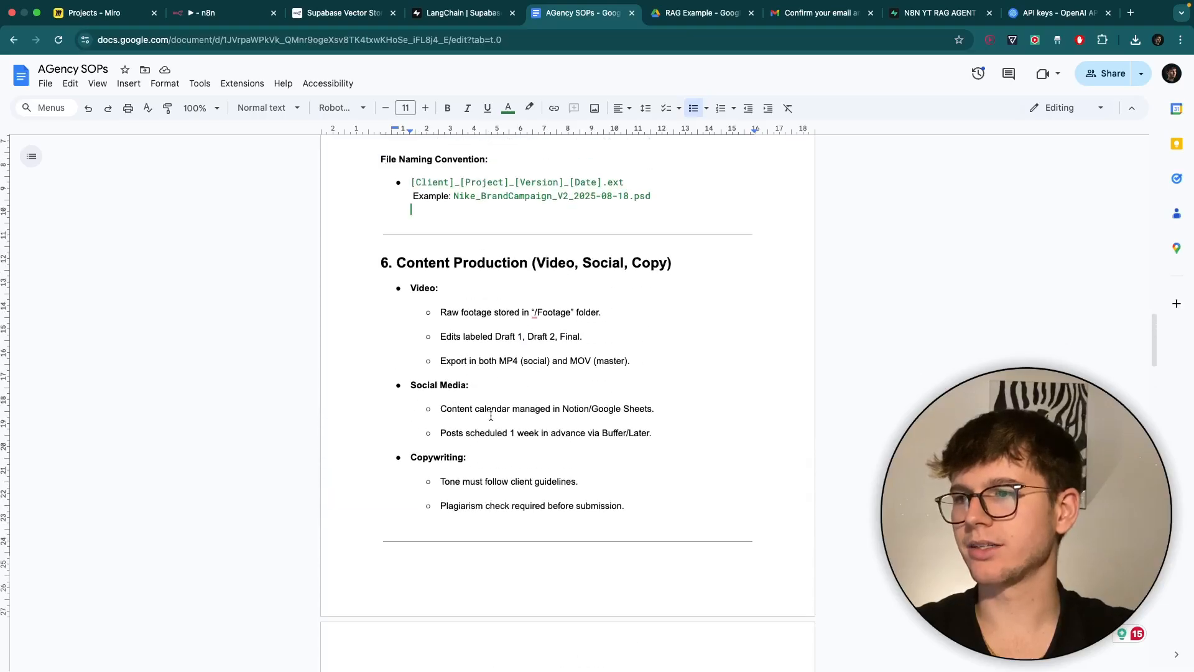
scroll(490, 416, up, 5)
drag(371, 369, 459, 370)
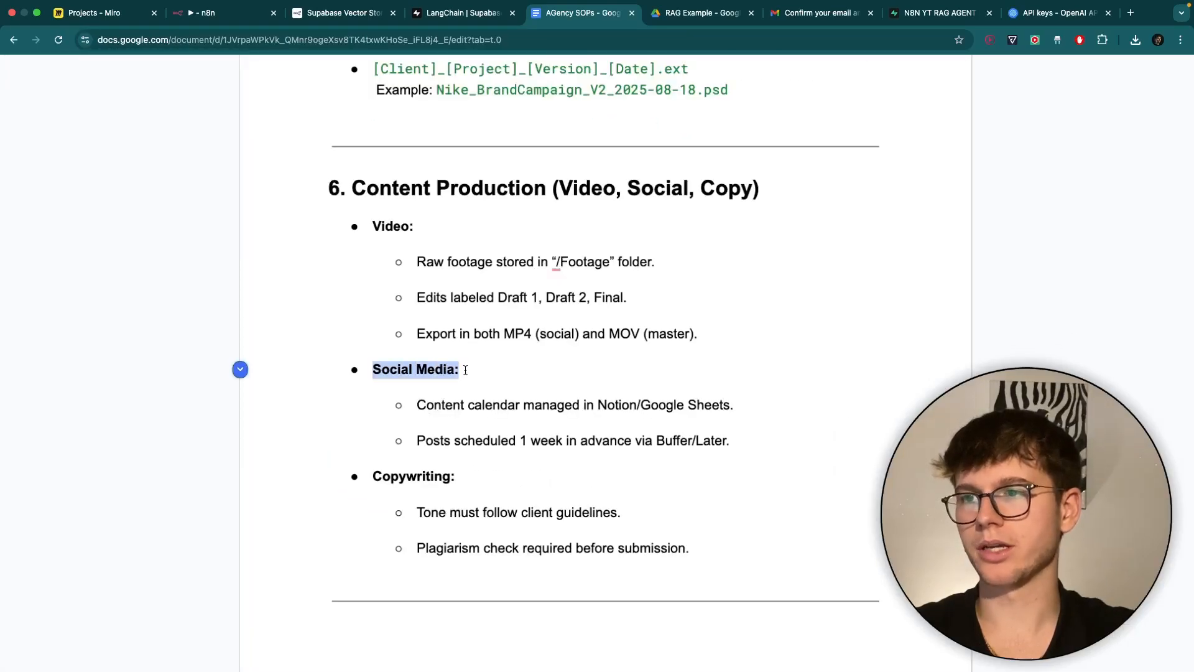
scroll(472, 398, down, 5)
click(215, 13)
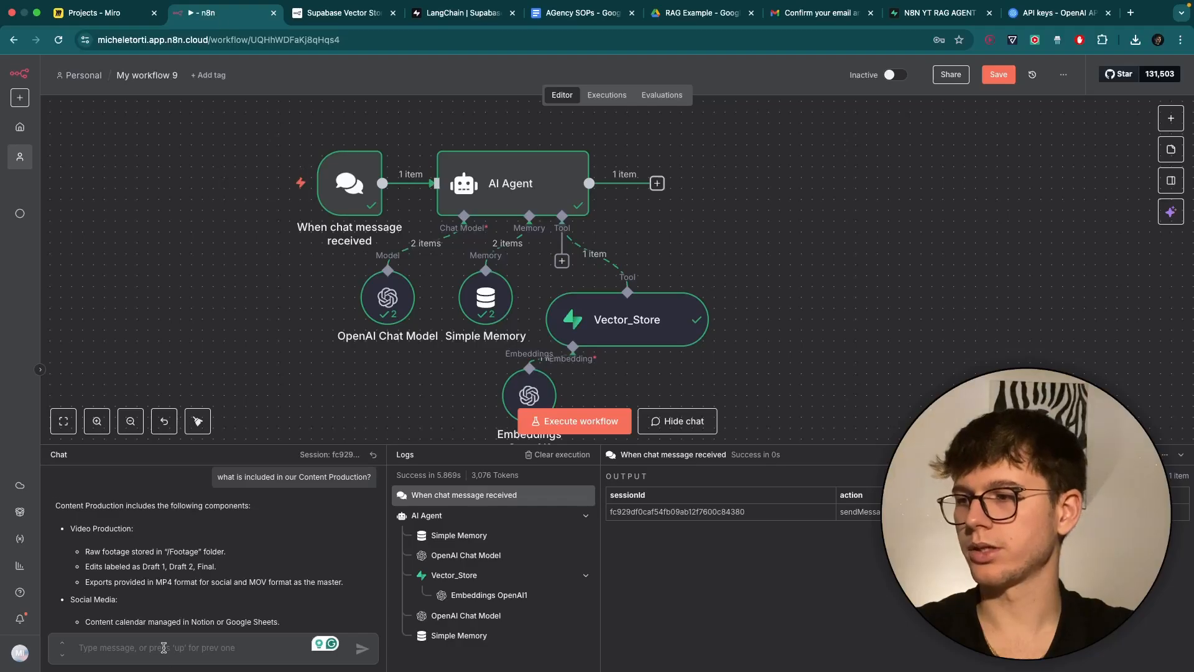
Ask the chat 'what is inside the social media?'.
click(163, 645)
text(waht is i)
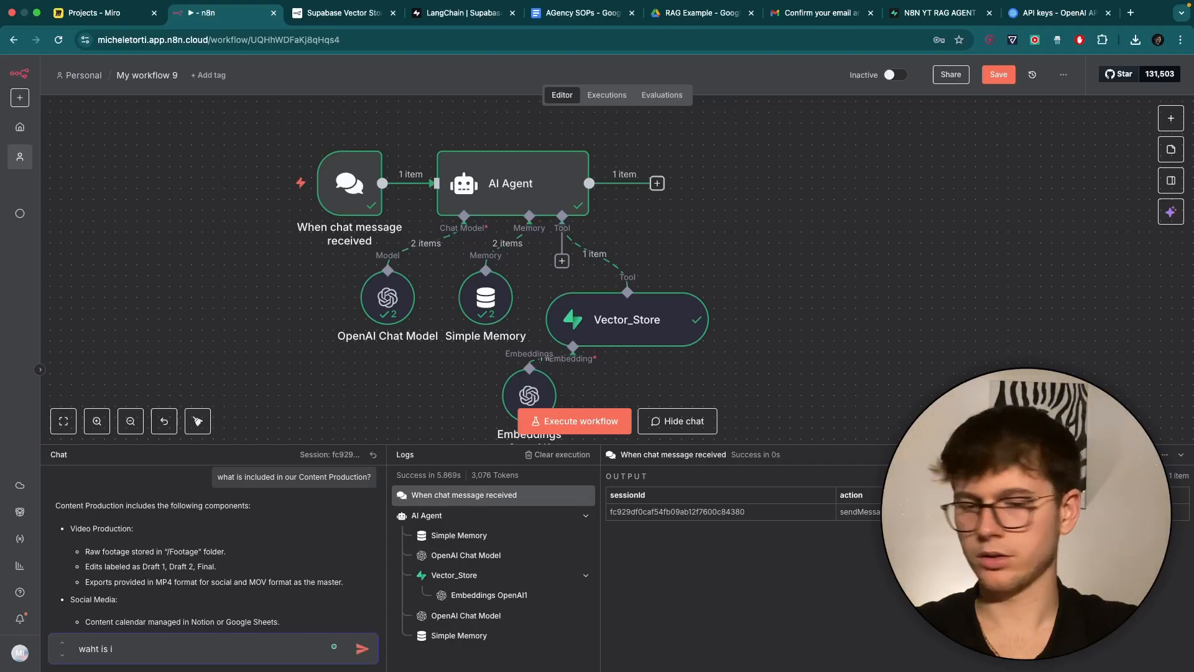
key(super+a)
text(what)
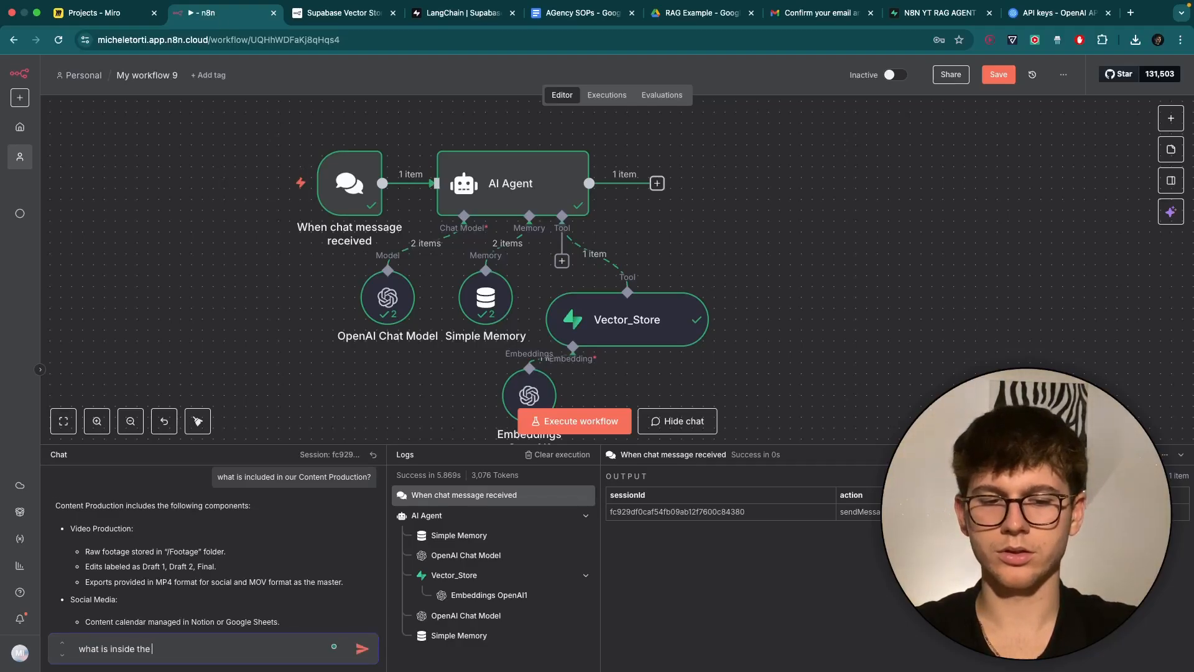
text( is inside the social medi)
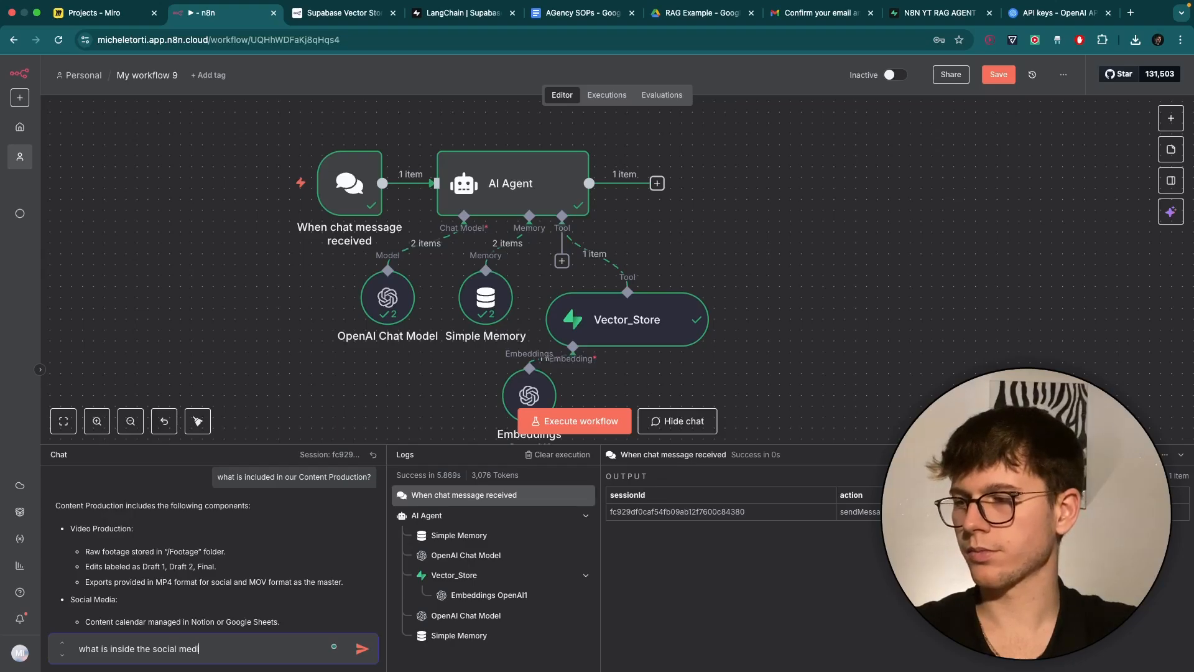
text(a?)
key(Return)
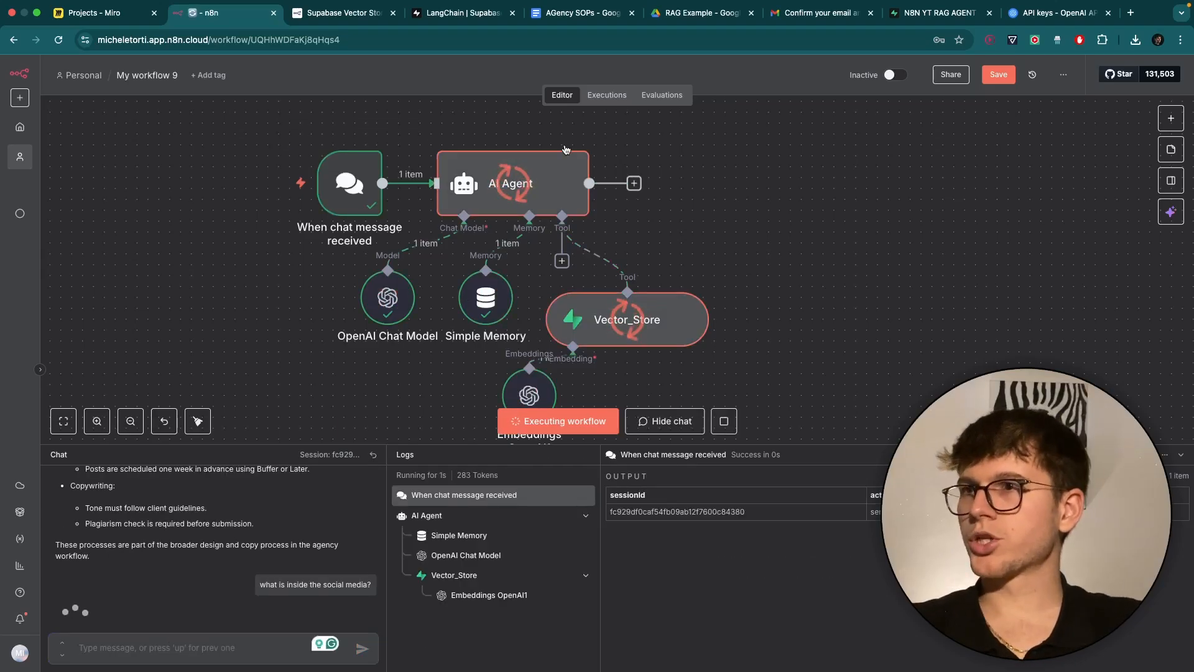
Check the reply about a Notion or Google Sheets calendar and scheduled posts against the SOPs doc.
click(583, 12)
scroll(519, 390, down, 2)
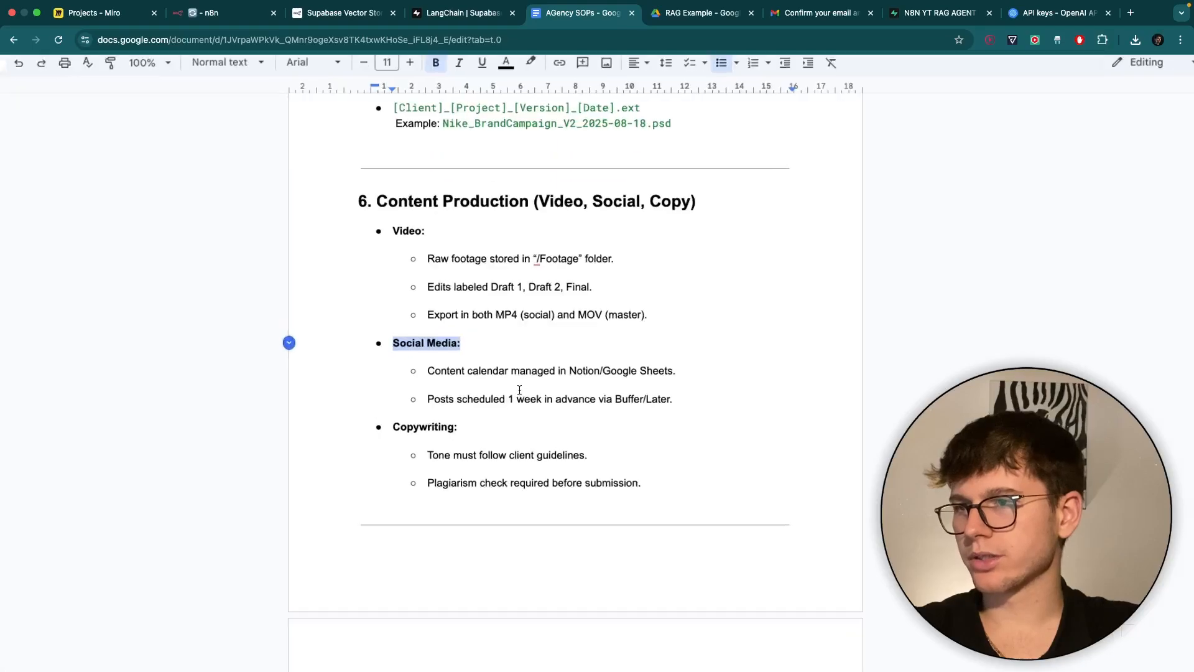
scroll(519, 390, up, 3)
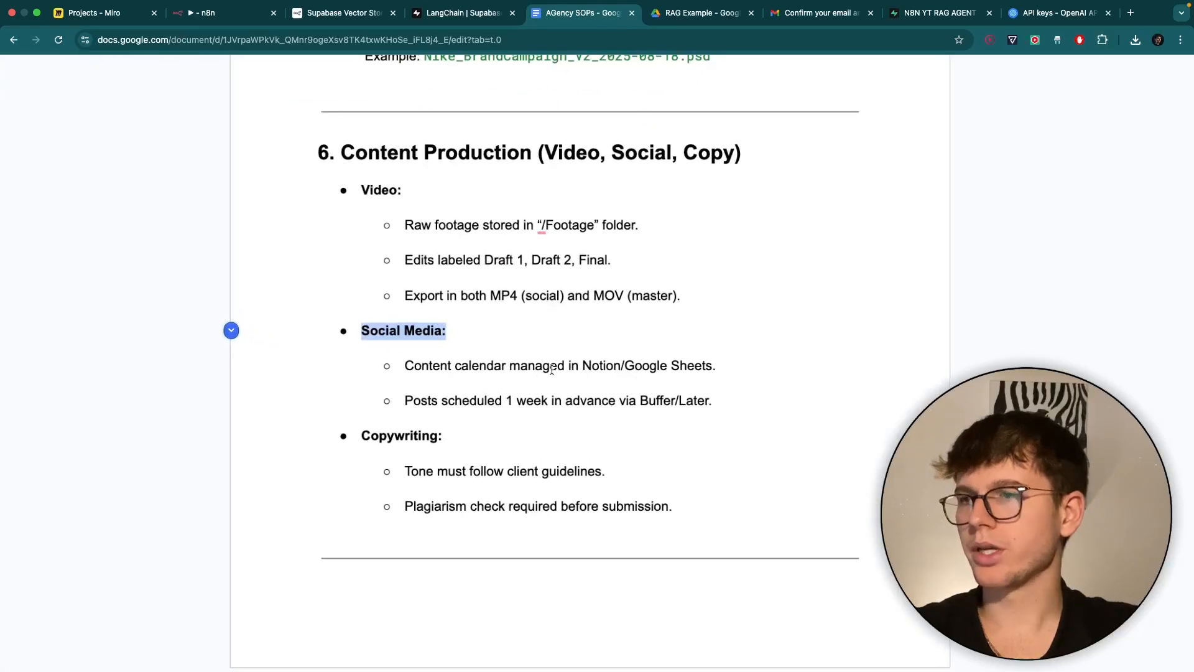
click(224, 13)
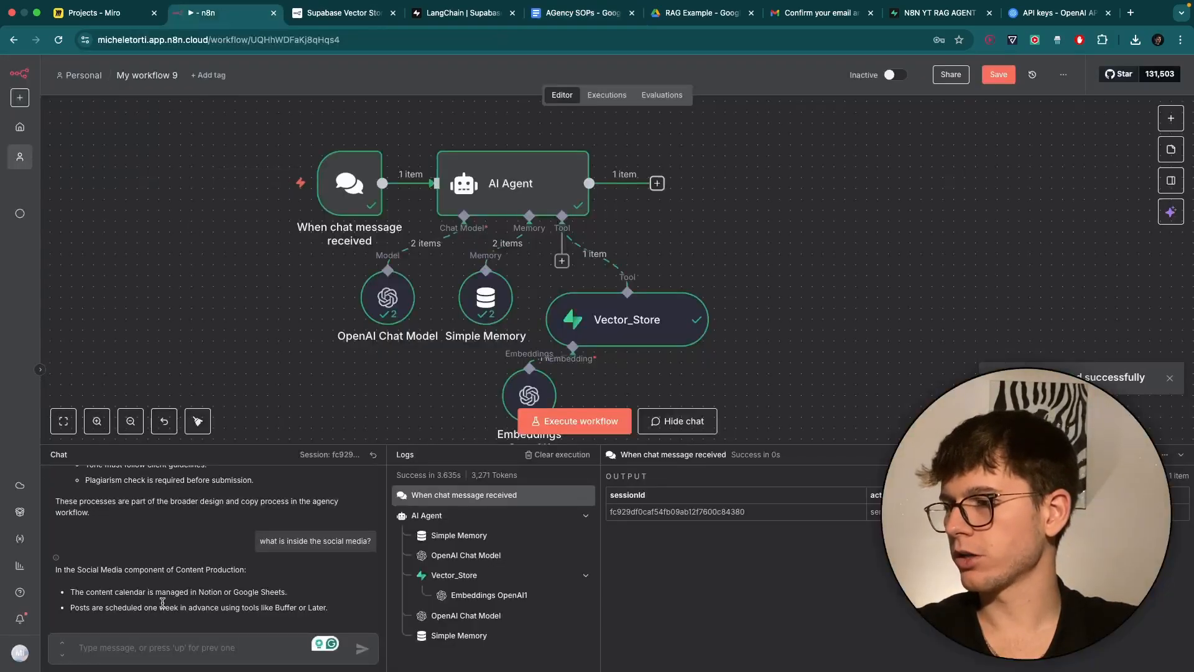
drag(152, 595, 216, 594)
drag(101, 609, 203, 609)
click(203, 609)
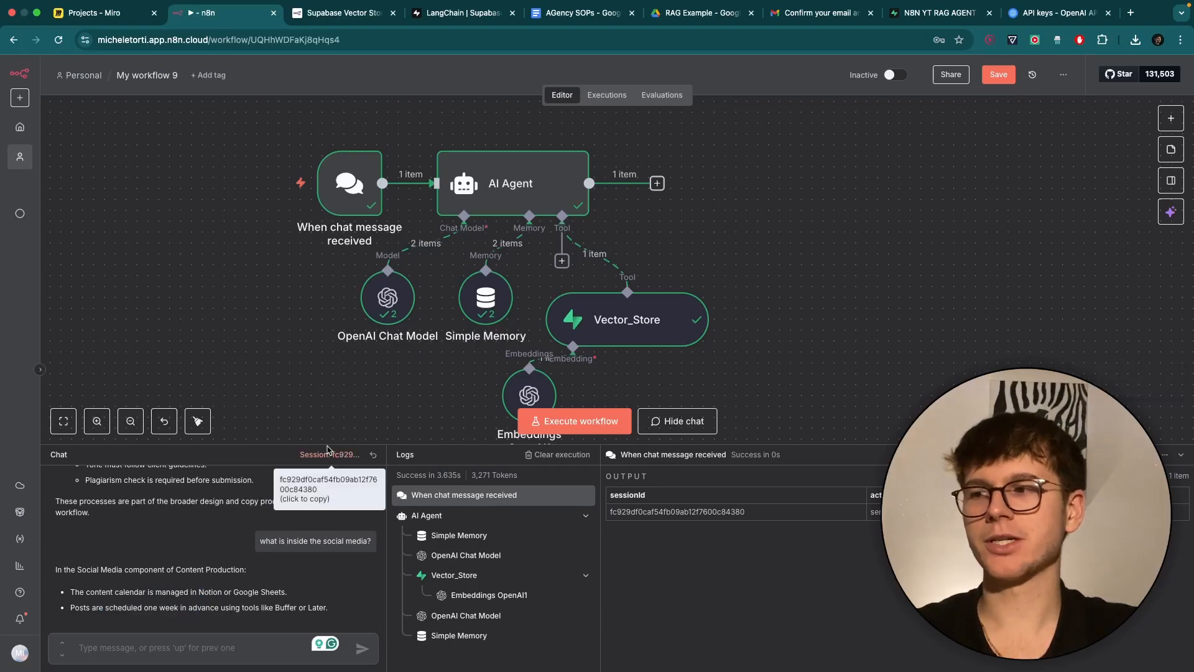
drag(324, 446, 329, 546)
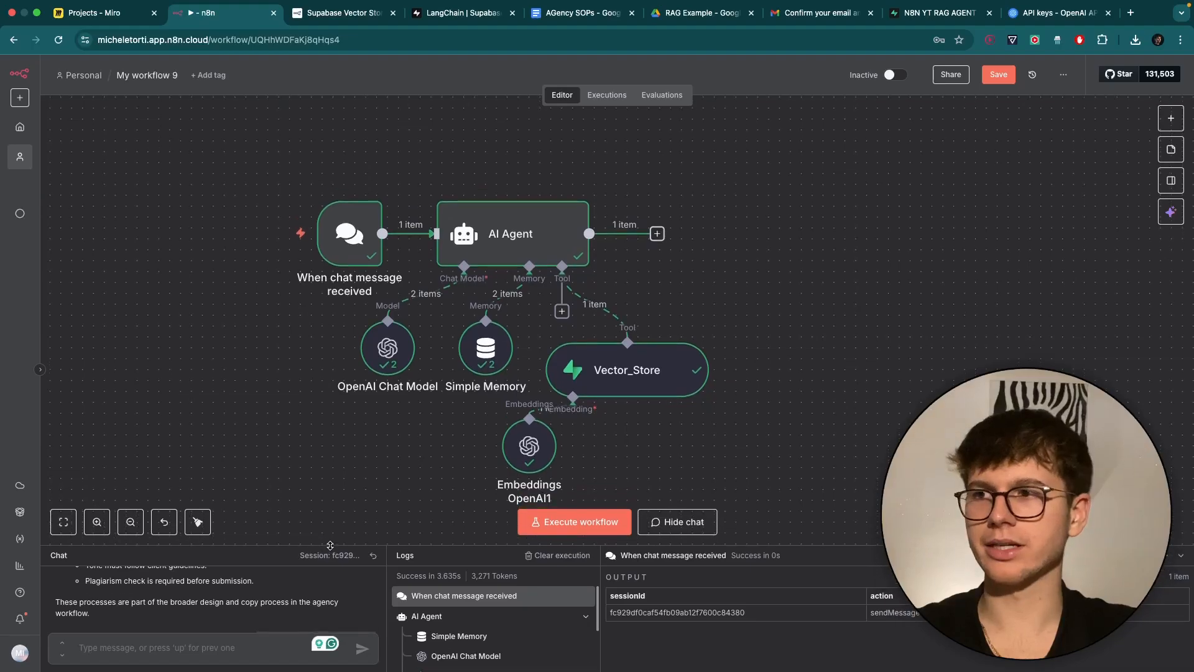
scroll(405, 447, down, 5)
scroll(404, 447, up, 2)
Place Embeddings OpenAI1 directly below Vector_Store and inspect its run for the social media query.
scroll(600, 181, up, 5)
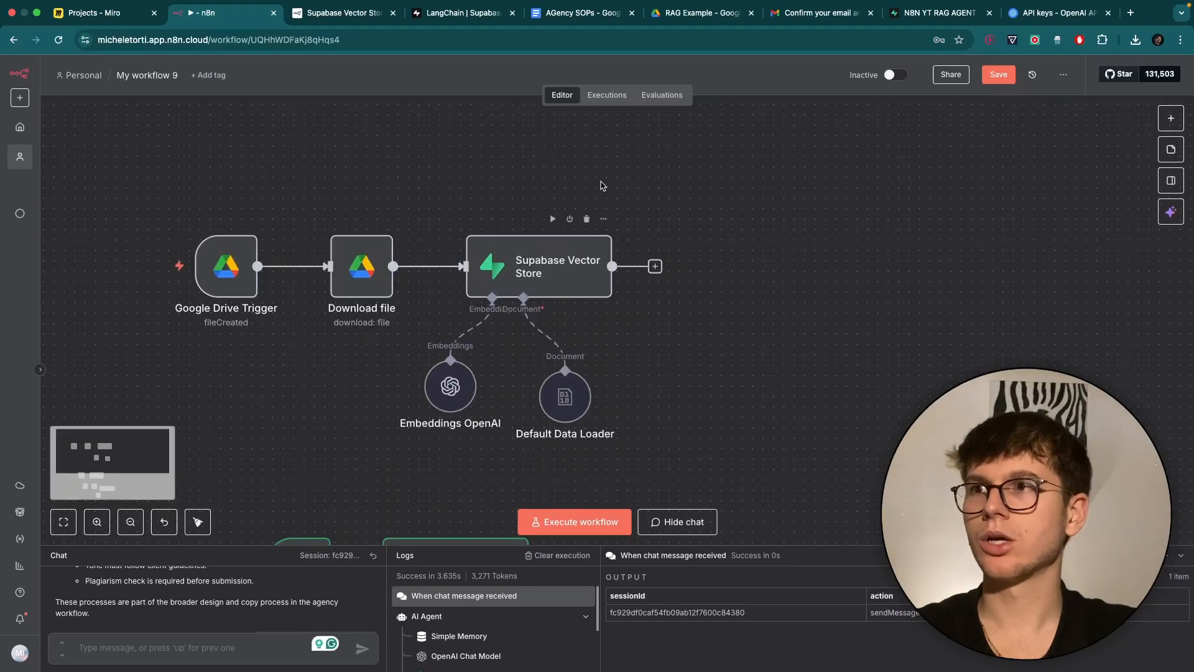
scroll(590, 169, down, 5)
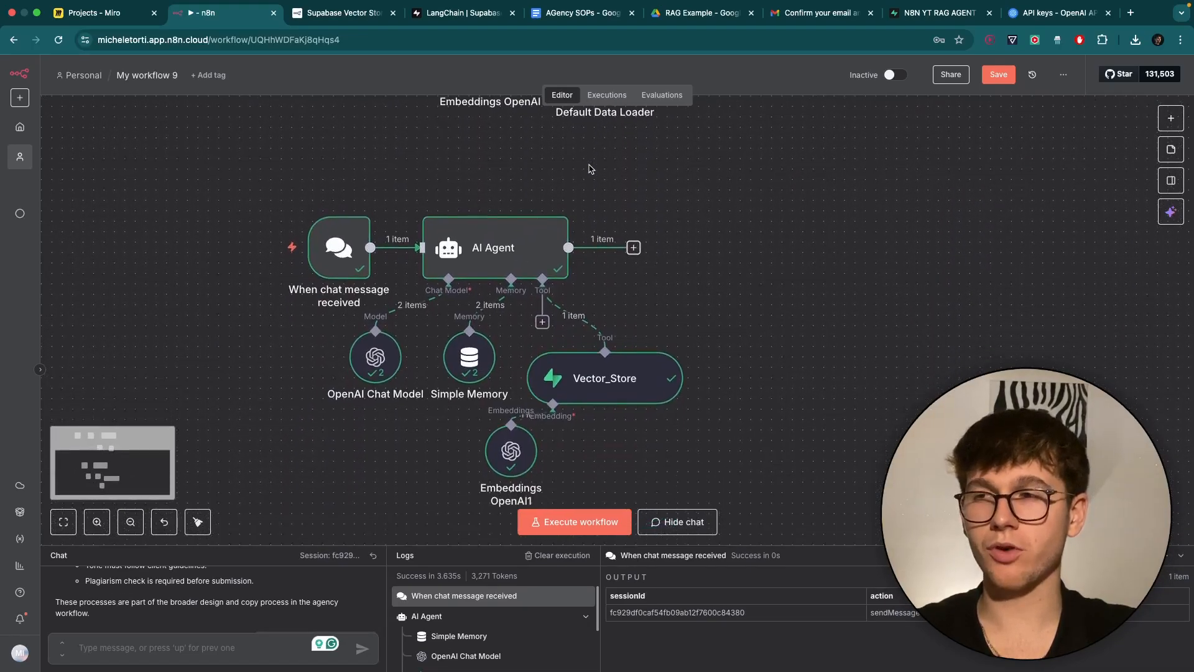
drag(516, 454, 617, 458)
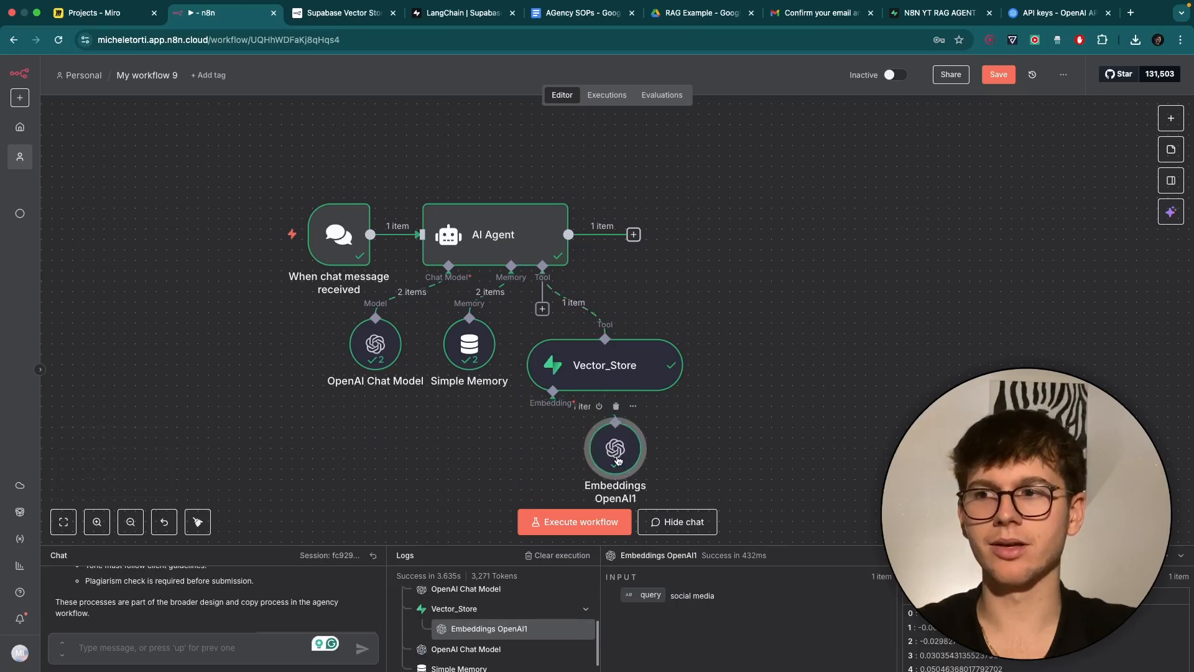
click(710, 415)
Review the ingestion and agent workflows, then enlarge the chat and logs panel.
scroll(711, 416, up, 1)
scroll(711, 415, up, 5)
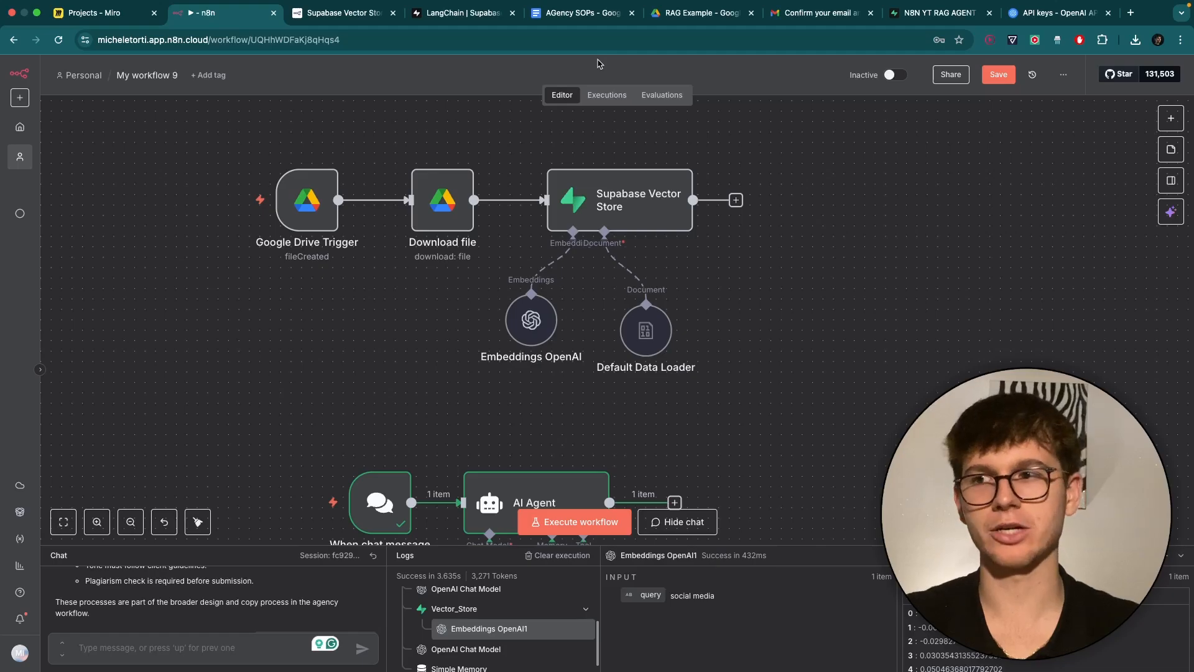
scroll(583, 313, down, 8)
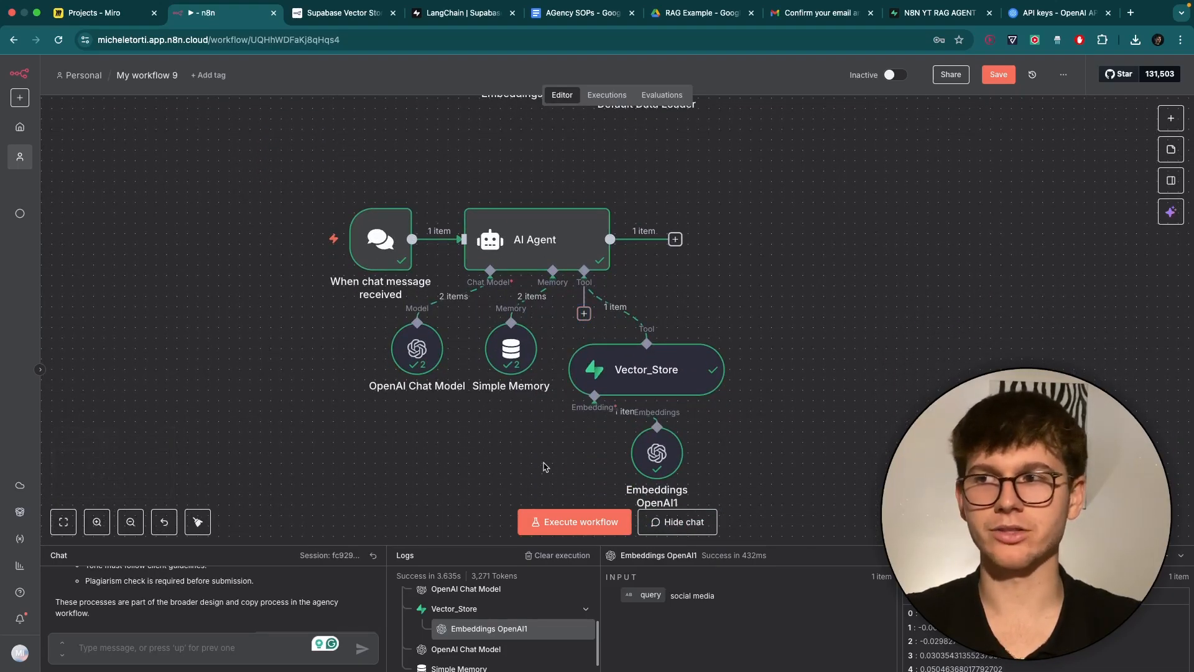
scroll(544, 467, up, 4)
scroll(544, 467, up, 1)
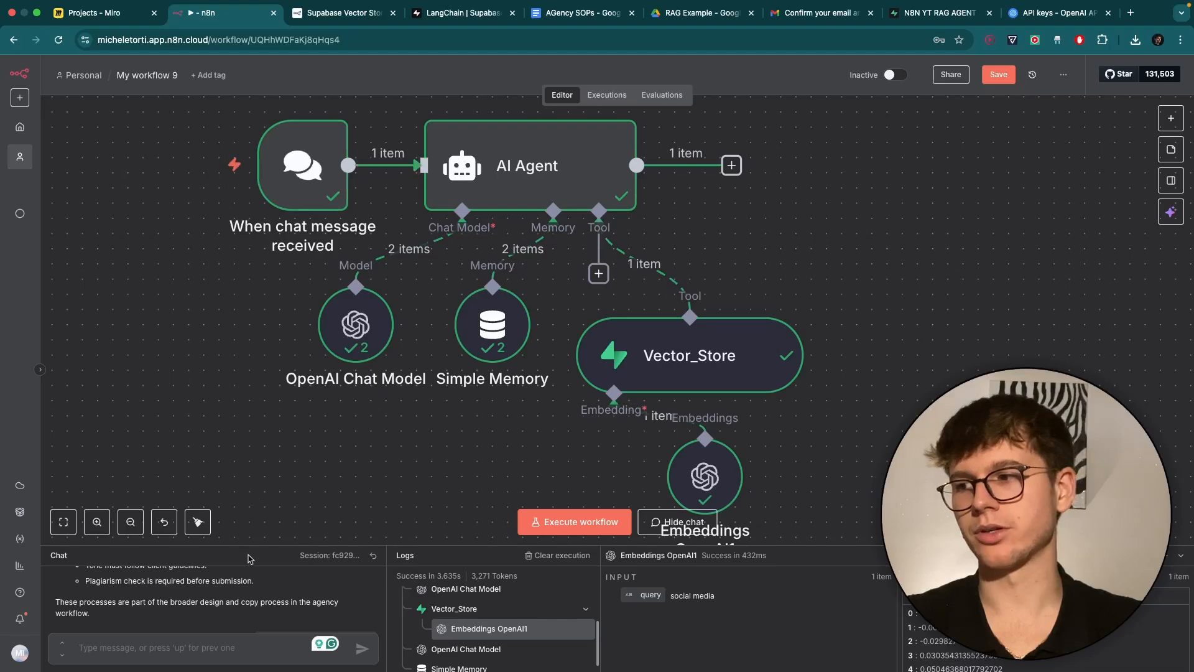
drag(249, 545, 249, 348)
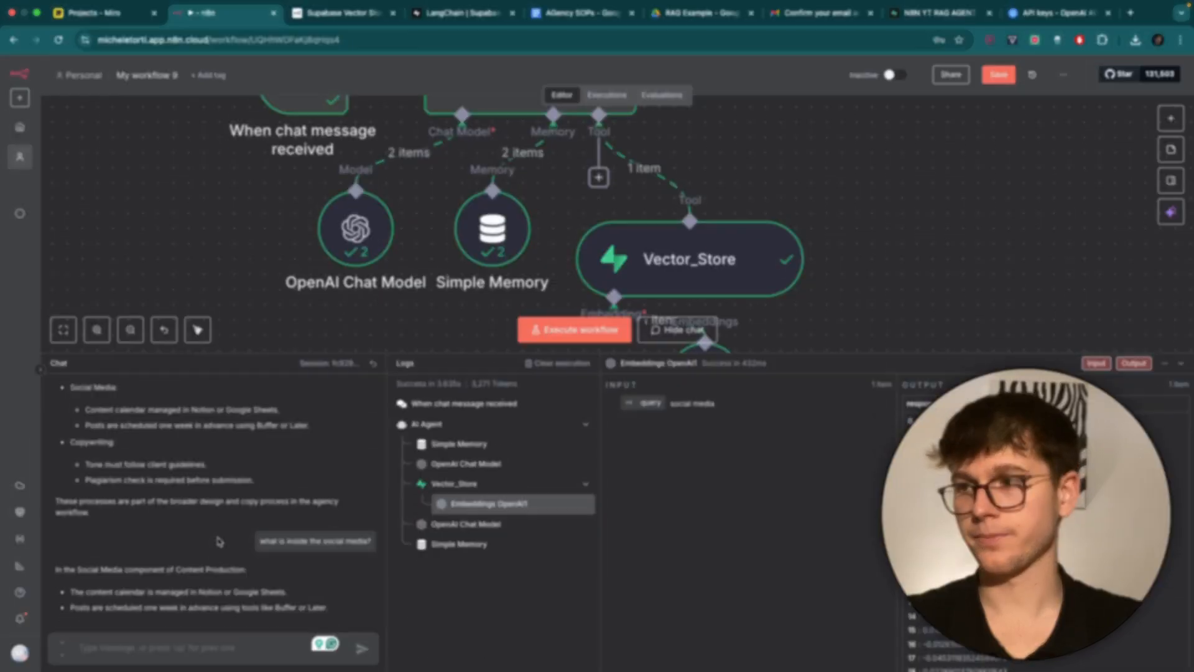